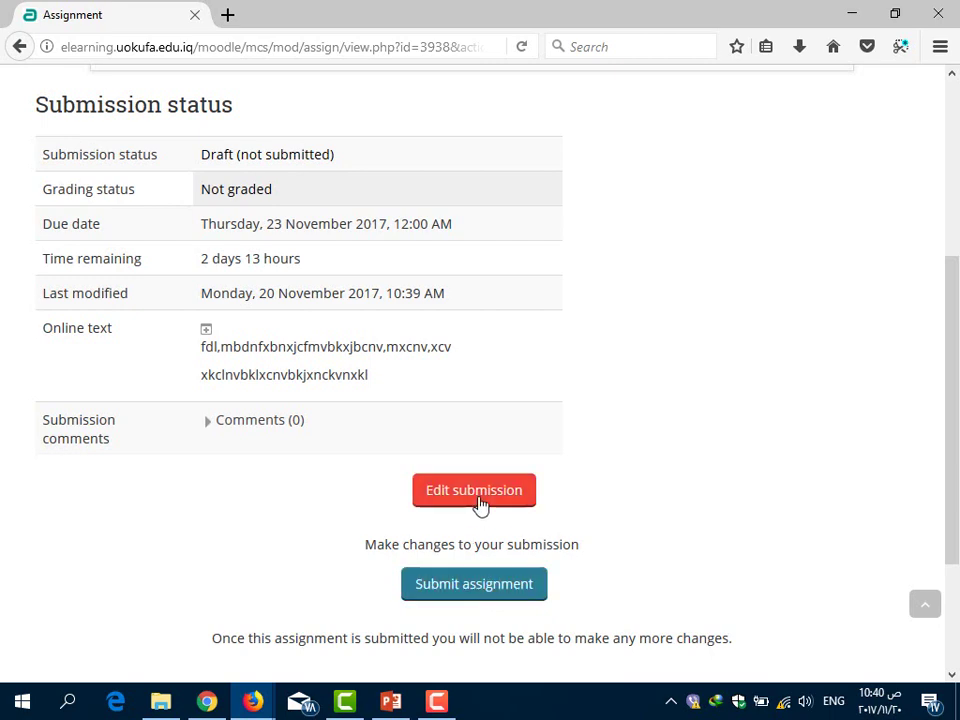
Edit the draft submission by adding the line "jhghjgfdfxcghjkl" below the existing online text, and save the changes.
click(479, 500)
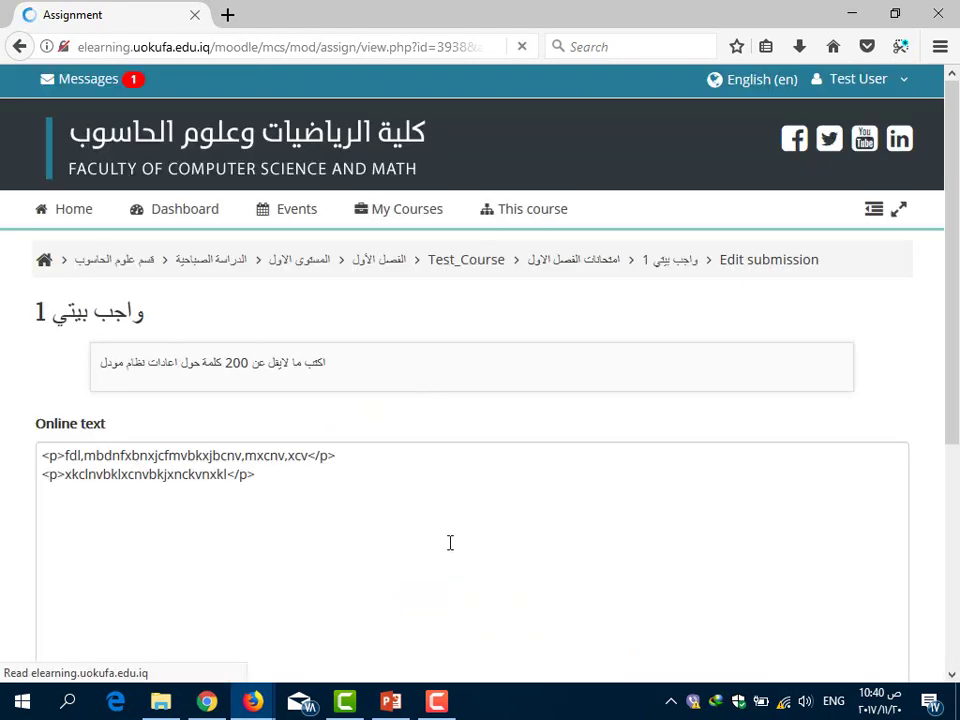
scroll(413, 501, down, 4)
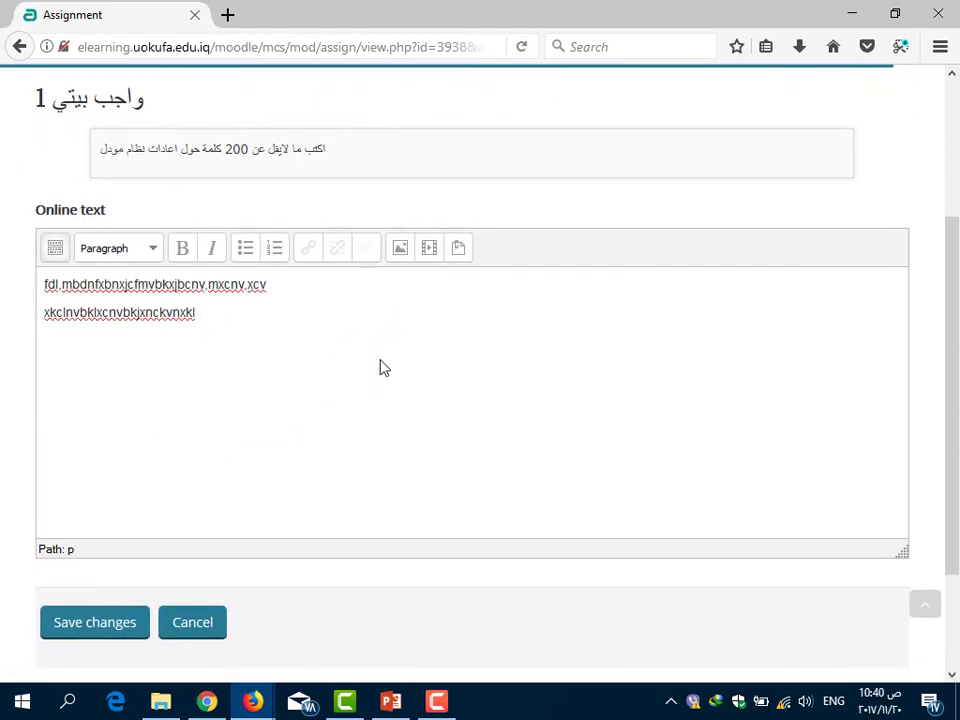
click(392, 339)
text(jhghjgfdfxcghjkl)
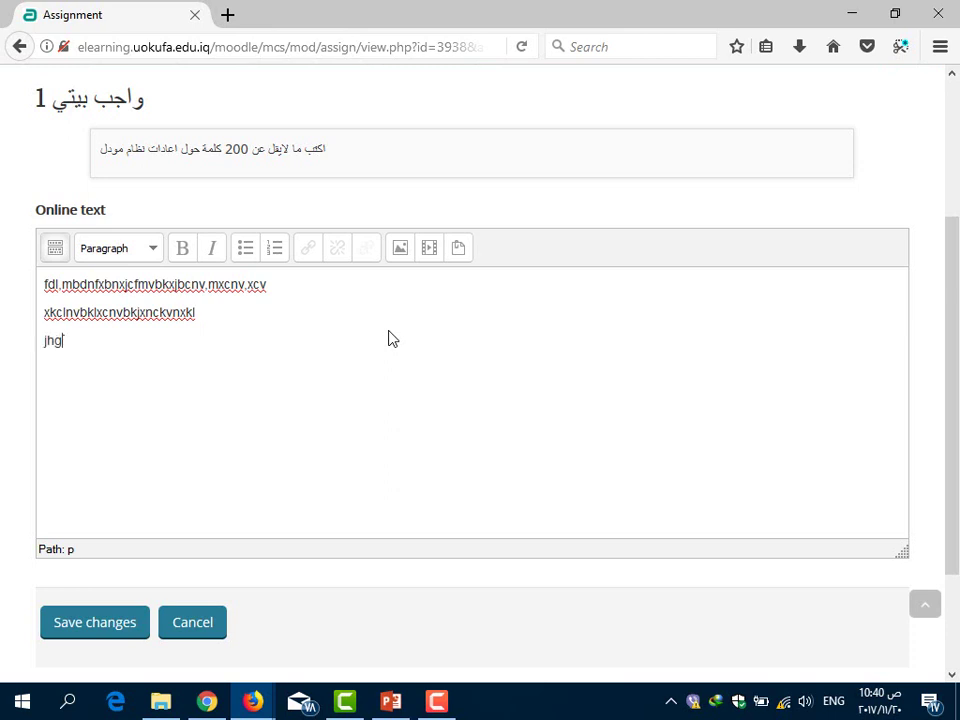
click(71, 626)
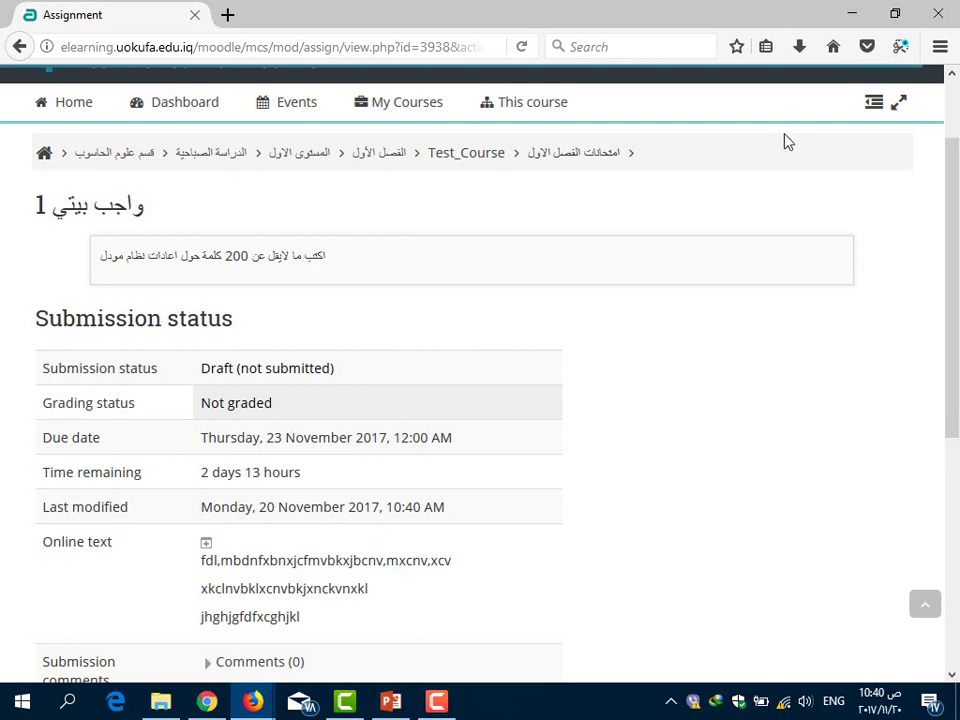
Submit the assignment for grading and confirm the submission.
scroll(690, 380, down, 5)
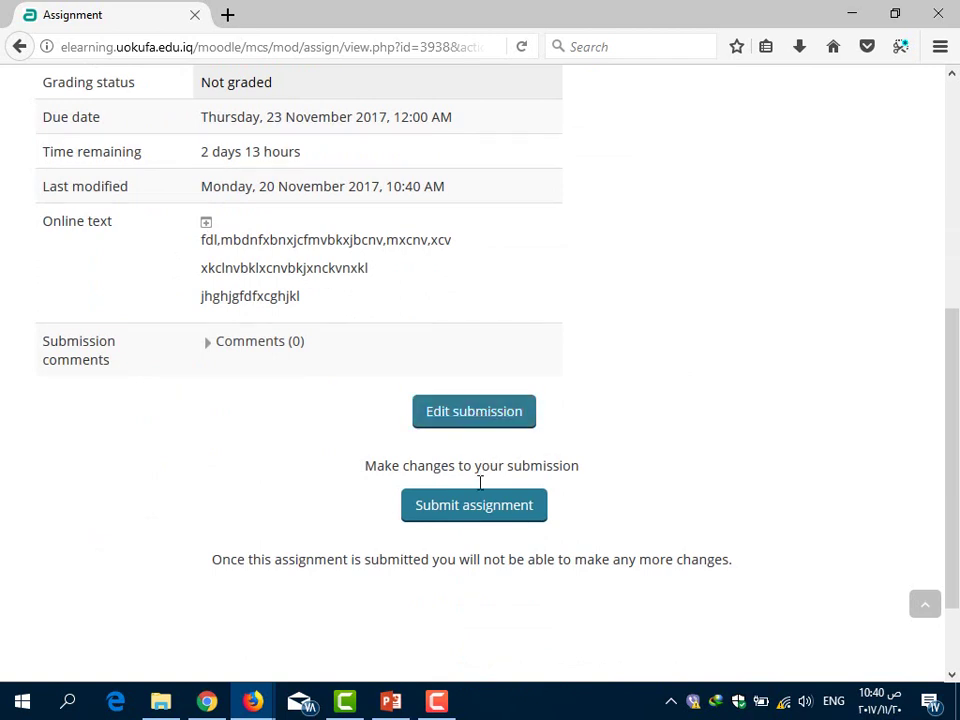
click(481, 516)
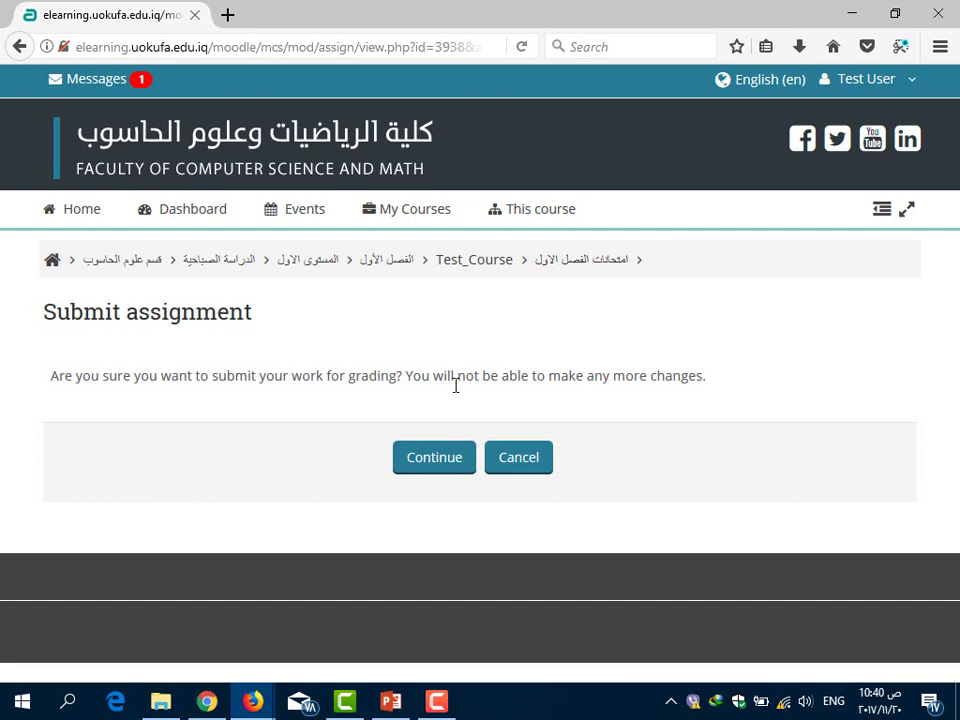
click(438, 466)
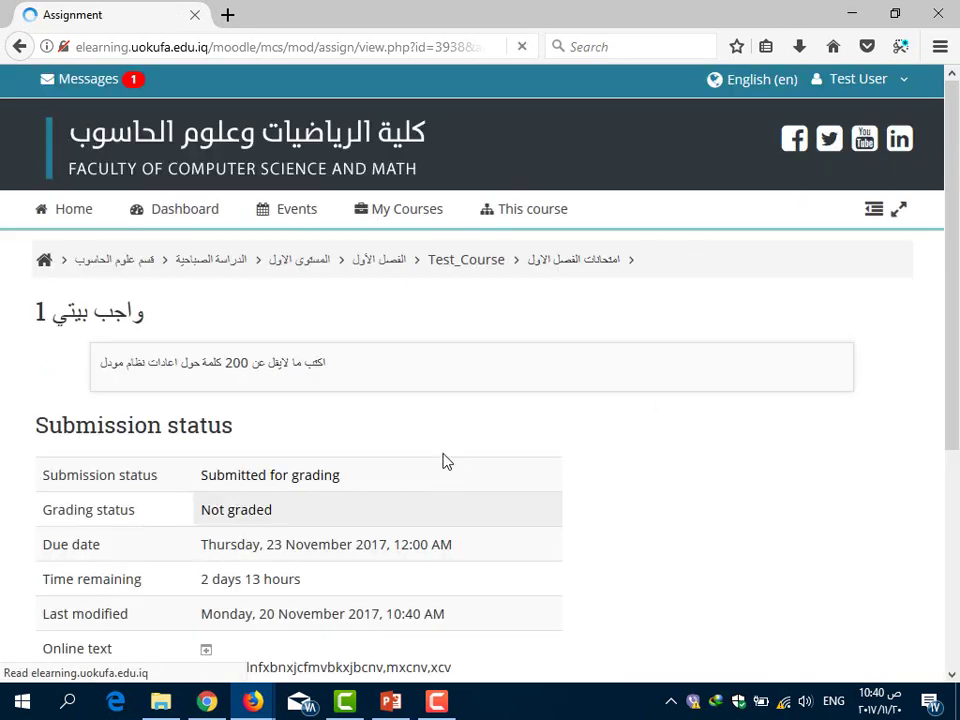
scroll(446, 452, down, 5)
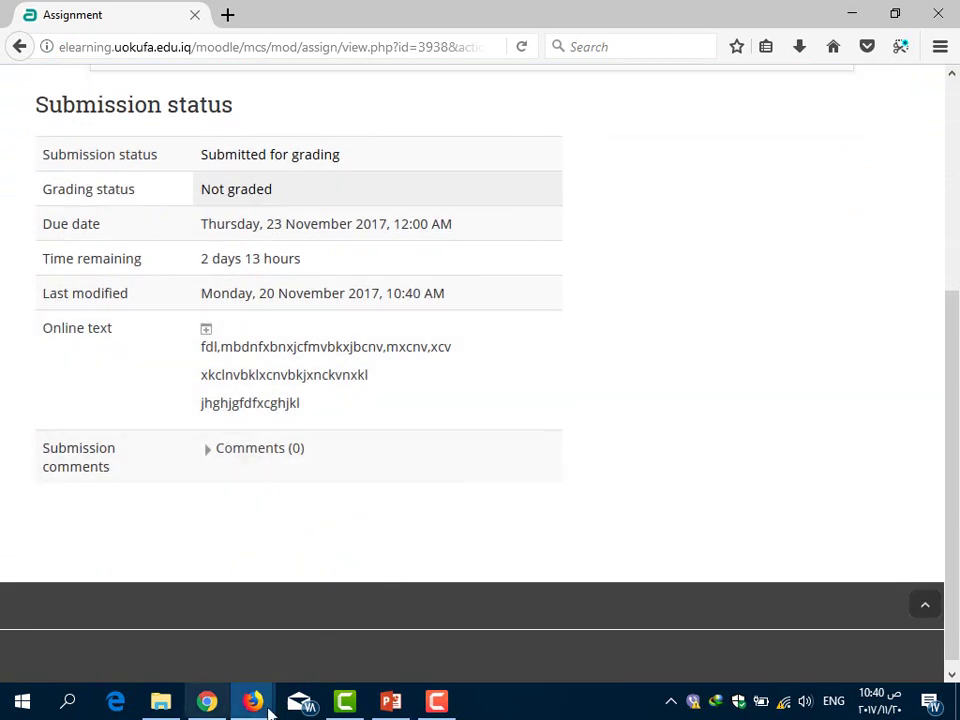
click(207, 701)
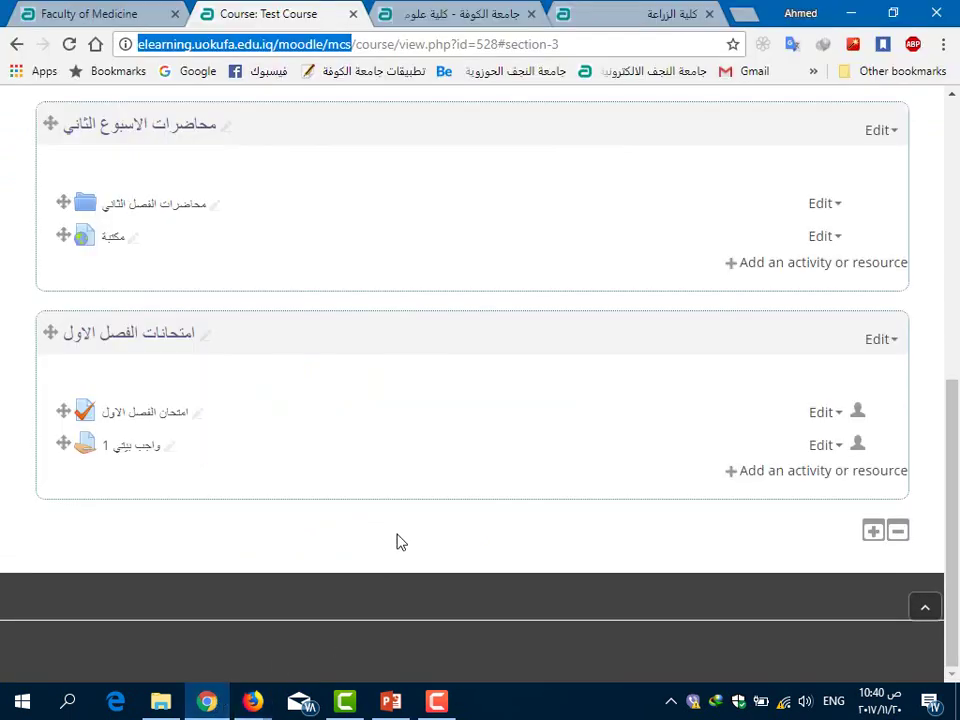
click(252, 701)
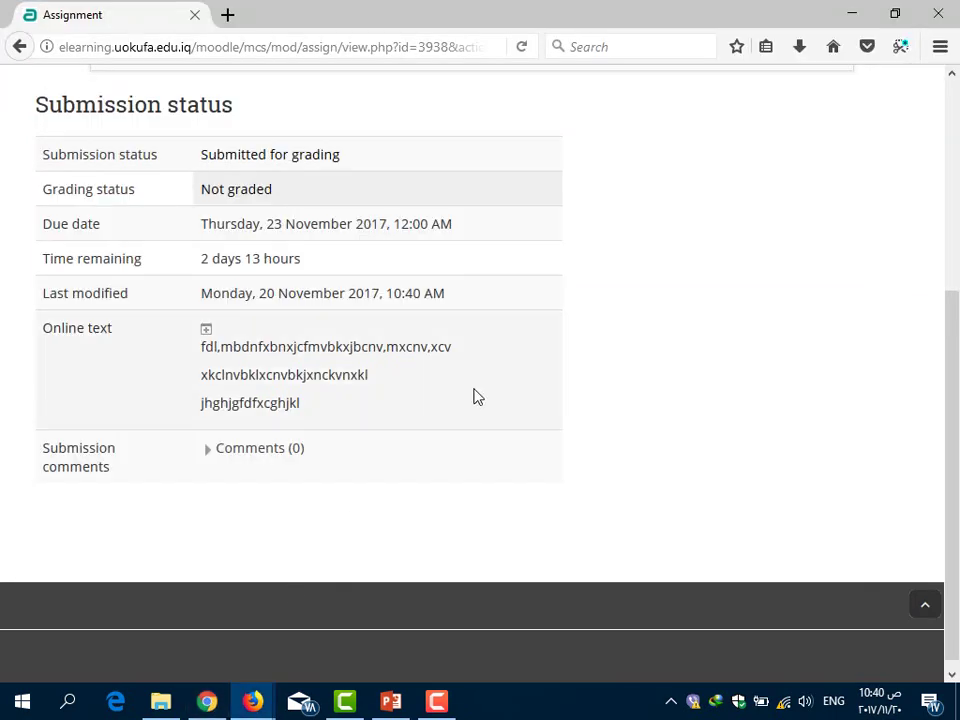
scroll(479, 387, up, 2)
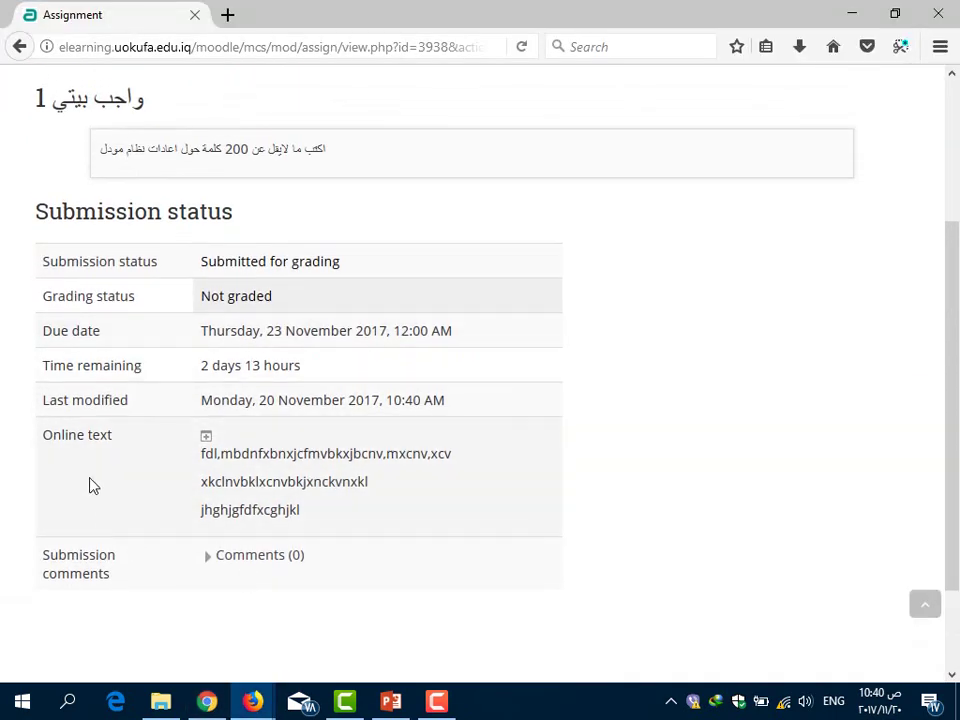
scroll(268, 440, down, 2)
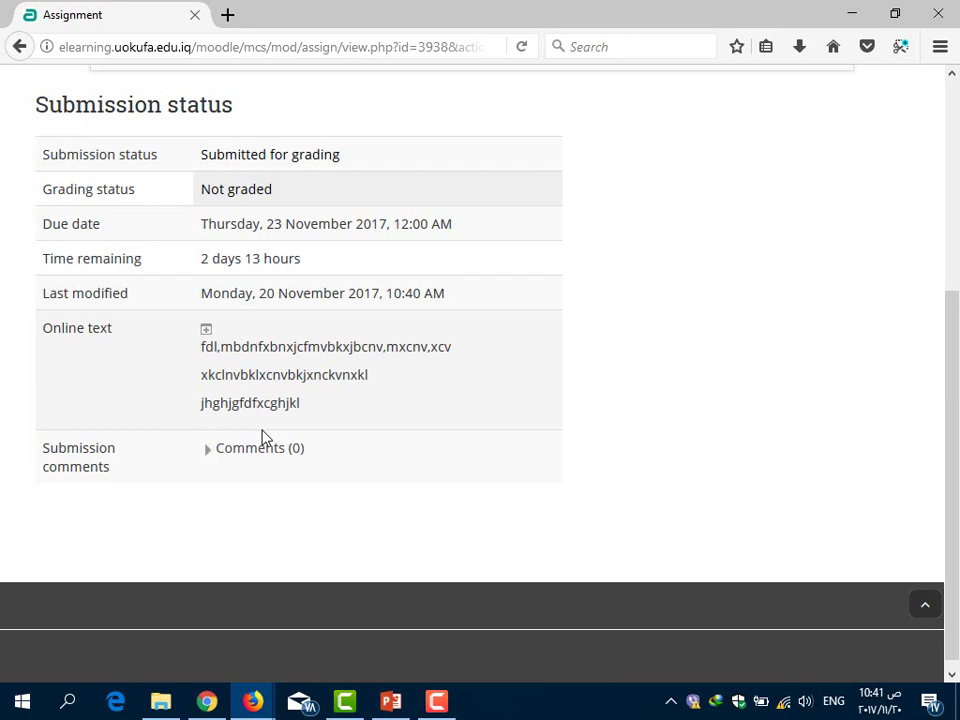
Switch to the teacher's course page in Chrome and open the settings of the assignment واجب بيتي 1.
click(206, 701)
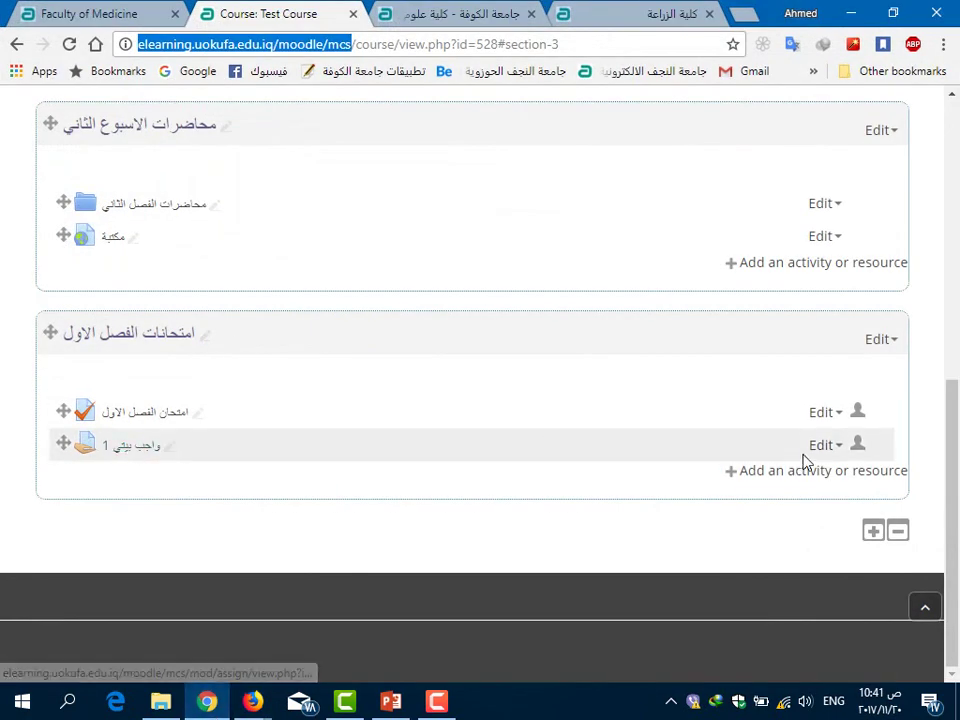
click(818, 446)
click(812, 358)
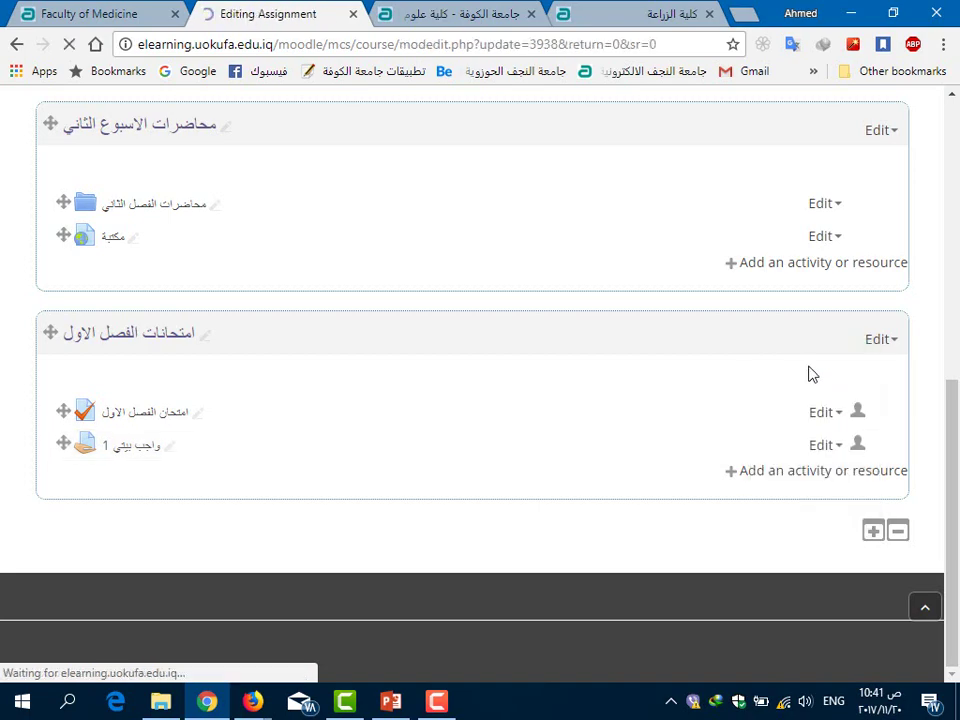
Expand the Submission settings section of the assignment form.
scroll(392, 407, down, 5)
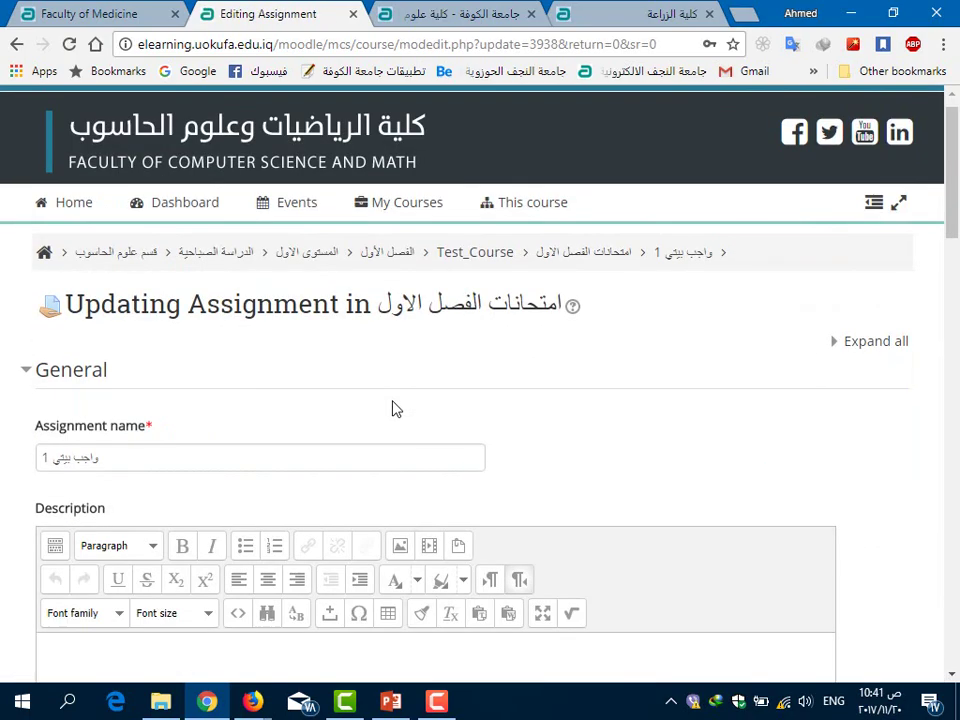
scroll(335, 331, down, 7)
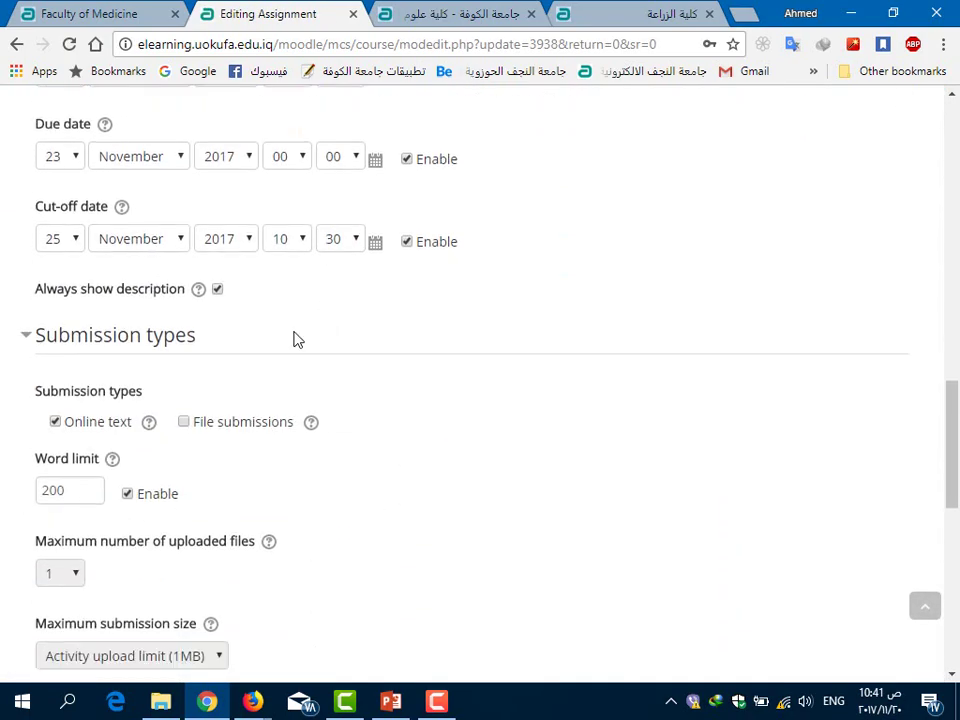
scroll(148, 343, down, 2)
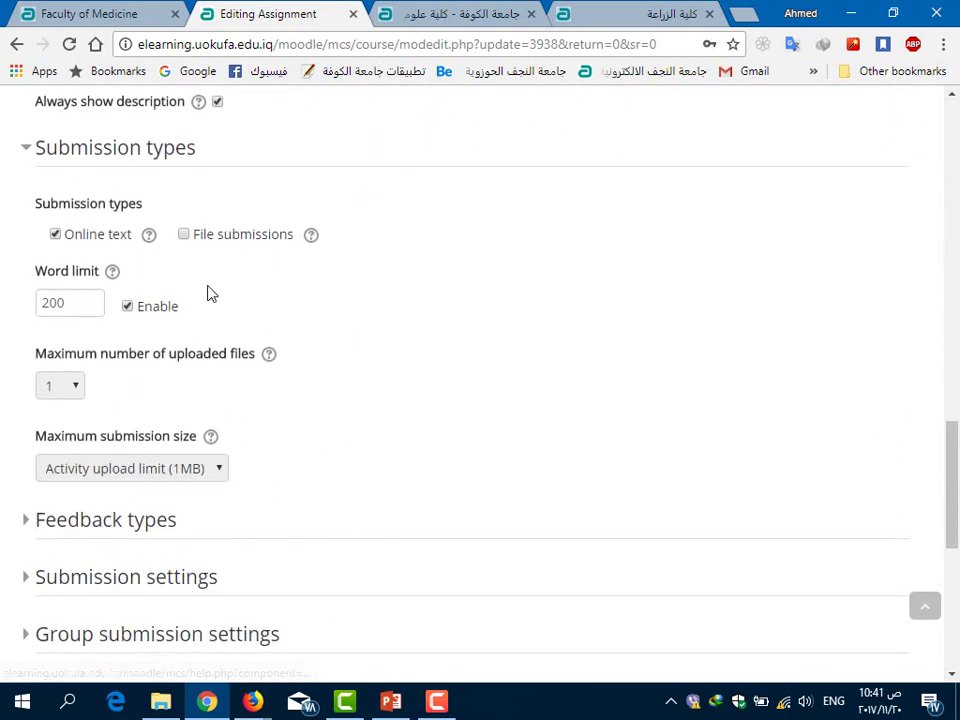
scroll(213, 292, down, 2)
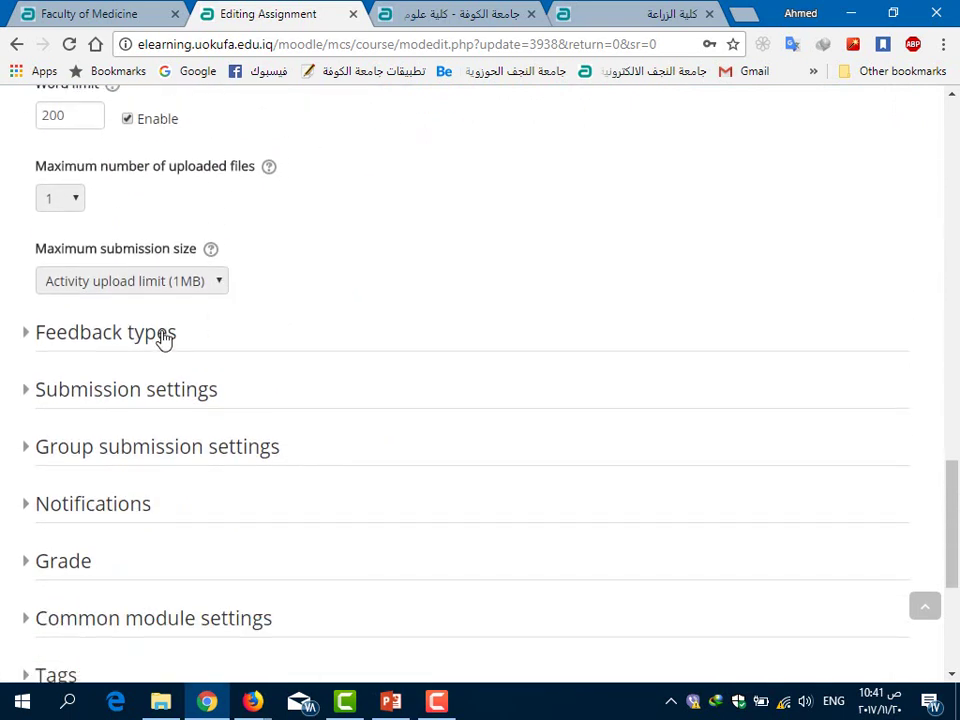
click(163, 338)
click(163, 338)
click(154, 399)
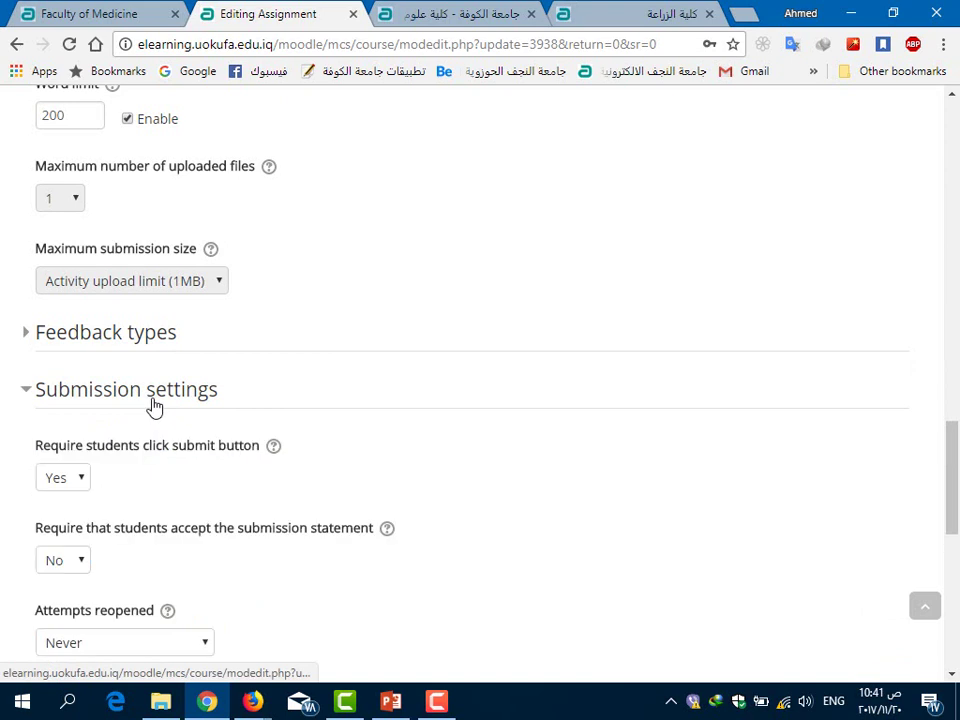
scroll(161, 407, down, 1)
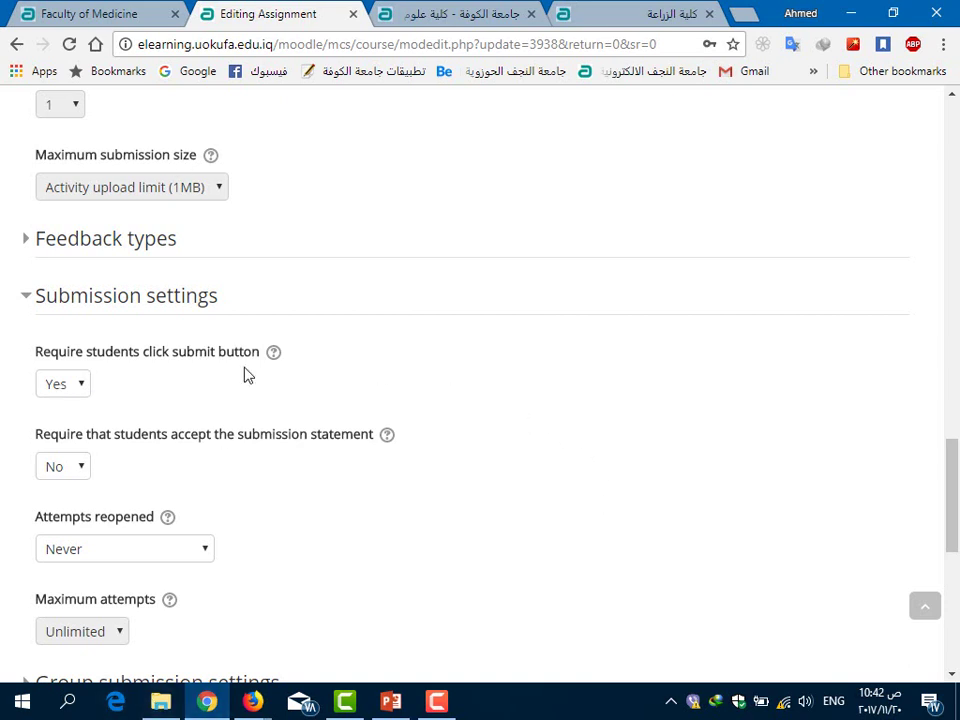
Set "Require students click submit button" to No, and save and display the assignment.
click(71, 395)
click(138, 402)
click(79, 389)
click(55, 408)
scroll(220, 410, down, 5)
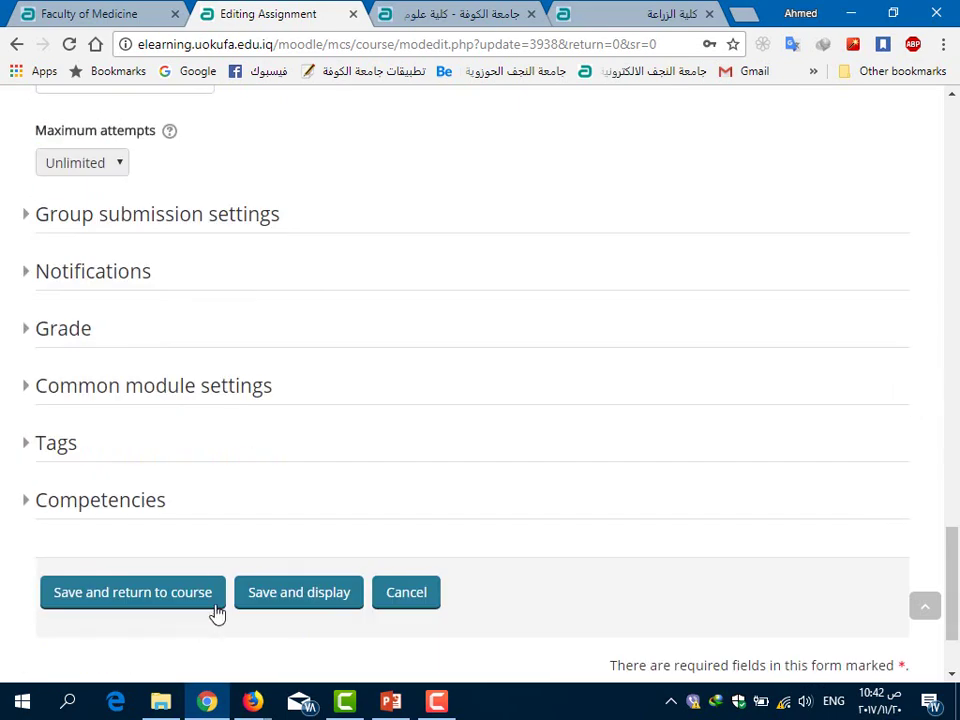
click(275, 605)
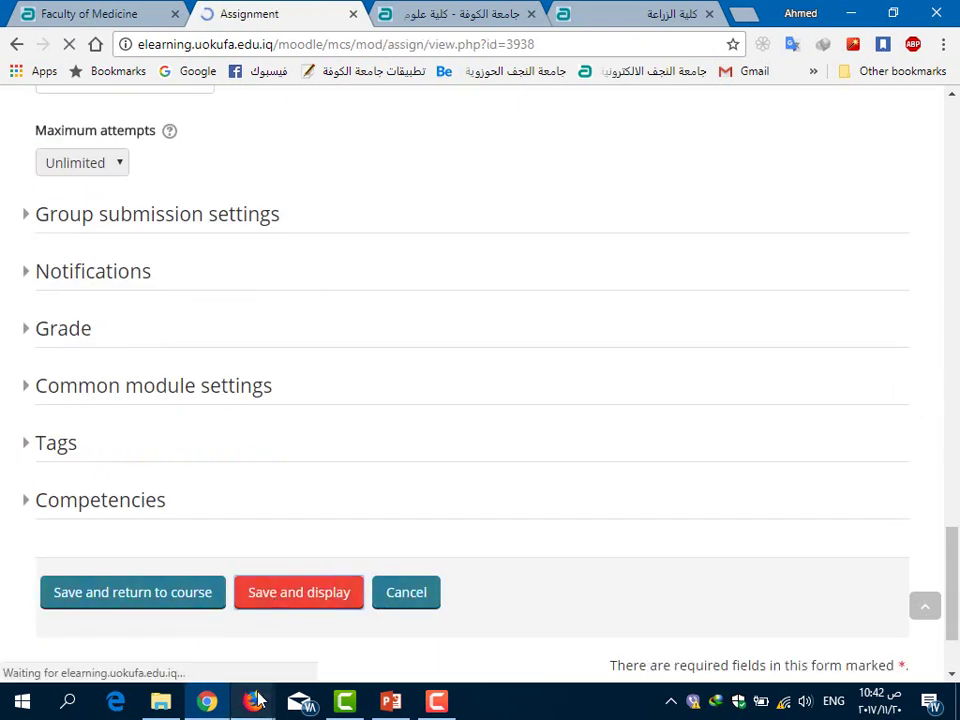
Switch to the student's assignment window in Firefox and reload the submission status page.
mouse_move(258, 703)
scroll(560, 380, down, 4)
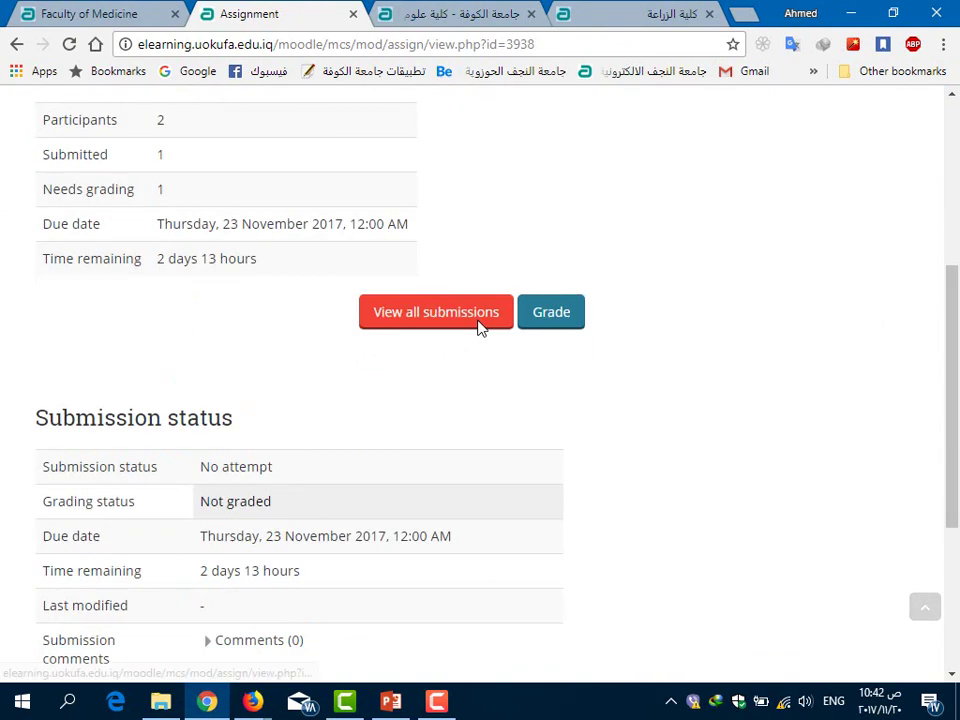
scroll(496, 340, up, 2)
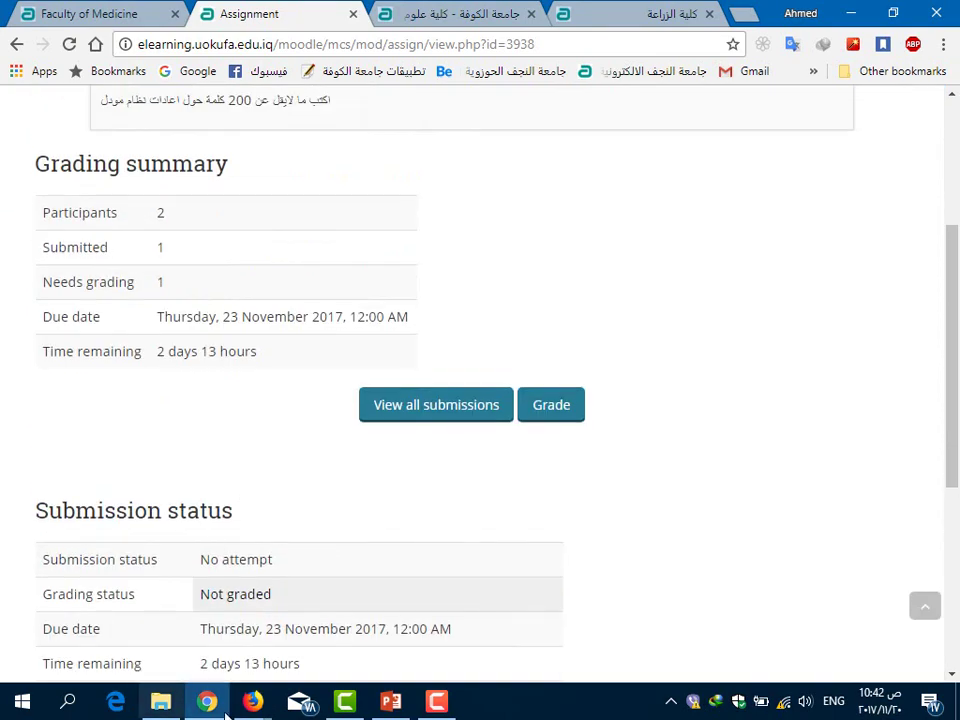
click(336, 626)
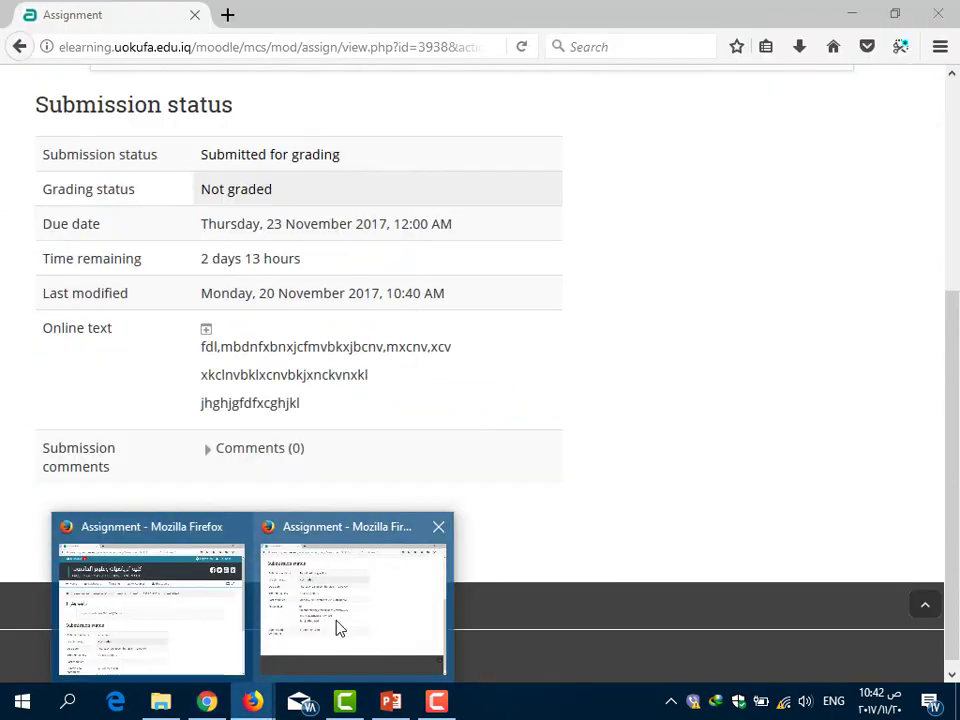
click(522, 52)
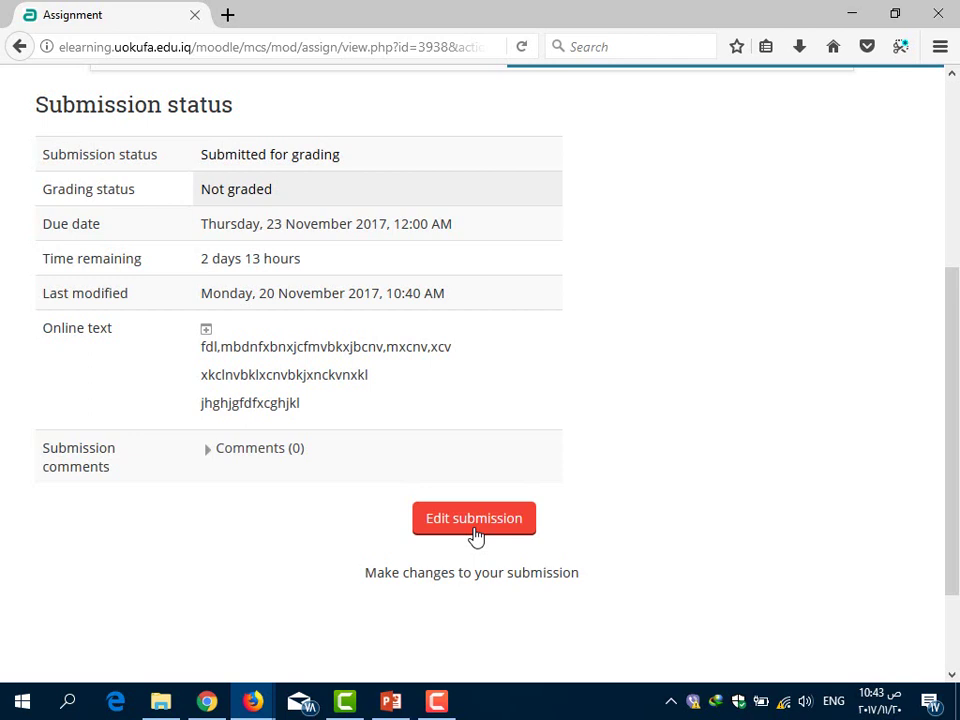
Edit the submission by deleting the second line of the online text, and save the changes.
click(474, 519)
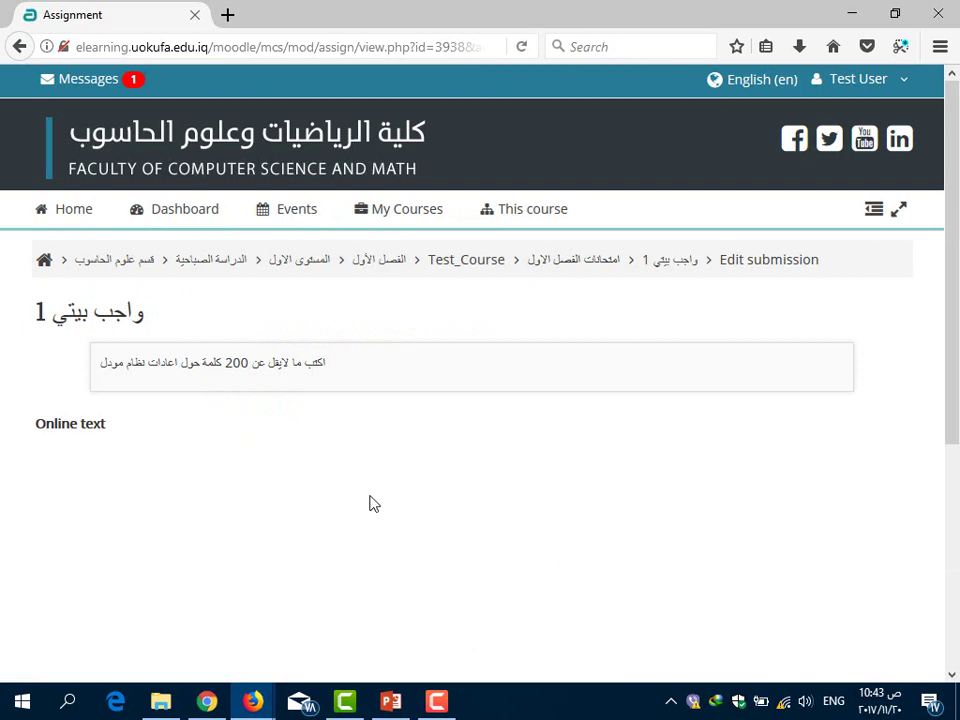
double_click(128, 527)
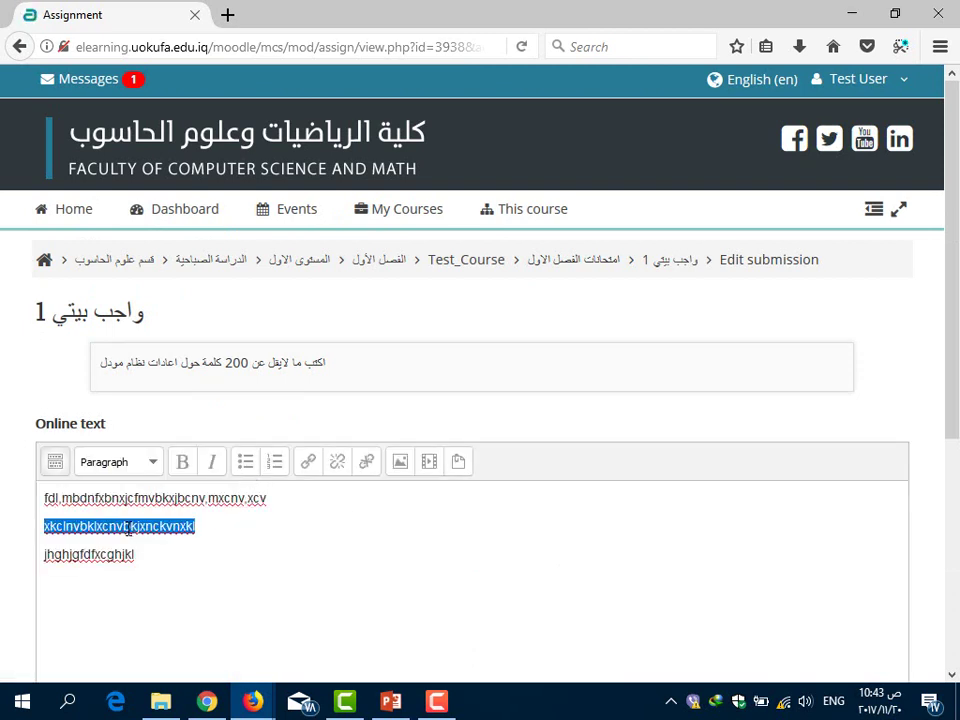
key(BackSpace)
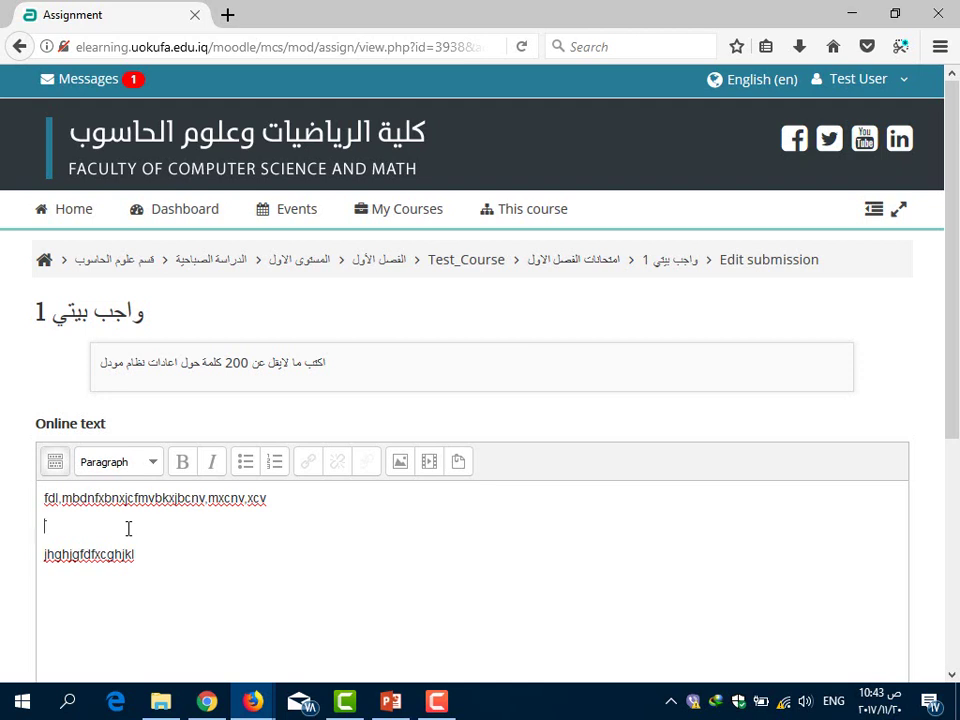
scroll(139, 510, down, 6)
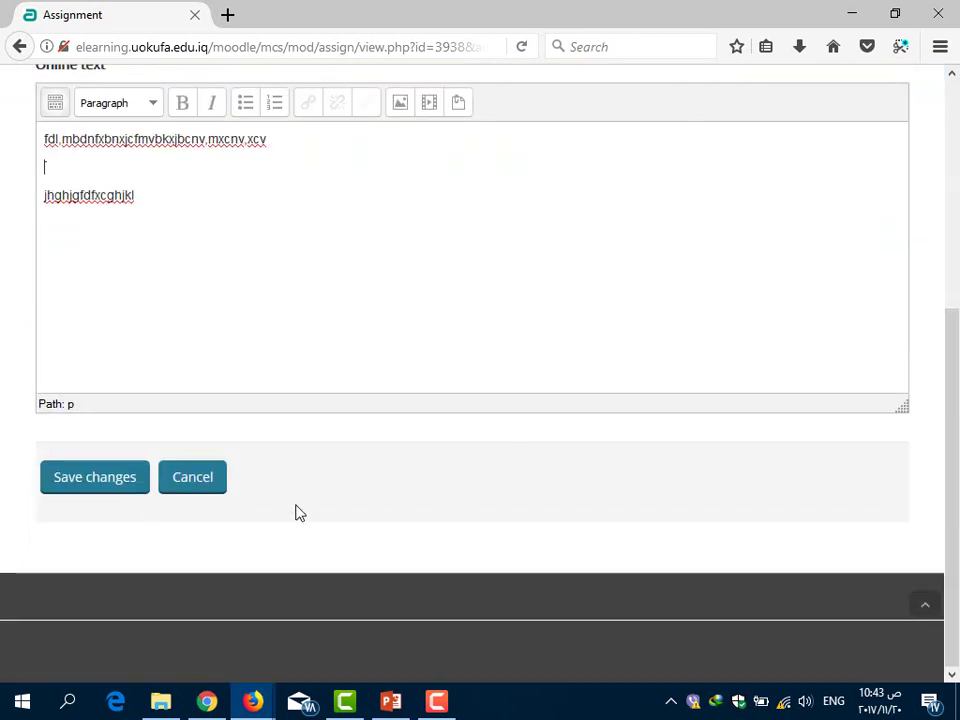
click(118, 478)
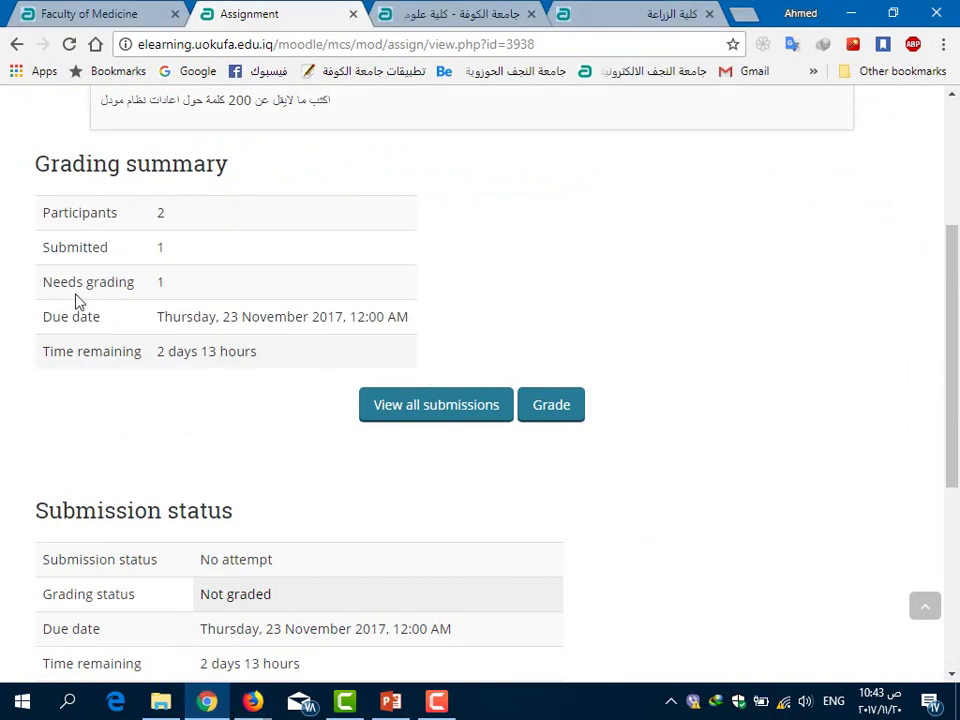
In Chrome, check the participants, submitted and needs grading entries of the grading summary, and open the list of all submissions.
double_click(160, 215)
click(200, 257)
double_click(161, 250)
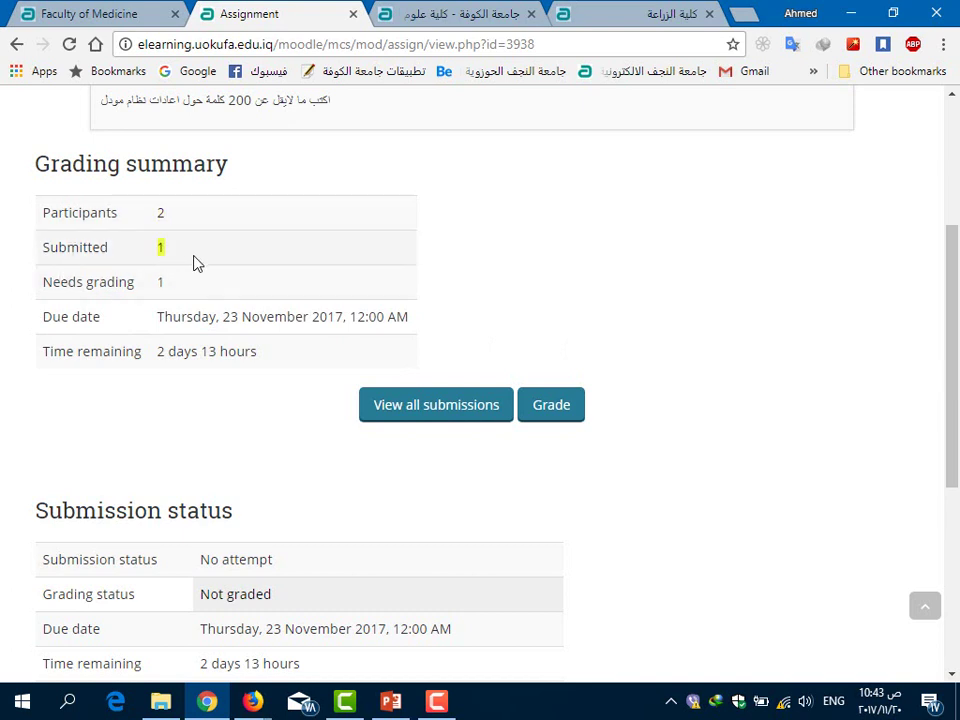
click(180, 304)
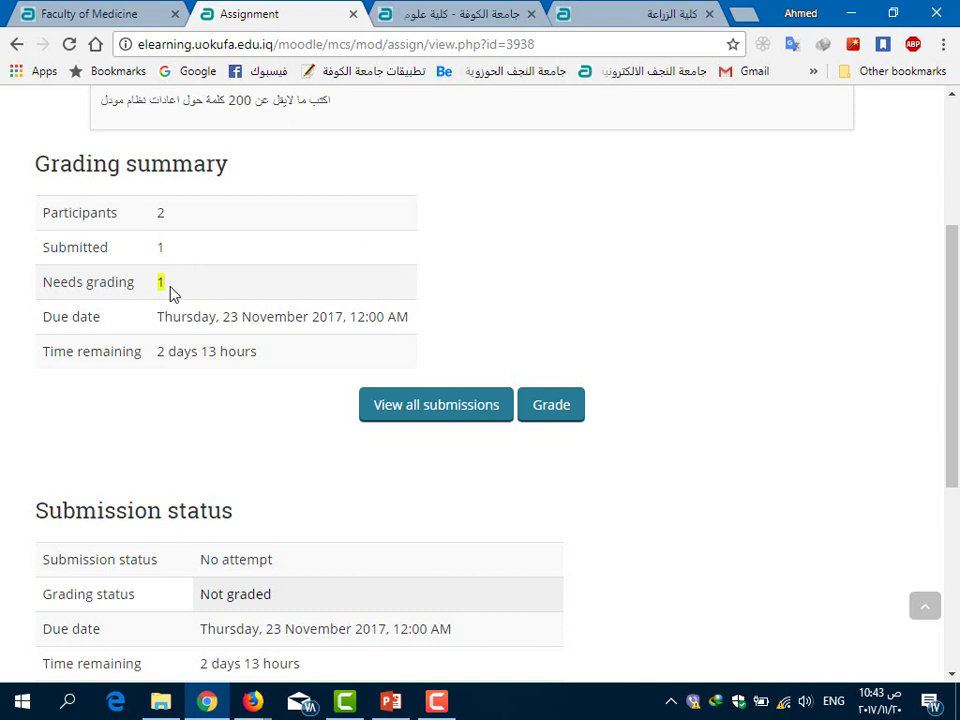
click(170, 290)
click(392, 410)
scroll(480, 385, down, 1)
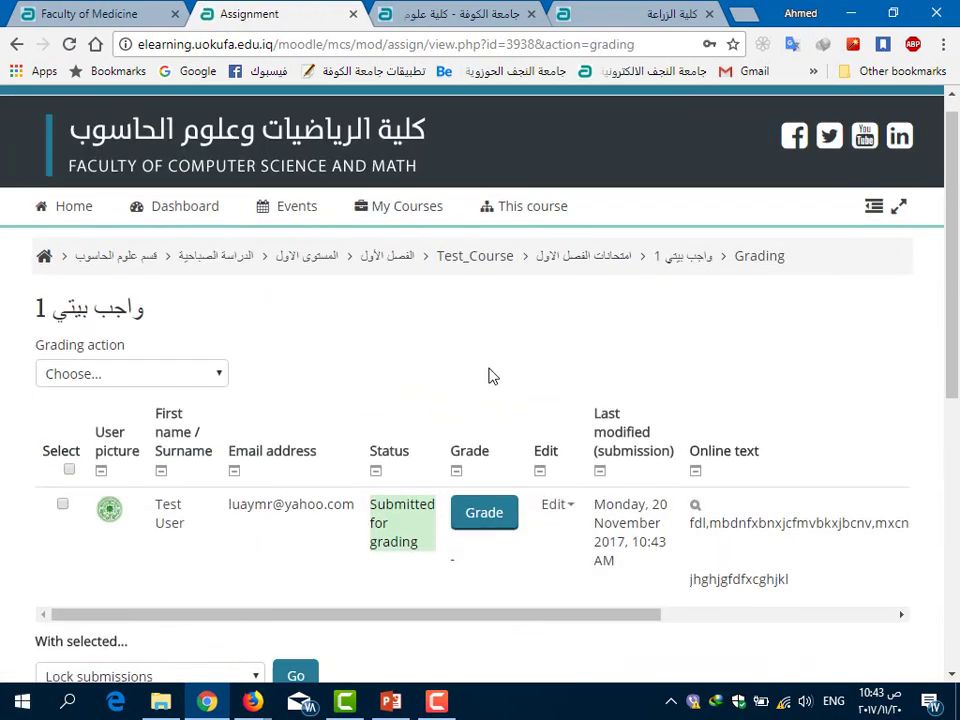
scroll(490, 376, down, 2)
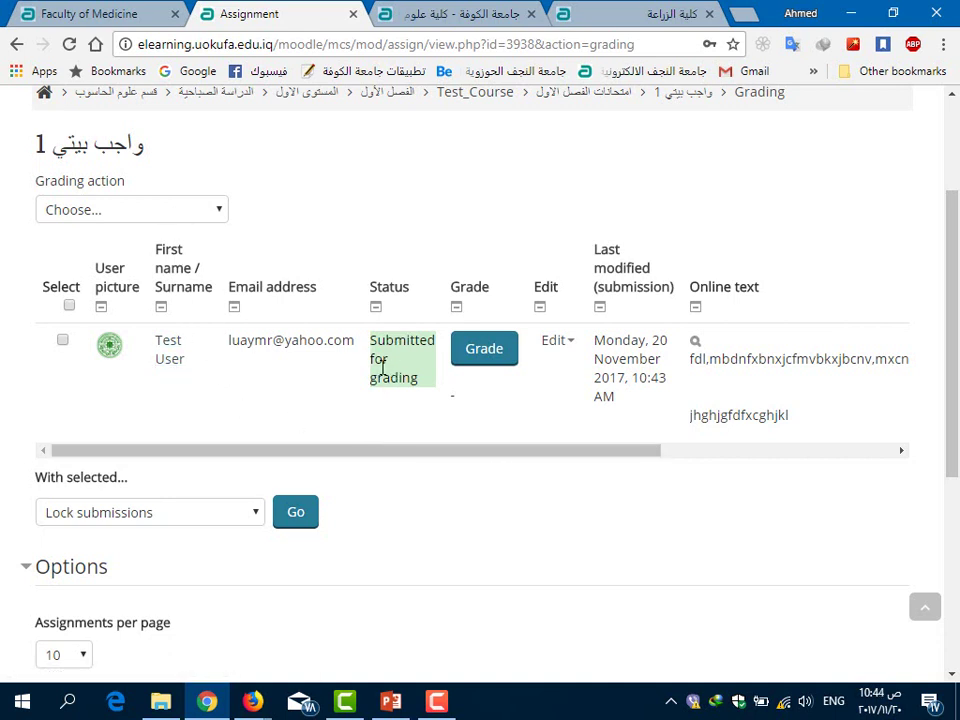
Inspect the edit actions available for the student's submission and the remaining columns of the grading table.
click(465, 360)
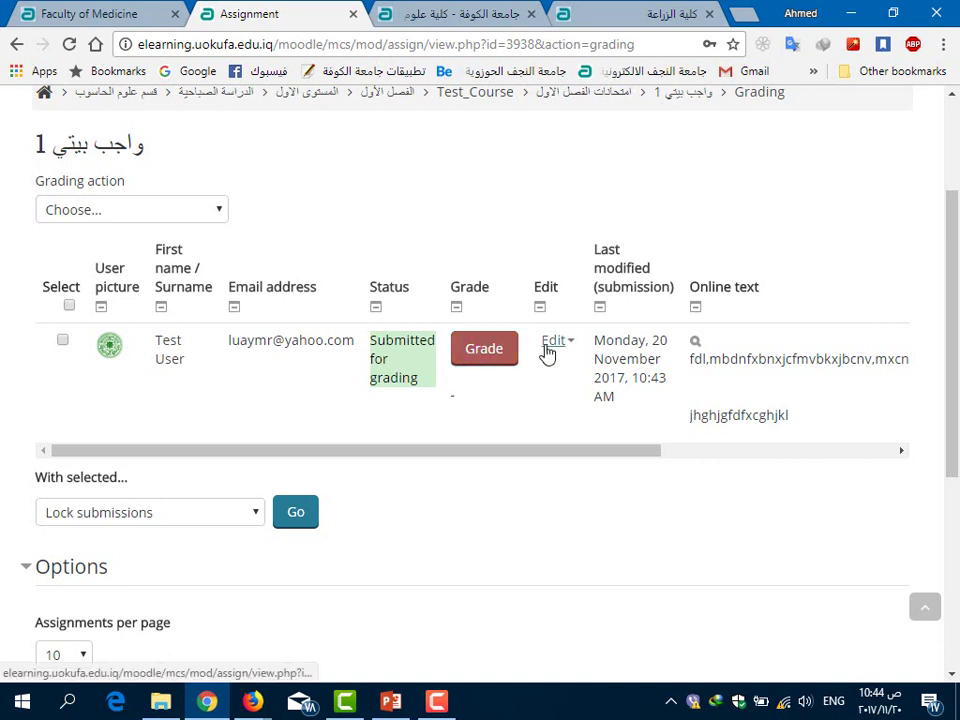
click(551, 343)
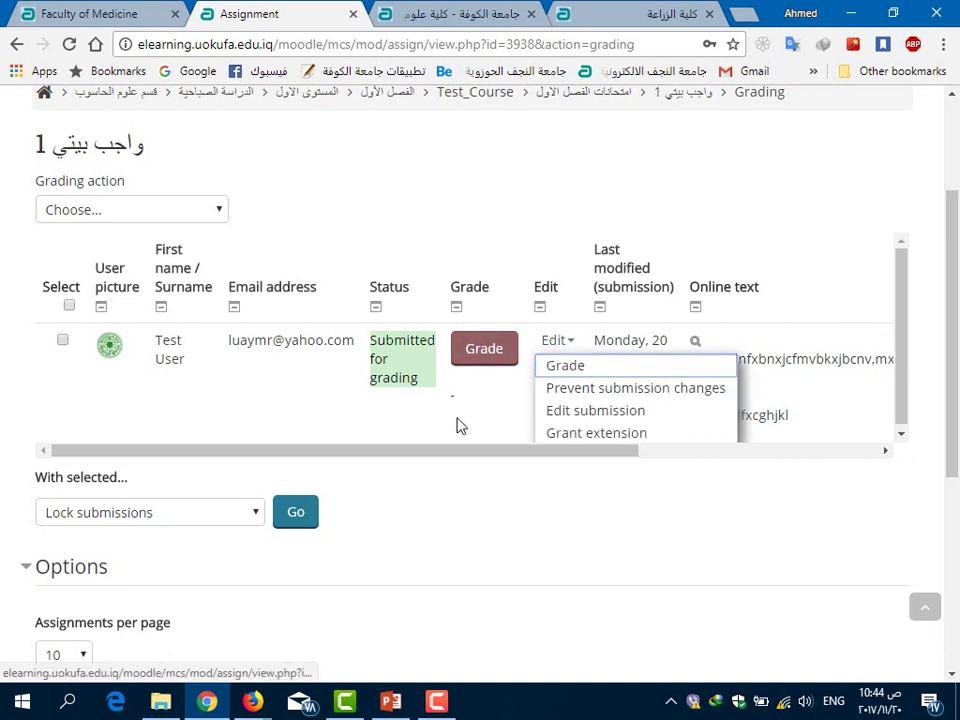
drag(426, 452, 621, 528)
click(621, 528)
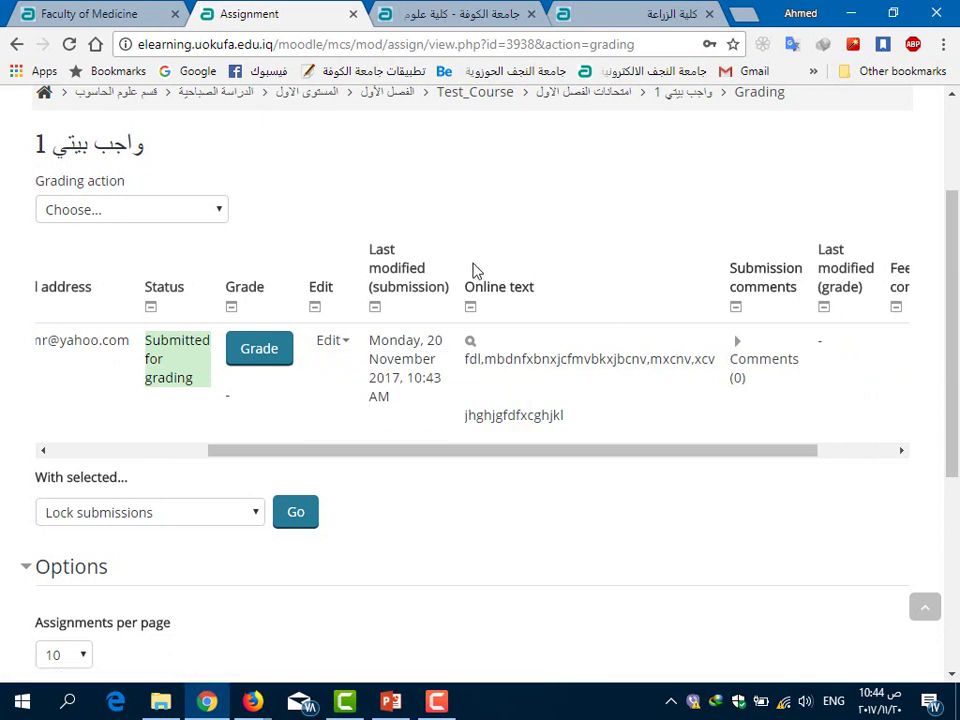
drag(610, 460, 366, 450)
Filter the submissions list in the grading options by "Requires grading".
scroll(408, 507, down, 1)
scroll(404, 503, down, 3)
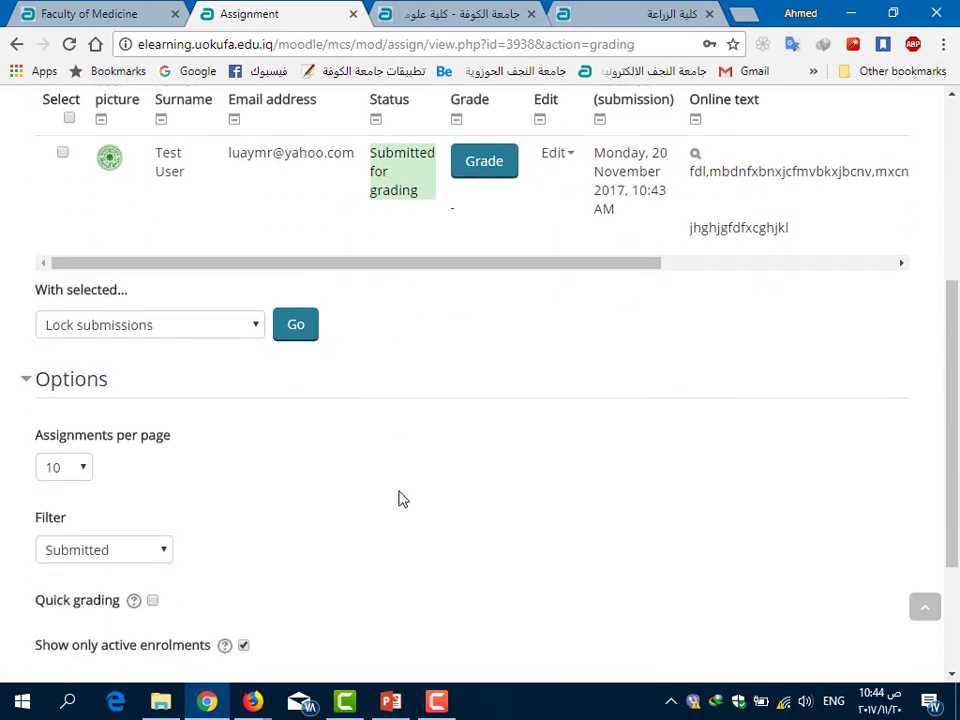
scroll(330, 470, down, 4)
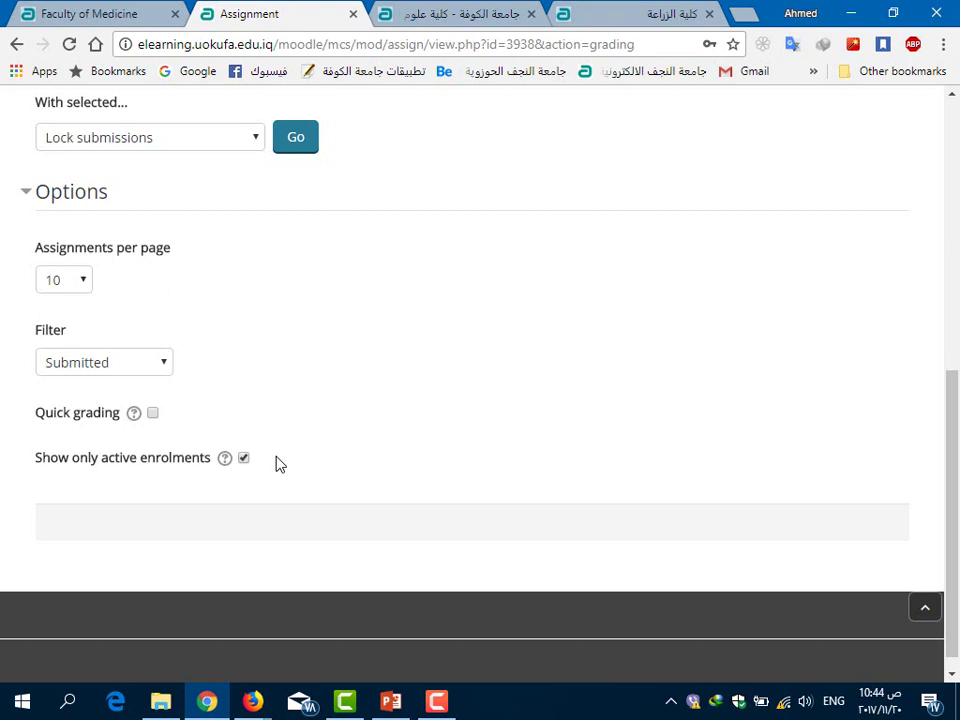
click(140, 365)
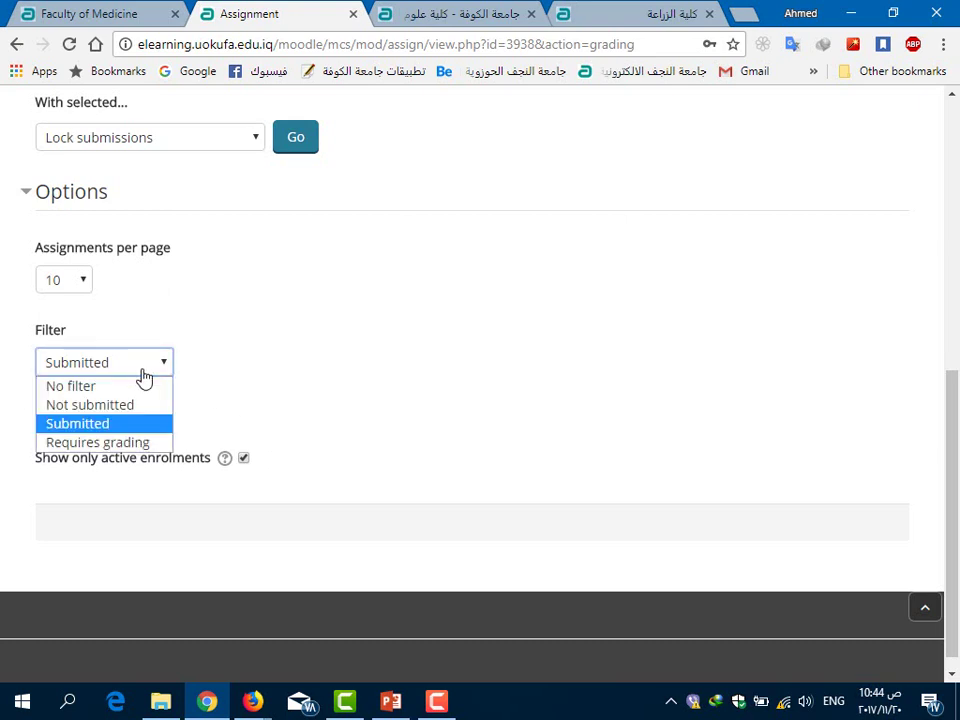
click(143, 443)
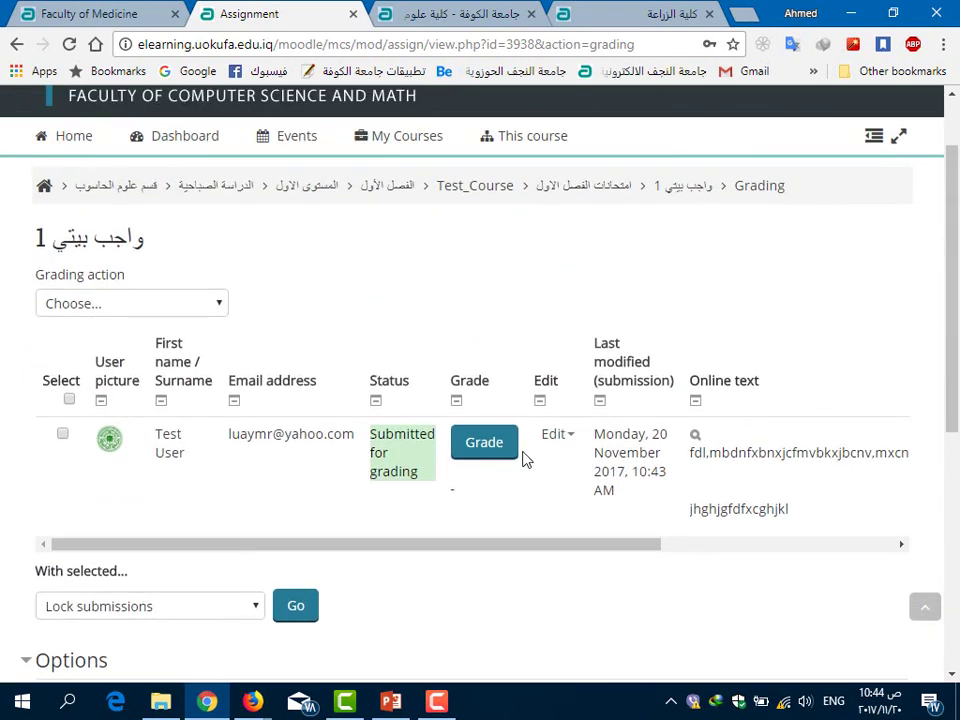
Open the student's submission for grading, enter a grade of 8 out of 10, and save the changes.
click(489, 442)
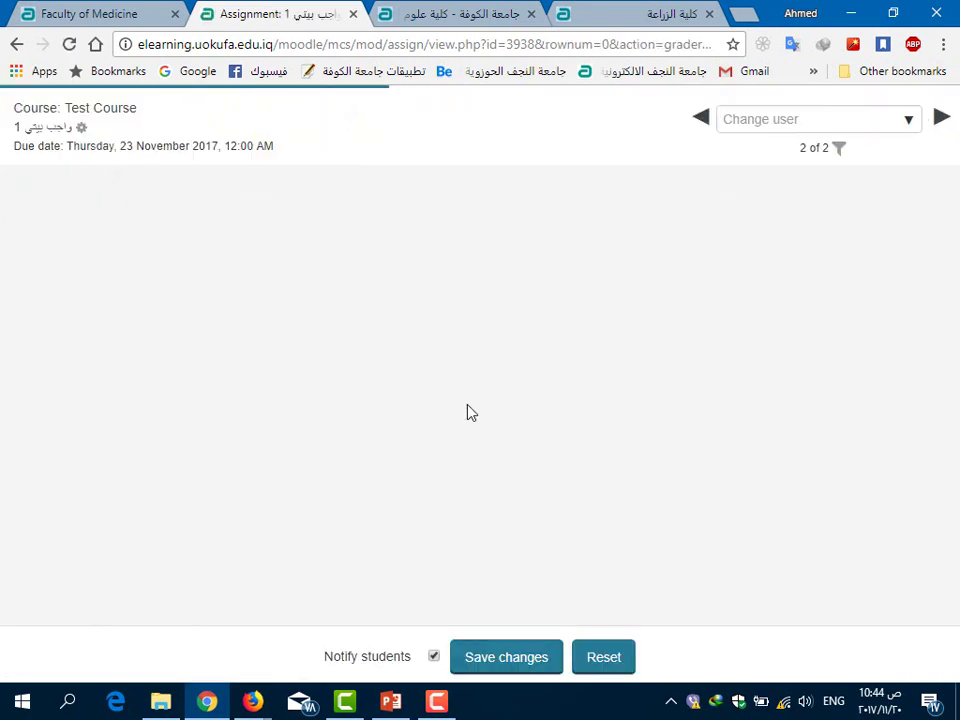
scroll(506, 296, down, 5)
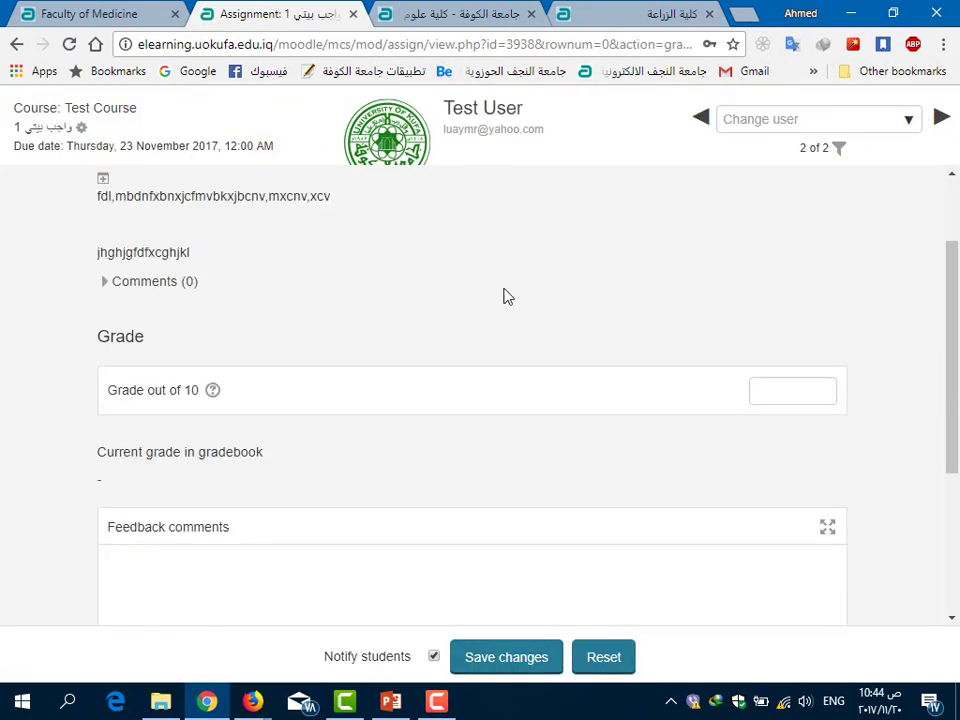
scroll(456, 321, up, 4)
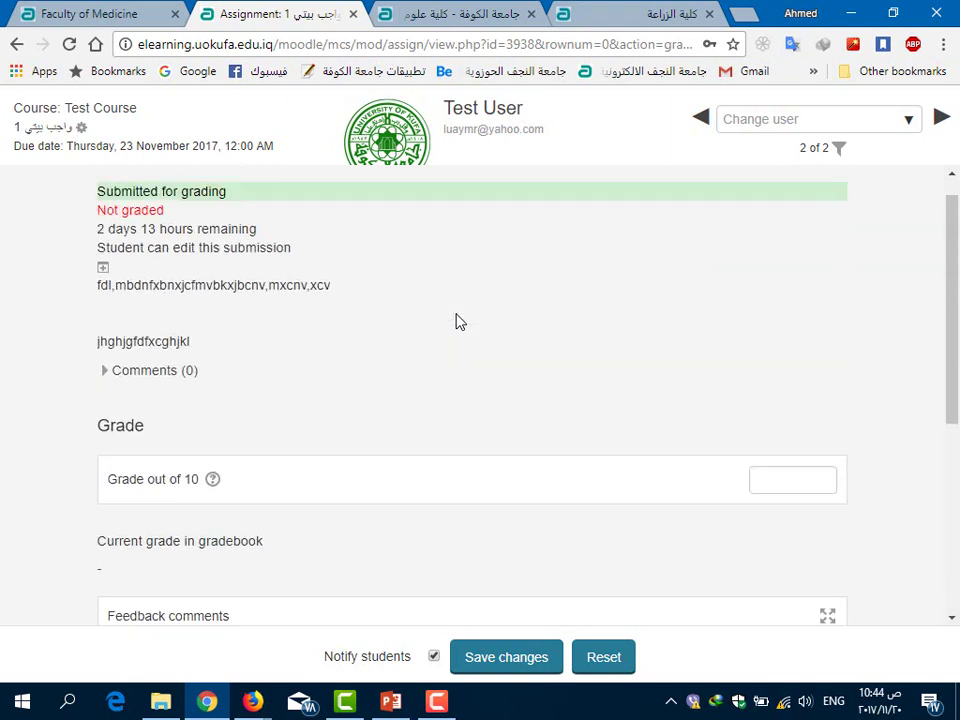
click(757, 478)
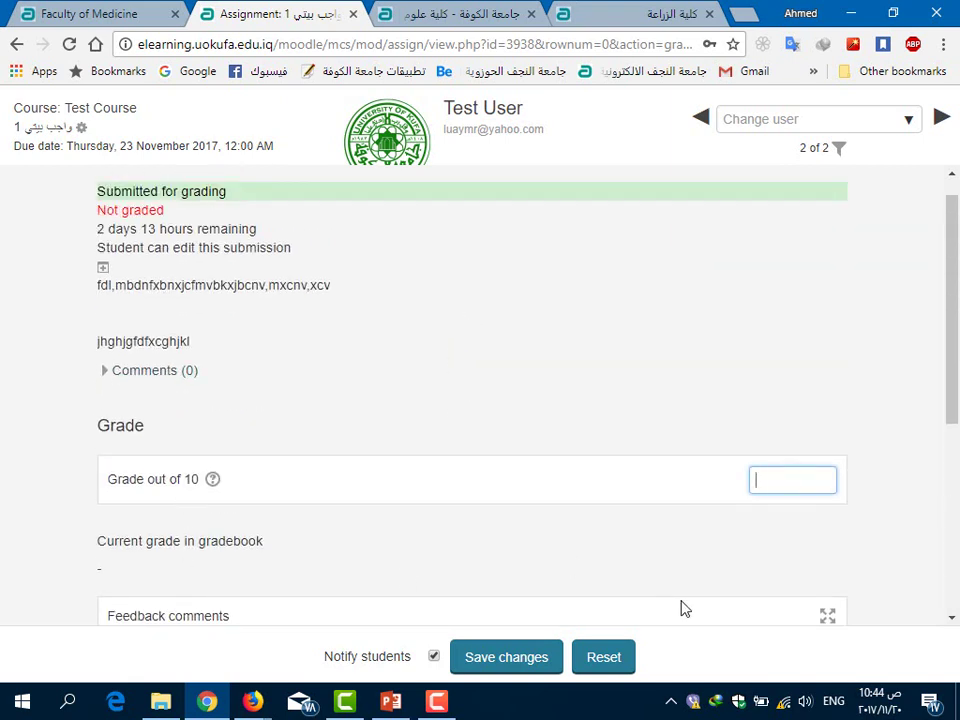
text(8)
scroll(524, 486, down, 4)
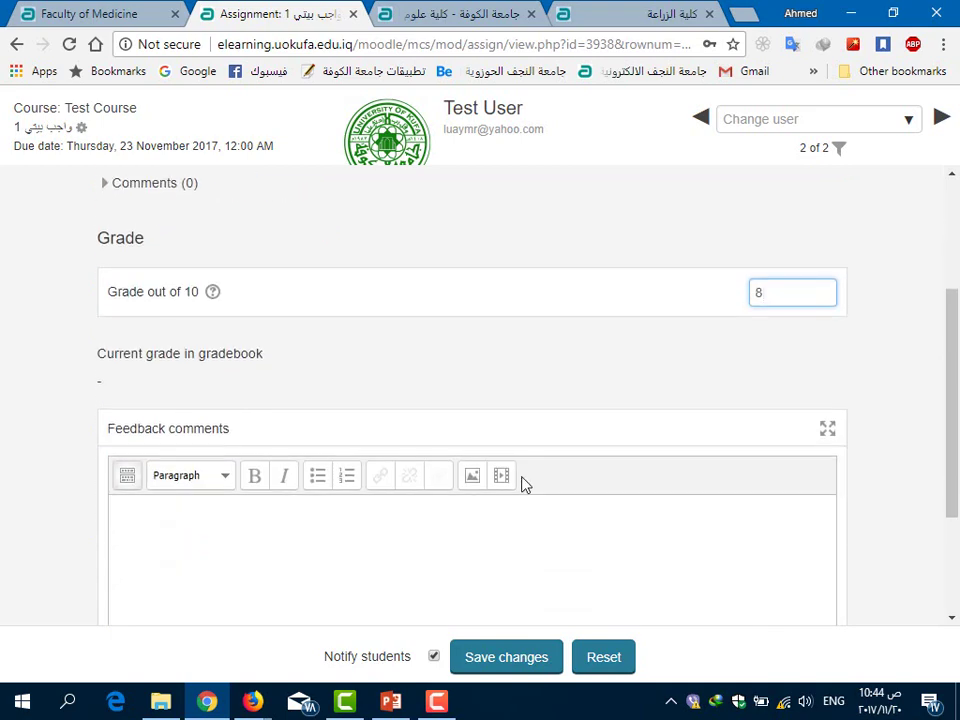
click(504, 656)
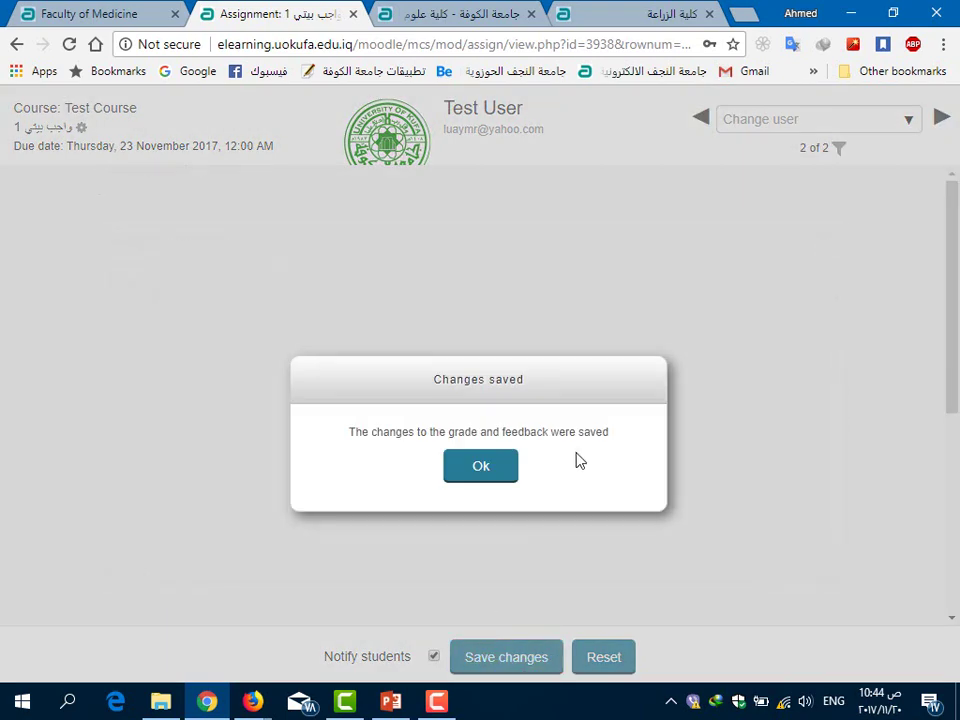
click(472, 479)
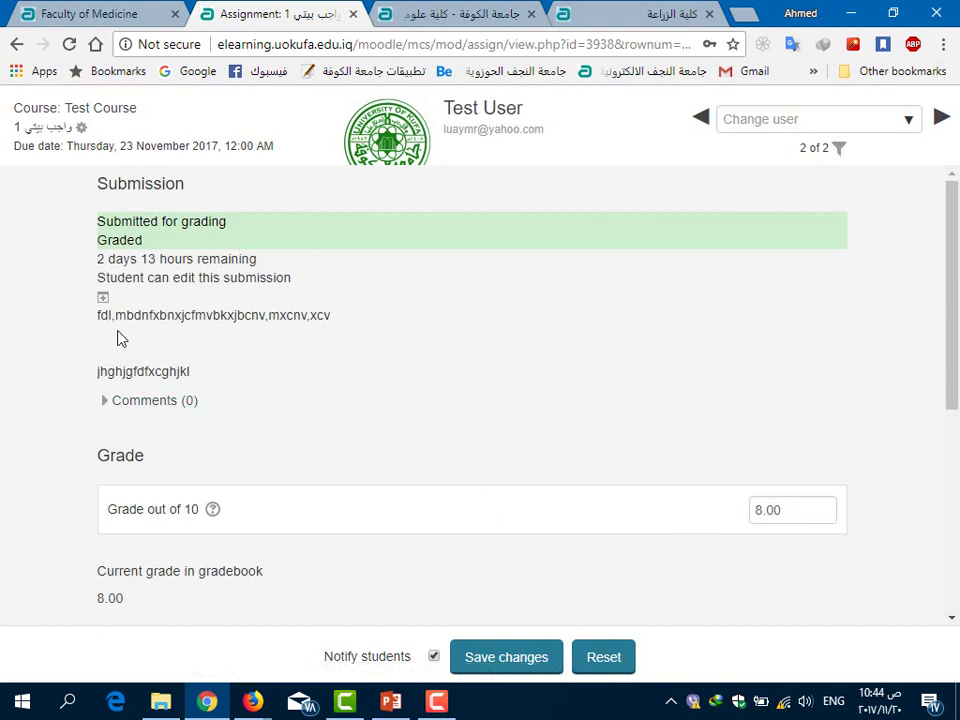
Expand the student's submitted online text and highlight all of it for review.
click(102, 298)
click(313, 315)
drag(97, 320, 189, 382)
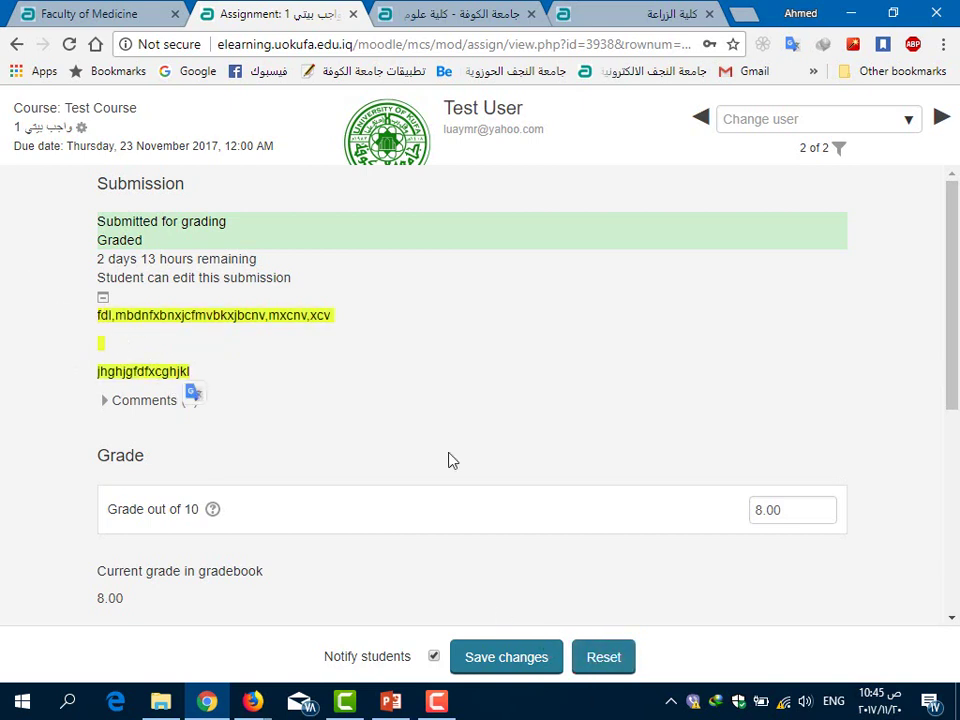
Add the comment "good" to the student's submission and save it.
click(133, 402)
click(235, 437)
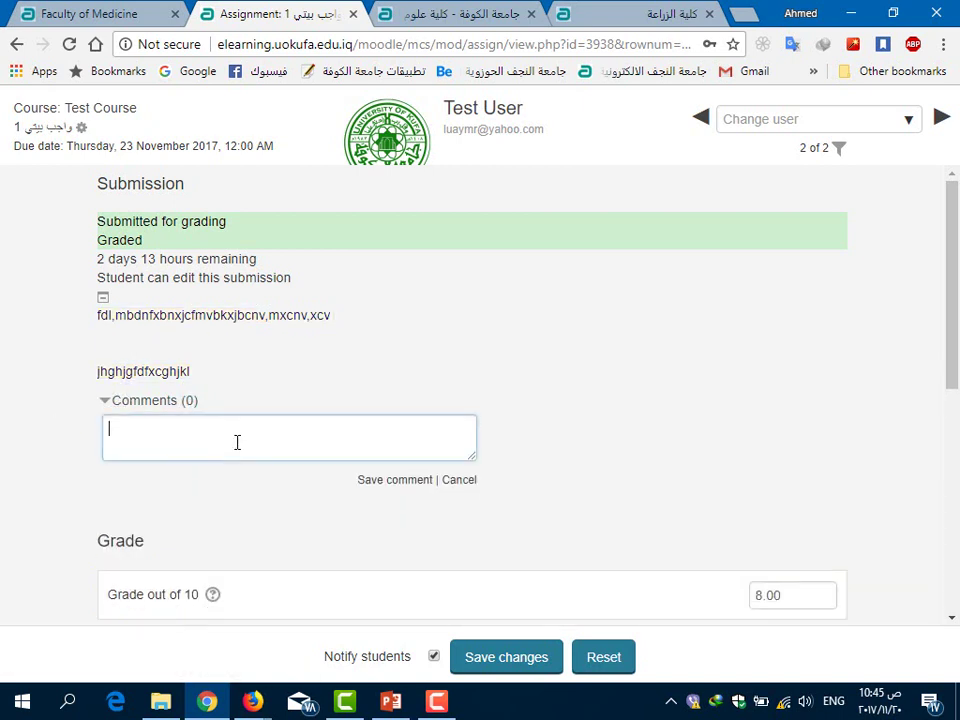
text(good)
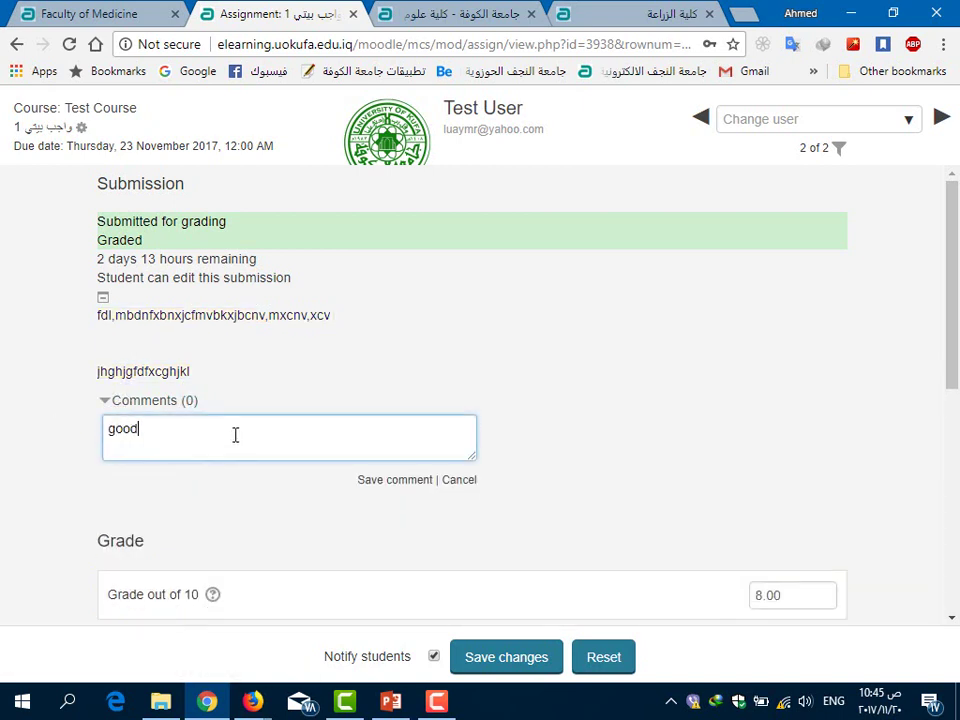
scroll(364, 386, down, 2)
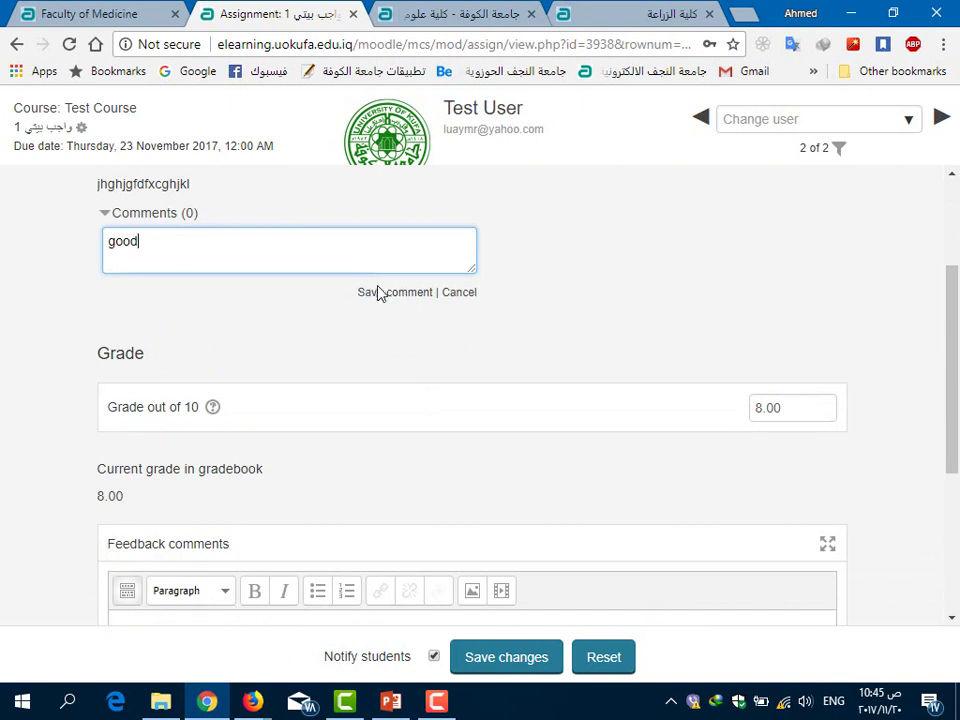
click(380, 293)
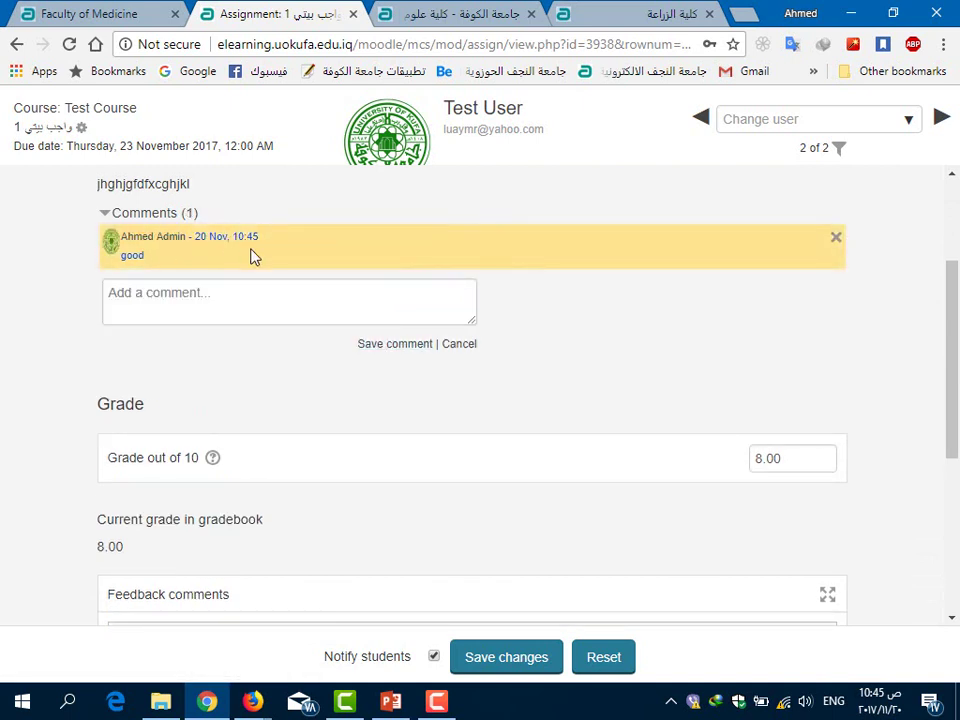
Save the grading changes again and dismiss the confirmation message.
scroll(261, 274, down, 1)
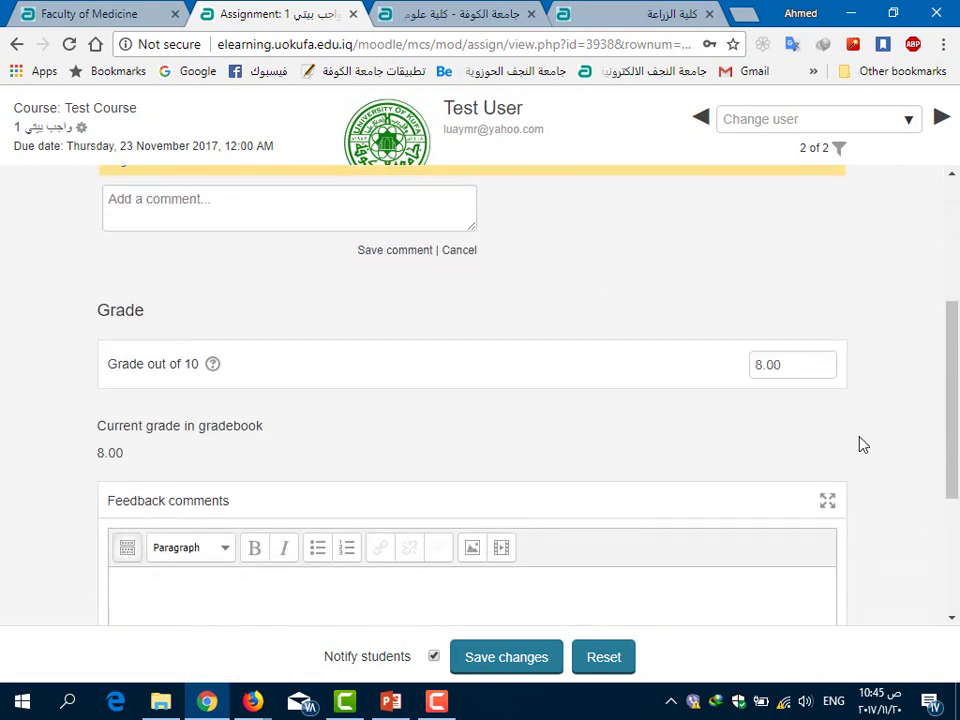
click(805, 372)
click(523, 658)
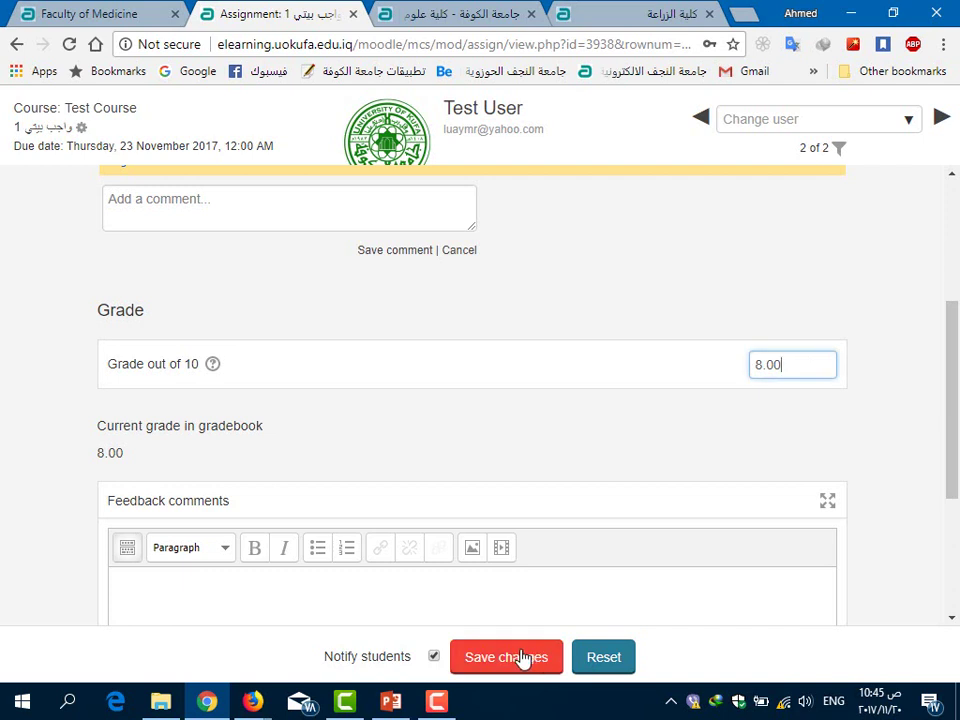
click(480, 466)
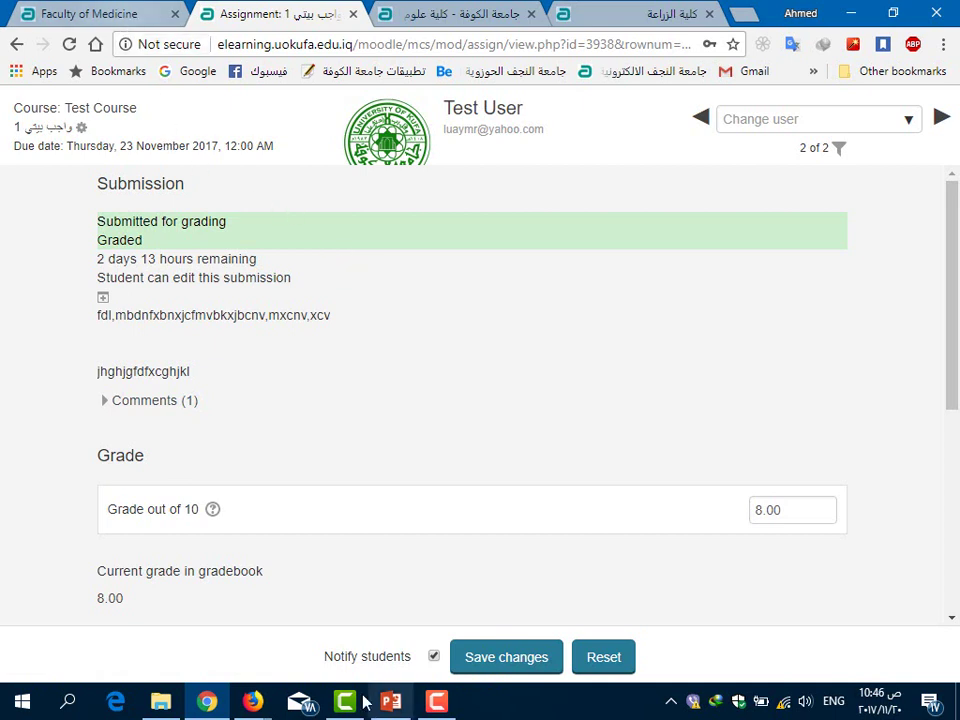
Leave the student's grading page and return to the Test Course page.
scroll(279, 360, down, 3)
scroll(424, 268, up, 3)
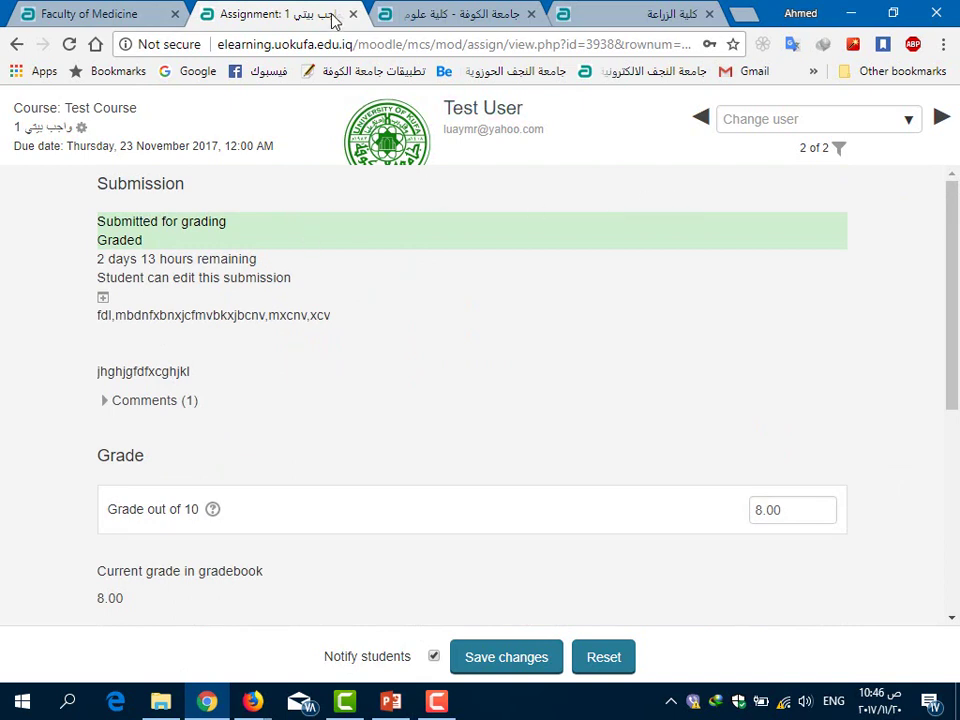
click(71, 110)
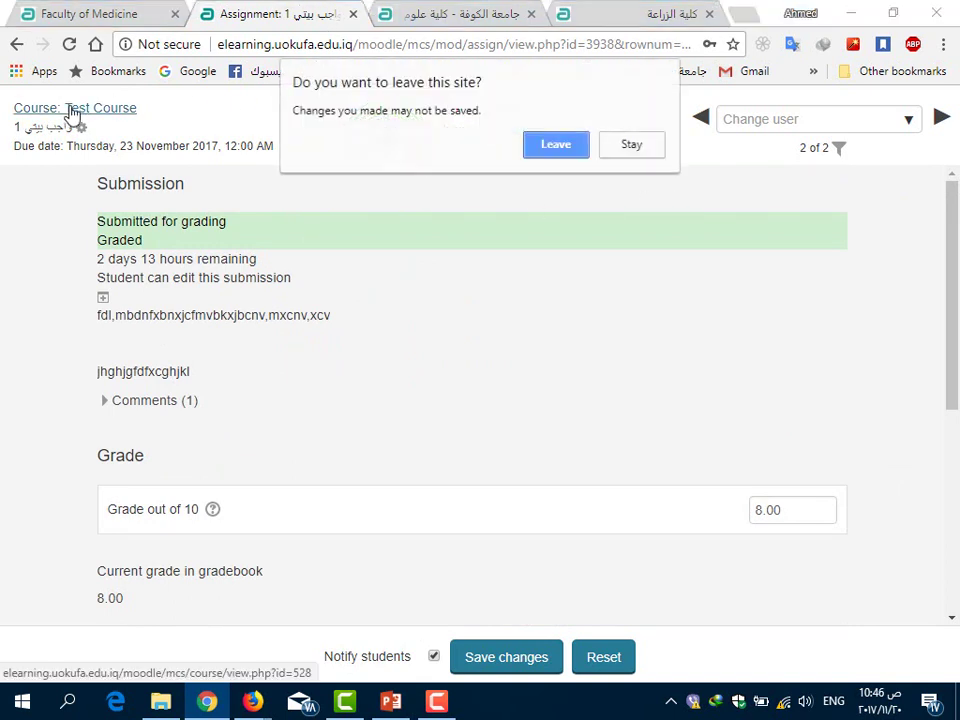
click(535, 152)
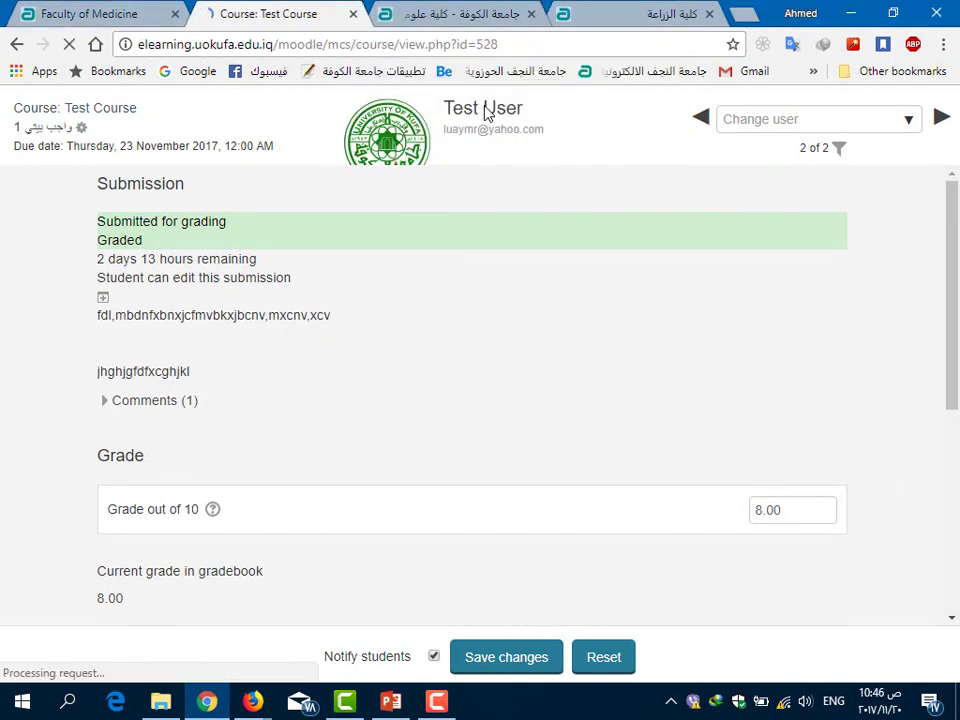
Add a new Assignment activity to the course section امتحانات الفصل الاول.
scroll(484, 230, down, 3)
scroll(484, 238, down, 5)
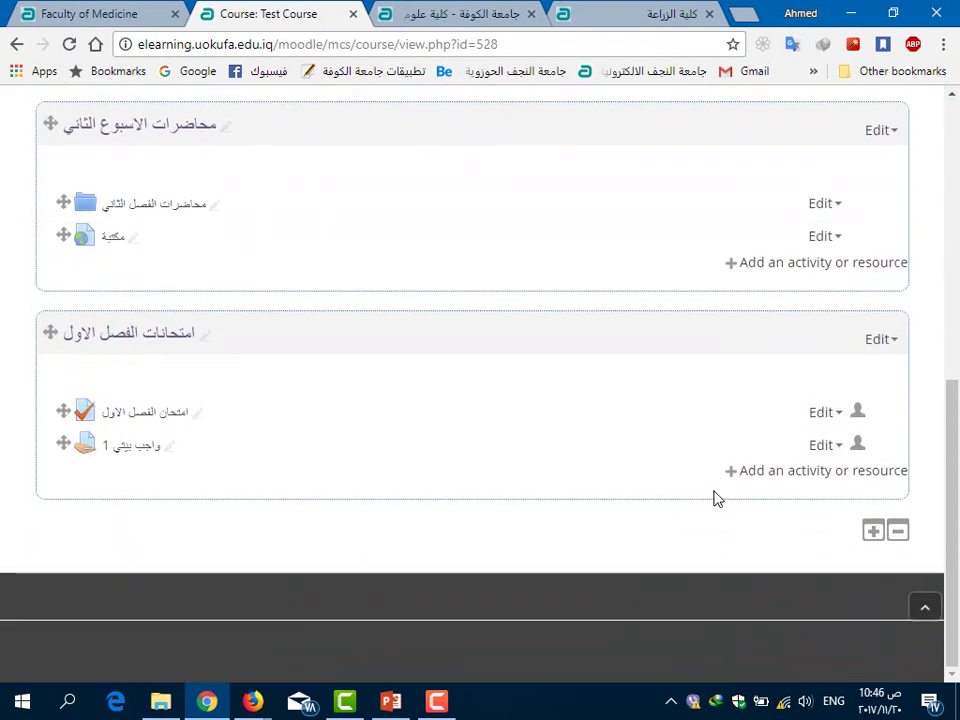
click(764, 479)
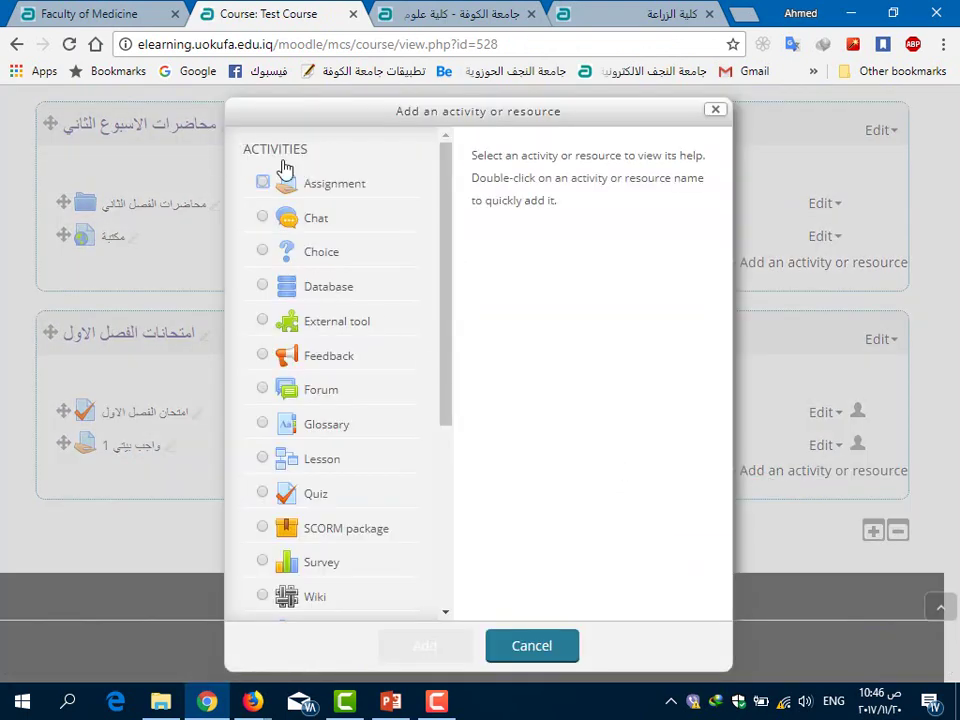
click(318, 188)
click(428, 644)
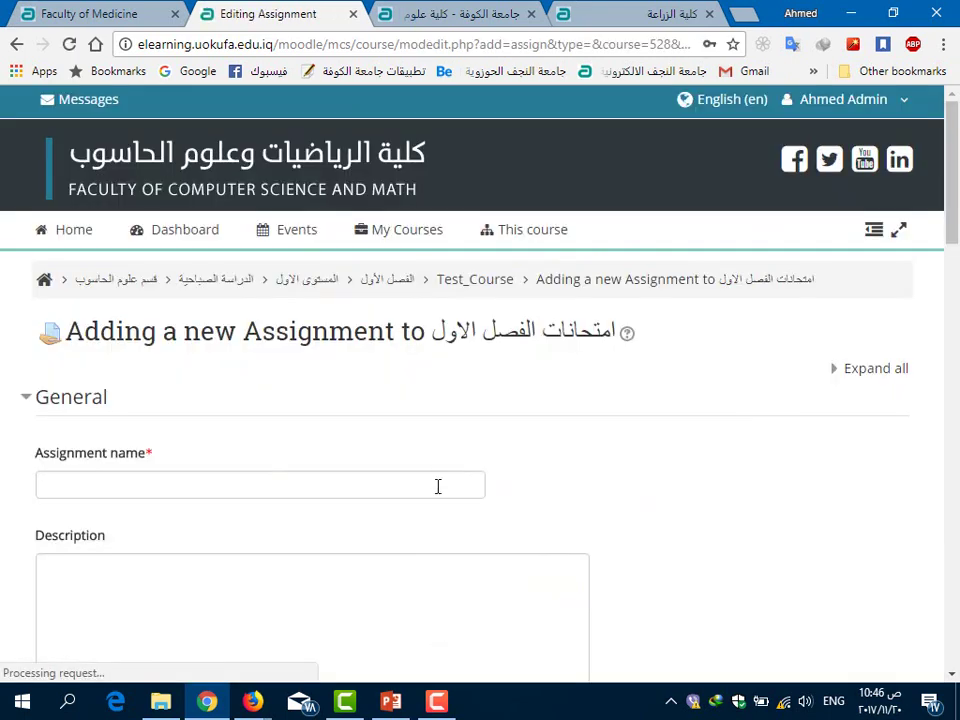
Name the new assignment "واجب بيتي 2" using the Arabic keyboard layout.
click(437, 486)
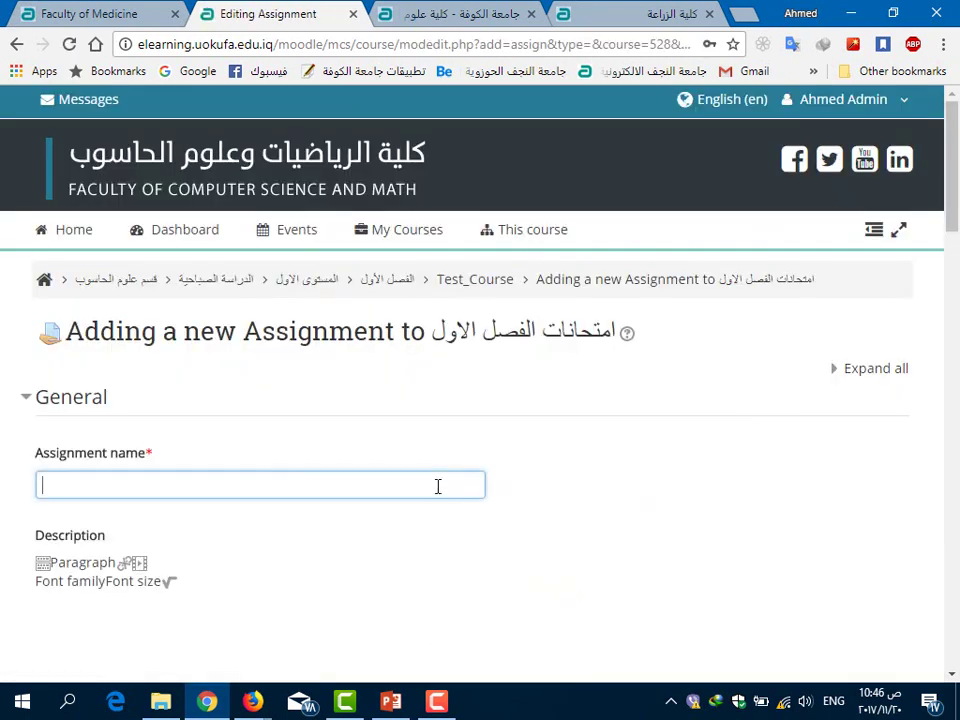
key(alt+shift)
text(ااجب بيتي)
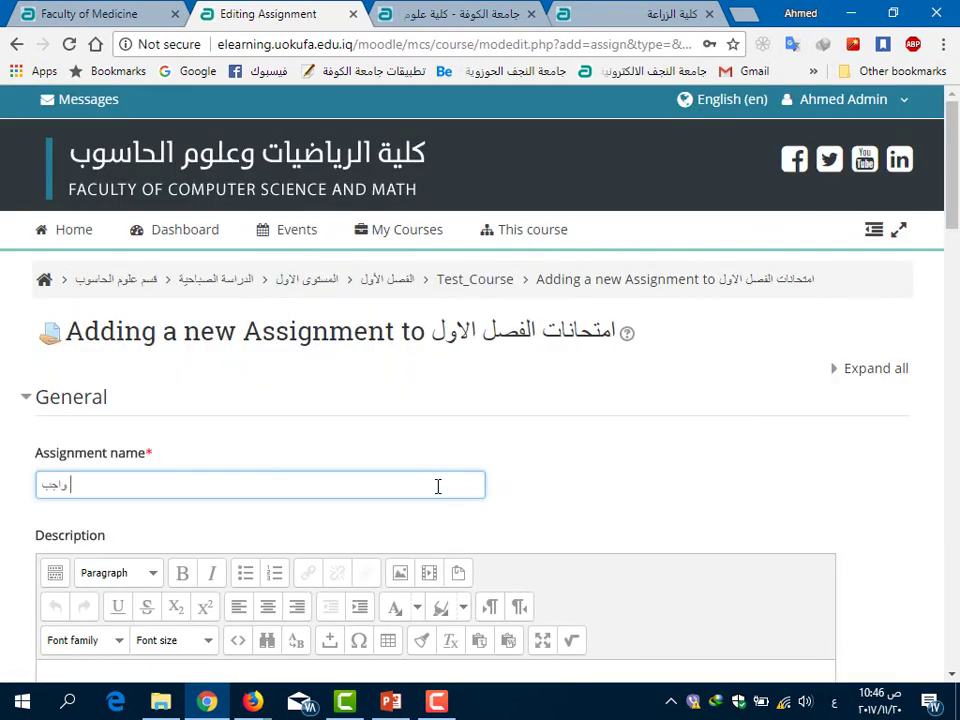
text( 2)
Attach the text file on the desktop to the new assignment's Additional files.
scroll(448, 486, down, 2)
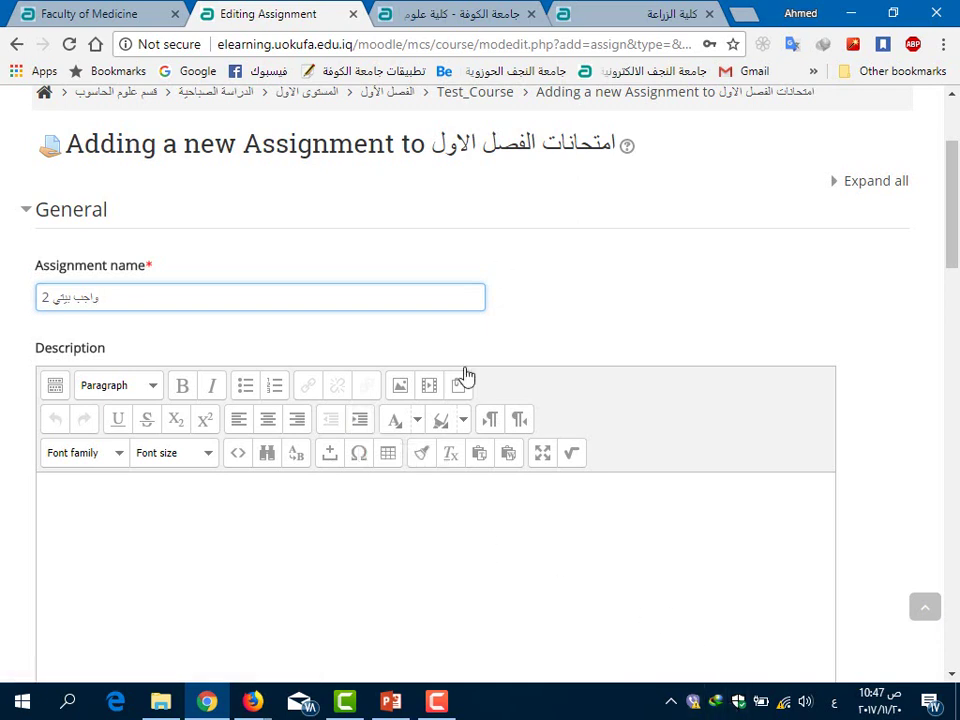
scroll(439, 317, down, 5)
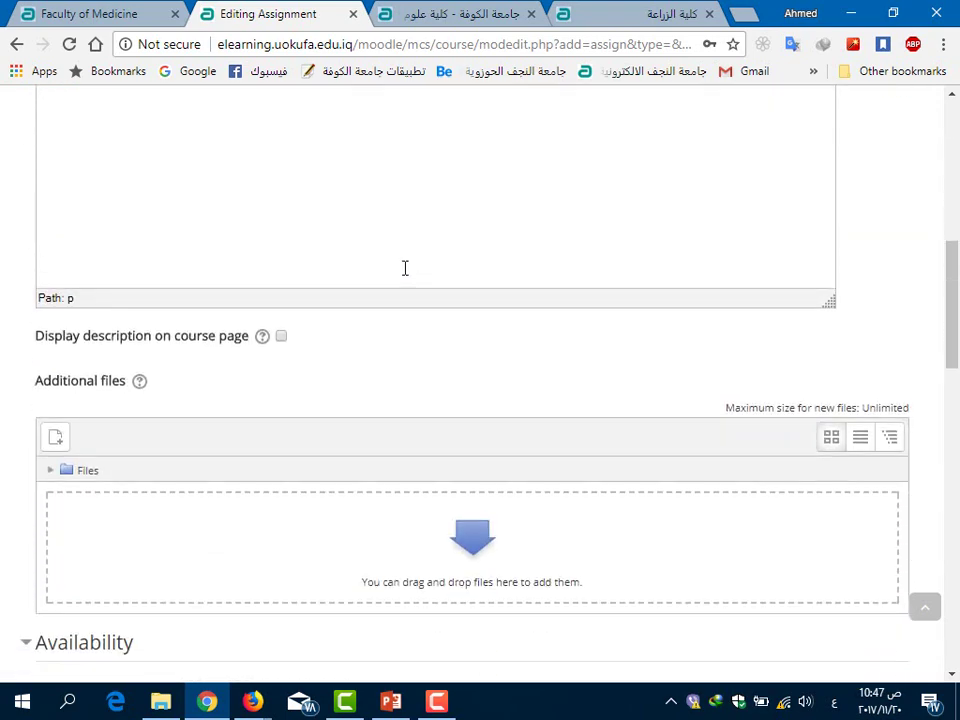
scroll(406, 264, down, 1)
scroll(406, 263, down, 2)
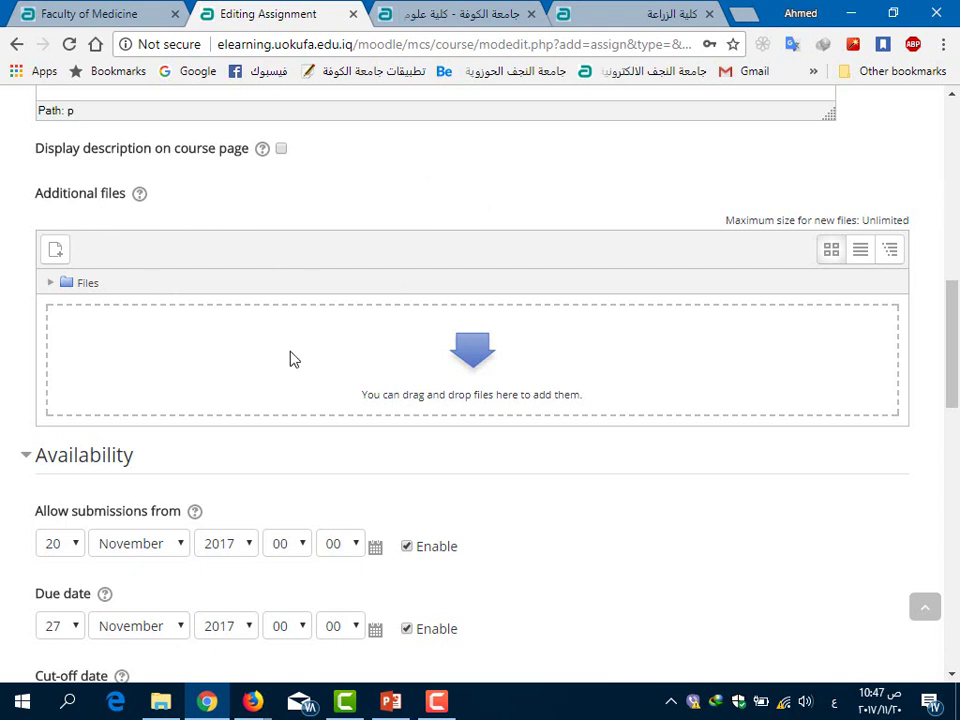
click(206, 700)
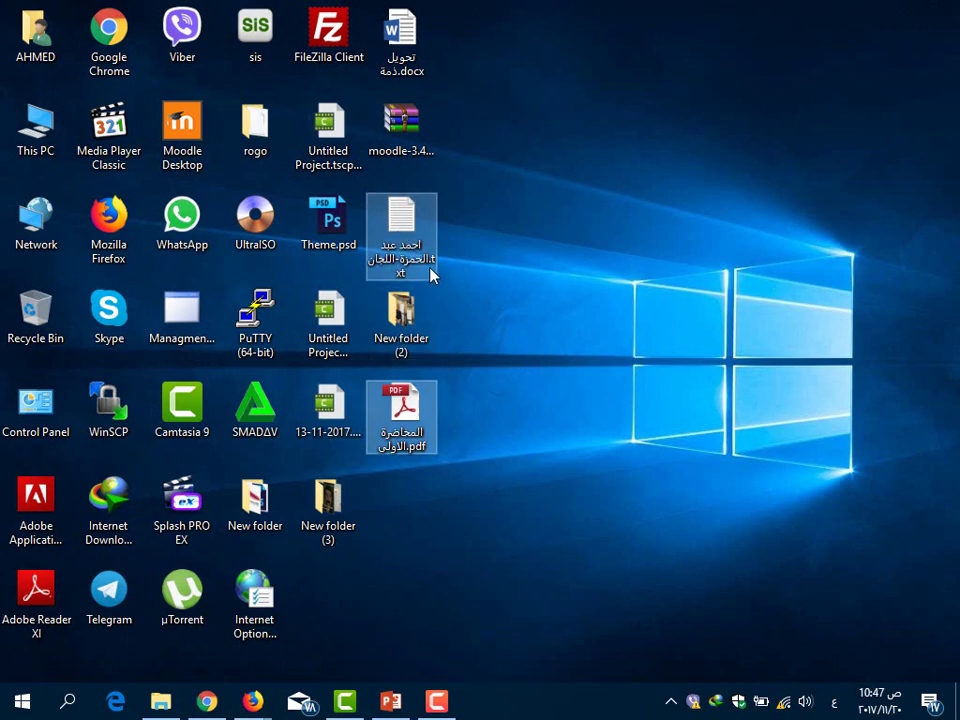
drag(389, 232, 396, 250)
click(392, 262)
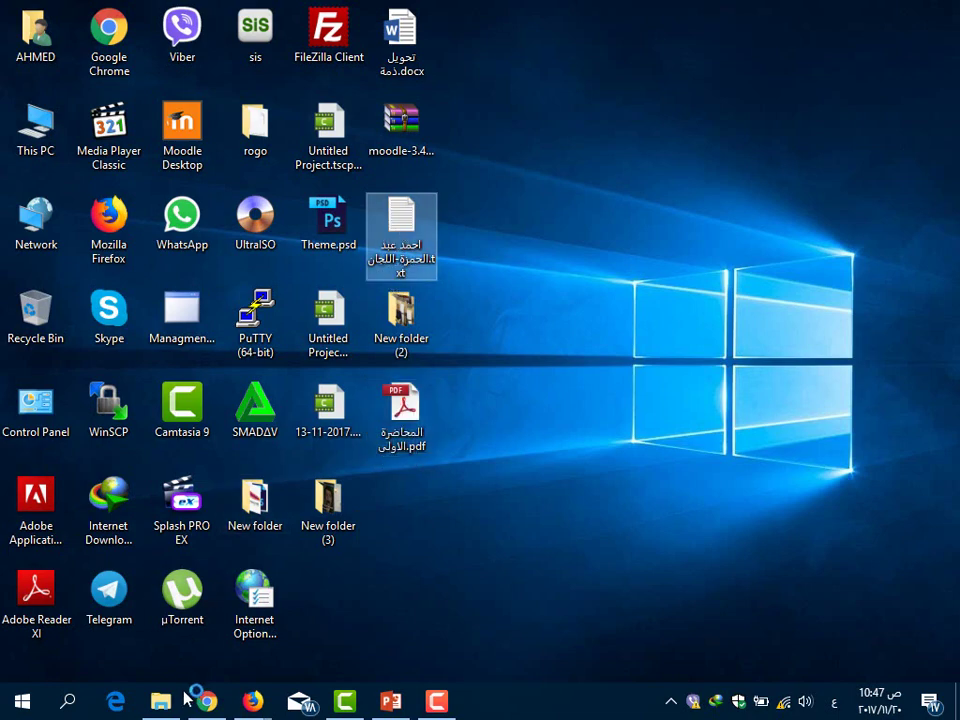
key(Return)
click(940, 84)
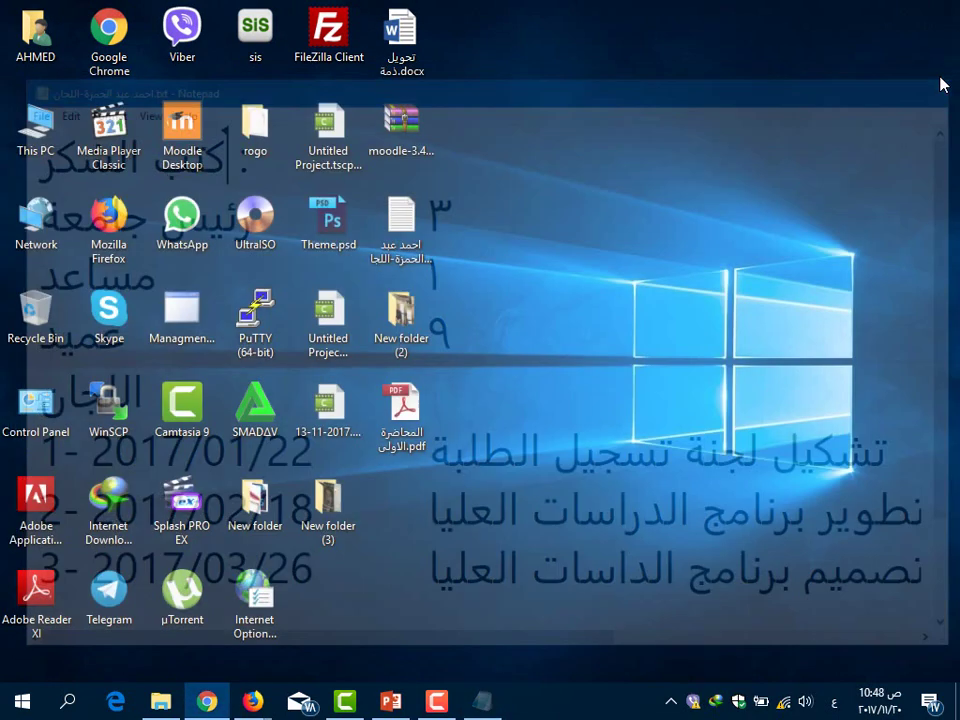
drag(416, 216, 380, 330)
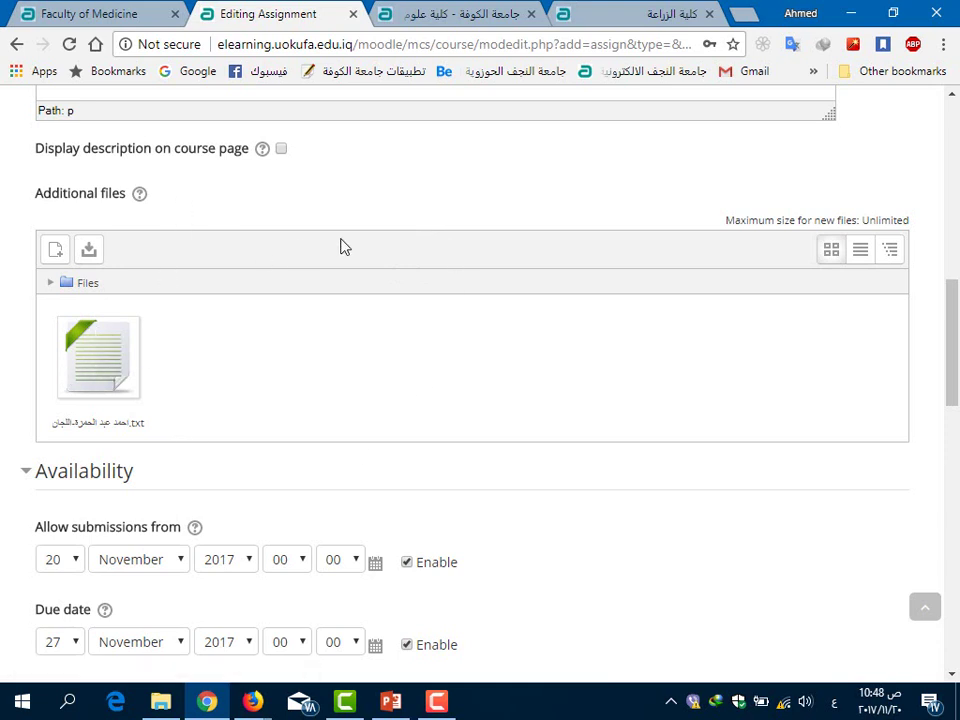
Switch the assignment's Allow submissions from and Due date settings off and back on.
scroll(399, 315, down, 3)
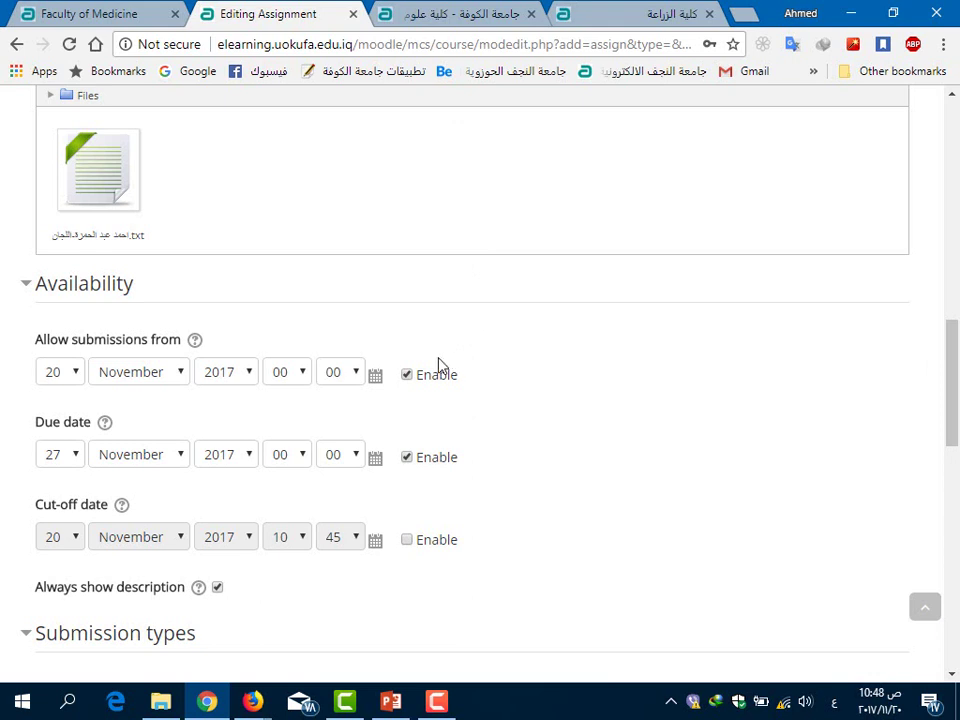
click(407, 375)
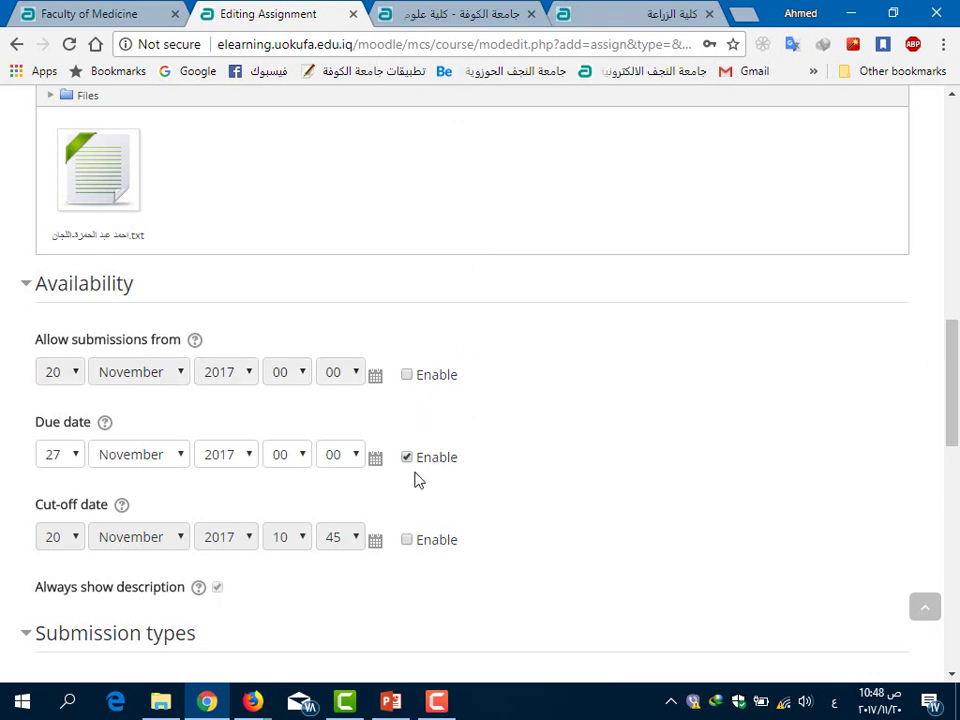
click(413, 467)
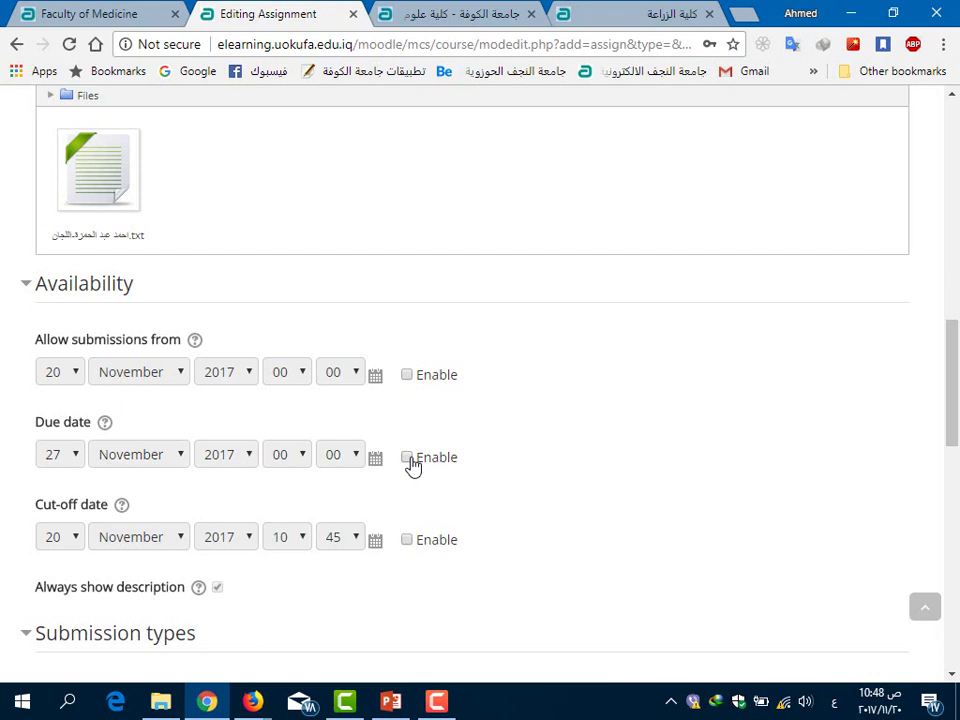
click(407, 376)
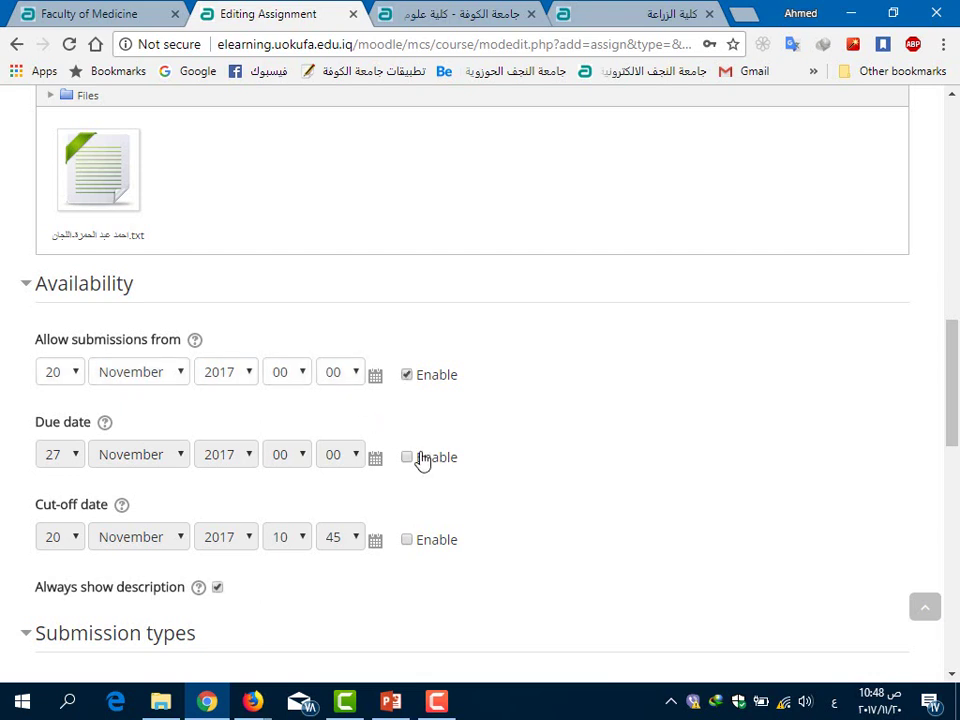
click(422, 460)
Enable the cut-off date, setting the due date to 21 November 2017 and the cut-off date to 22 November 2017.
click(416, 543)
scroll(205, 500, down, 1)
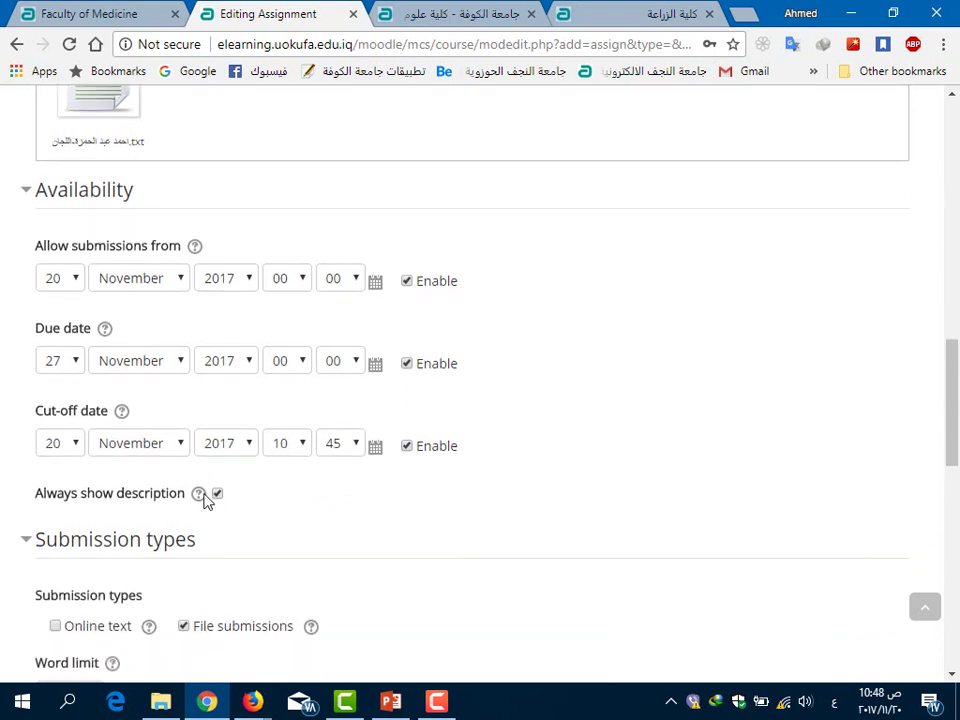
click(64, 367)
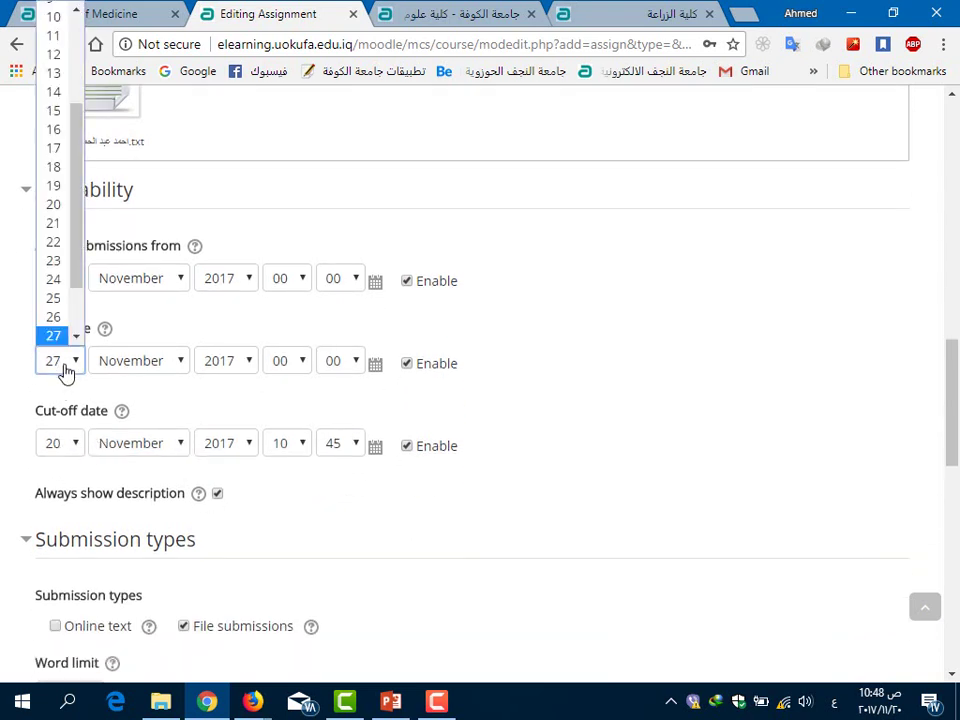
click(38, 222)
click(72, 447)
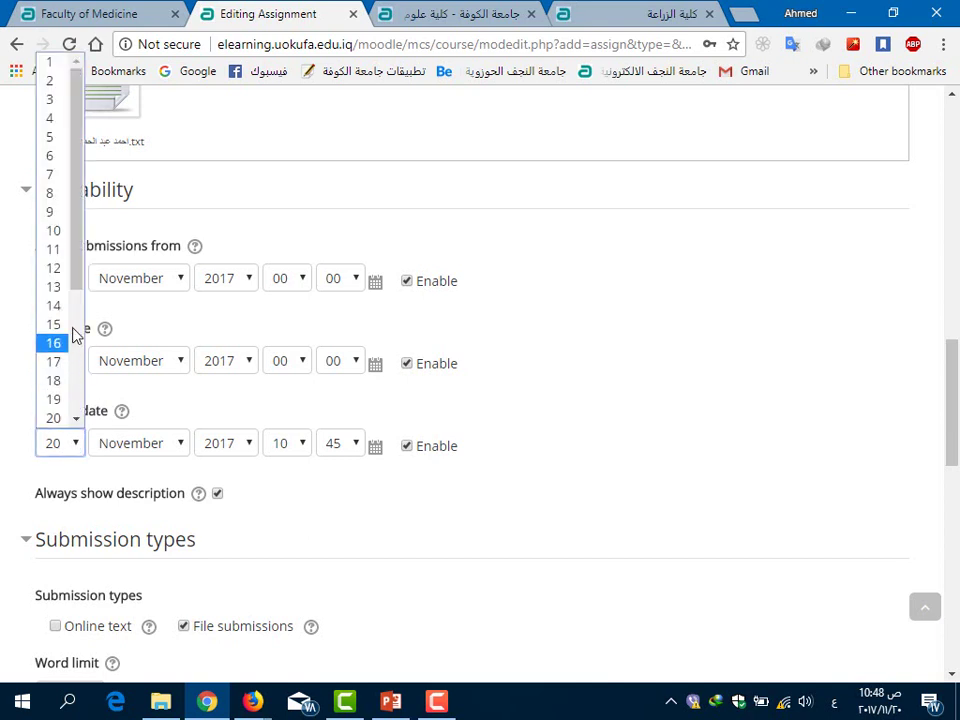
click(75, 425)
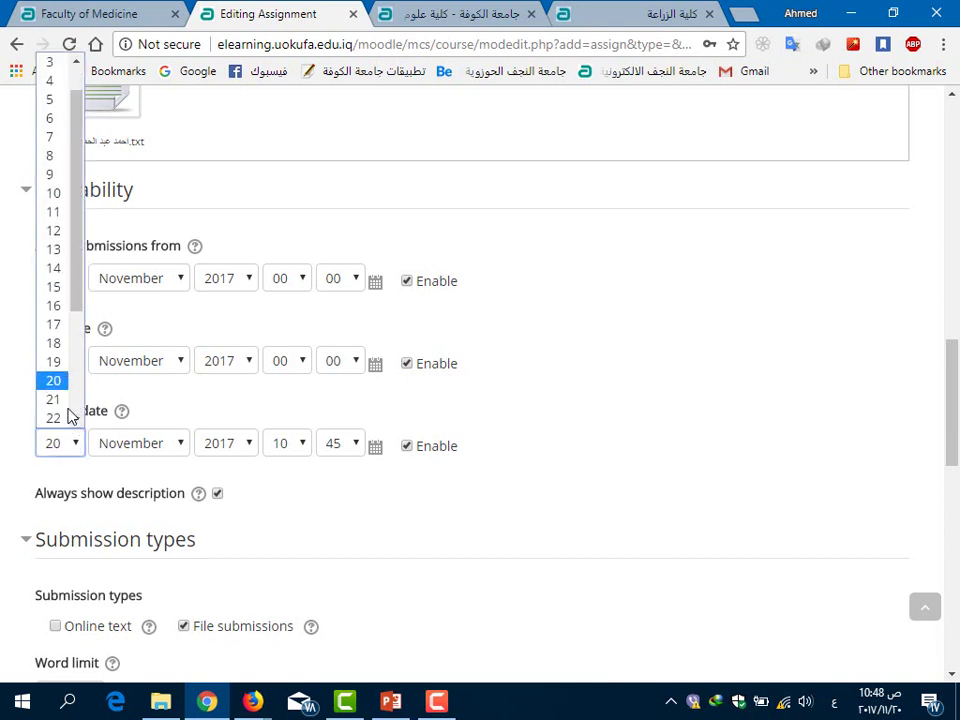
click(53, 420)
Allow up to 10 uploaded files per submission with the maximum submission size set to Activity upload limit (1MB).
scroll(555, 472, down, 3)
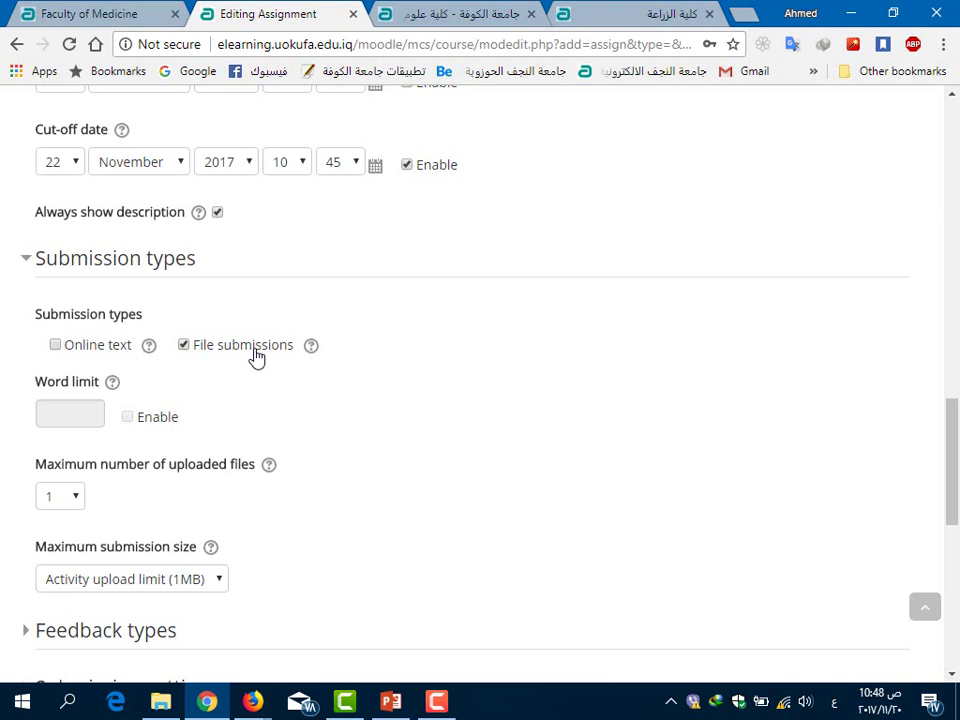
scroll(256, 352, down, 1)
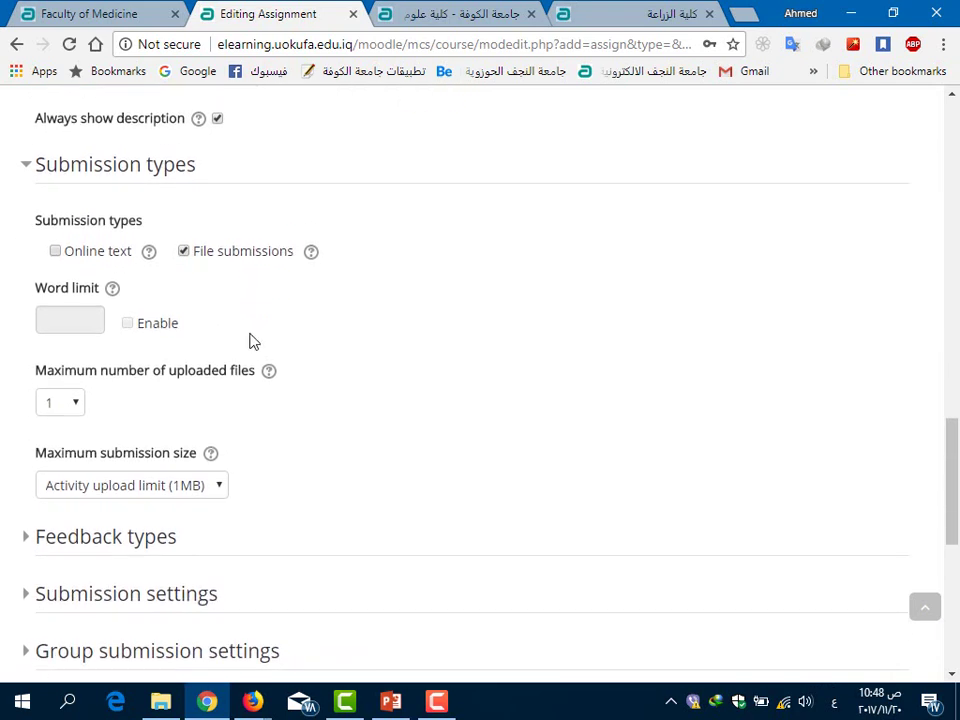
scroll(250, 340, down, 1)
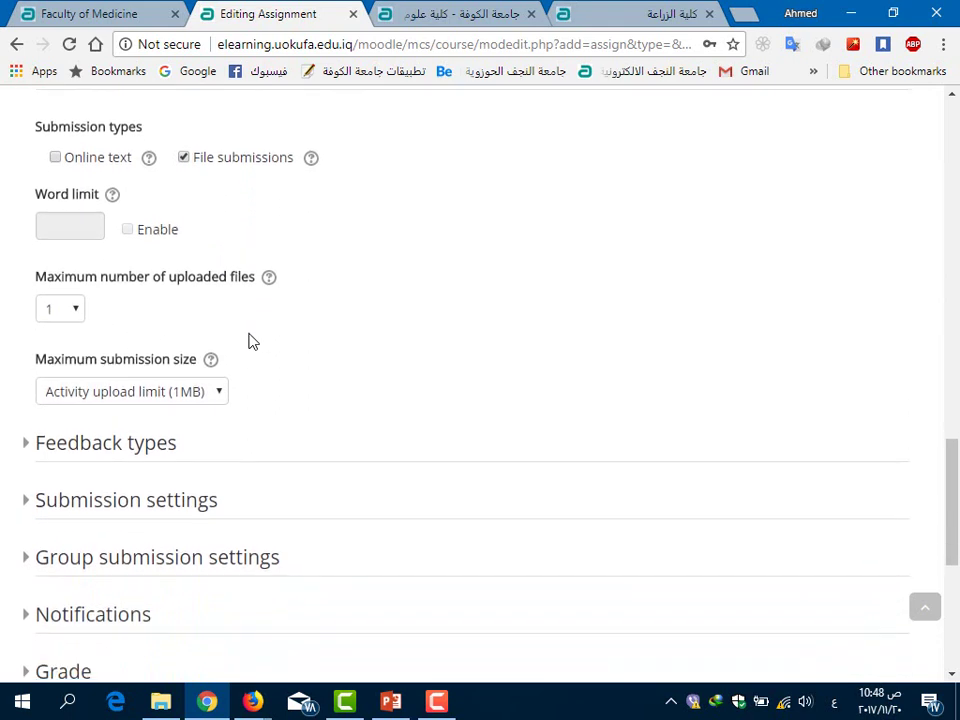
click(78, 312)
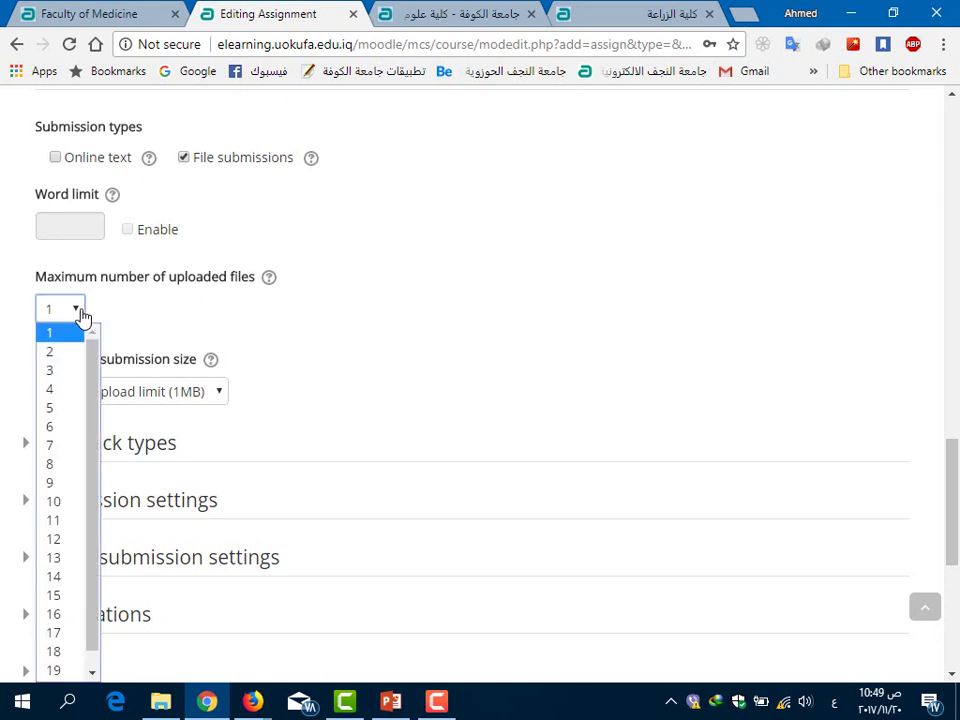
click(70, 503)
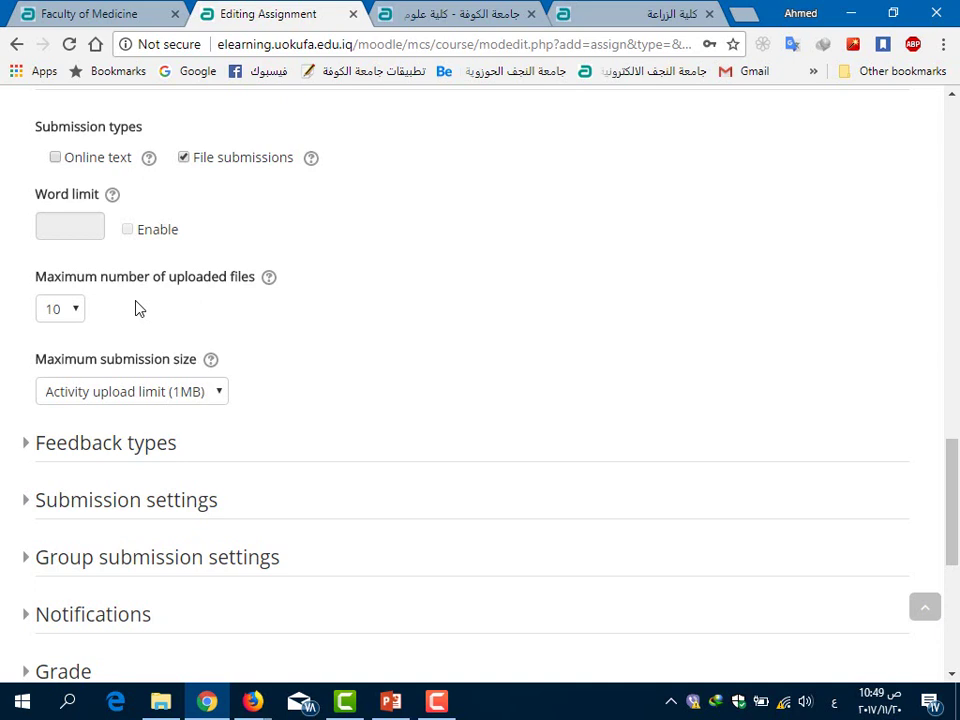
scroll(150, 315, down, 1)
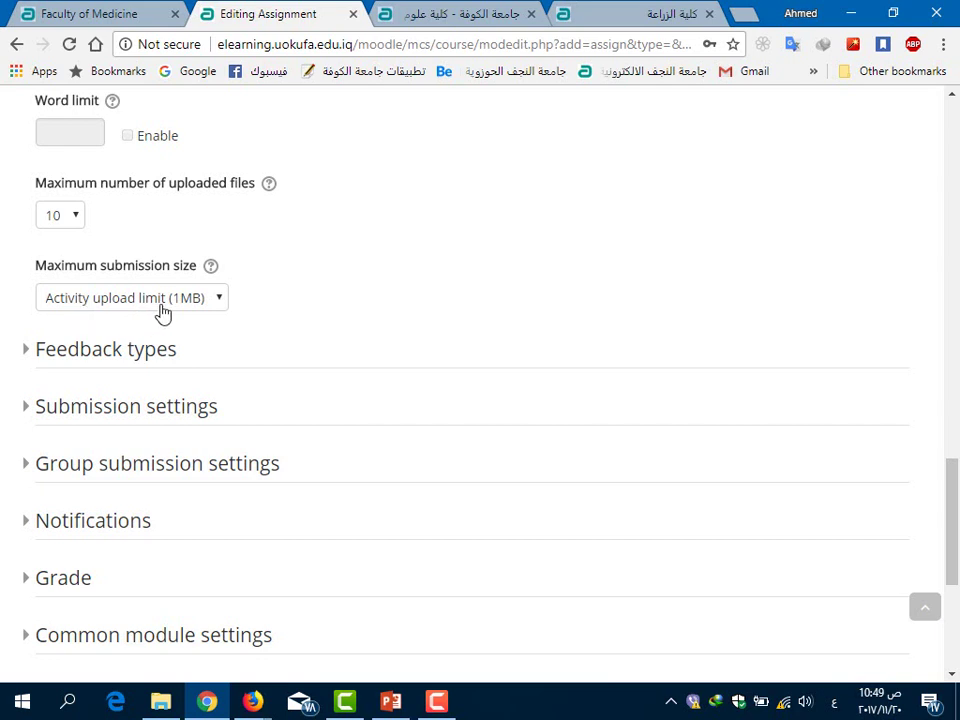
click(211, 305)
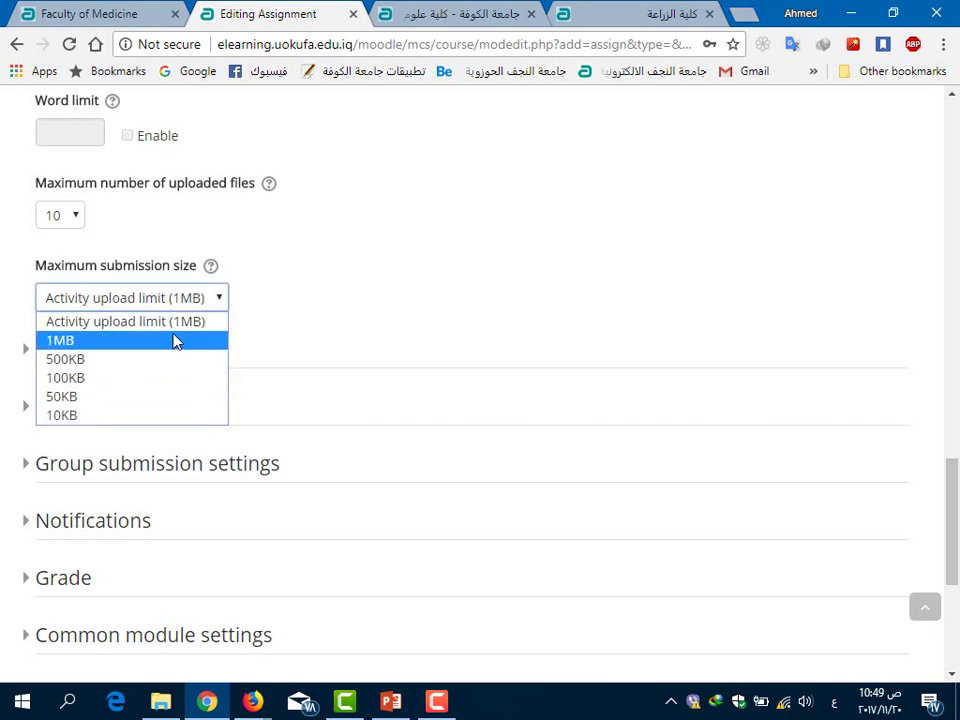
click(180, 325)
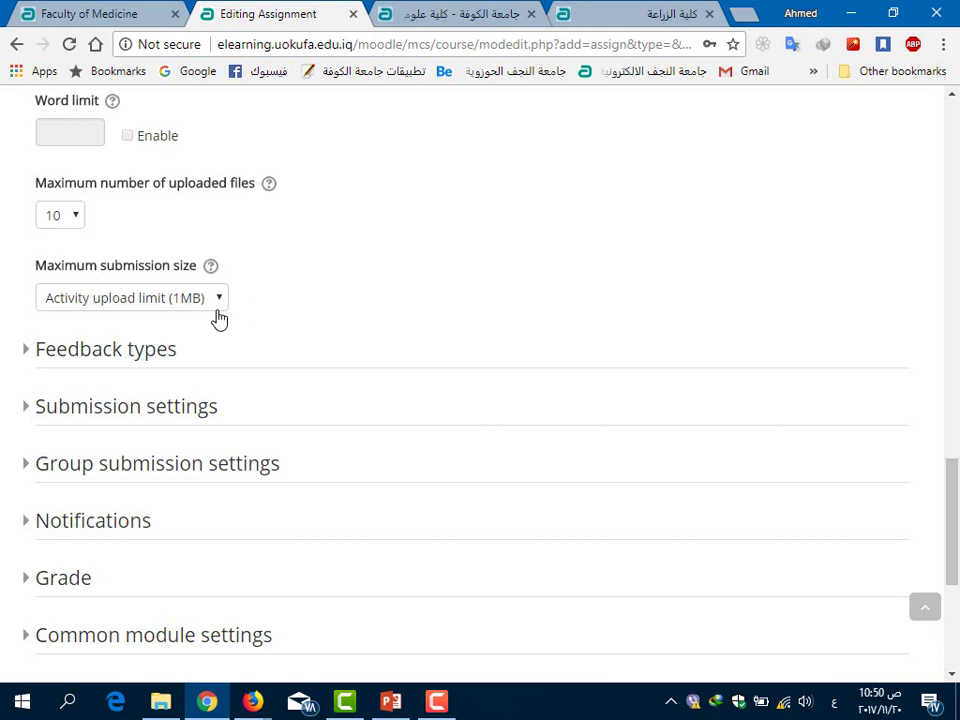
Examine the assignment's Feedback types and Submission settings options.
scroll(218, 318, down, 2)
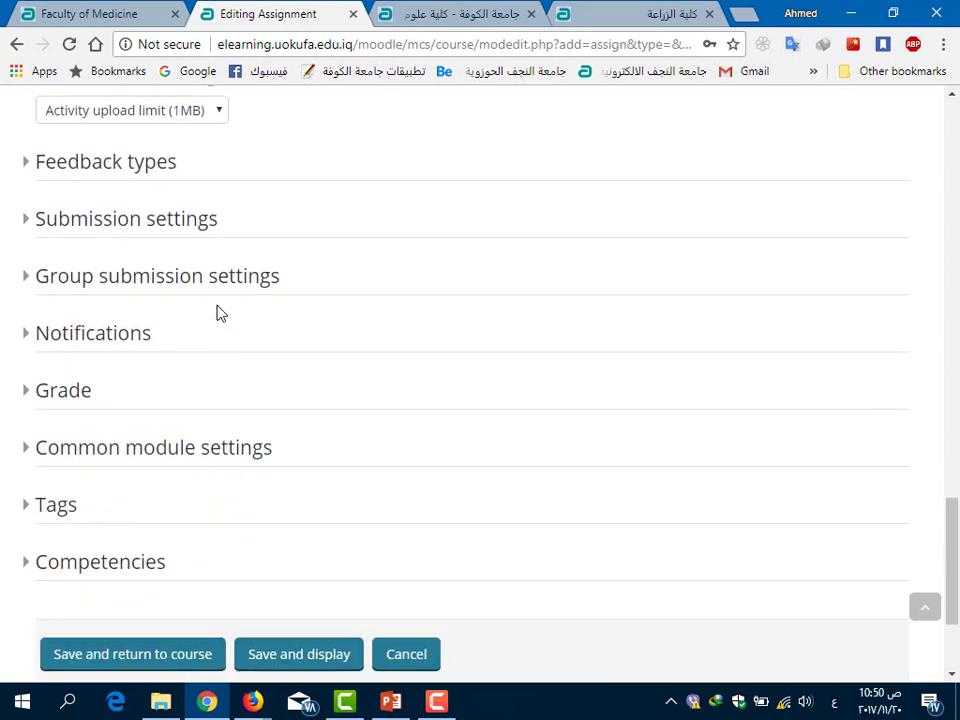
click(64, 166)
click(64, 166)
click(77, 228)
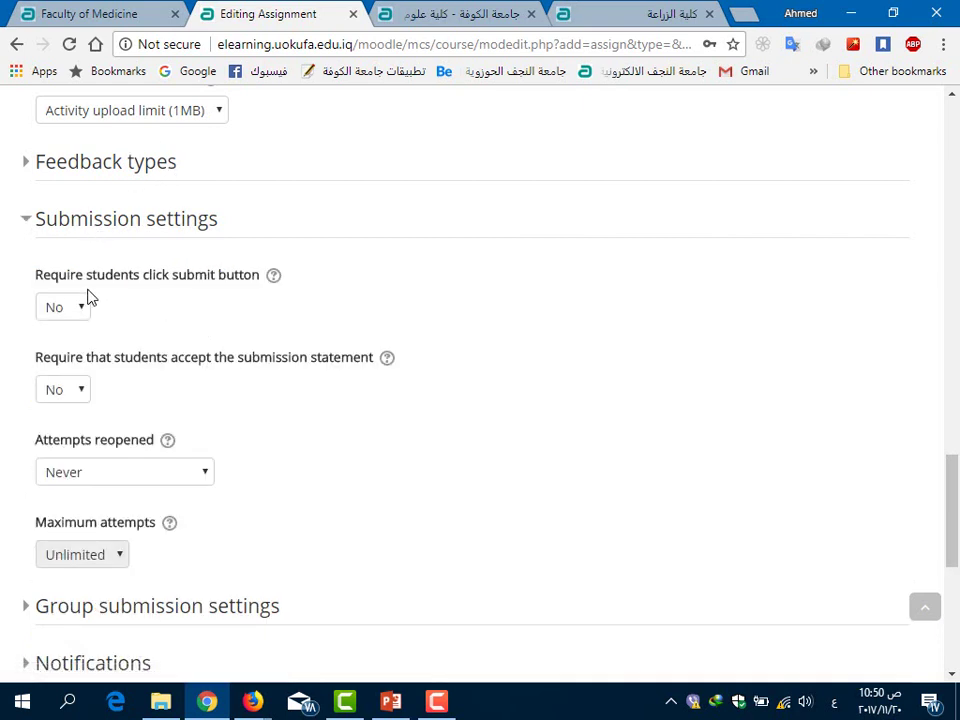
scroll(80, 260, down, 1)
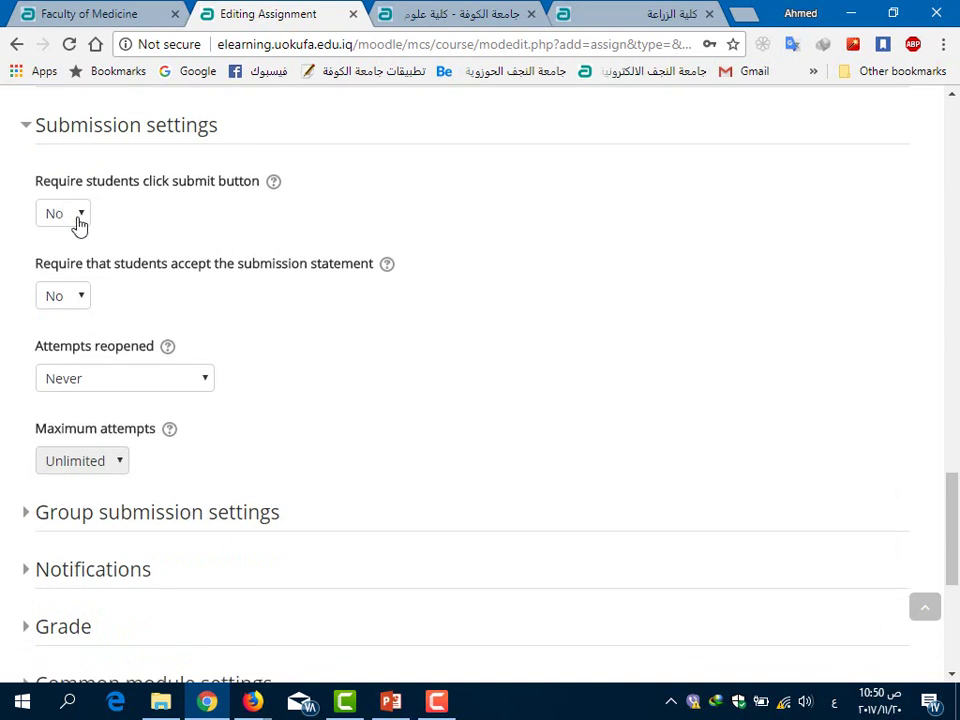
scroll(90, 218, down, 1)
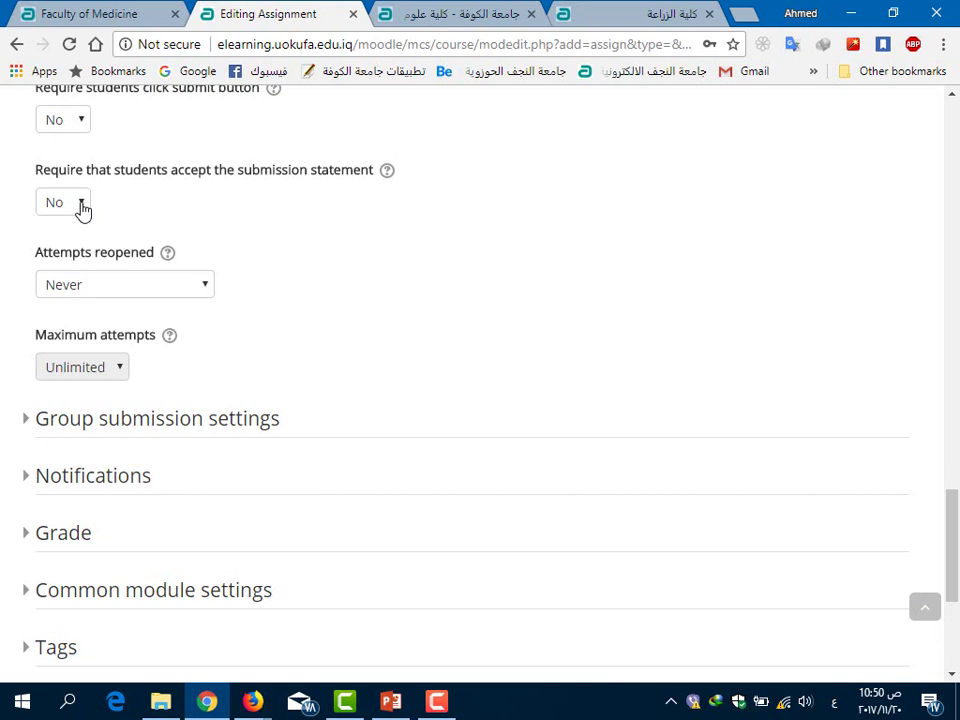
scroll(150, 220, down, 1)
scroll(198, 214, down, 2)
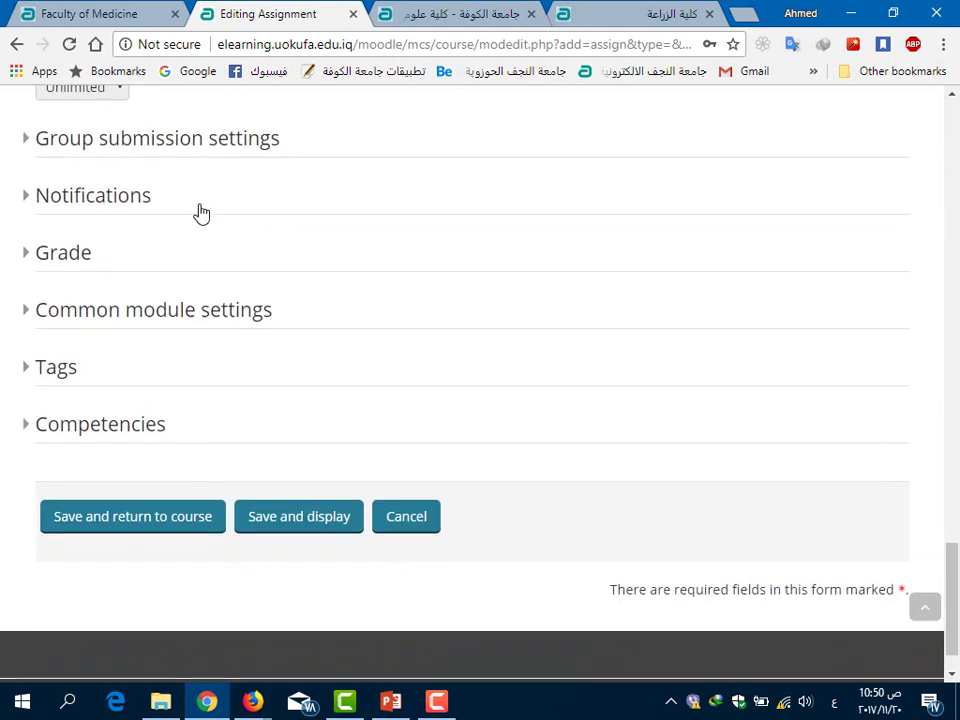
Set Notify graders about submissions to Yes and check the default setting for notifying students.
click(118, 210)
click(118, 210)
click(118, 210)
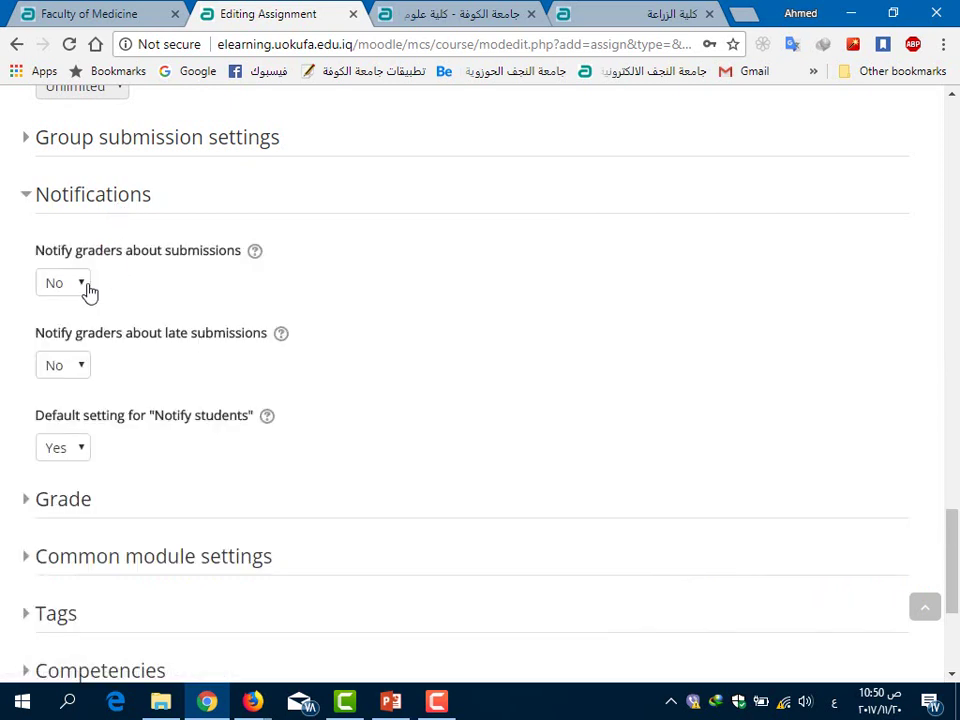
click(88, 291)
click(75, 328)
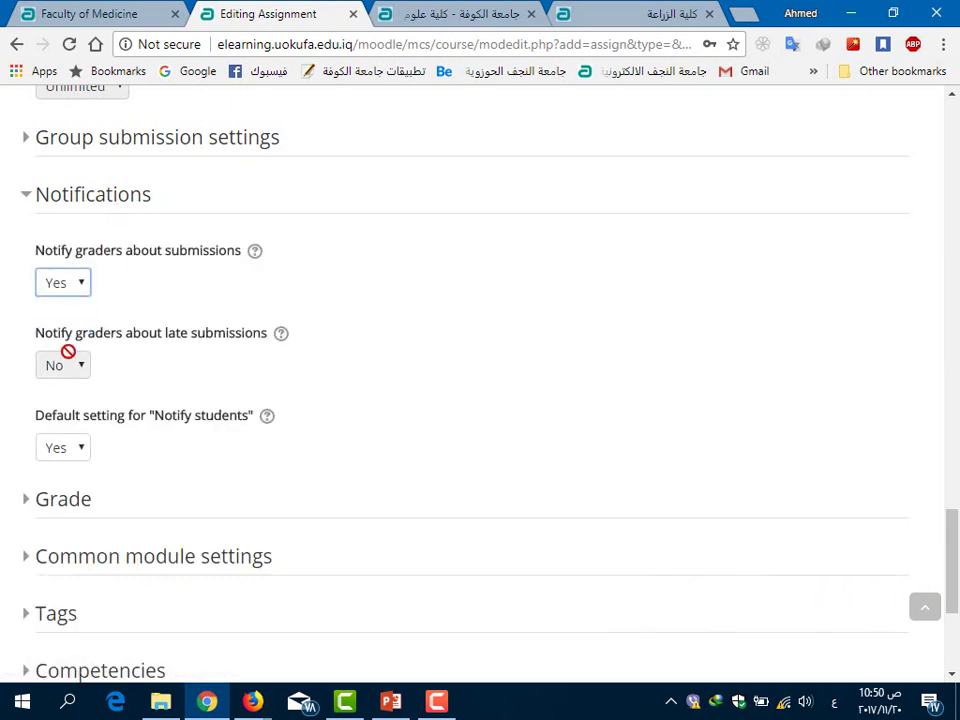
click(75, 463)
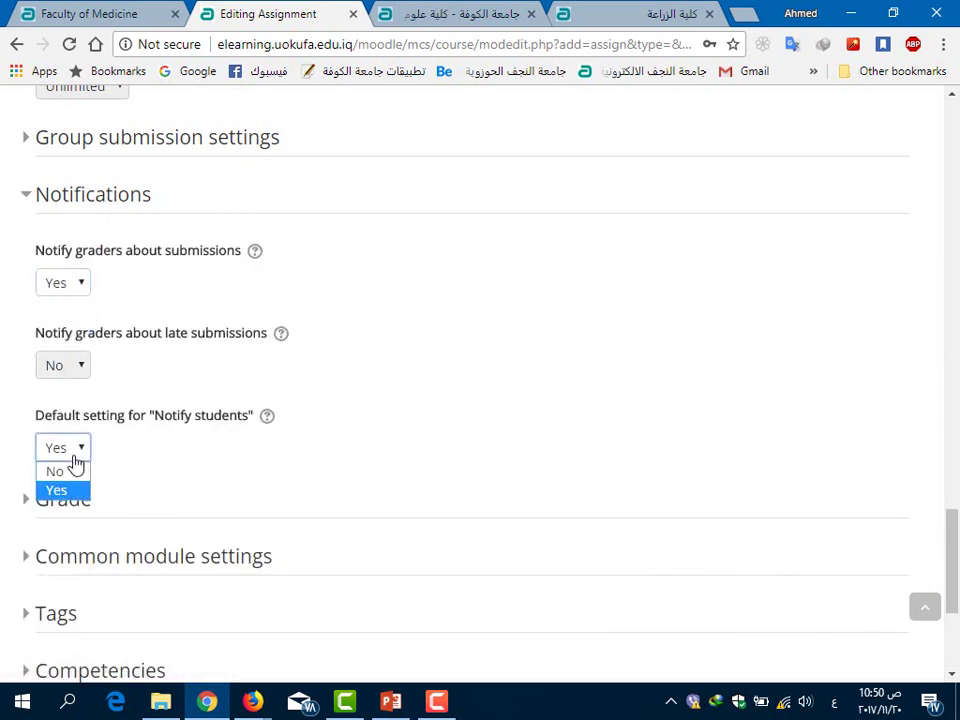
scroll(221, 501, down, 3)
click(204, 482)
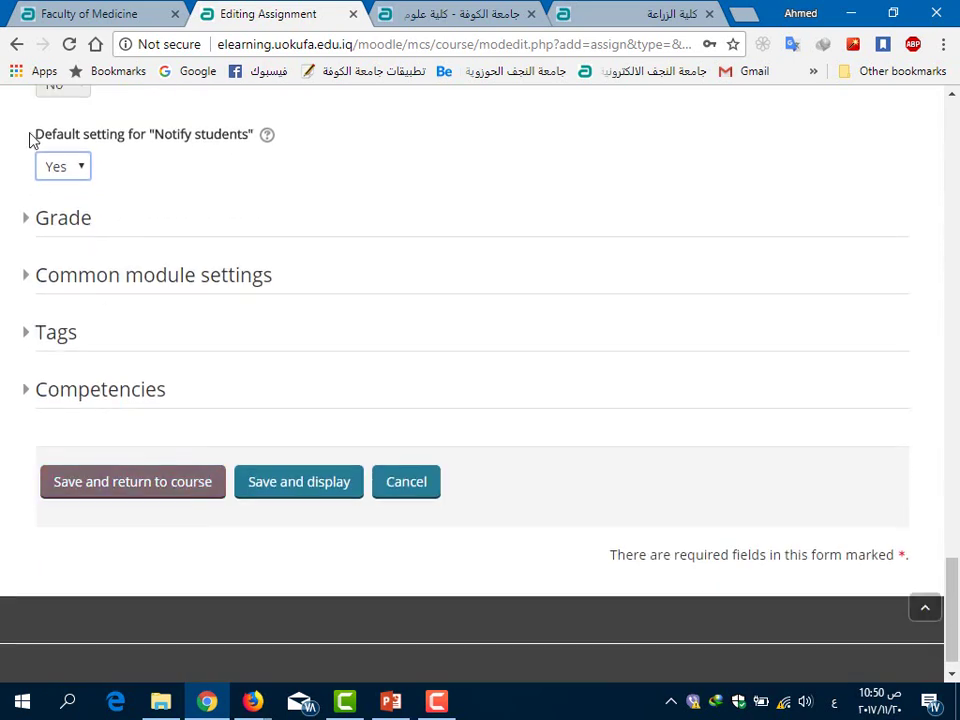
Set the assignment's maximum grade to 10 points and review the remaining grade options.
click(46, 222)
double_click(200, 390)
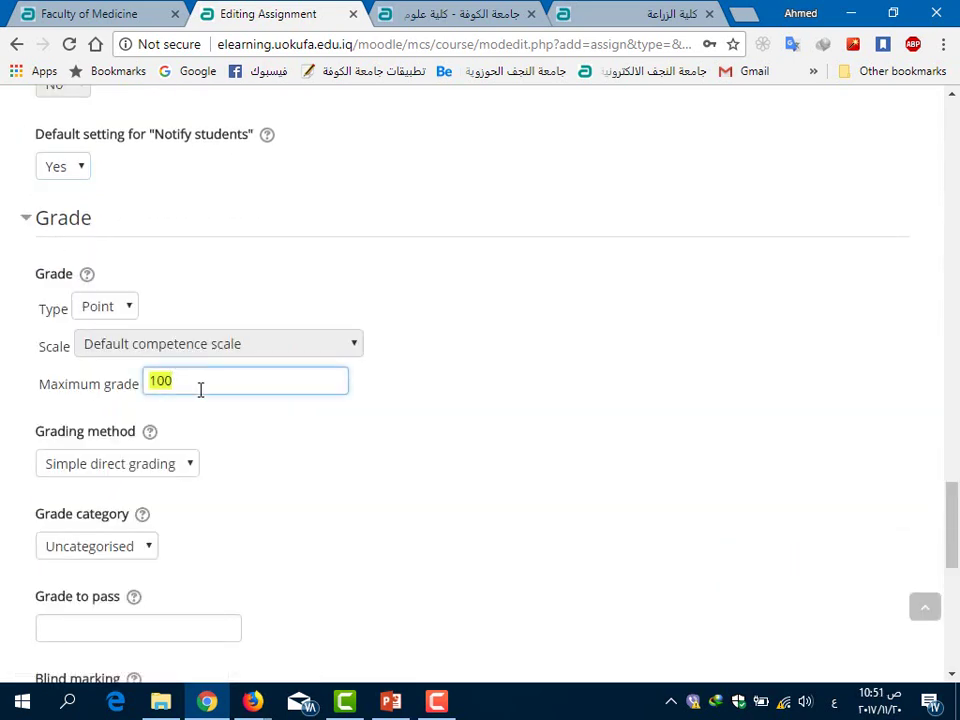
text(10)
scroll(207, 386, down, 2)
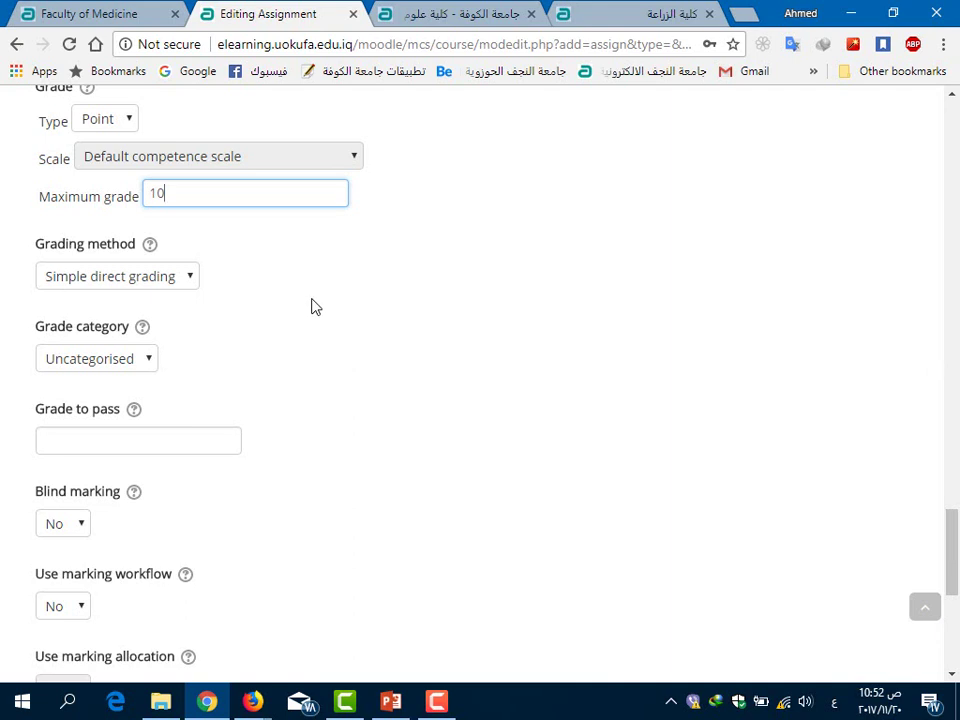
scroll(305, 295, down, 2)
scroll(291, 285, down, 1)
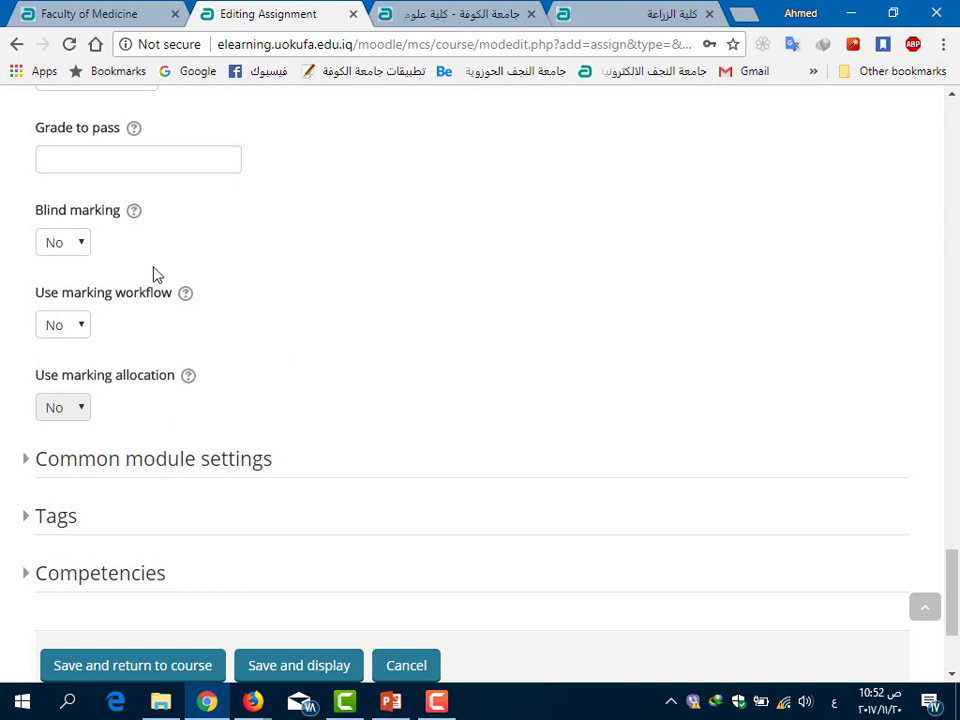
Keep the marking options at their defaults, save the new assignment and return to the course page.
scroll(180, 276, down, 2)
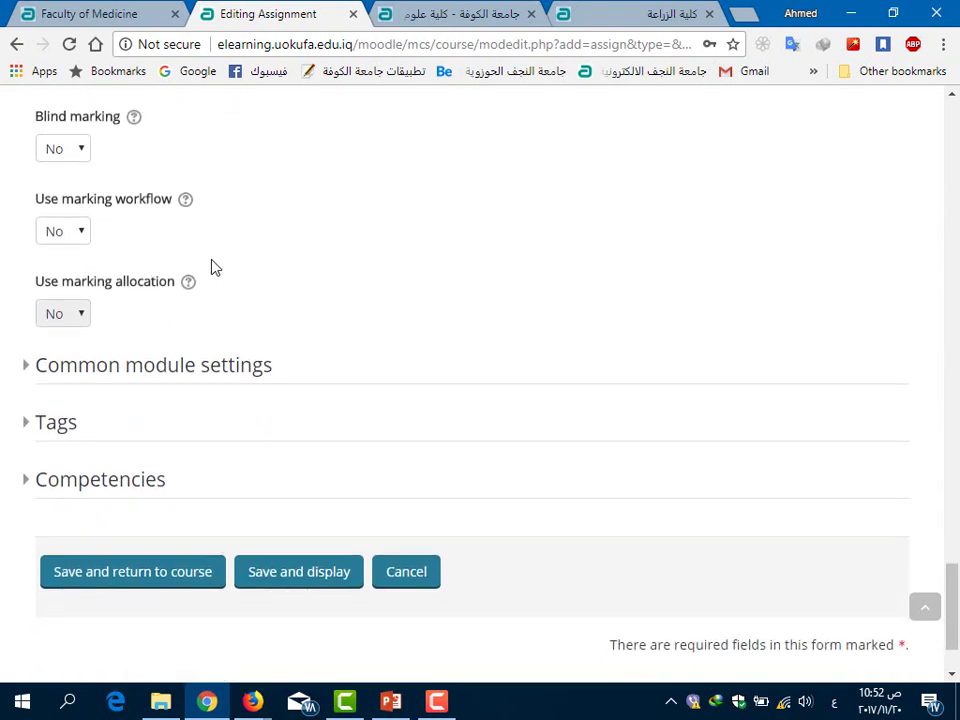
scroll(253, 375, down, 2)
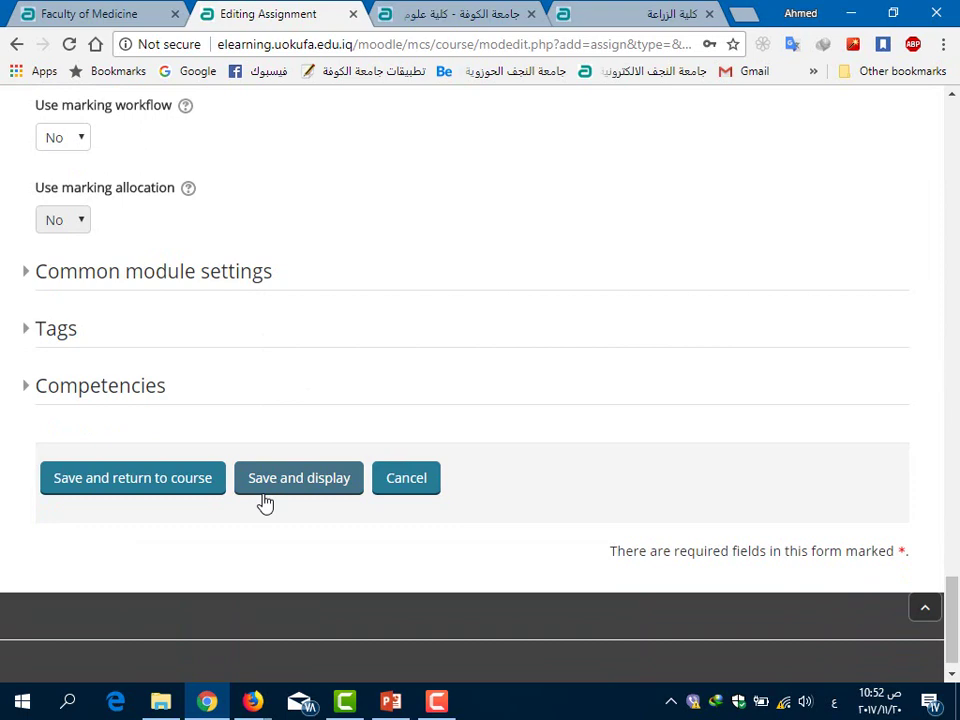
click(139, 478)
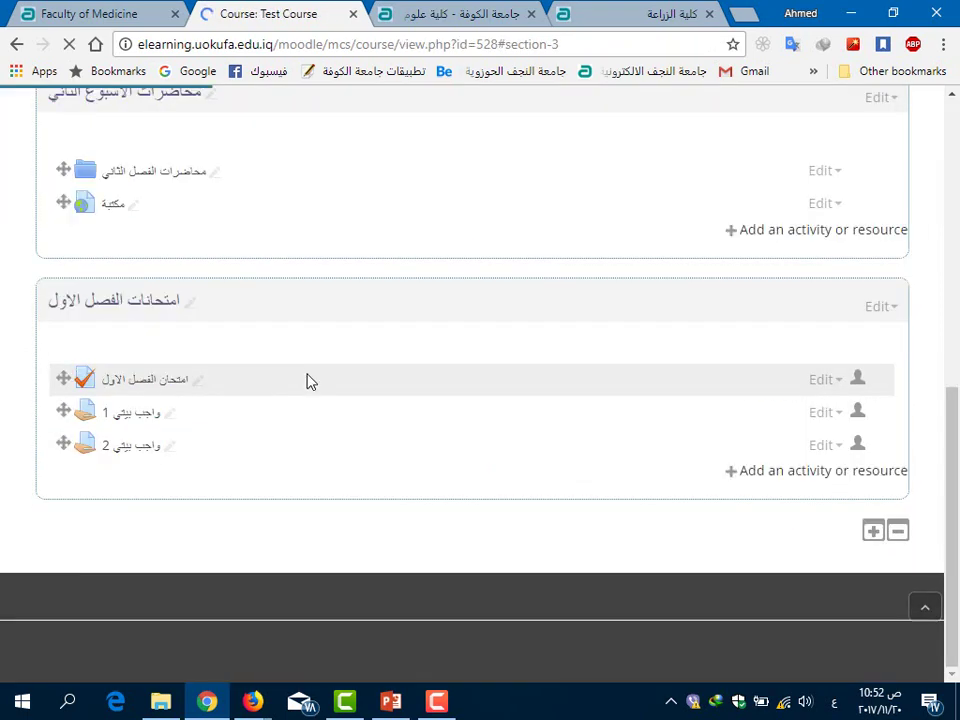
Open the assignment واجب بيتي 2 as the teacher and review its attached file and grading summary.
click(131, 446)
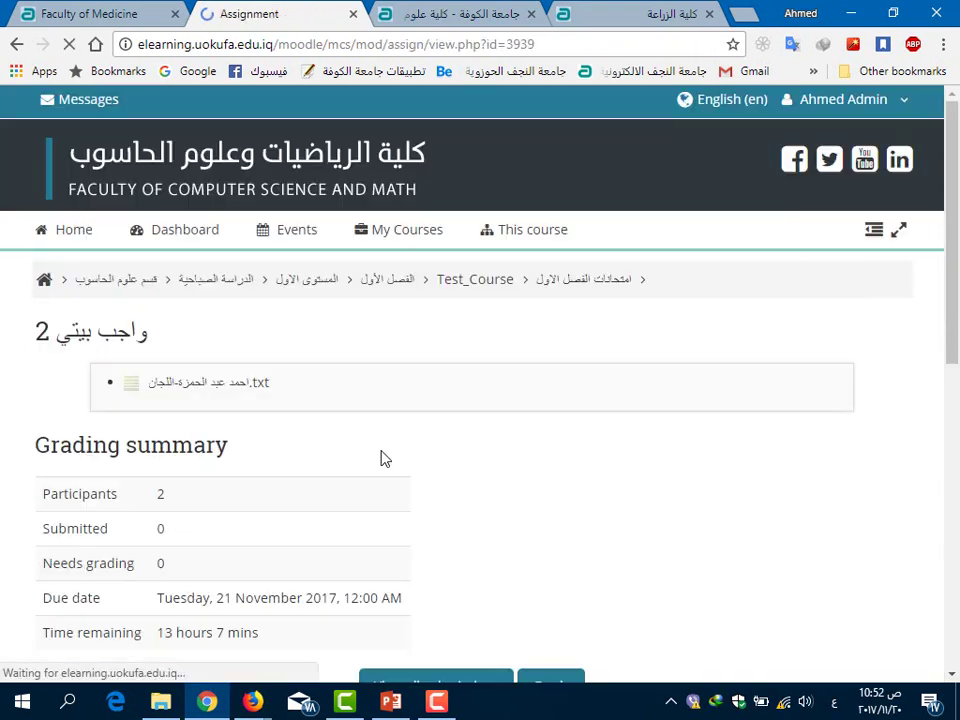
scroll(364, 422, down, 2)
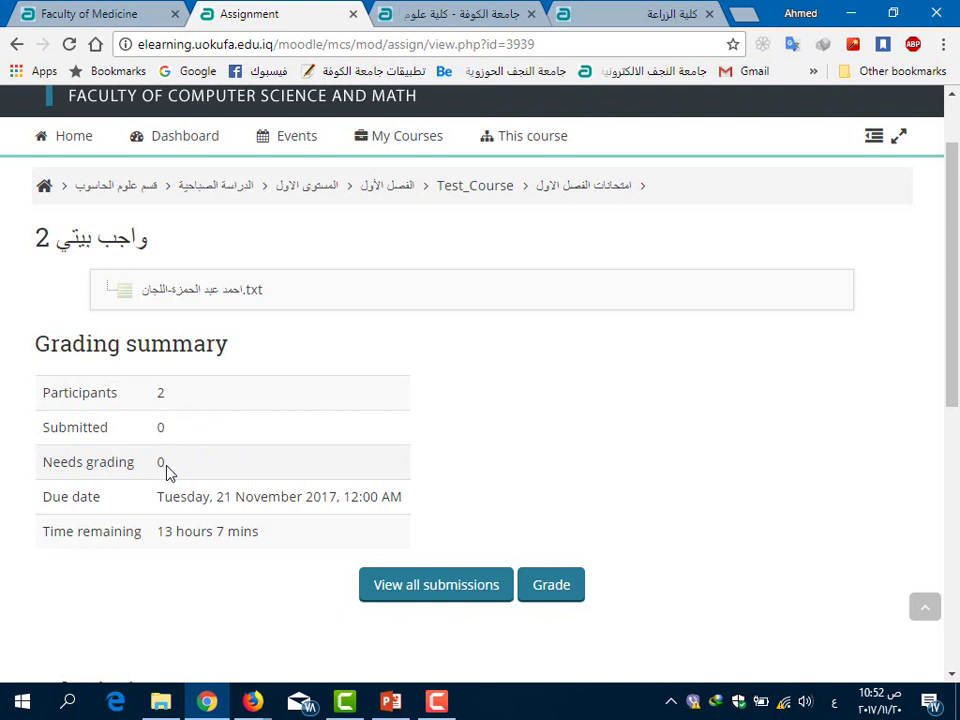
scroll(176, 549, down, 1)
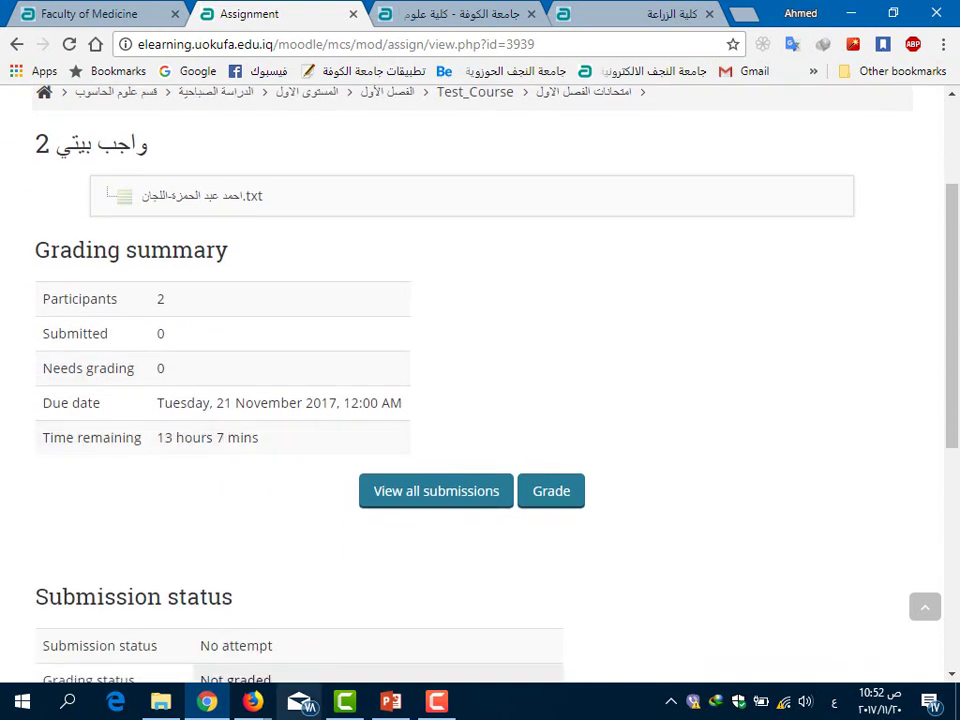
Switch to the student session in Firefox, closing the extra window, and open واجب بيتي 2 from the test course.
click(252, 703)
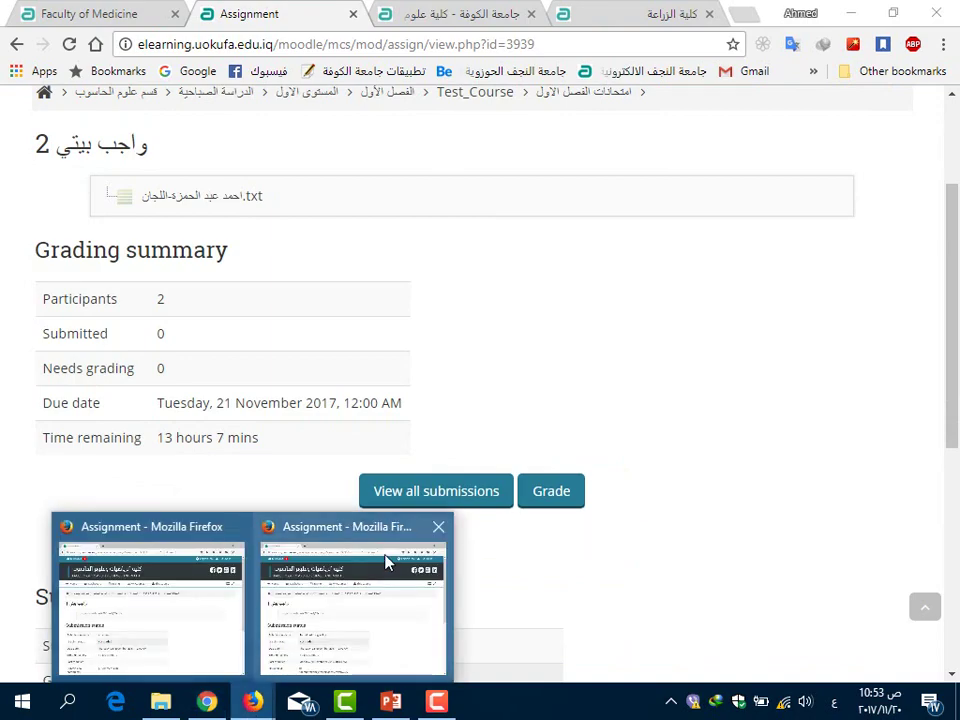
click(438, 527)
click(294, 632)
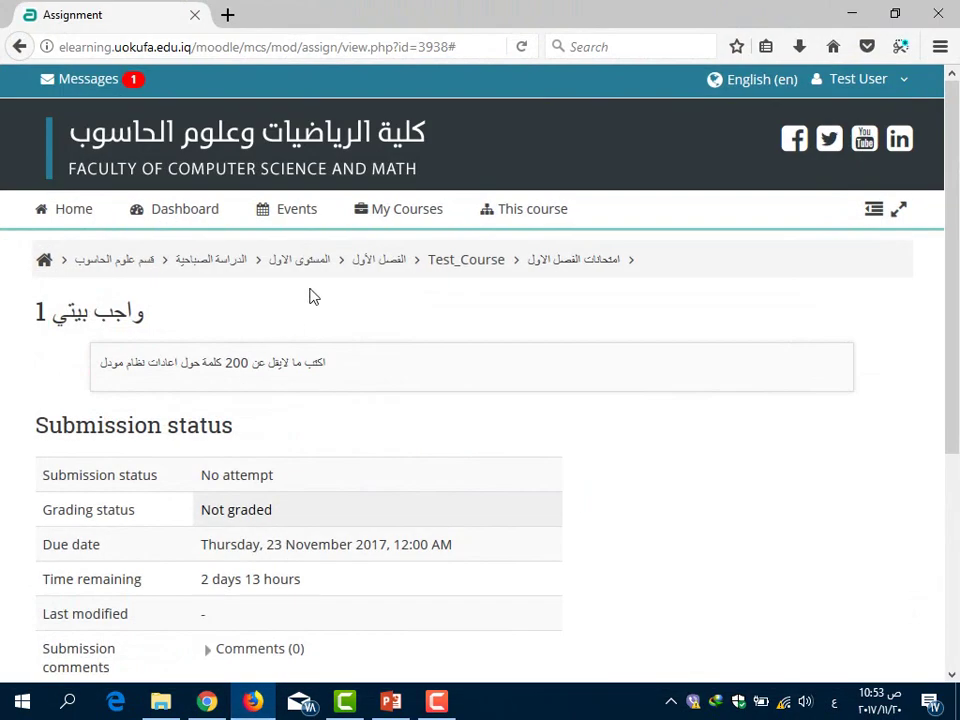
click(399, 212)
click(403, 244)
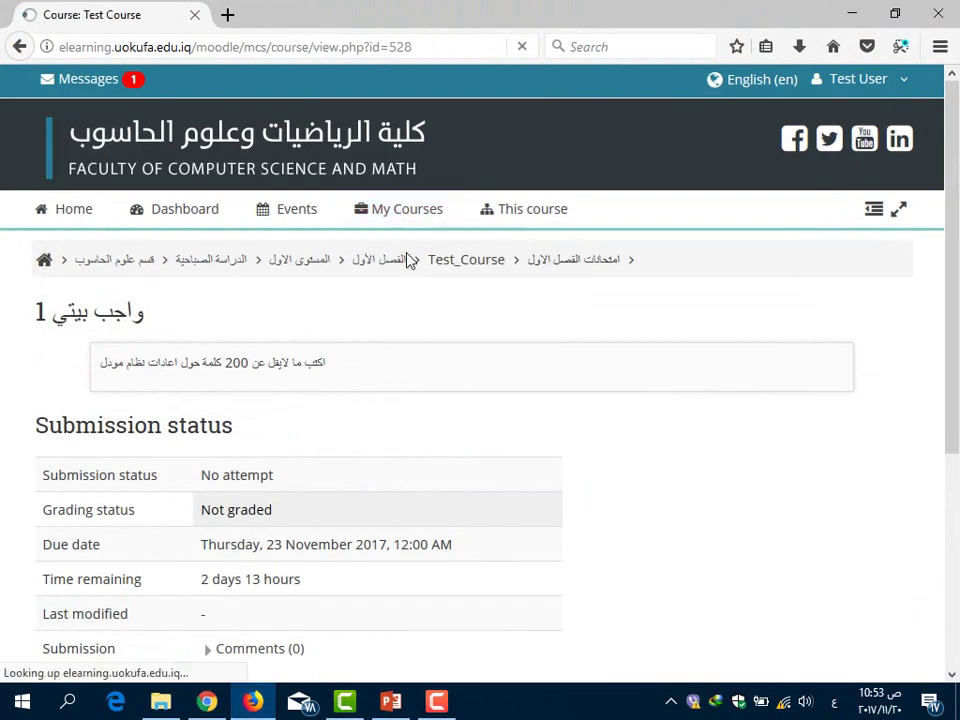
scroll(285, 379, down, 6)
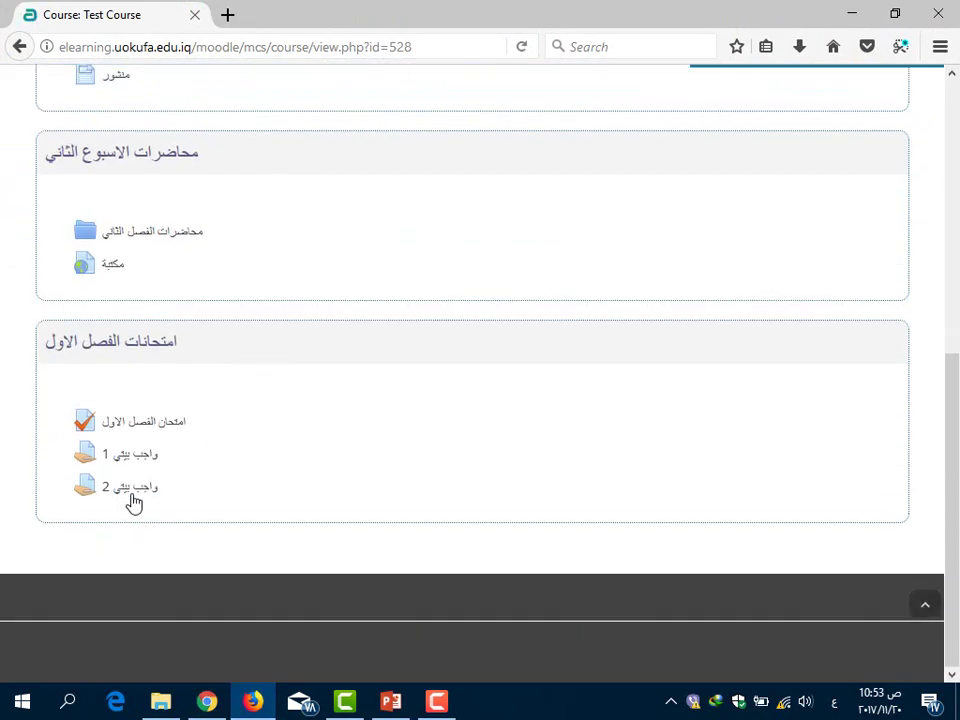
click(135, 490)
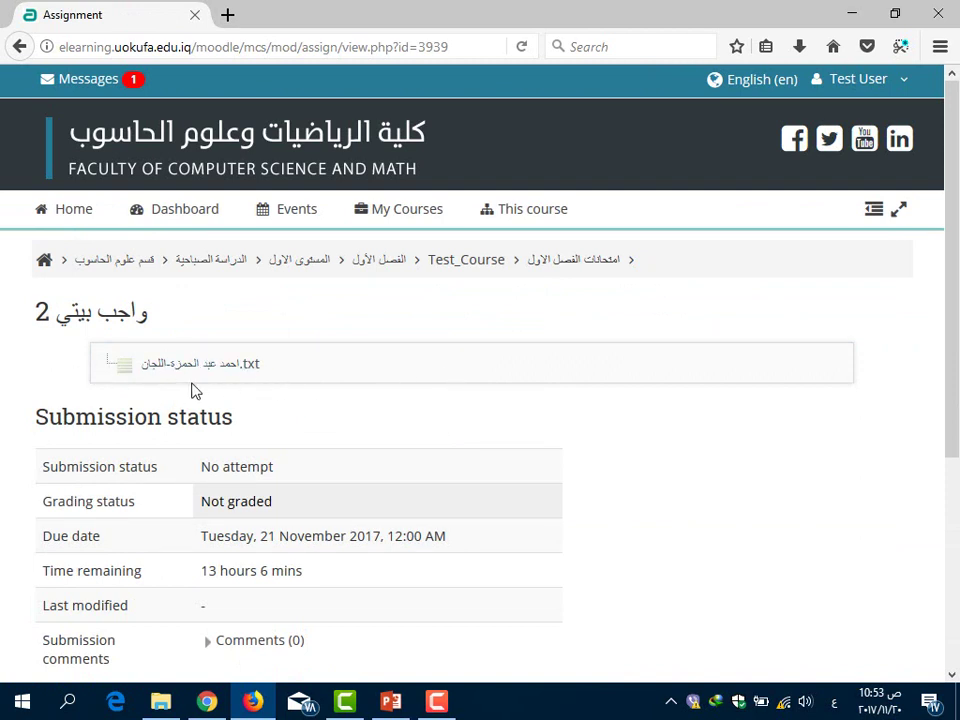
Download the text file attached to the assignment with Save File and start adding a submission.
scroll(250, 300, down, 4)
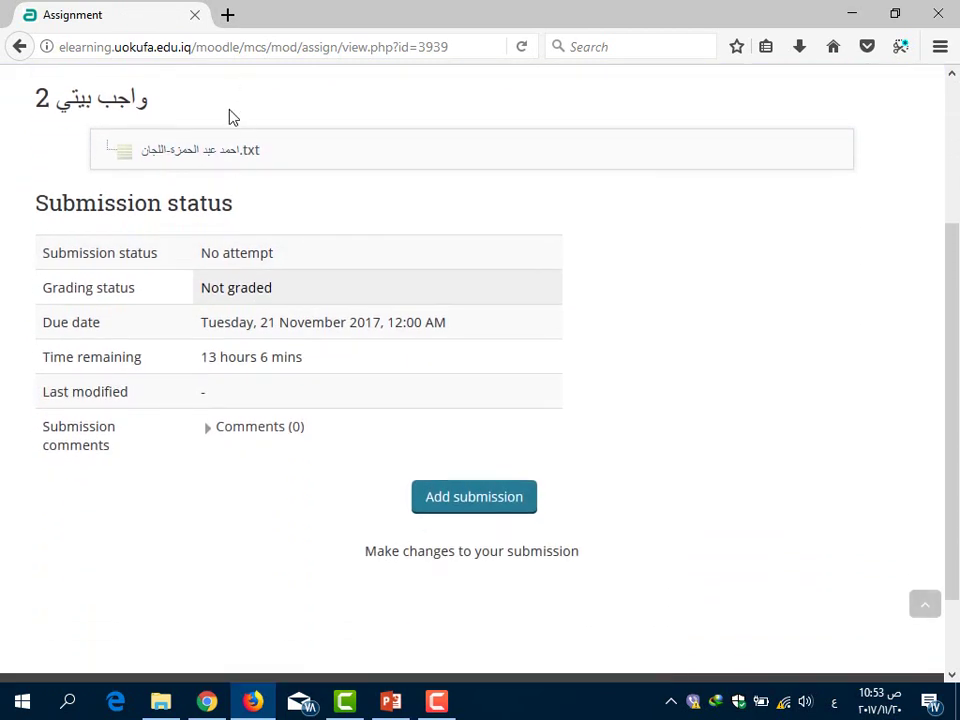
click(215, 152)
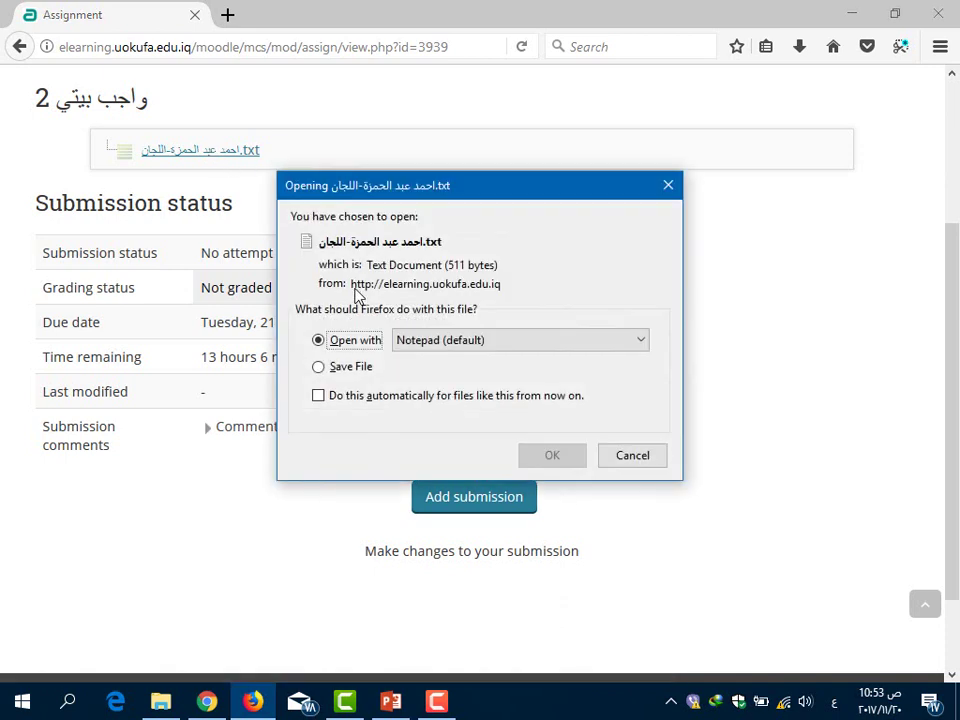
click(320, 367)
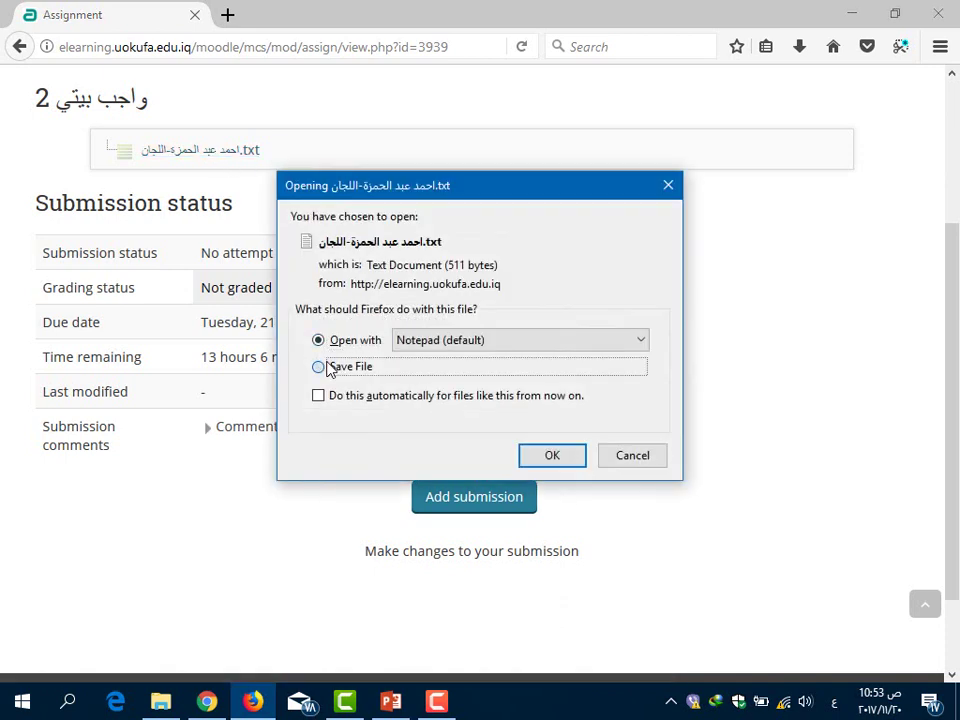
click(550, 456)
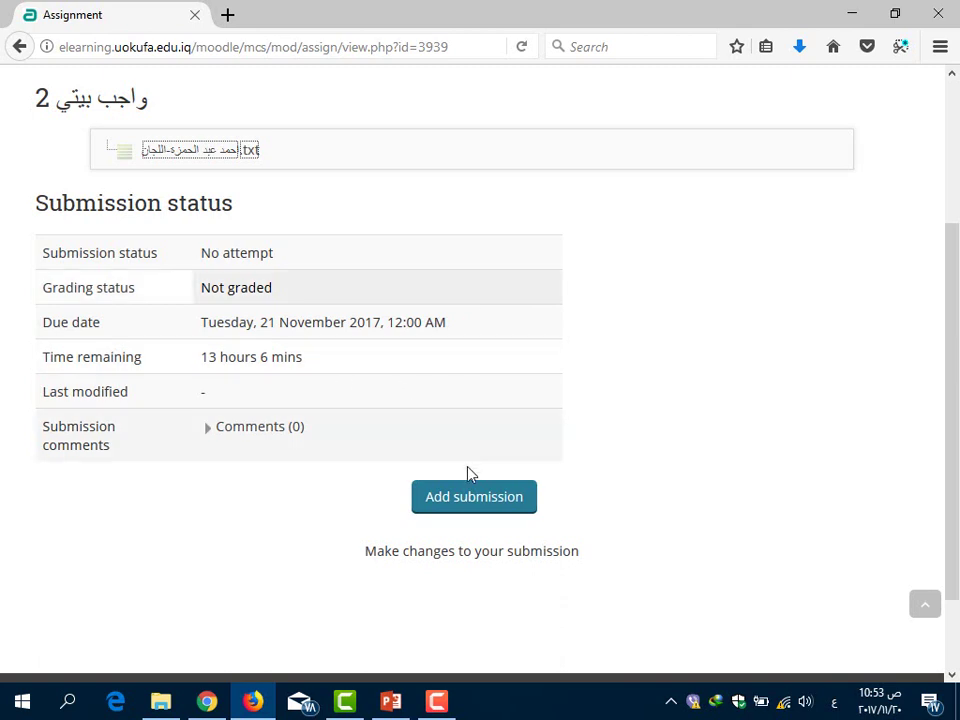
click(477, 496)
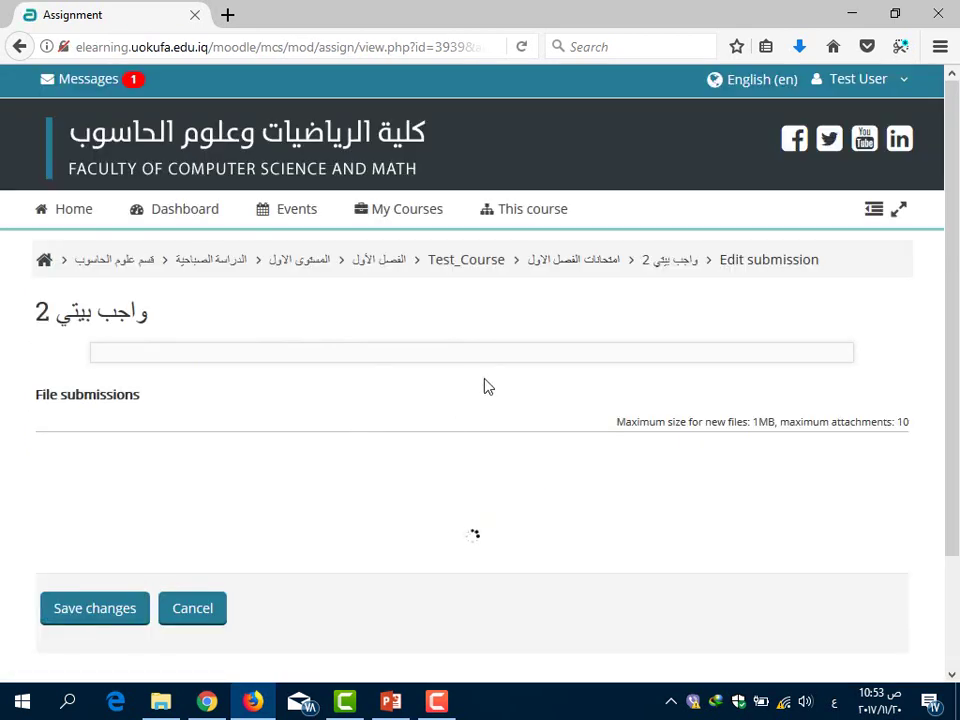
scroll(588, 330, down, 1)
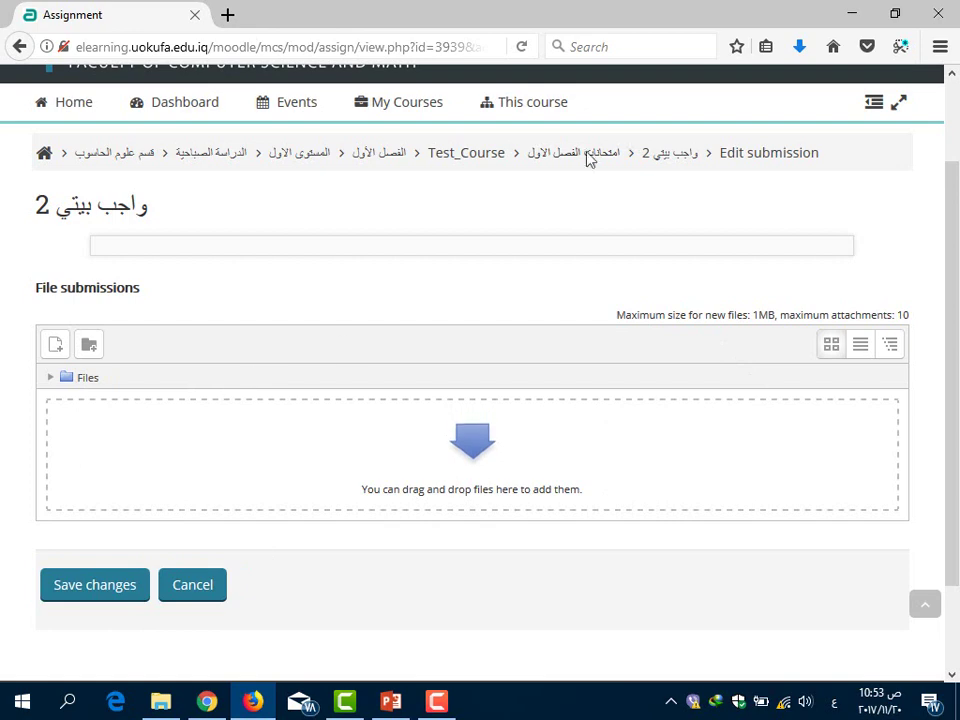
Create a new text document on the desktop, enter "a.,sdvjklsdnvksdnlvkndfs" in it and save it on closing.
click(852, 14)
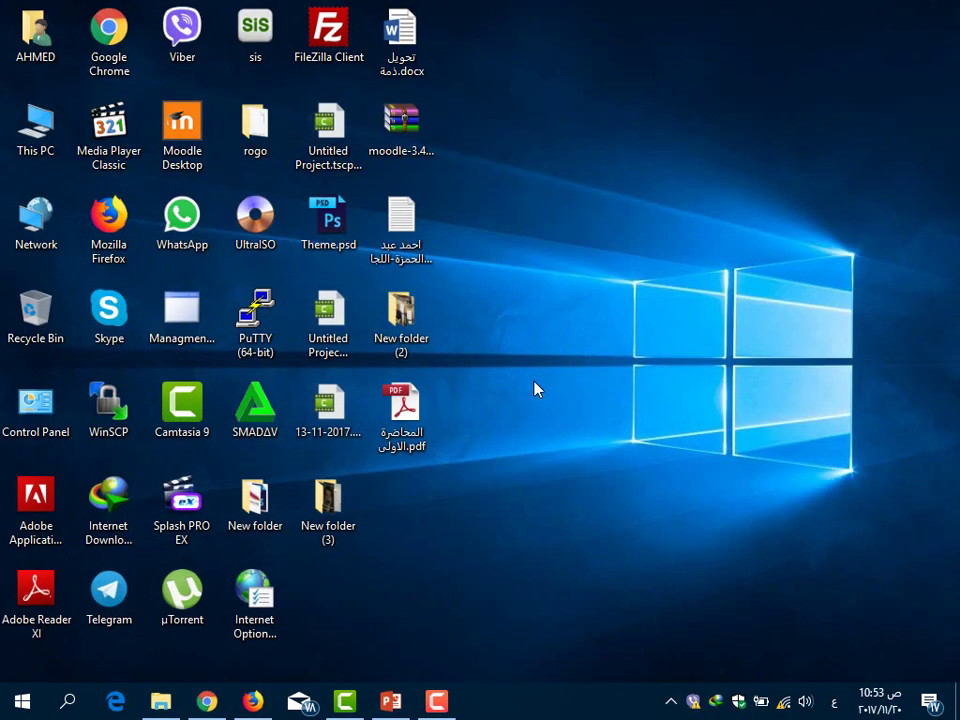
right_click(535, 382)
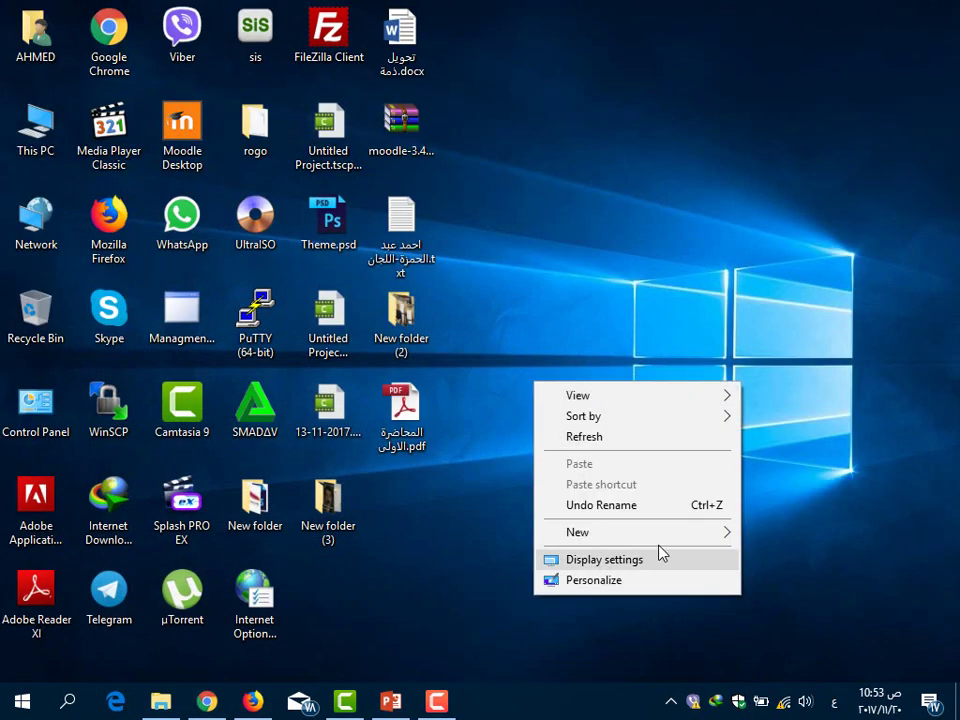
mouse_move(660, 534)
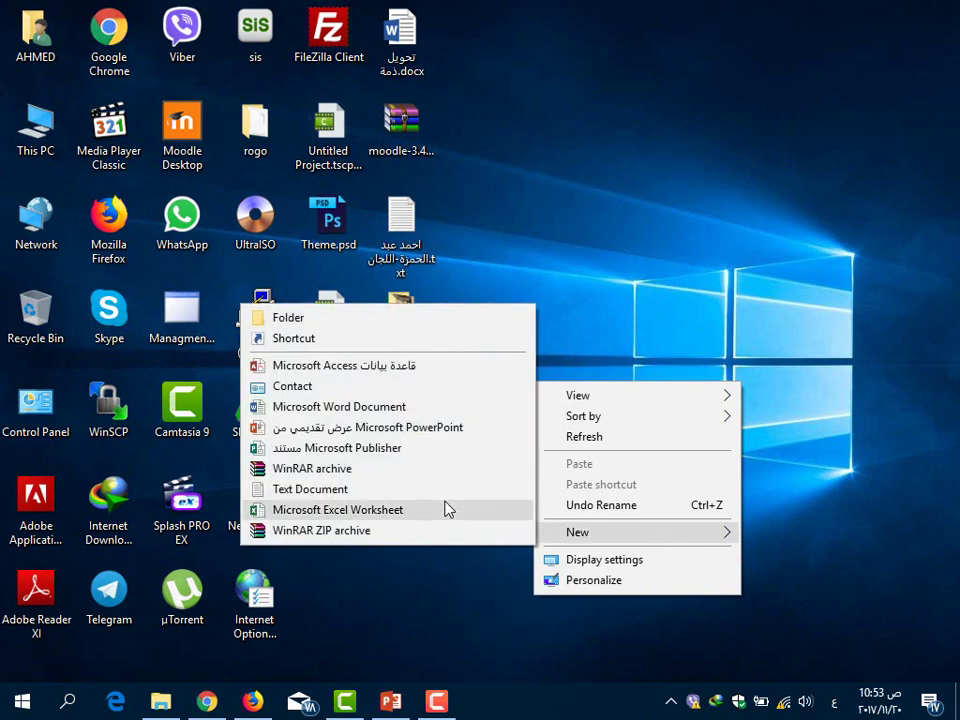
click(399, 489)
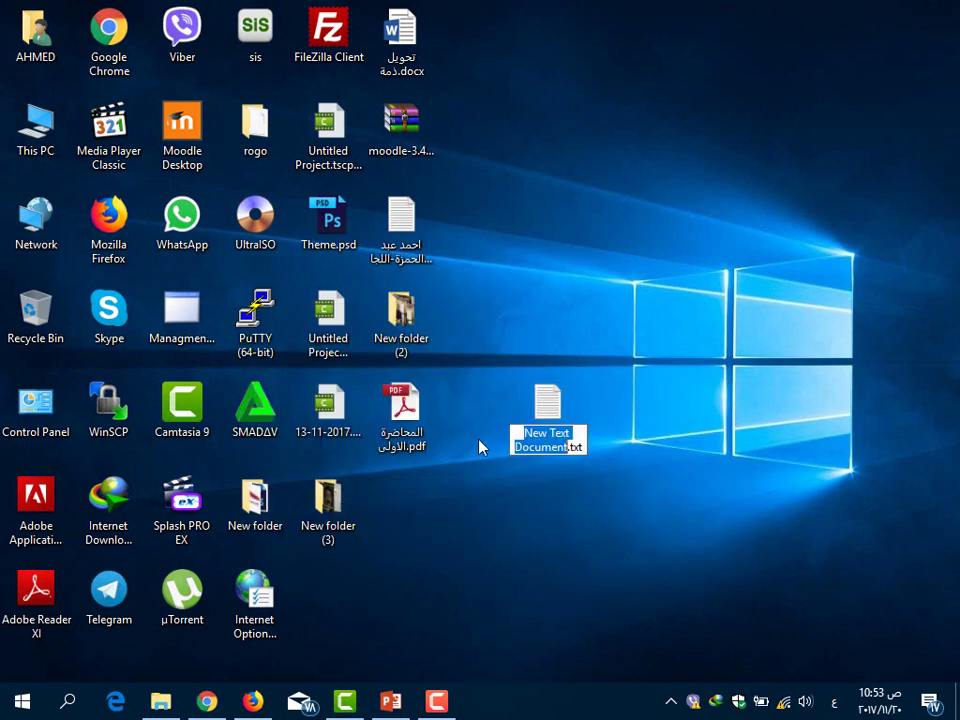
click(547, 413)
double_click(547, 413)
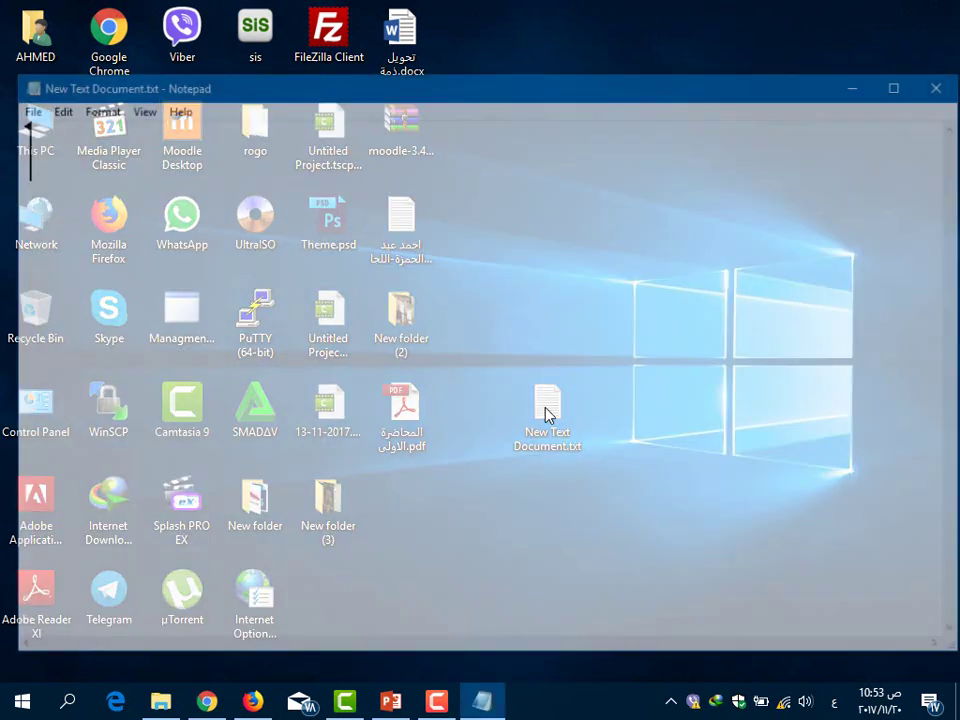
text(a.,sdvjklsdnvksdnlvkndfs)
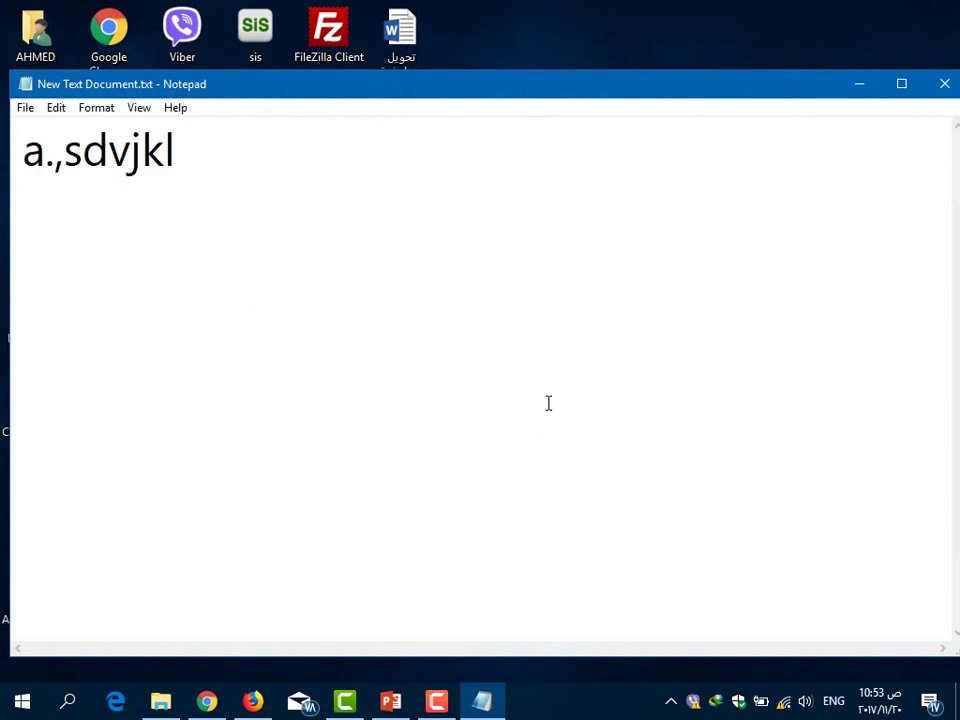
click(940, 86)
click(428, 370)
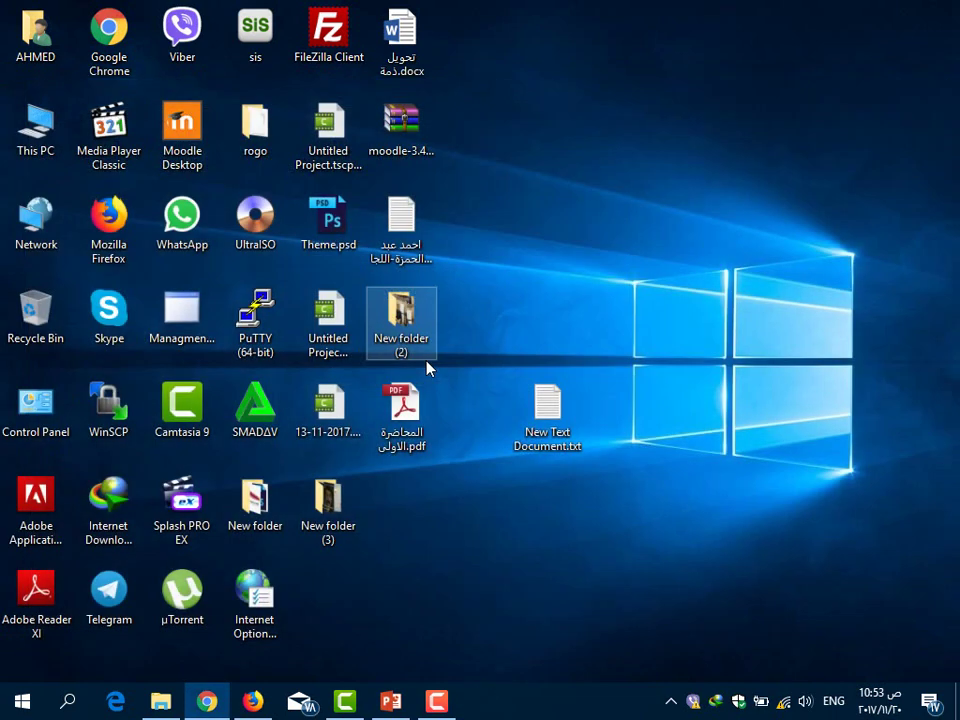
Rename the new text document on the desktop to واجب.txt.
click(533, 440)
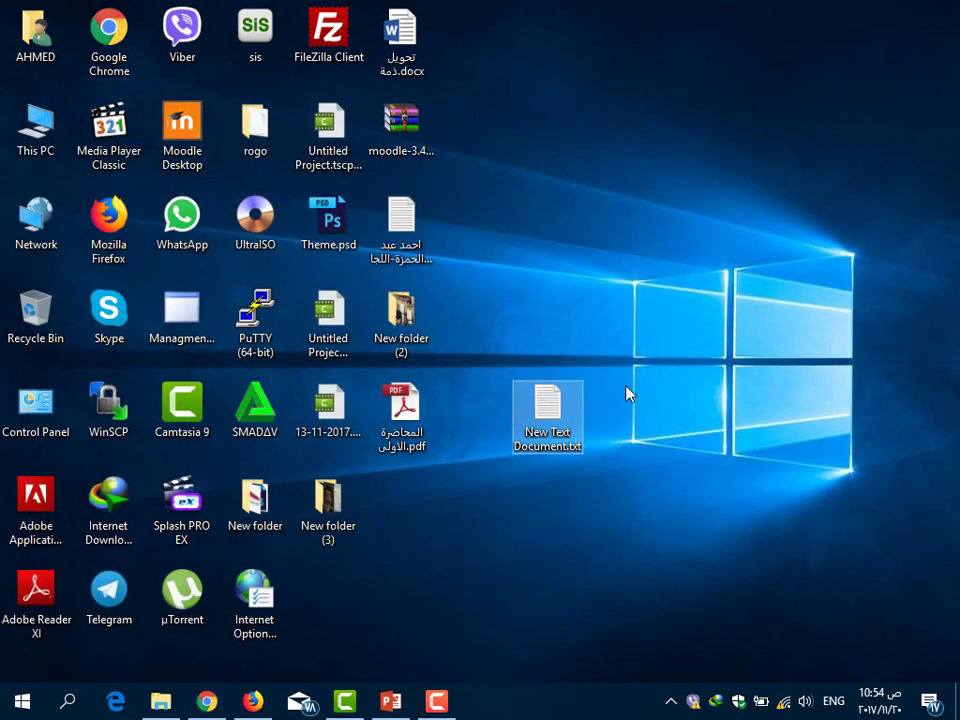
click(534, 447)
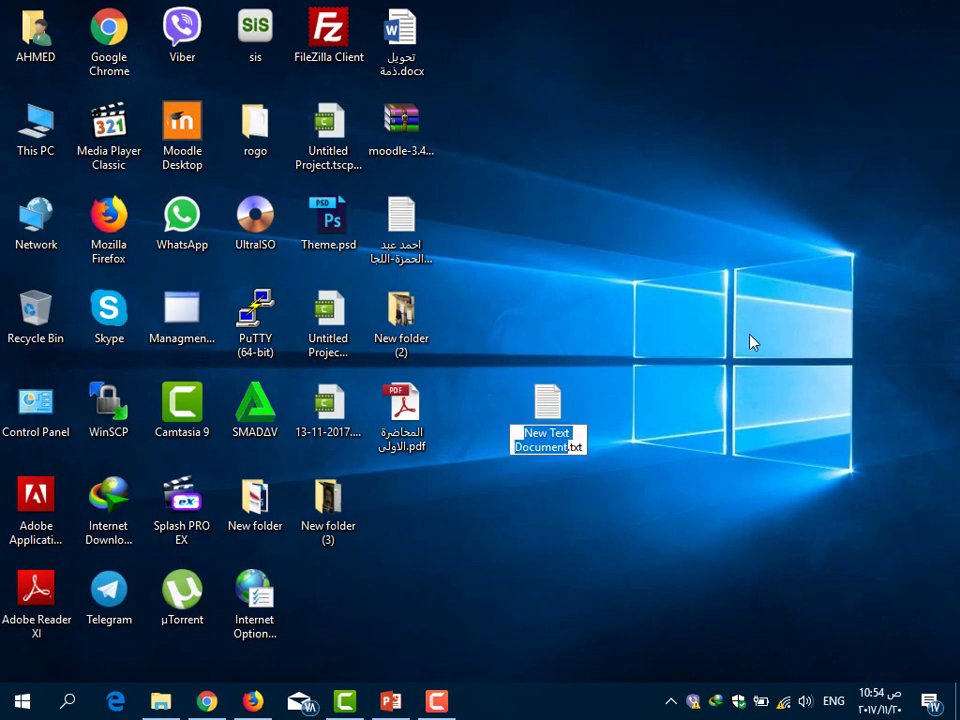
key(alt+shift)
text(واجب)
key(Return)
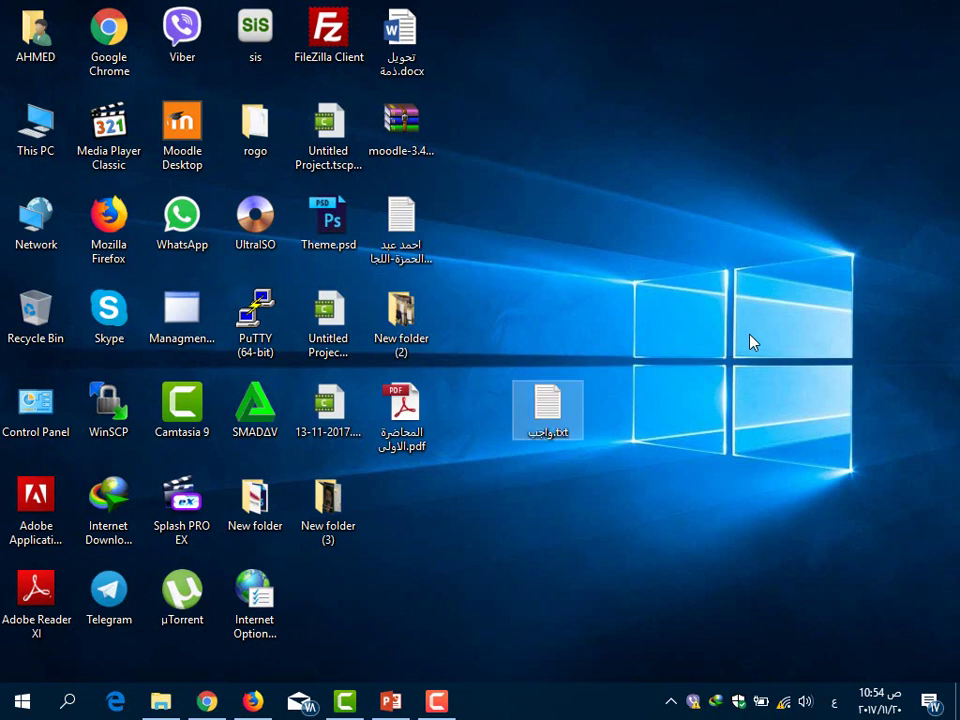
Add واجب.txt from the desktop to the file submission, save the changes and check the submission status.
drag(531, 418, 424, 455)
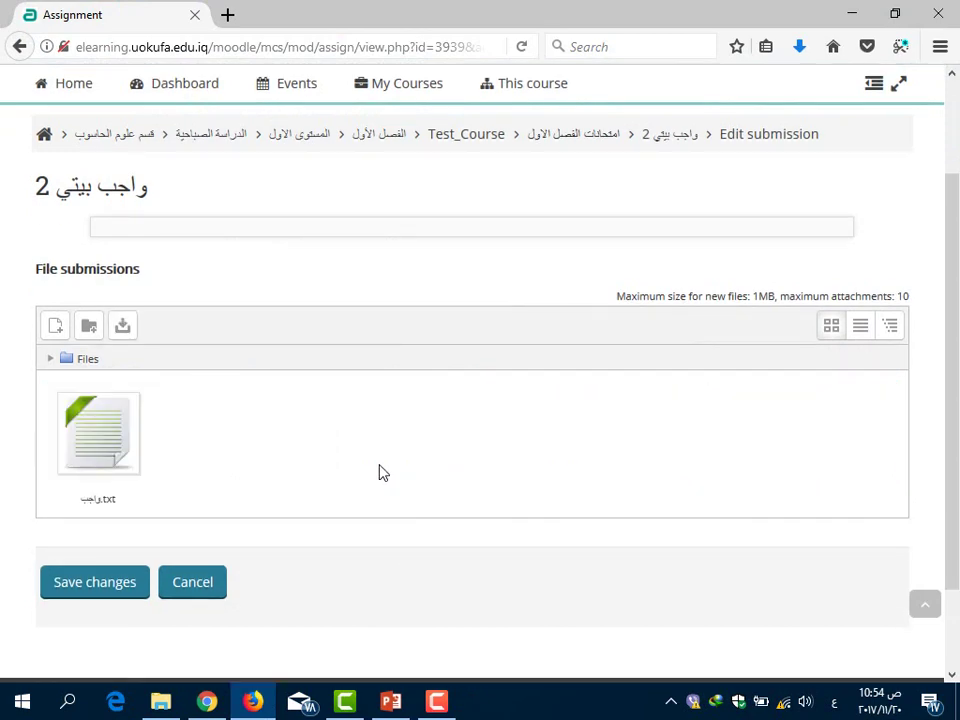
click(85, 588)
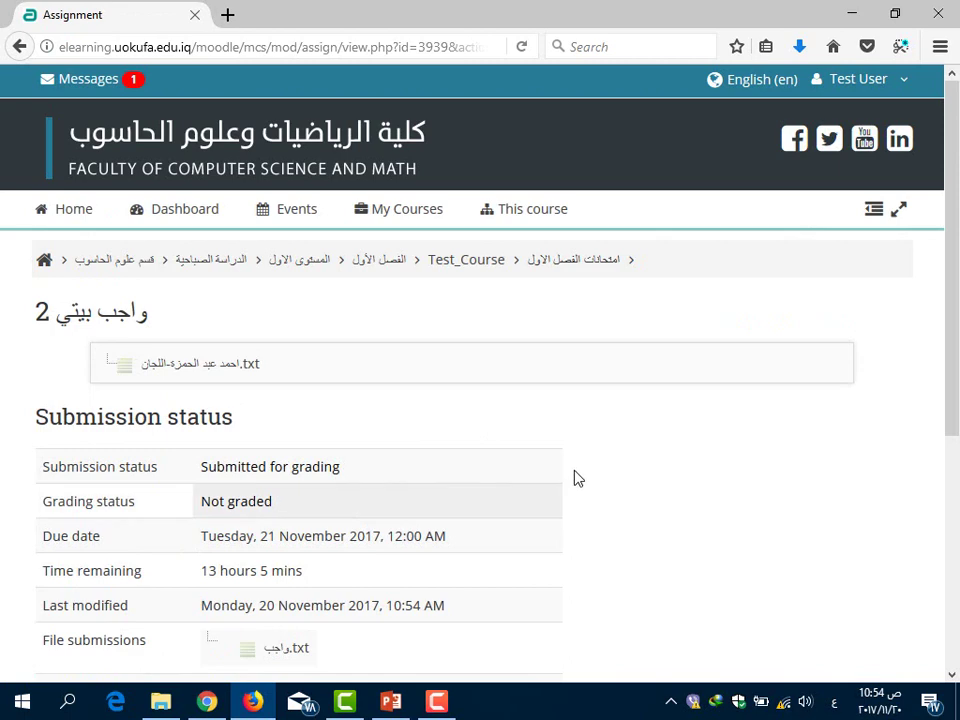
scroll(574, 478, down, 5)
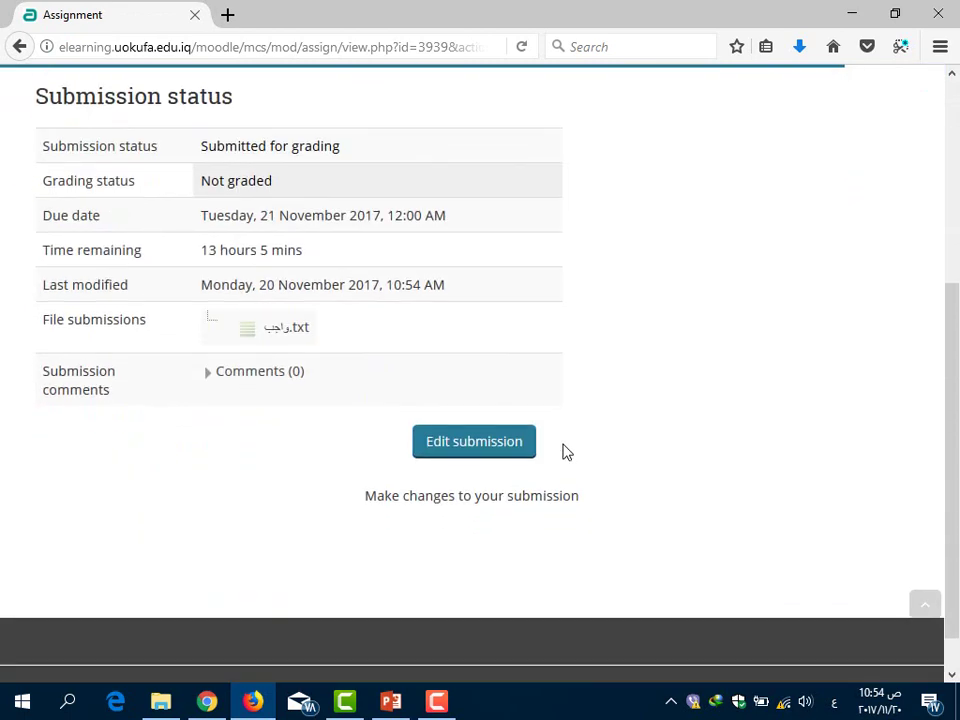
Edit the submission and delete the uploaded file واجب.txt from it, confirming the deletion.
click(471, 442)
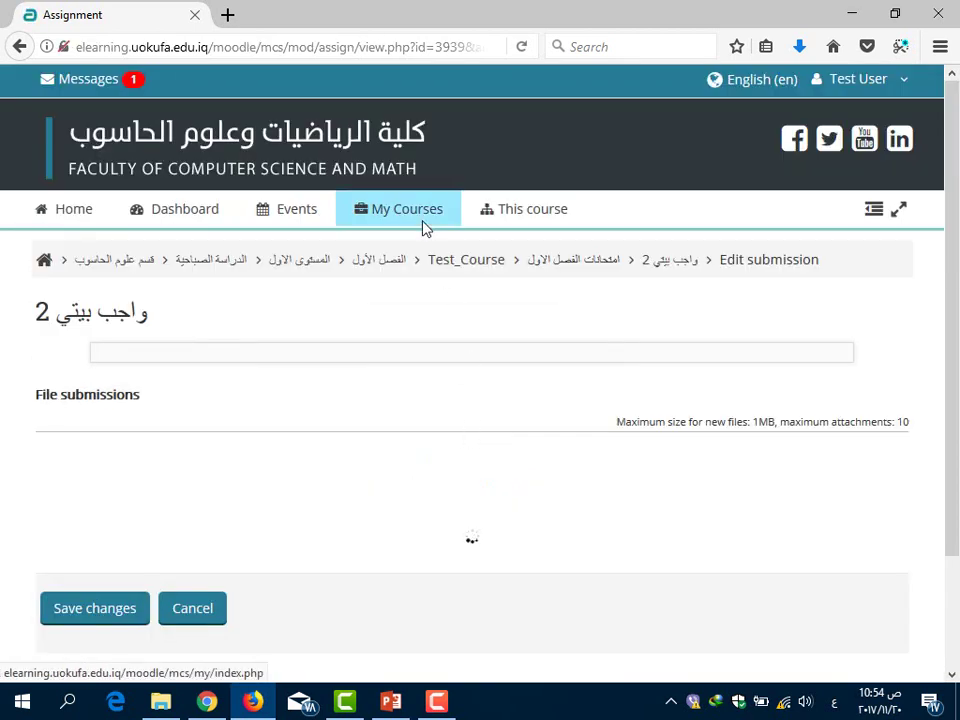
scroll(390, 300, down, 1)
scroll(387, 342, down, 1)
click(129, 414)
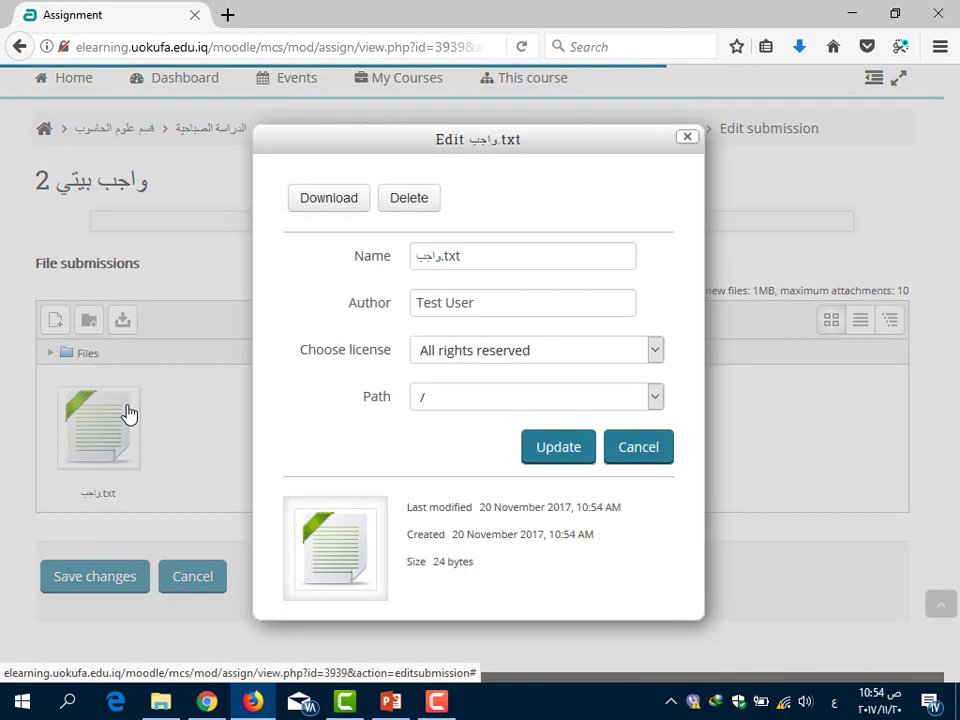
click(402, 204)
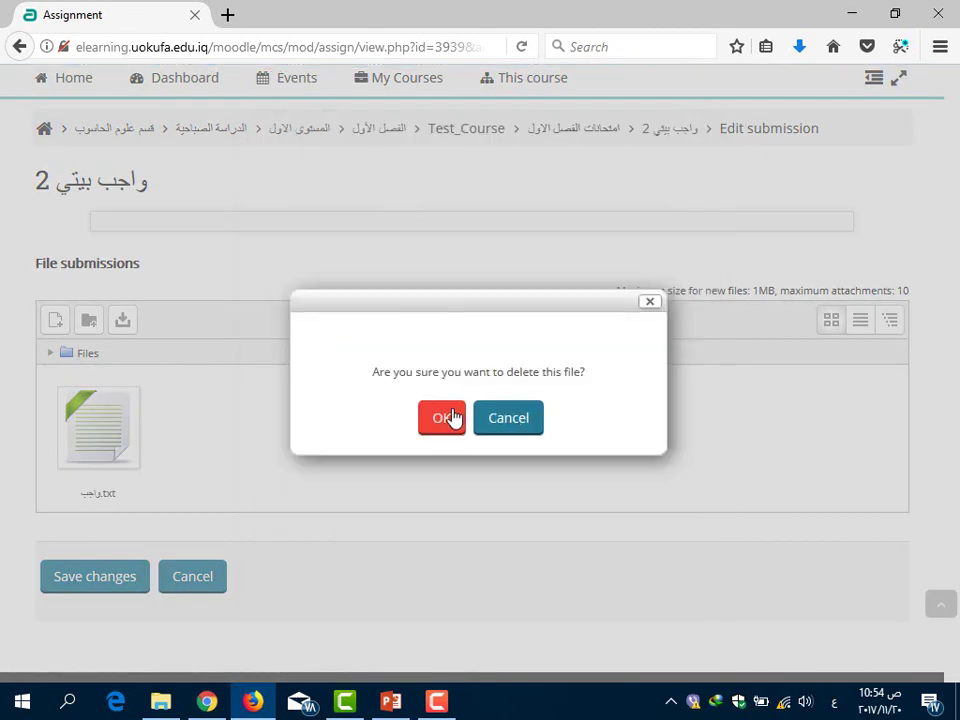
click(450, 418)
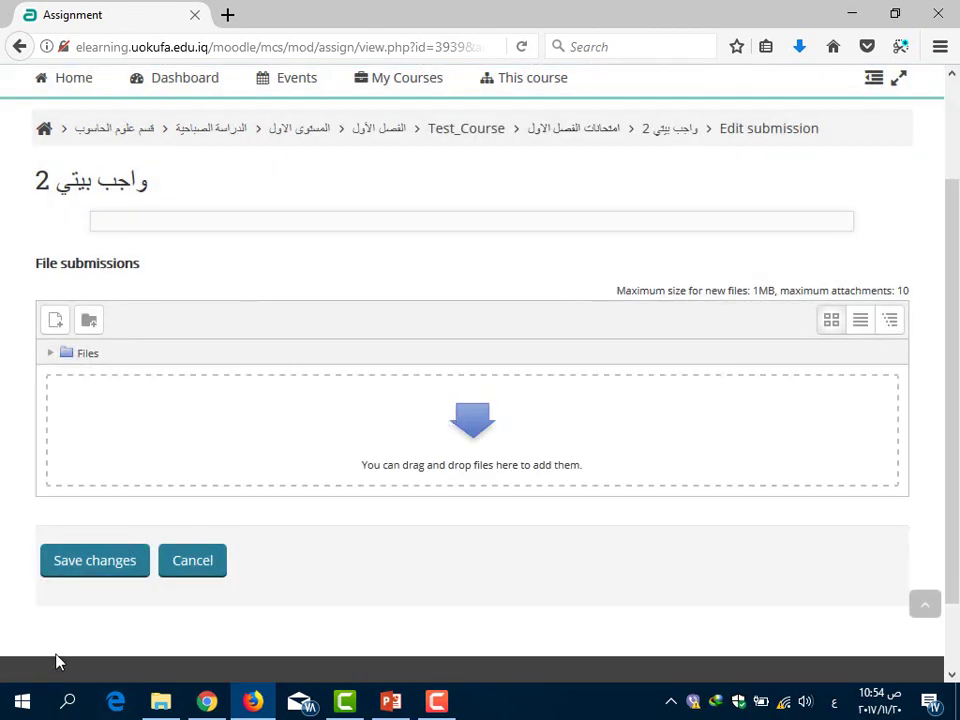
Add واجب.txt from the desktop to the file submission again and save the changes.
key(super+d)
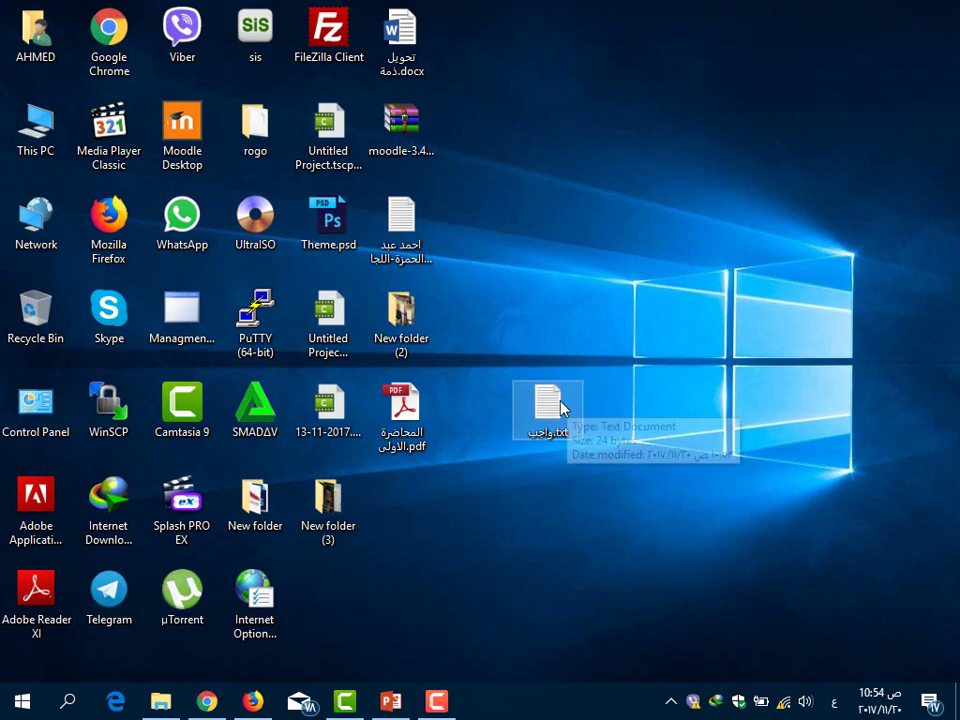
drag(561, 407, 390, 380)
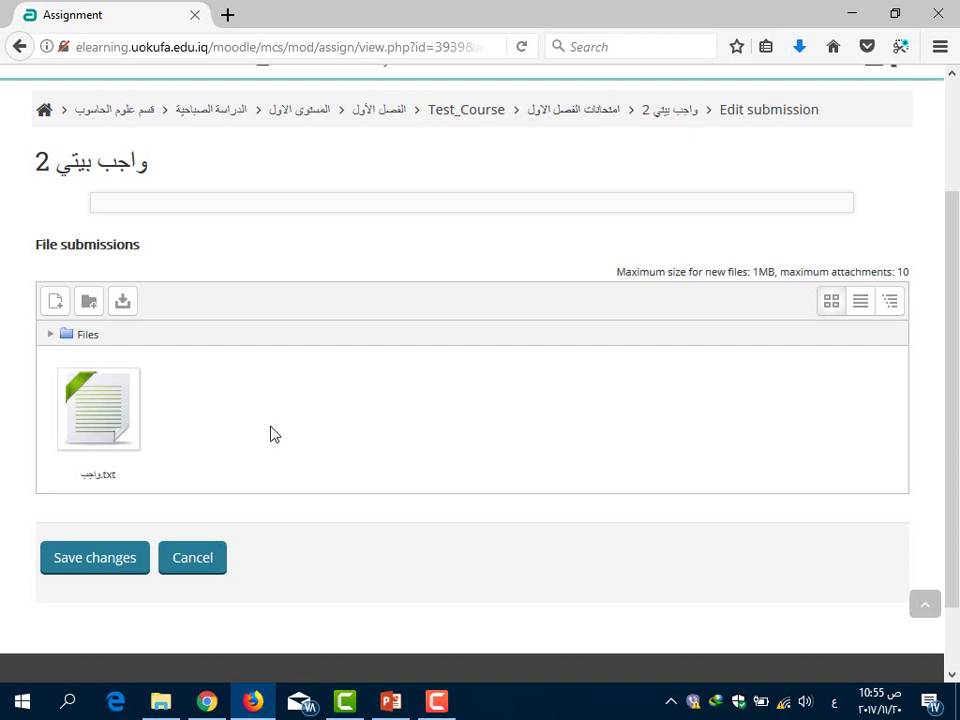
click(88, 561)
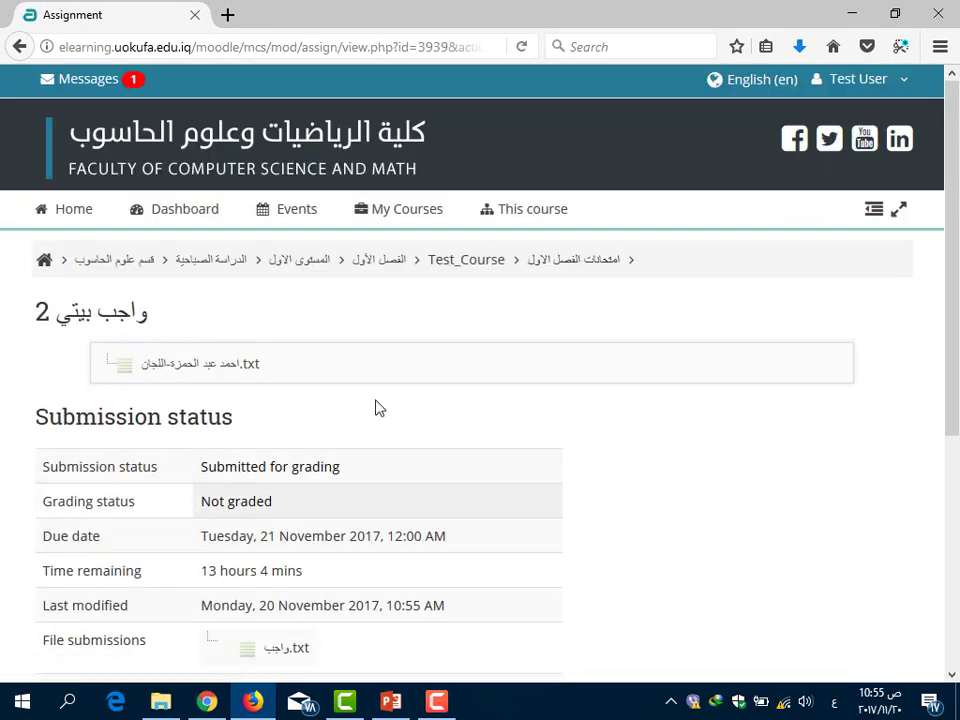
scroll(377, 407, down, 3)
Switch to the teacher's session in Chrome, reload the واجب بيتي 2 assignment and open the list of all submissions.
key(alt+Tab)
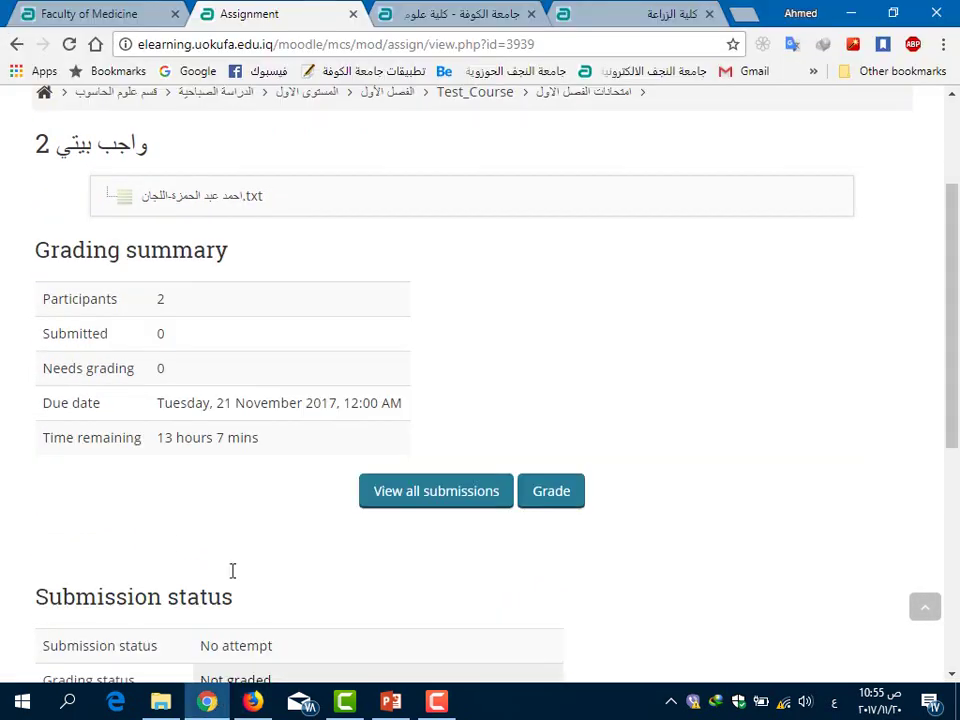
click(69, 46)
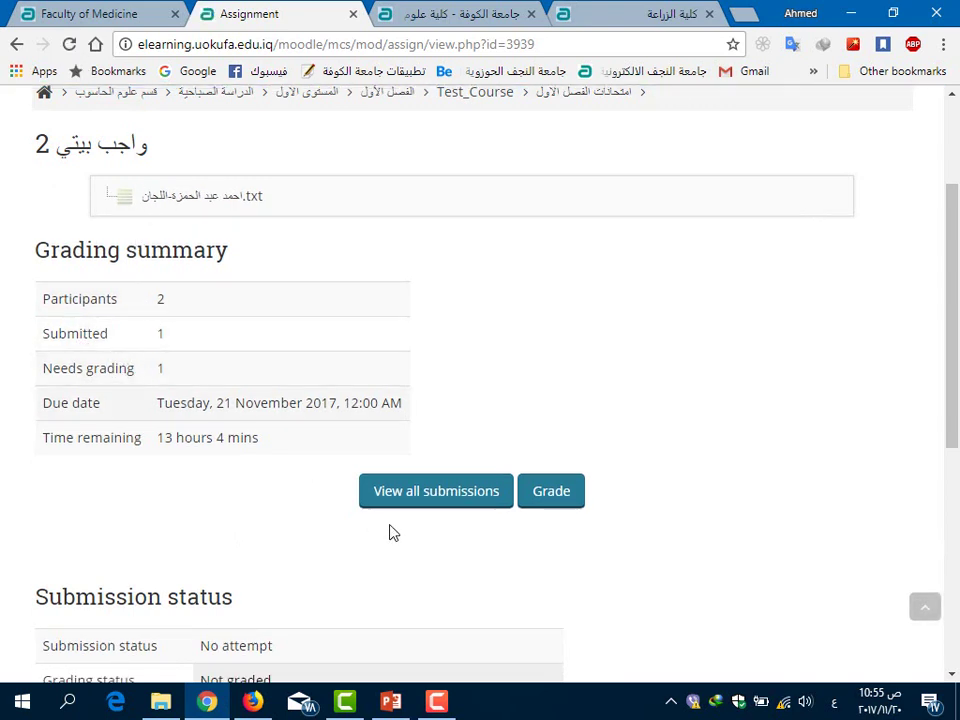
click(407, 495)
scroll(410, 357, down, 2)
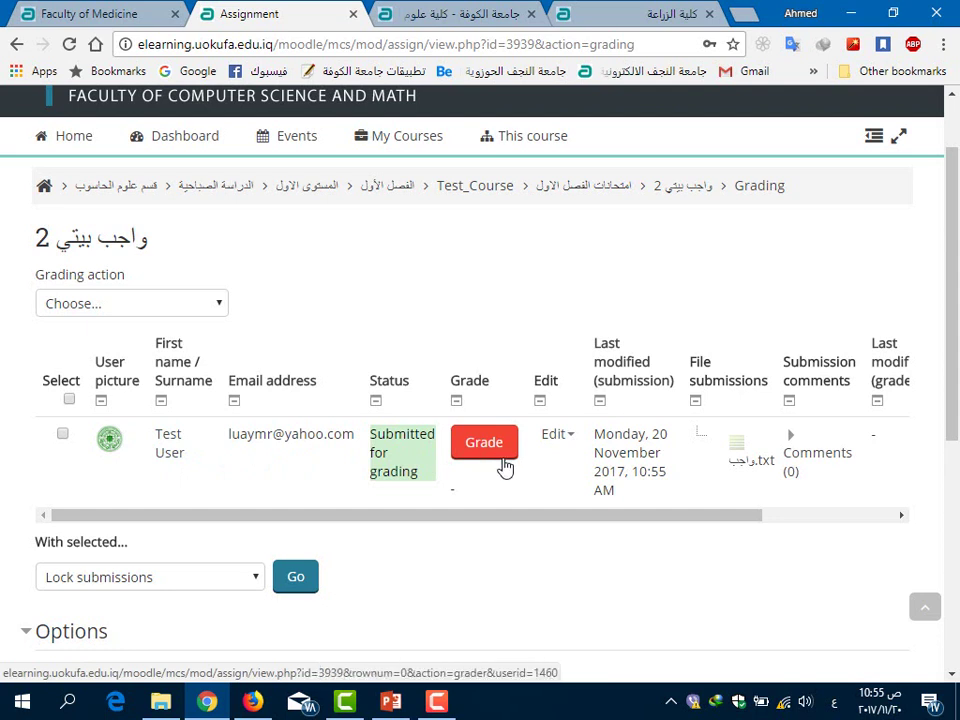
Download the student's submitted file واجب.txt, view its contents in Notepad and close it.
click(748, 462)
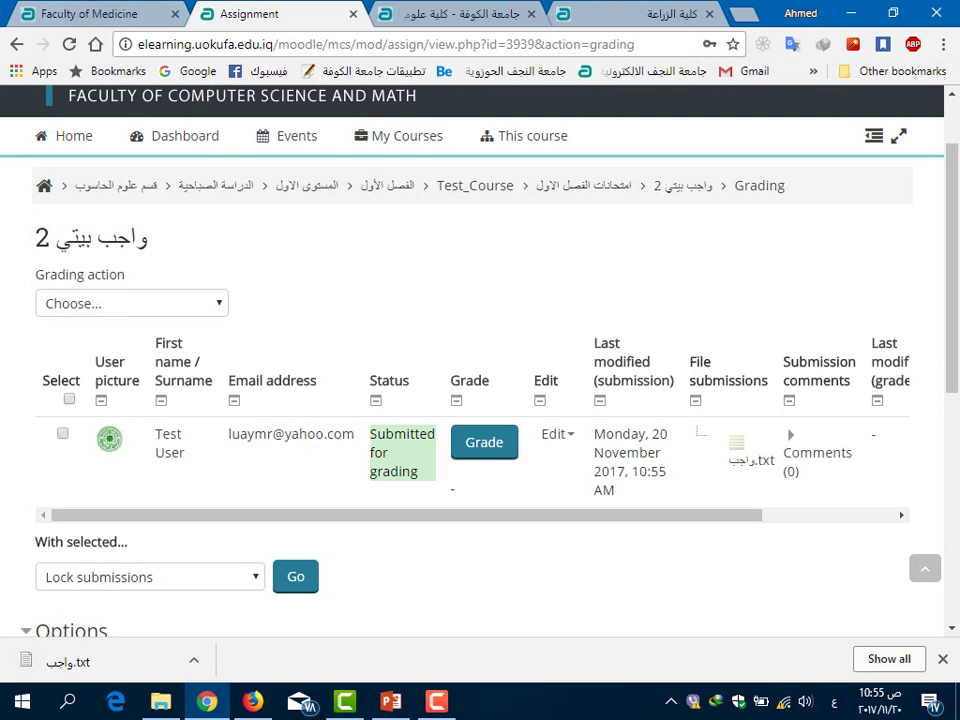
click(113, 660)
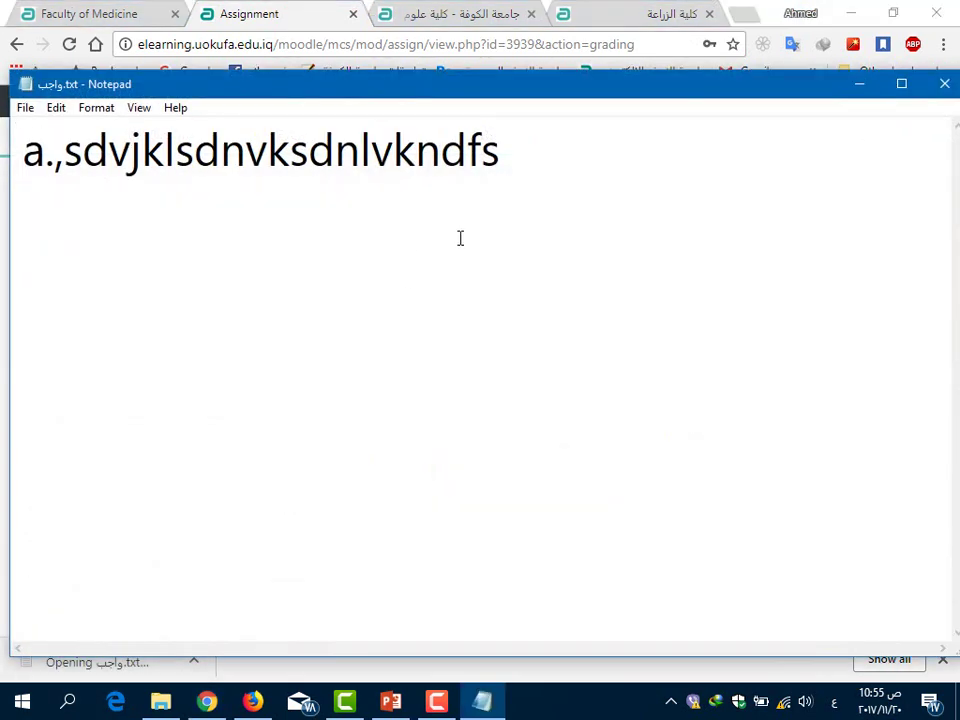
click(943, 84)
Open the student's submission for grading and save the submission comment "ممتاز" on it.
click(493, 453)
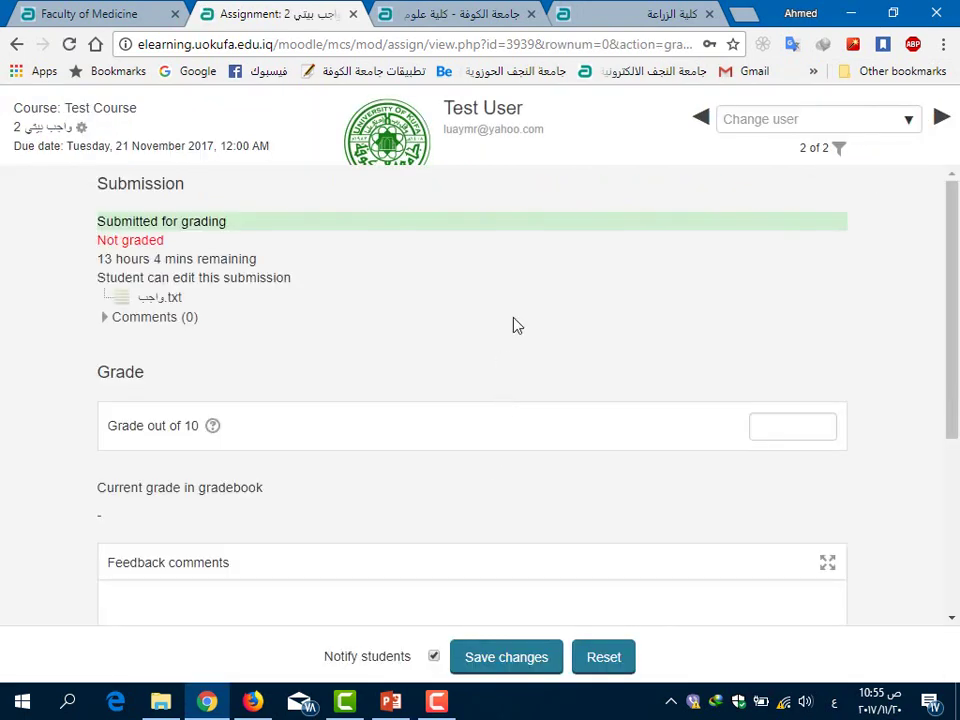
scroll(392, 380, down, 2)
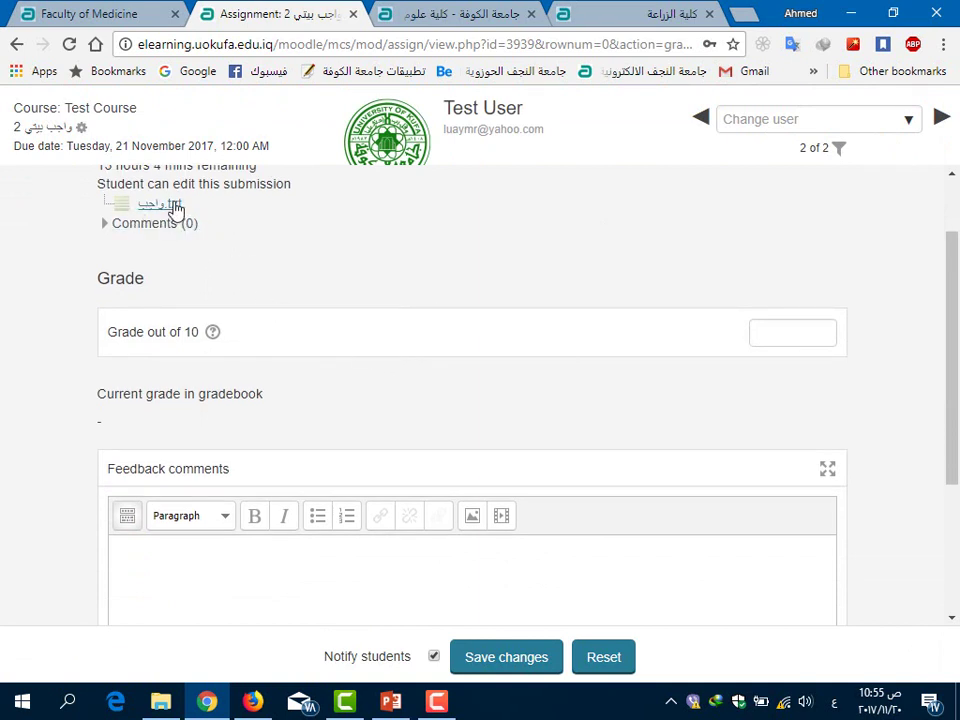
click(170, 224)
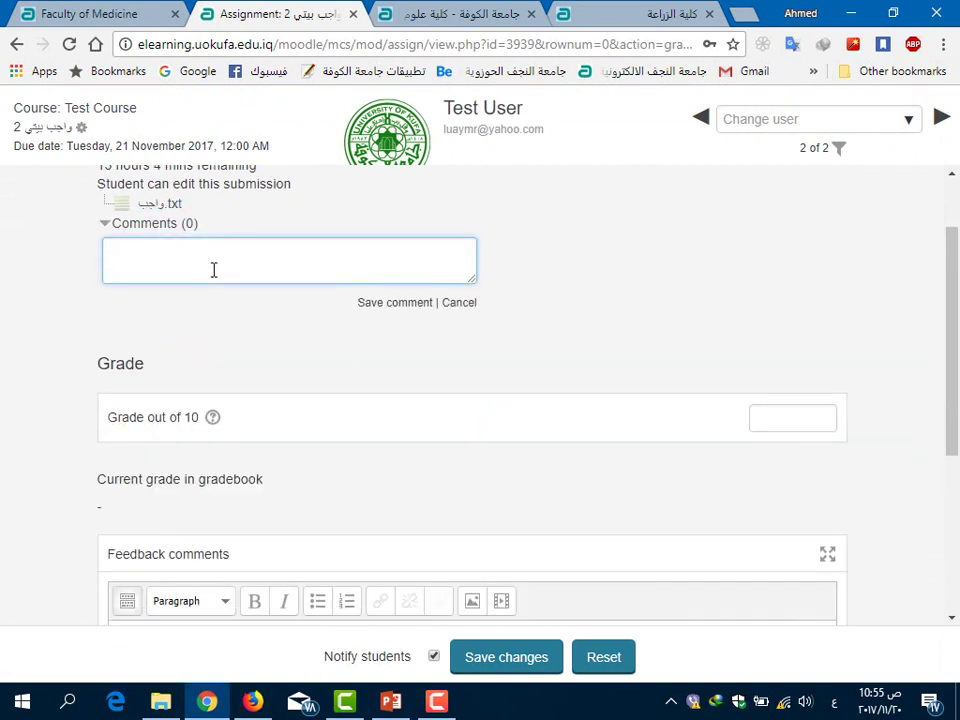
text(ممتاز)
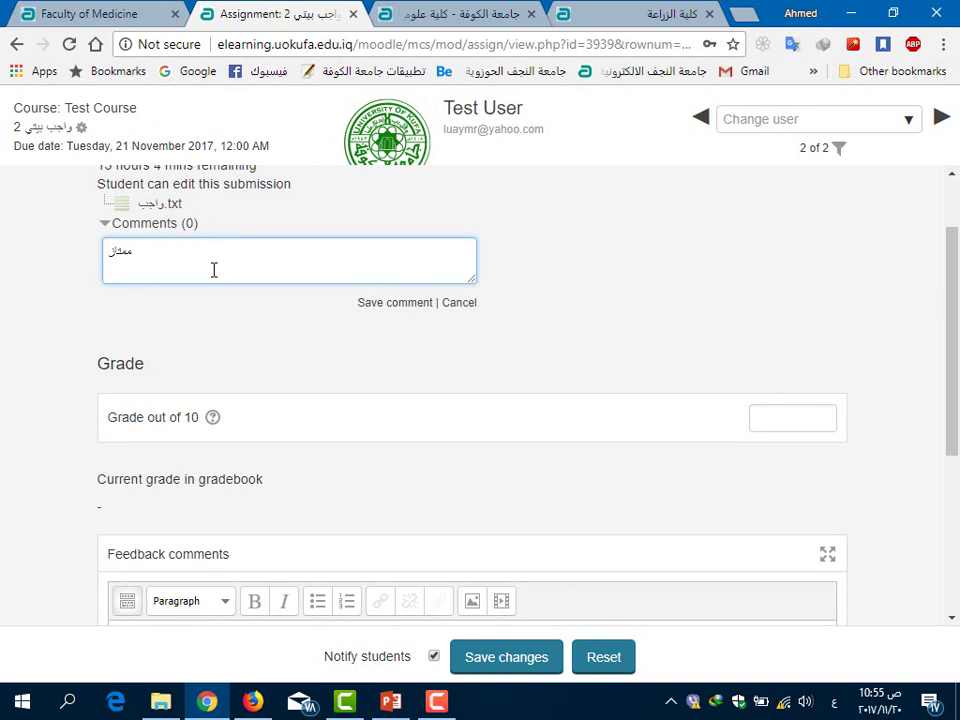
click(401, 303)
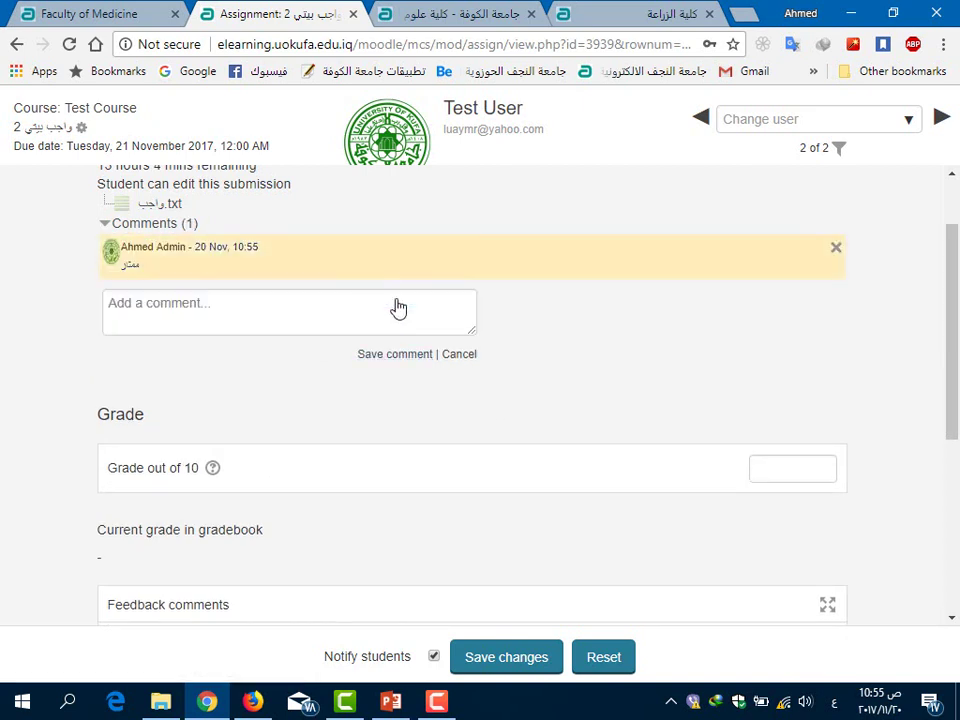
Grade the submission 10 out of 10, save the changes and dismiss the confirmation.
click(778, 479)
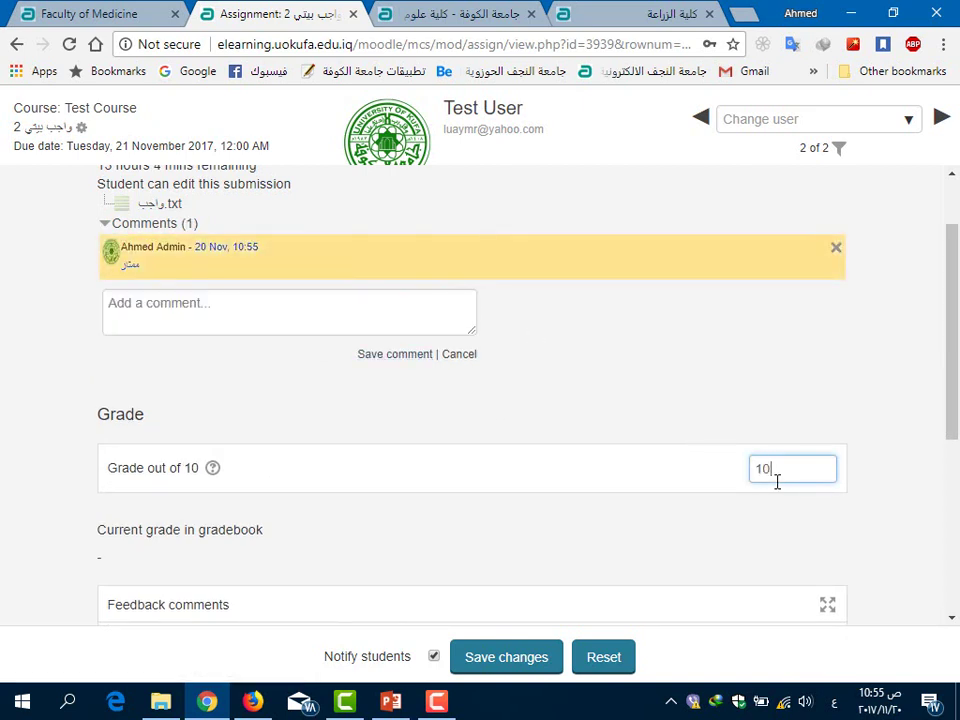
scroll(784, 469, down, 3)
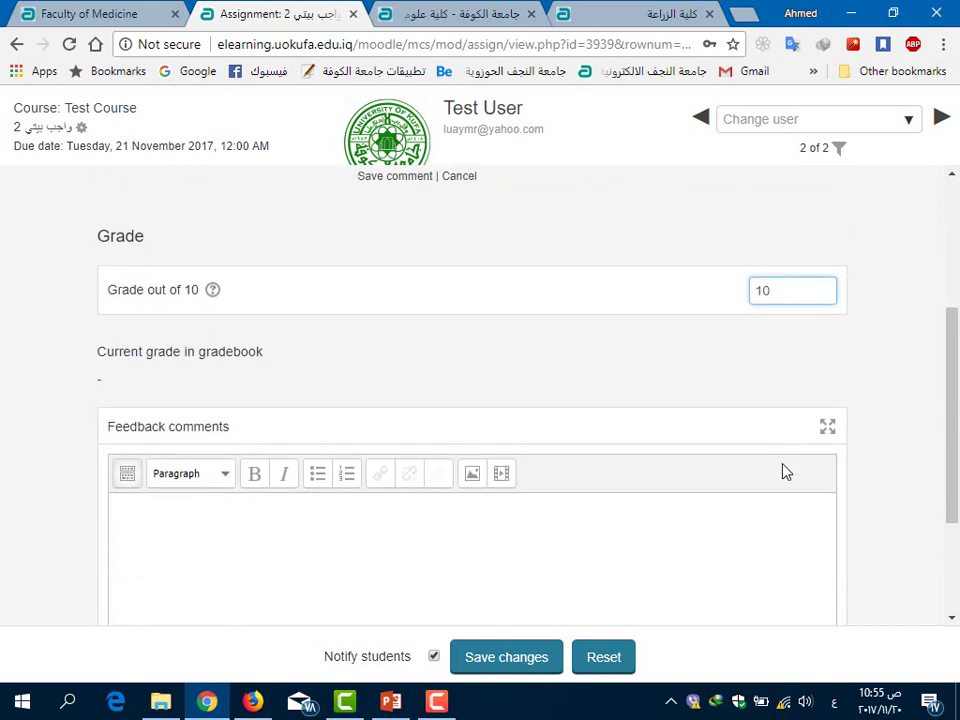
scroll(784, 469, down, 2)
click(474, 668)
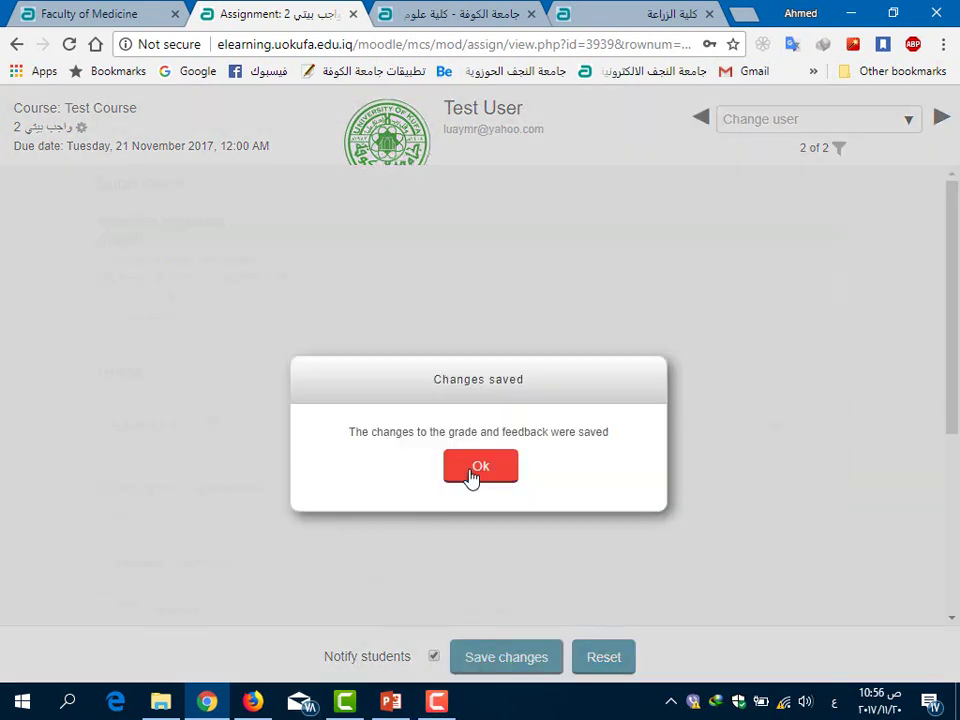
click(474, 472)
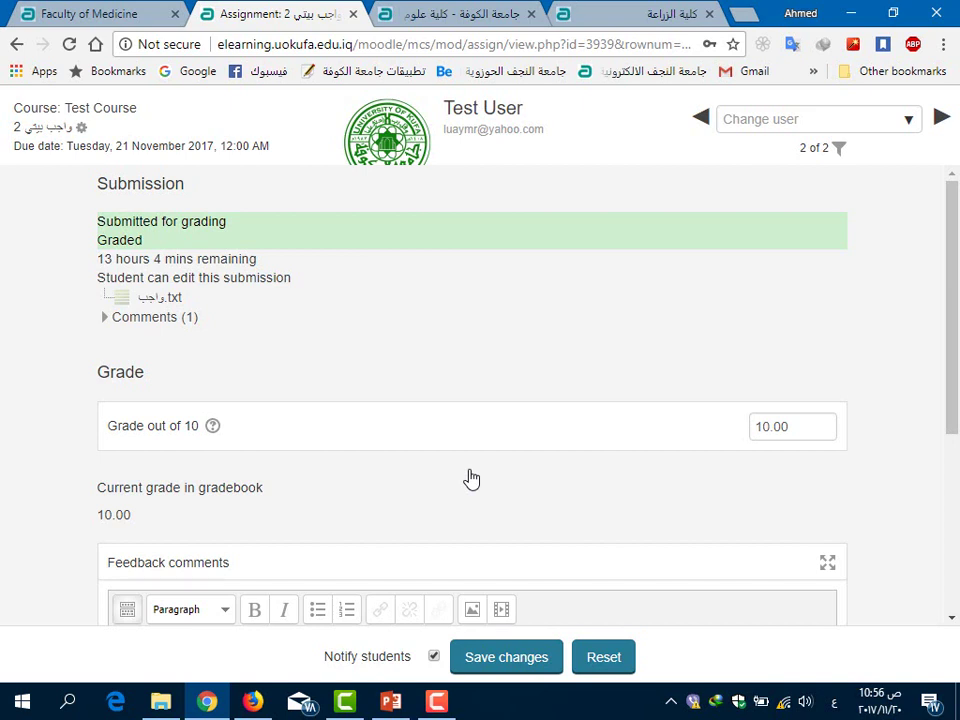
Switch to the student's session in Firefox, reload the assignment and check its grading status.
click(252, 701)
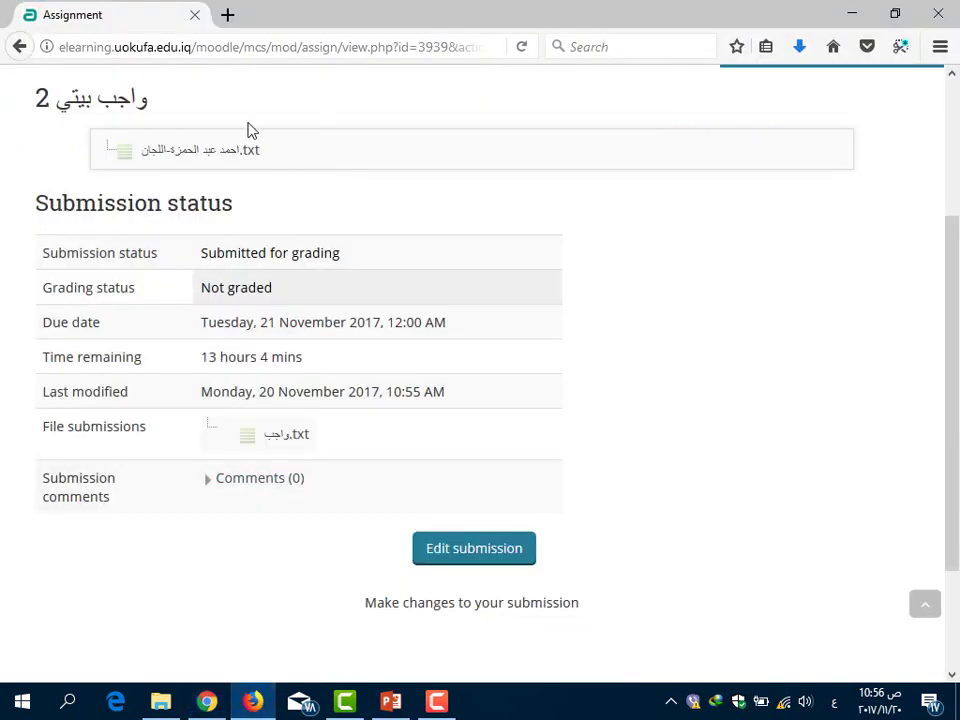
click(521, 47)
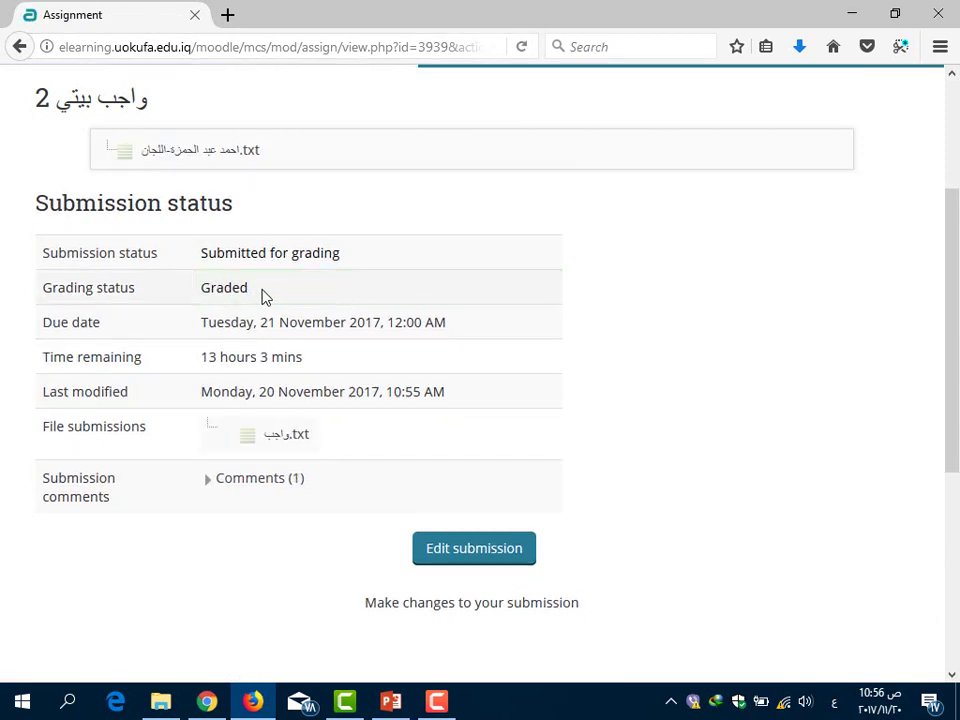
scroll(268, 298, up, 2)
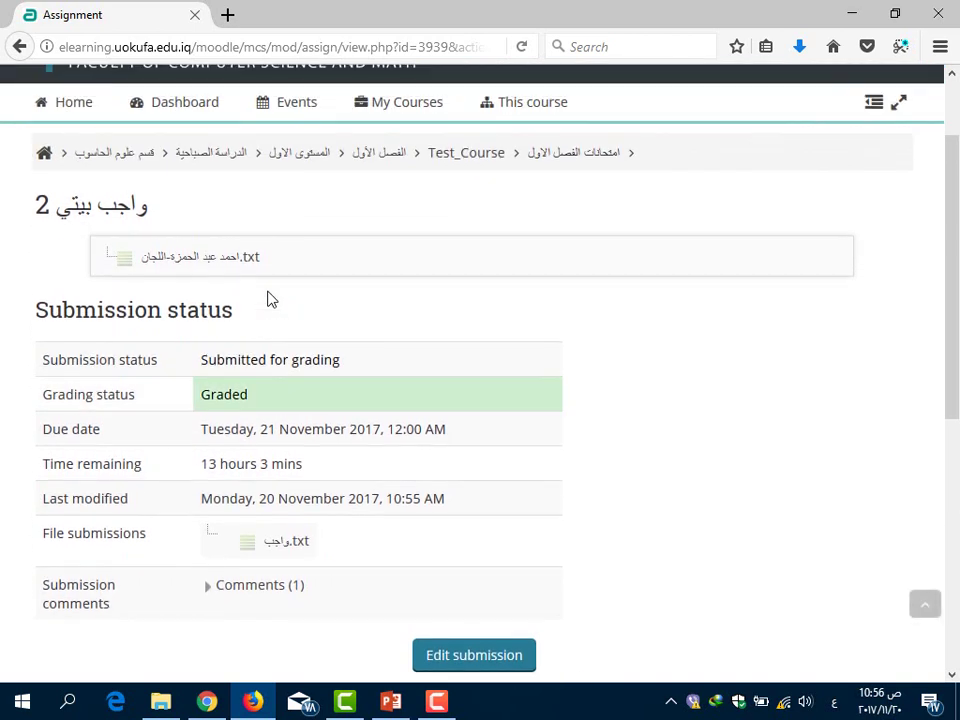
scroll(268, 298, down, 2)
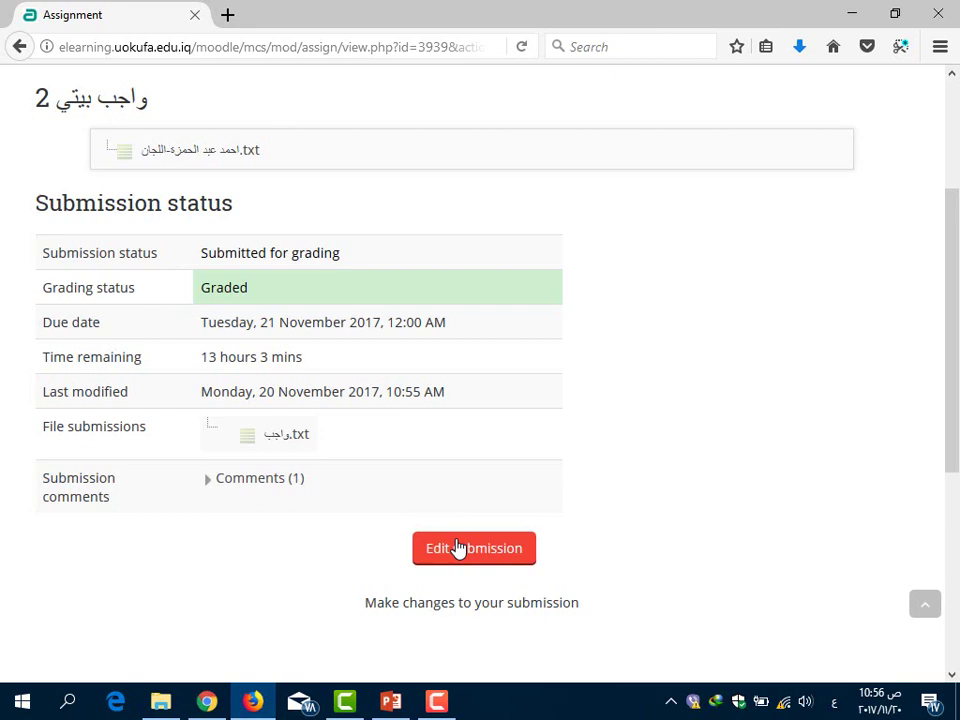
Return to the grading page in Chrome, save the grade and feedback once more and dismiss the confirmation.
click(206, 701)
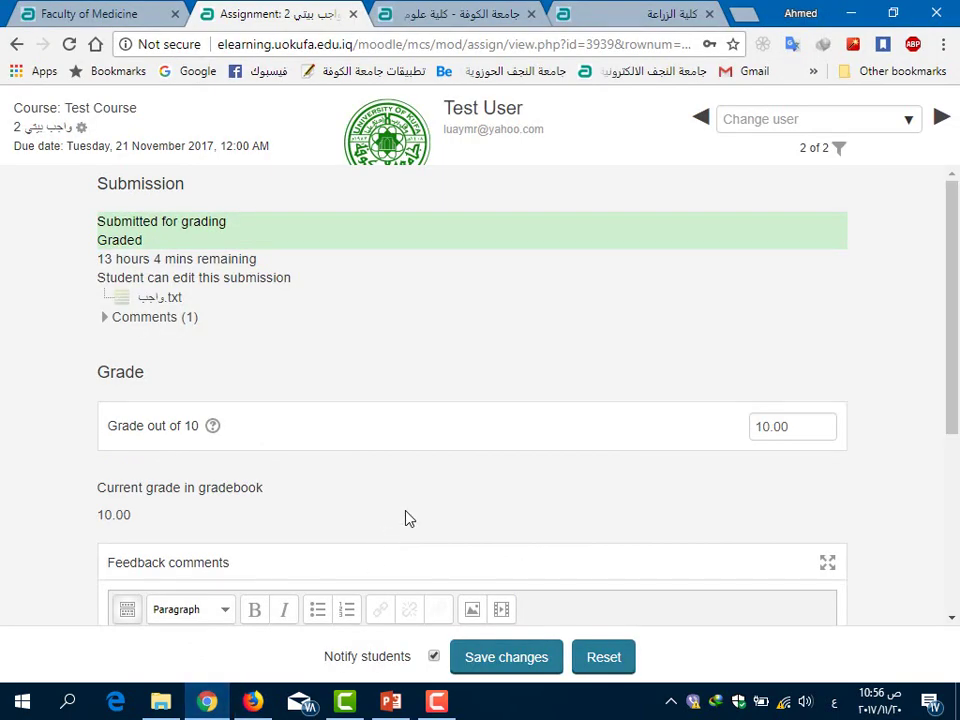
scroll(405, 518, down, 3)
click(521, 660)
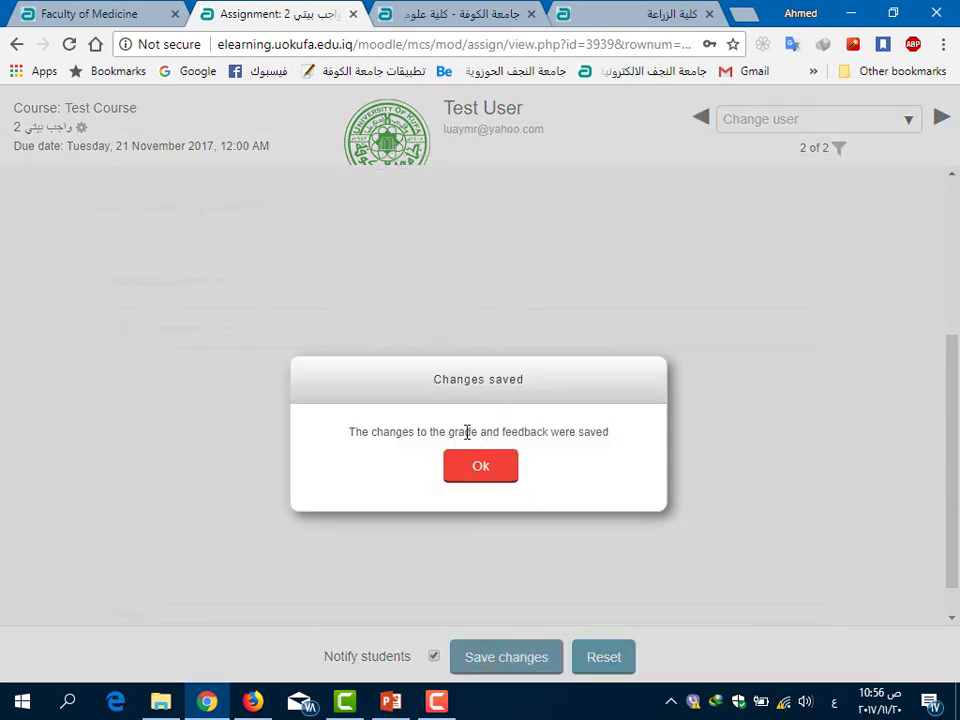
click(455, 465)
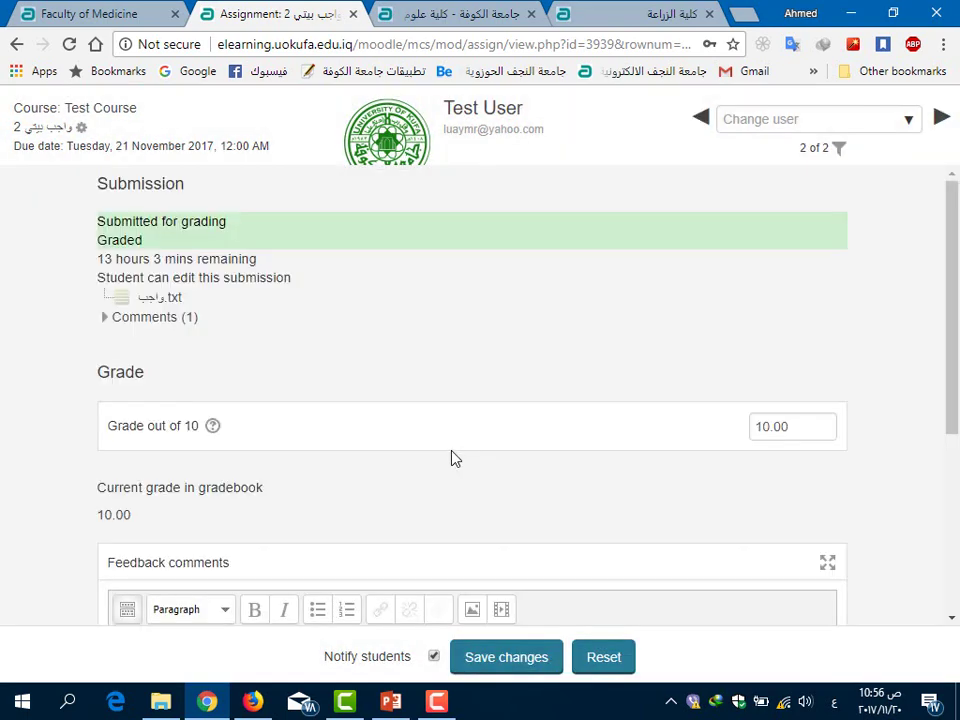
Leave the grading page for Test Course and reopen واجب بيتي 2 to check its grading summary.
click(44, 109)
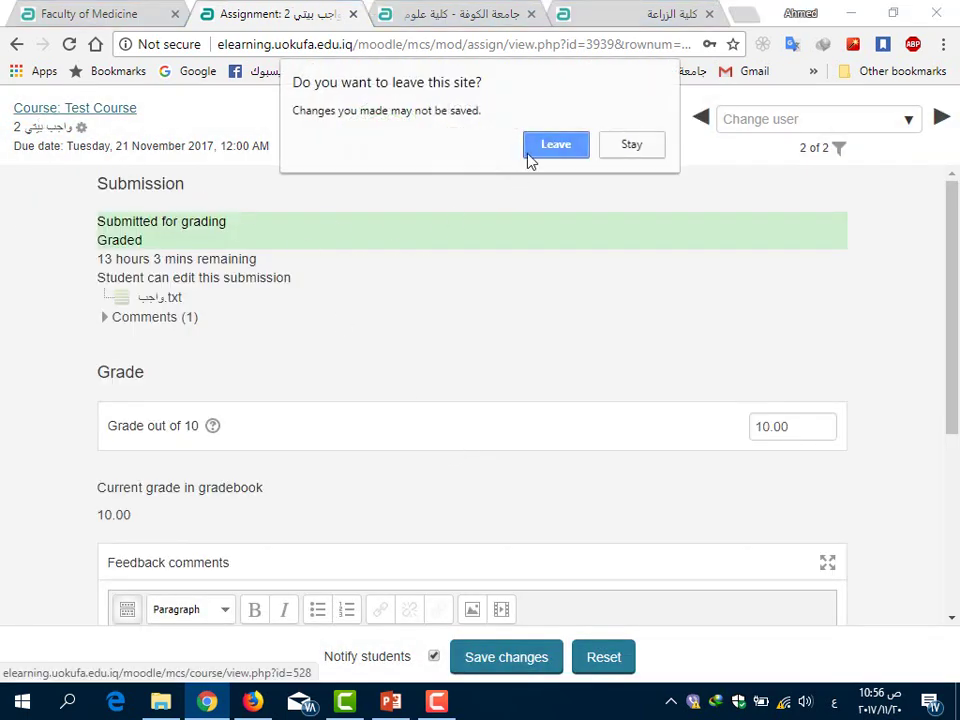
click(530, 151)
scroll(455, 383, down, 6)
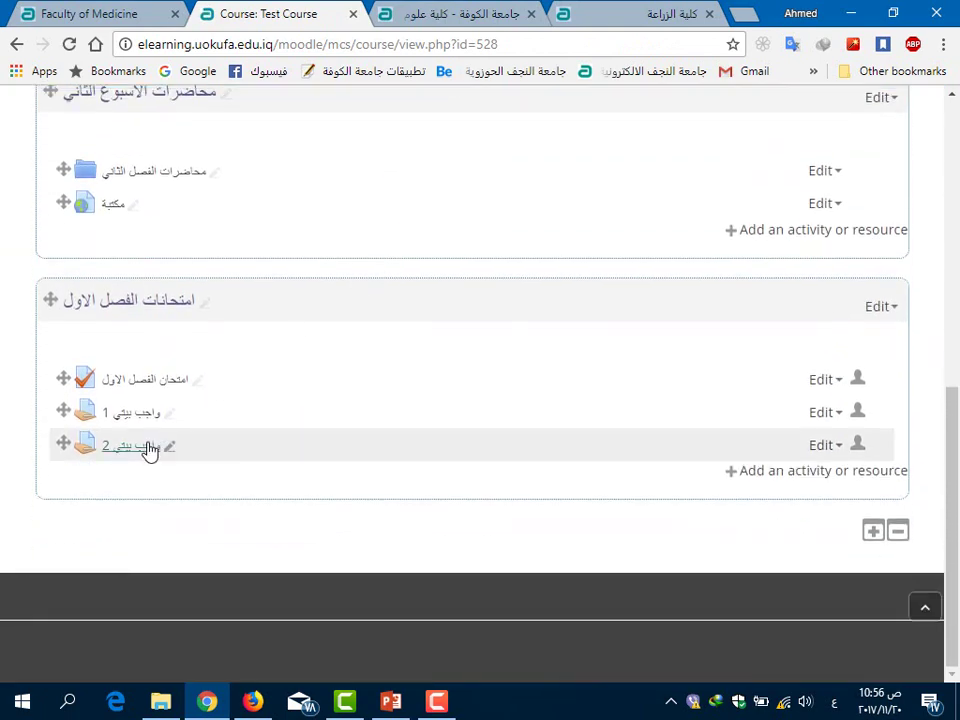
click(148, 448)
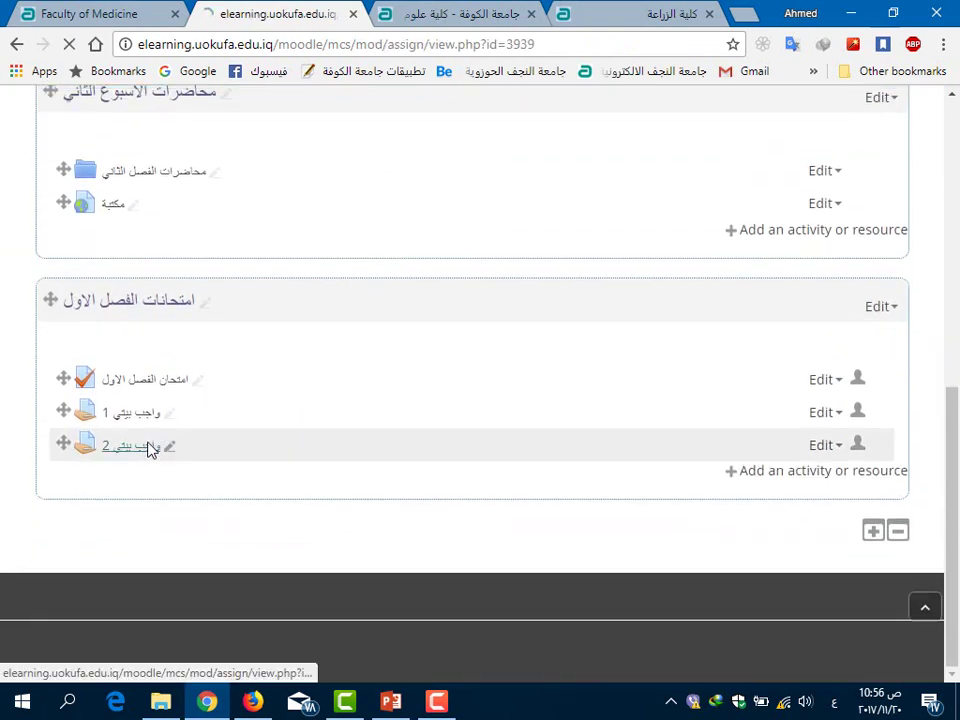
scroll(204, 437, down, 3)
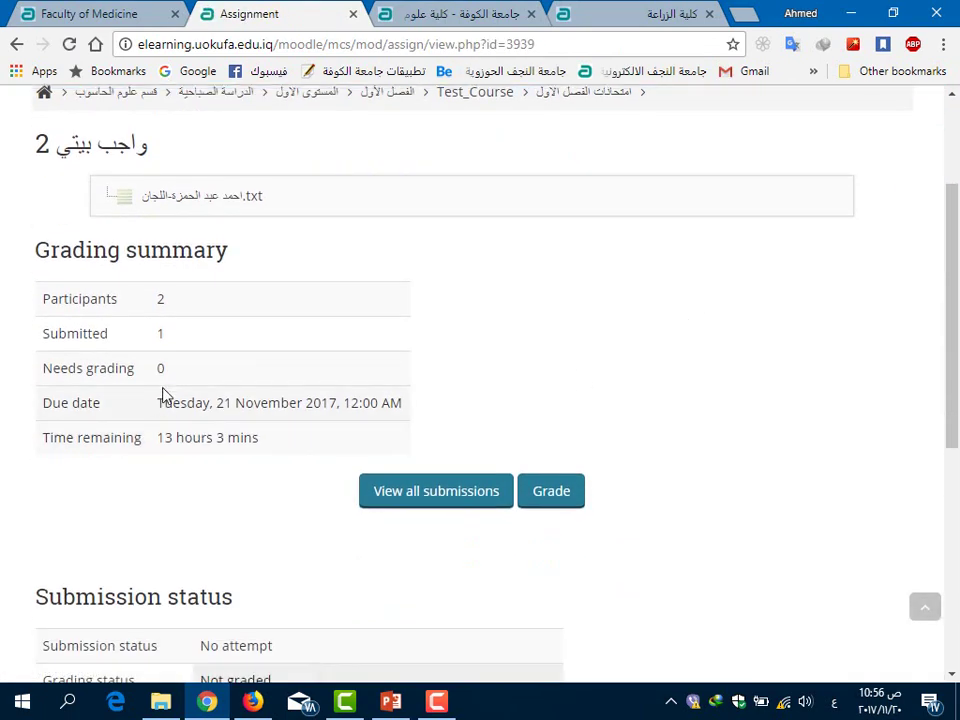
Switch to the student's session in Firefox, reload the assignment and examine the feedback grade and the teacher's submission comment.
key(alt+Tab)
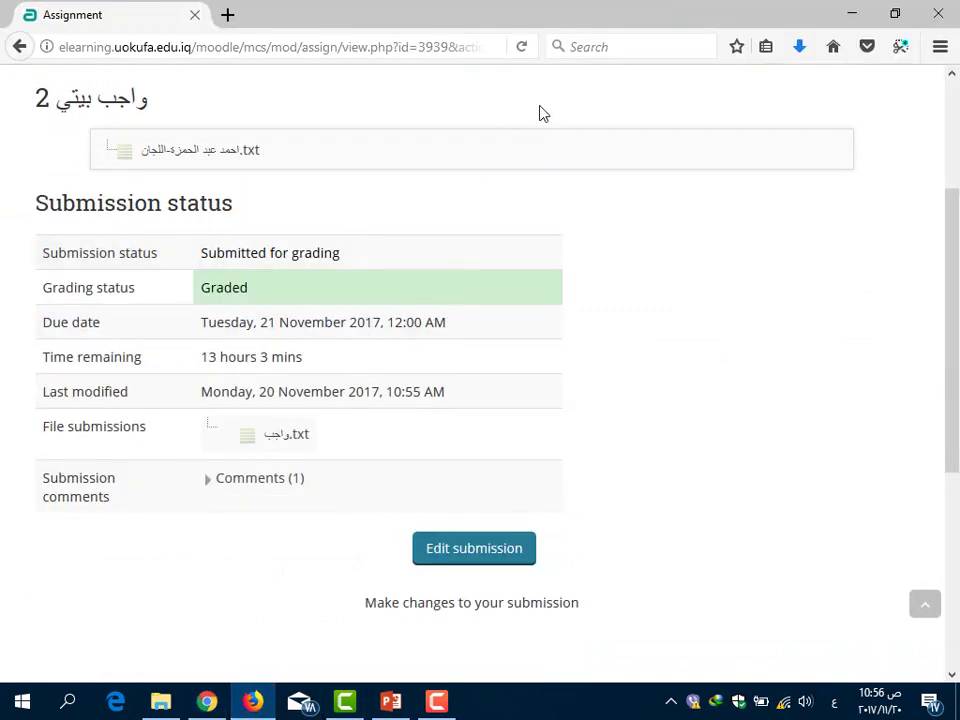
click(521, 48)
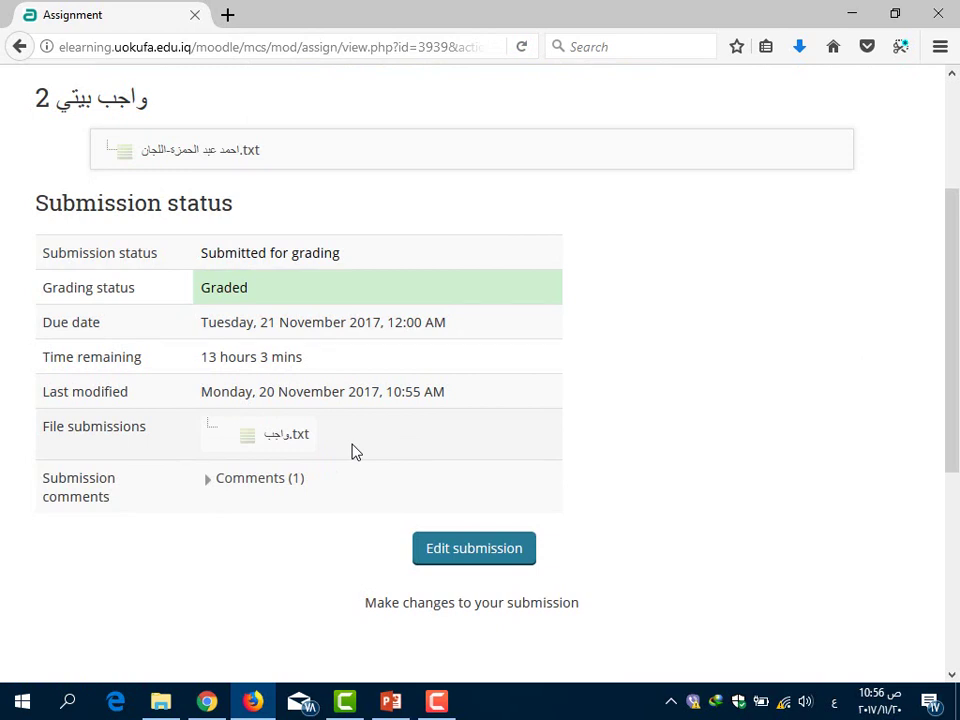
scroll(352, 452, down, 5)
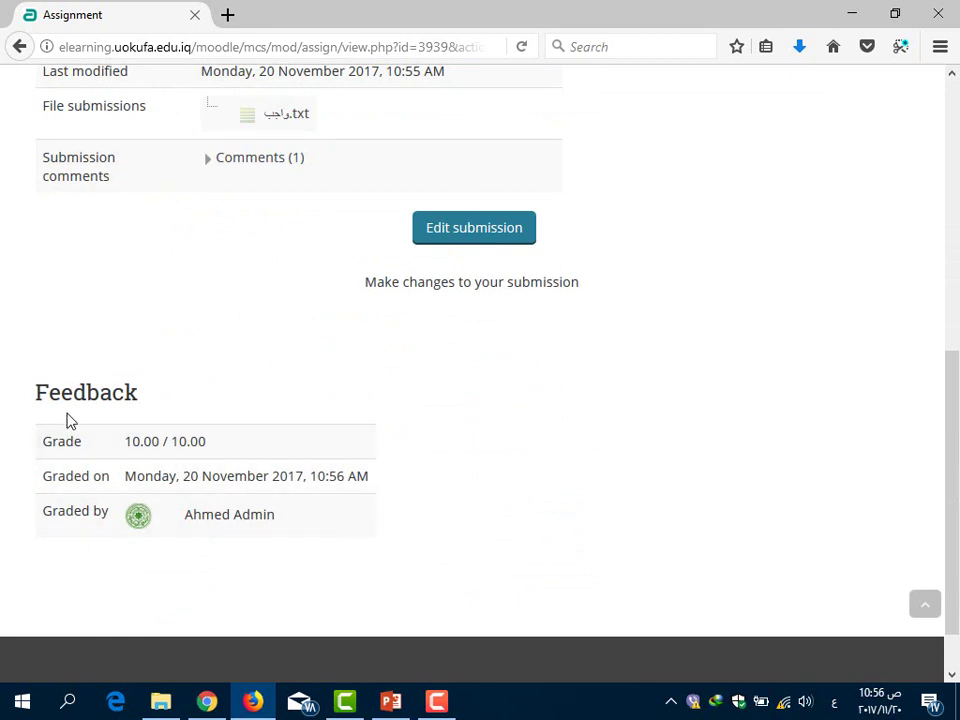
drag(124, 440, 228, 448)
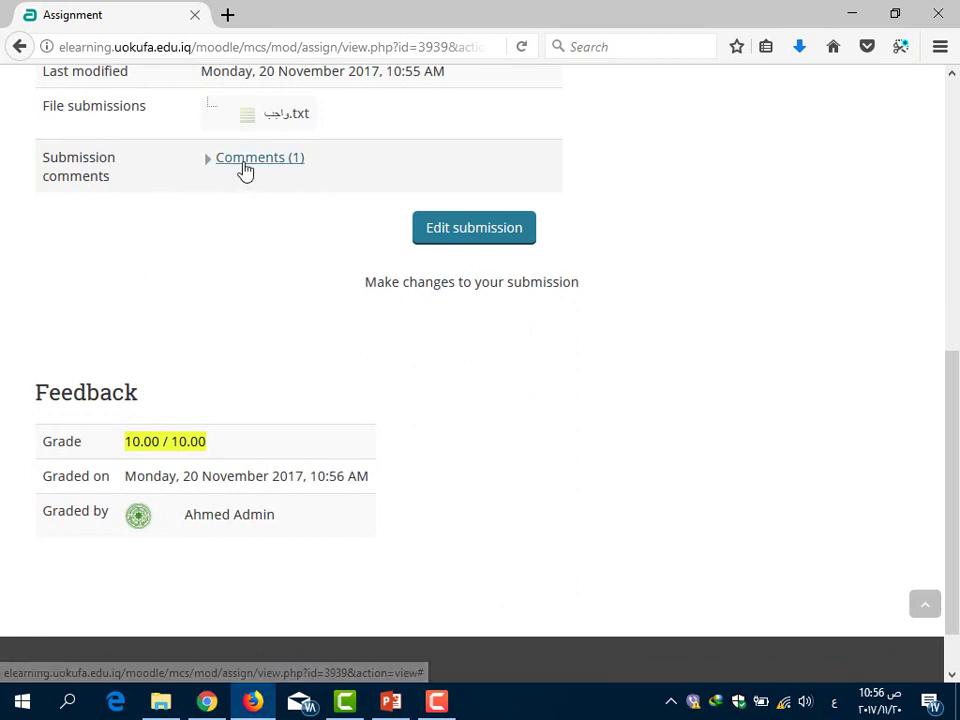
click(246, 169)
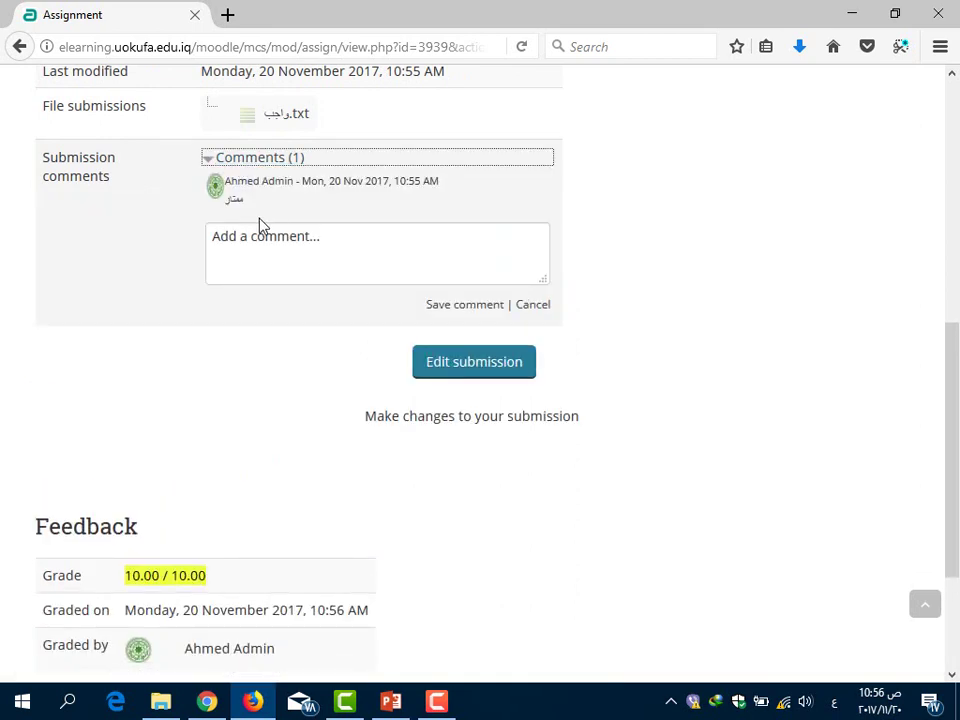
click(208, 162)
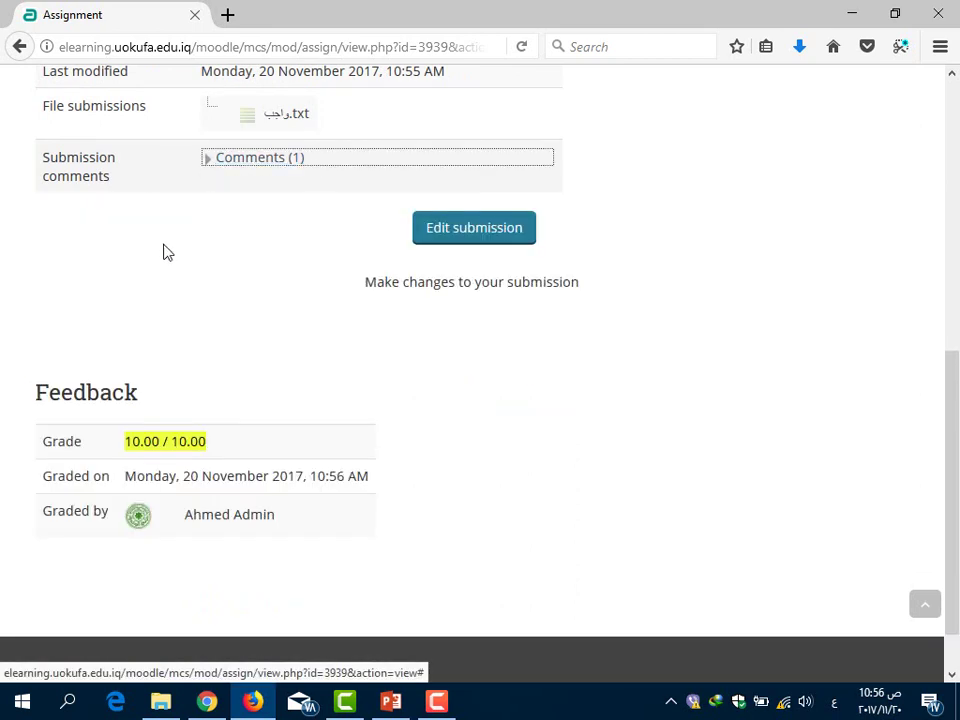
scroll(189, 343, up, 5)
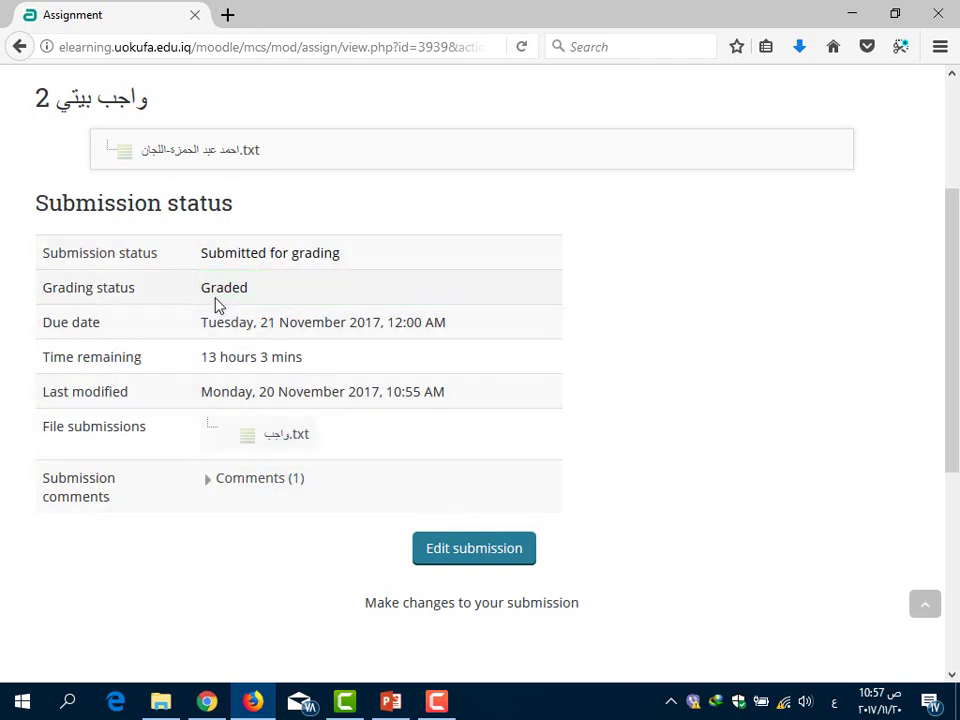
Recheck the grade under Feedback and expand the submission comments on the student's page for واجب بيتي 2.
scroll(243, 290, down, 6)
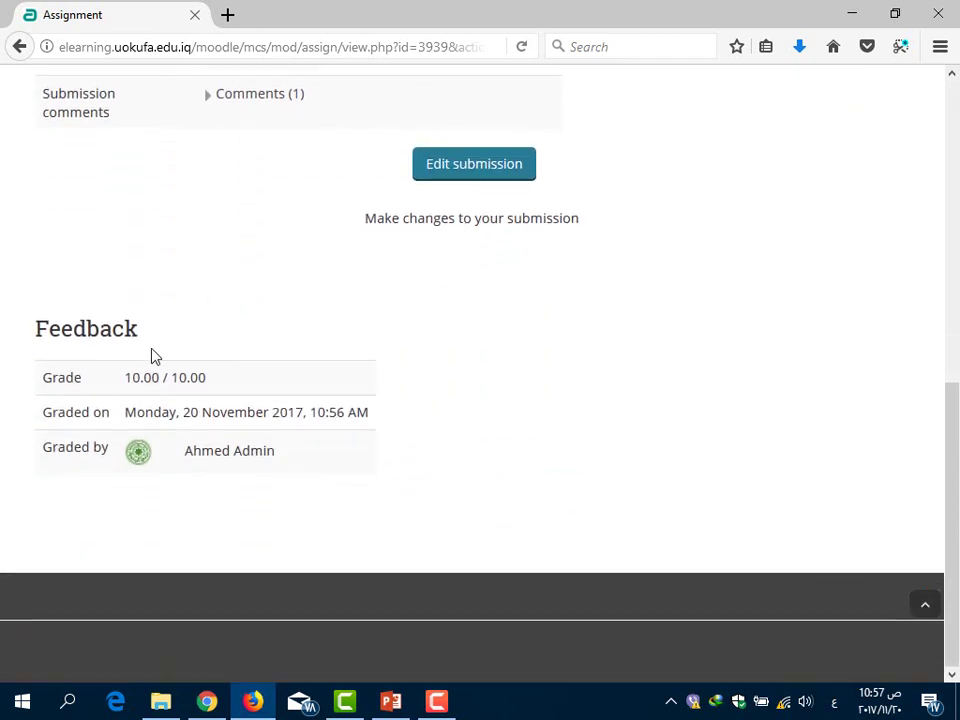
drag(128, 378, 207, 390)
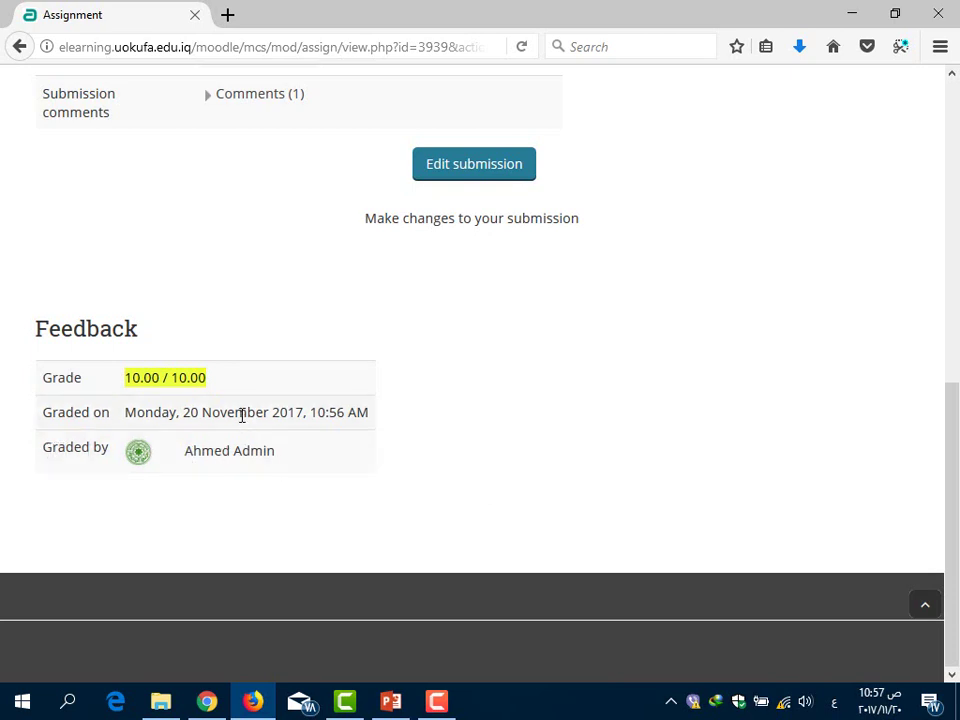
scroll(241, 415, up, 5)
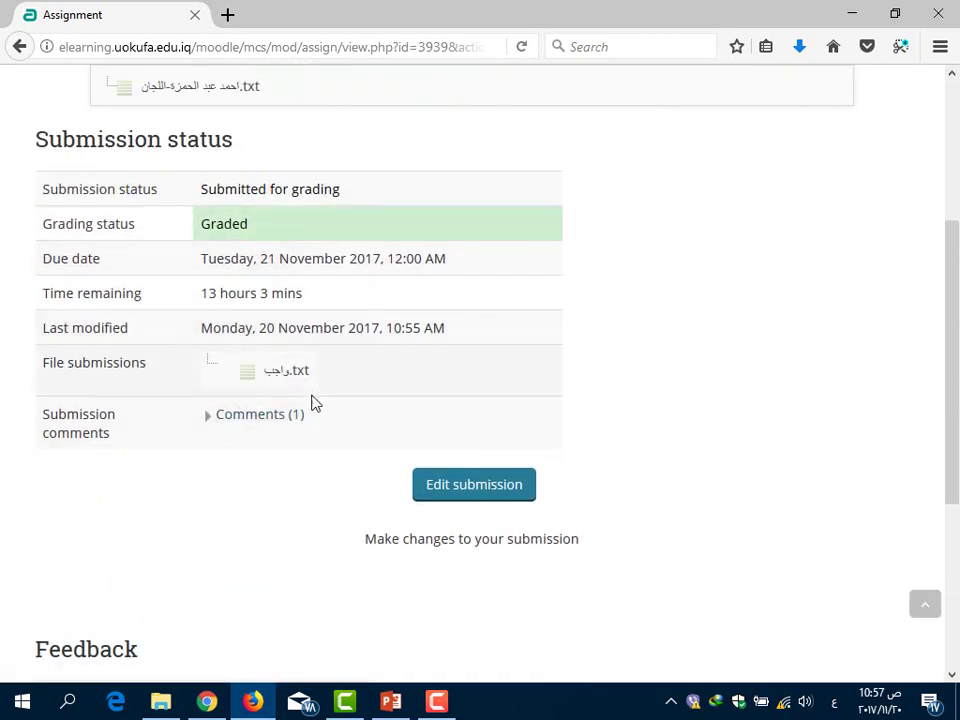
click(212, 418)
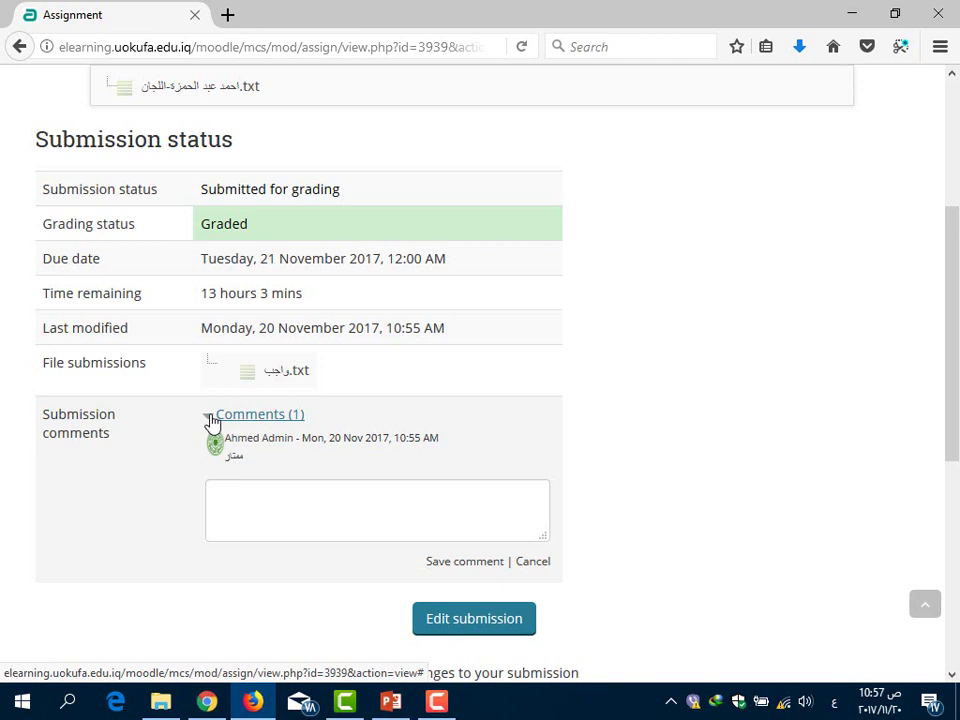
click(212, 418)
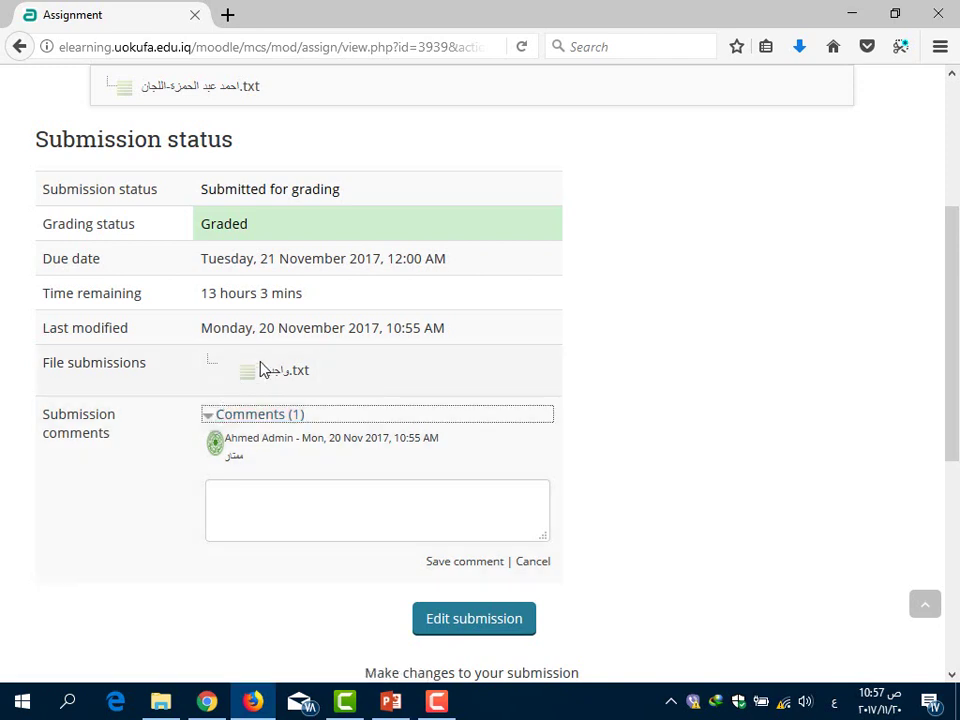
scroll(264, 386, down, 3)
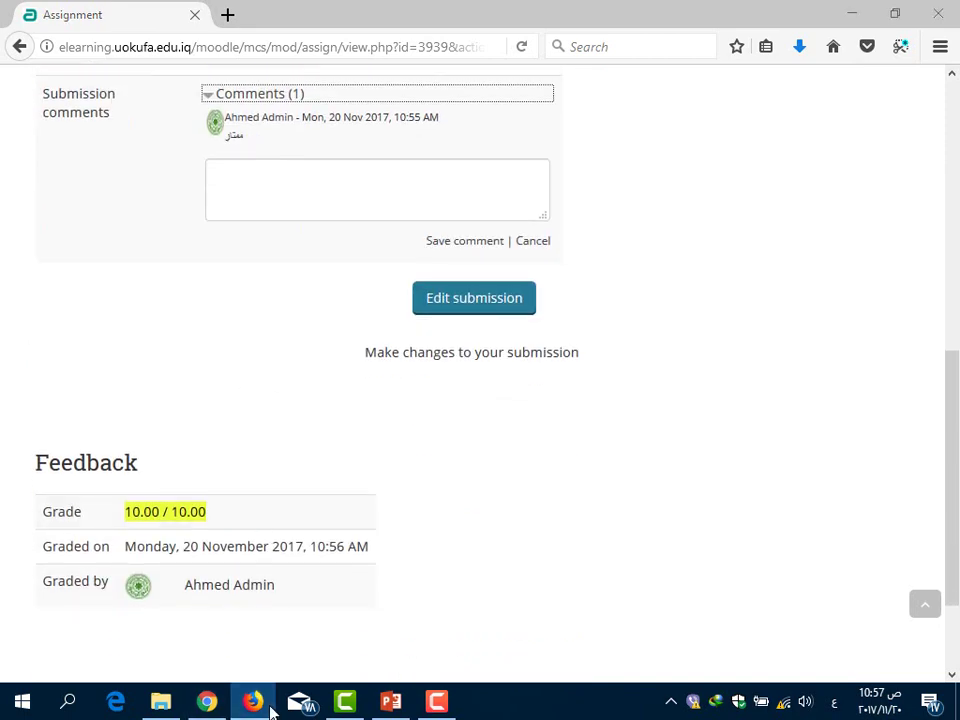
Switch to the teacher's session in Chrome and review the grading summary and submission status of واجب بيتي 2.
click(268, 705)
scroll(465, 505, down, 2)
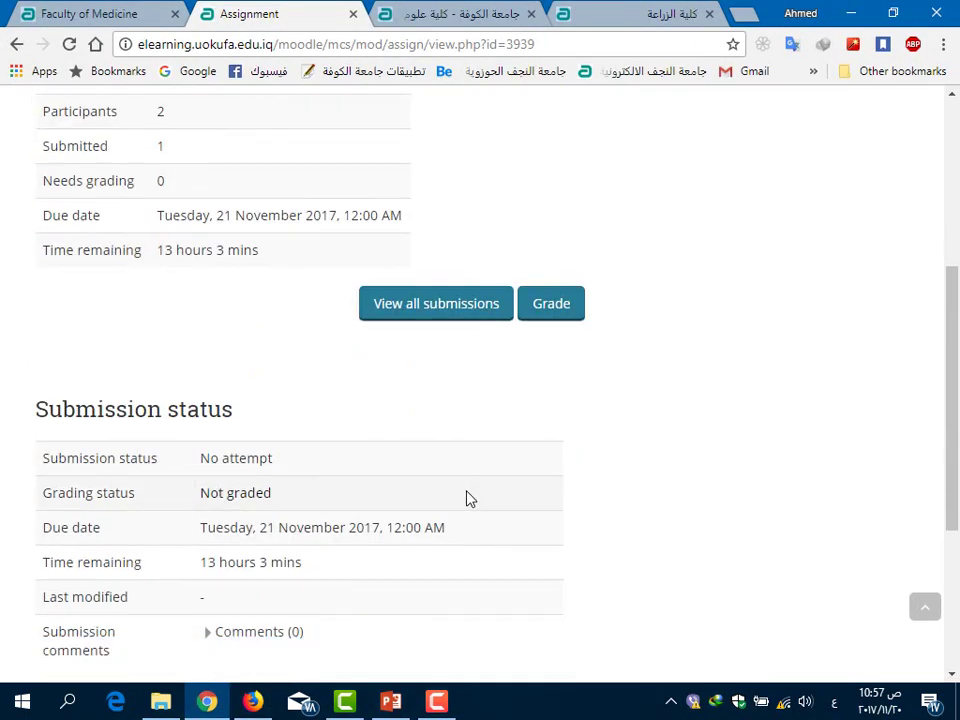
scroll(491, 381, down, 2)
scroll(491, 381, up, 2)
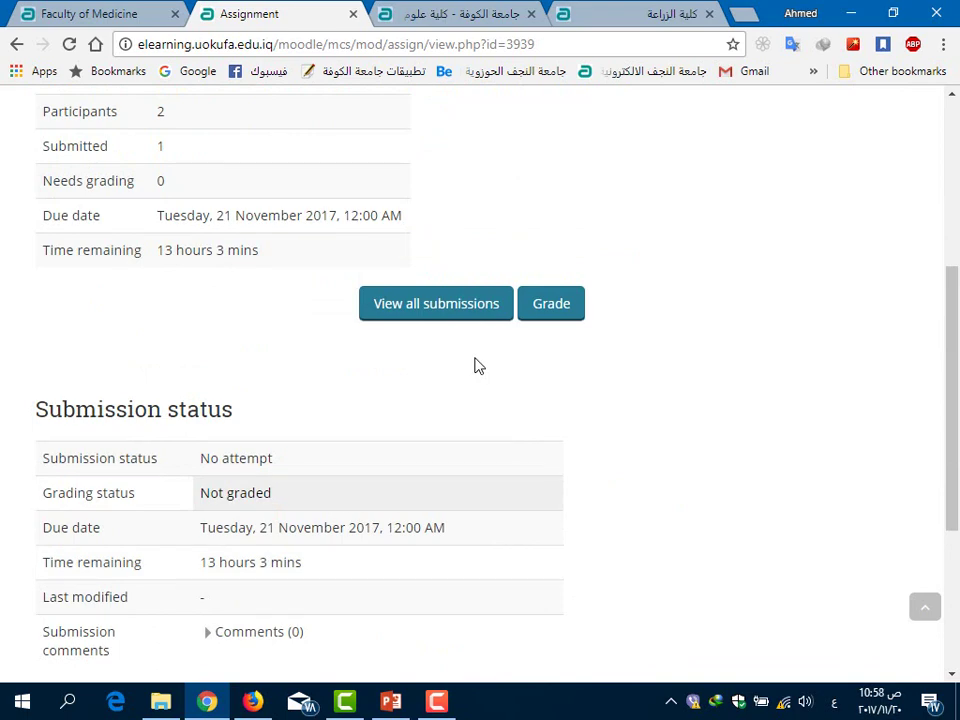
scroll(488, 375, down, 2)
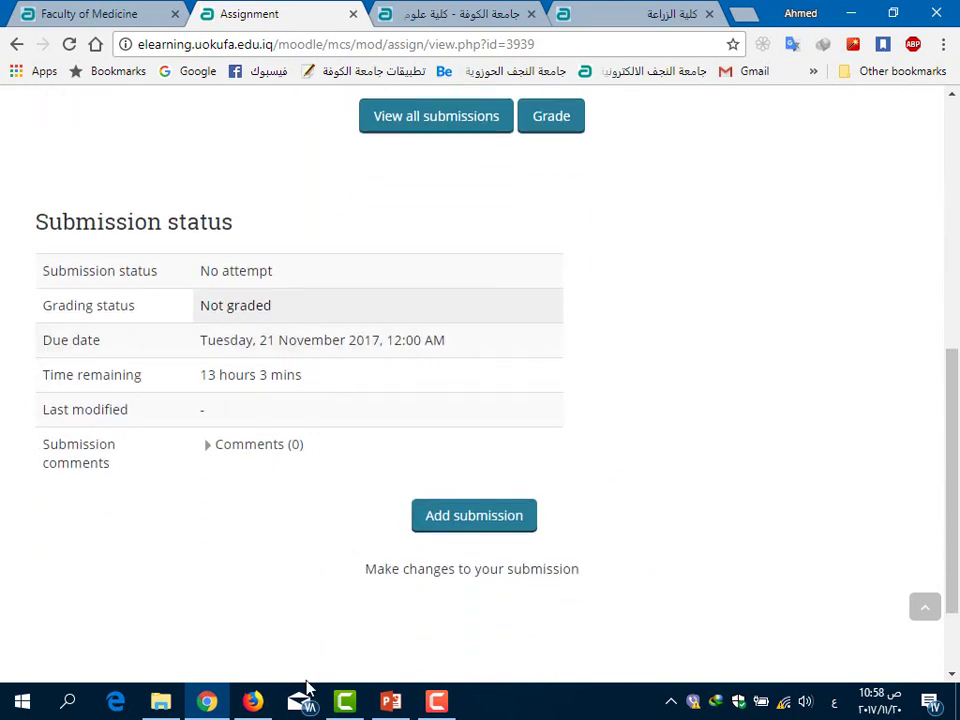
Return to the student's session in Firefox, open the submission for editing and delete the attached واجب.txt file.
click(252, 701)
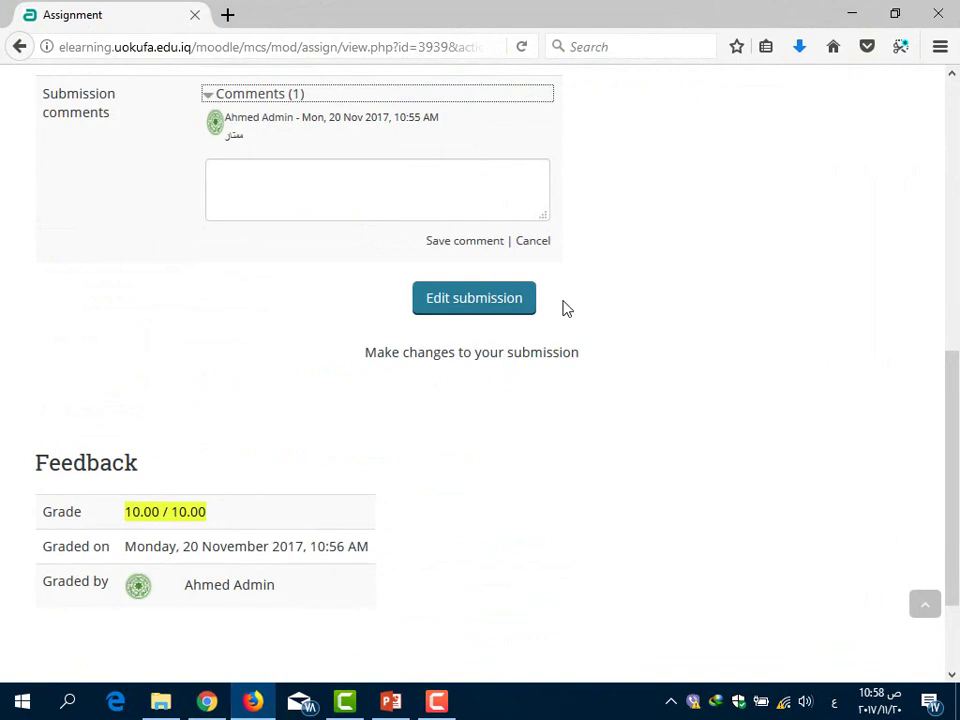
click(478, 302)
scroll(437, 257, down, 2)
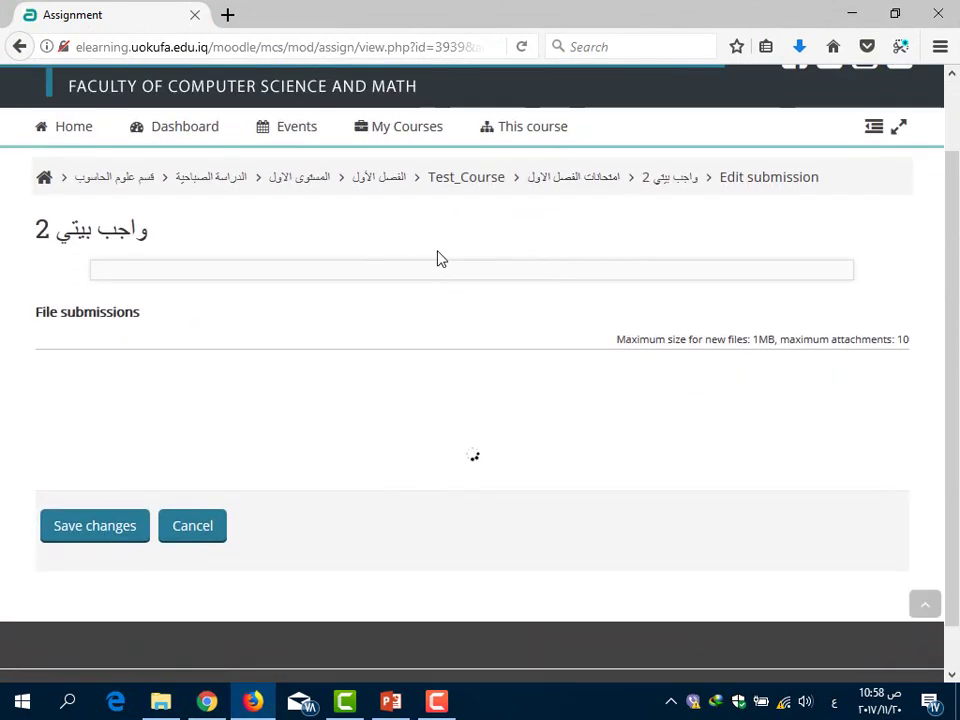
click(75, 439)
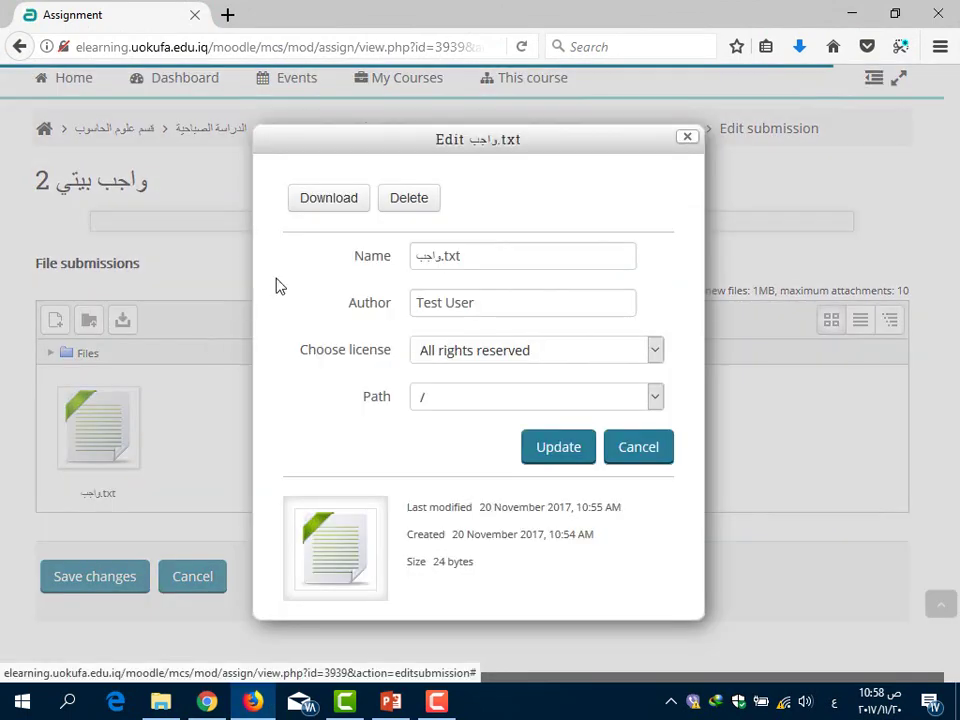
click(405, 200)
click(432, 420)
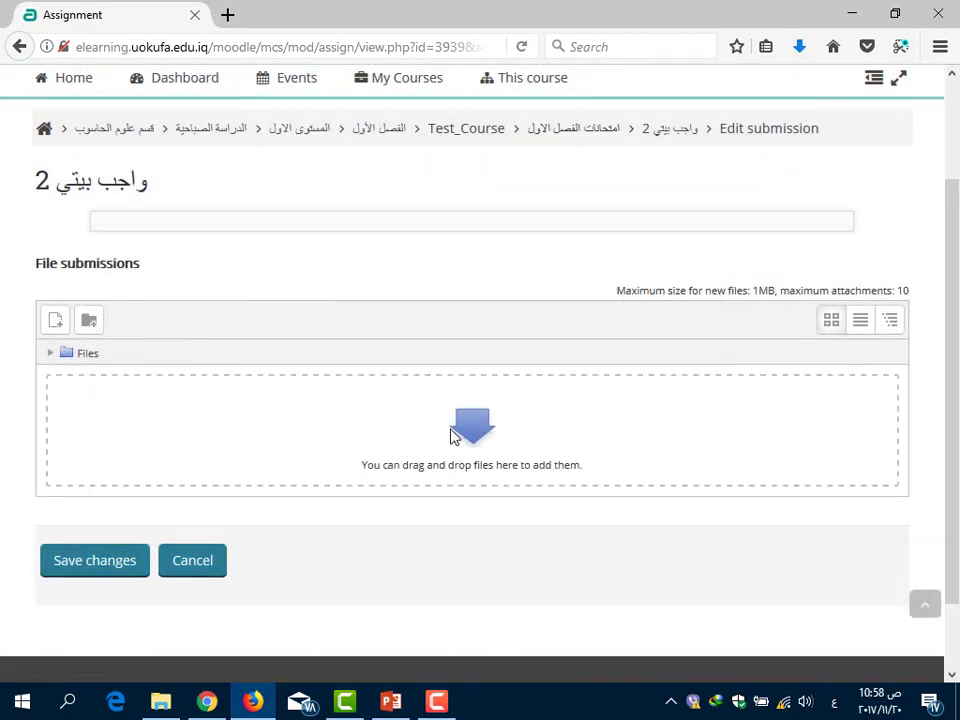
Try to add المحاضرة الاولى.pdf from the desktop to the file submissions, and dismiss the resulting message.
key(super+d)
click(397, 424)
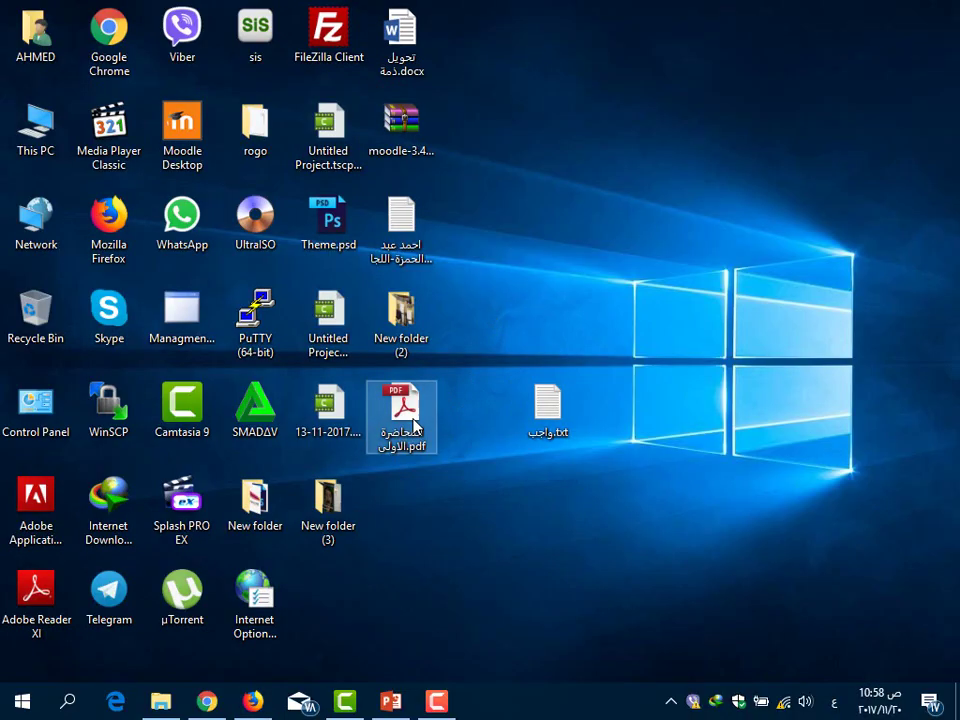
mouse_move(397, 424)
mouse_down()
mouse_move(195, 625)
mouse_move(277, 592)
mouse_move(325, 640)
mouse_move(258, 700)
mouse_move(270, 696)
mouse_move(403, 411)
mouse_up()
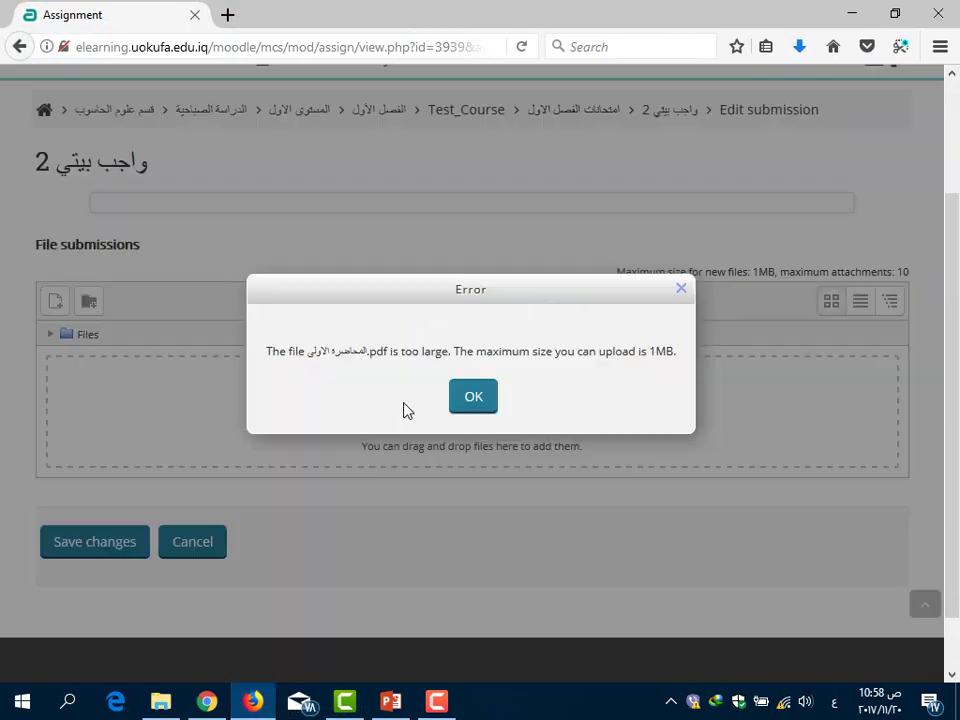
click(473, 398)
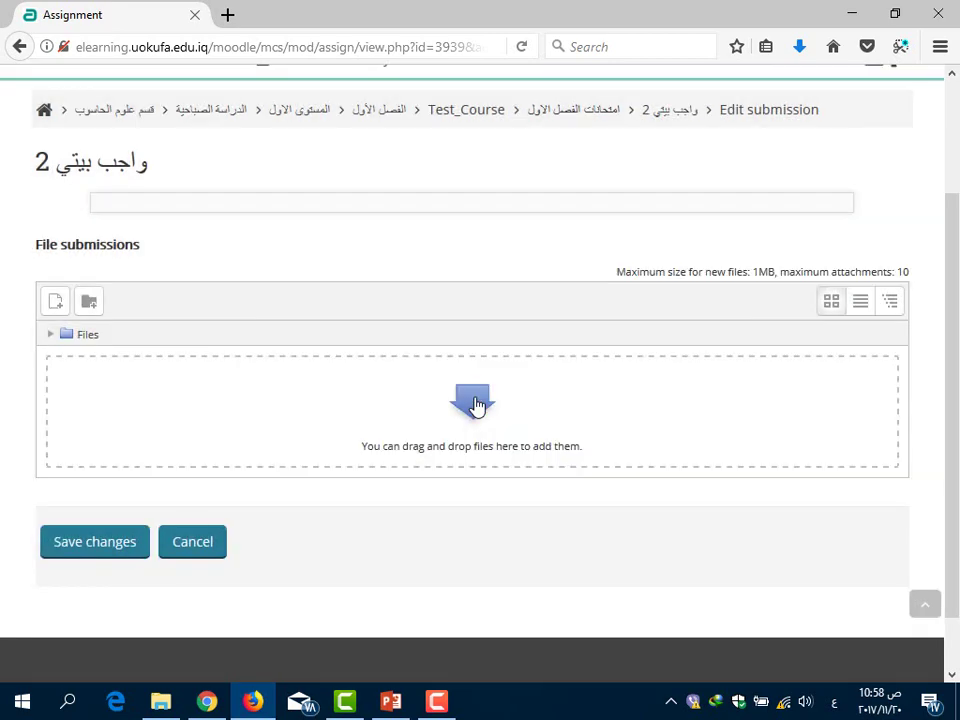
Switch to the teacher's session in Chrome, show the page's blocks and expand Site administration.
click(207, 701)
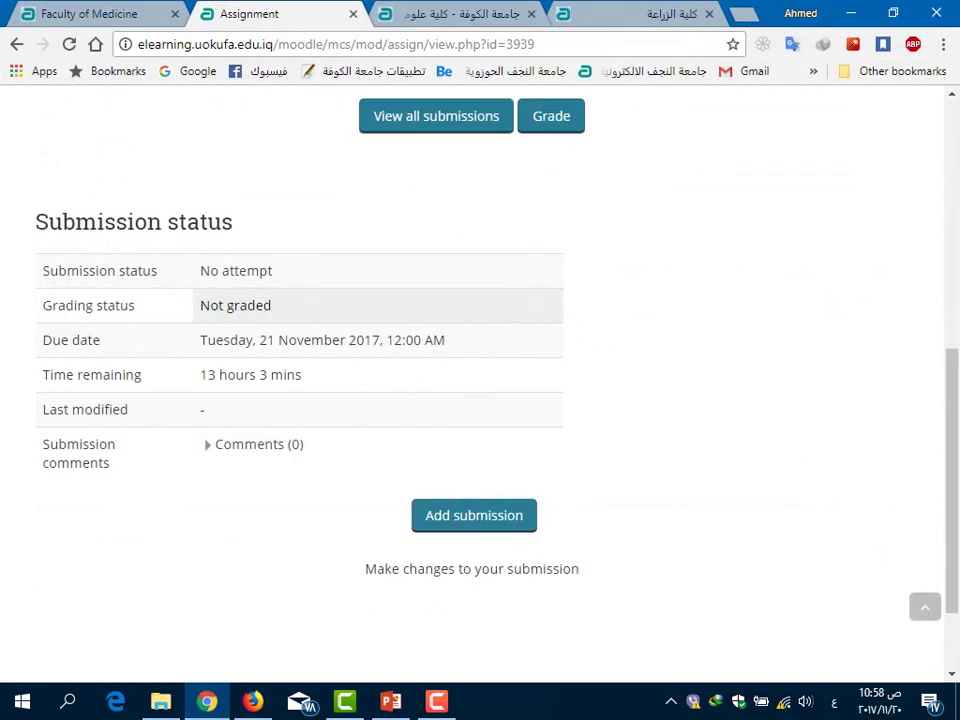
scroll(911, 253, up, 10)
click(872, 238)
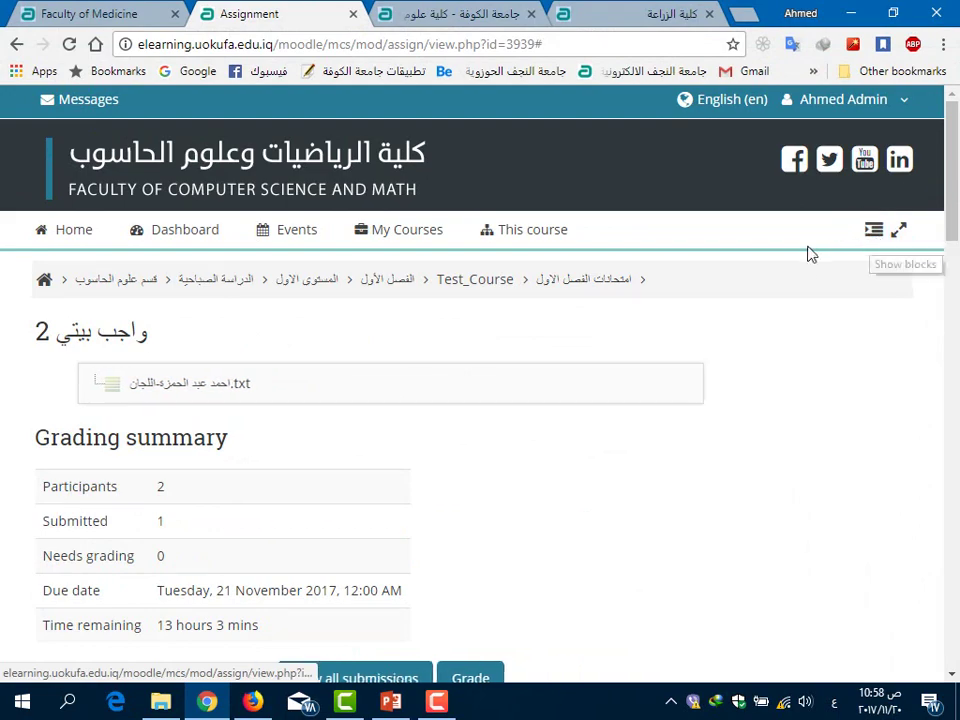
scroll(746, 296, down, 10)
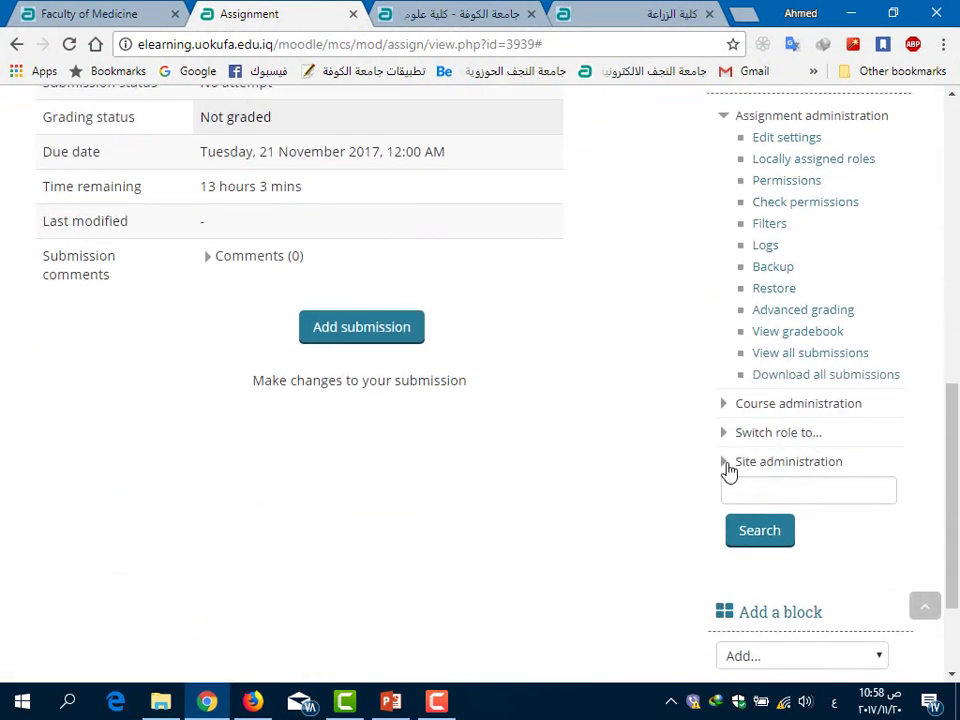
click(726, 463)
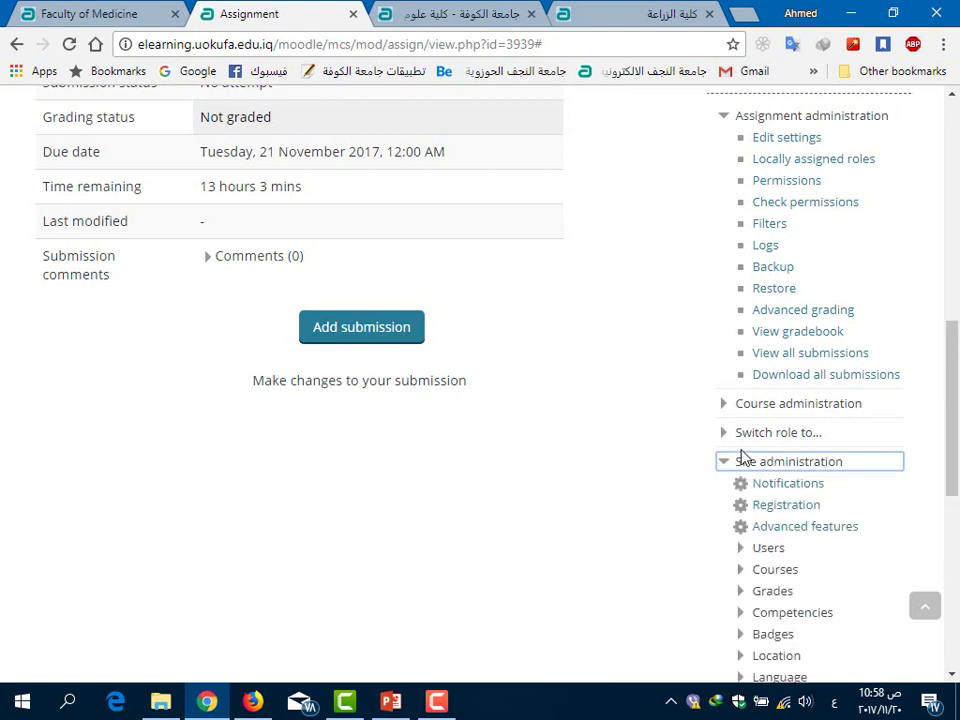
Find the Assignment settings under Plugins, Activity modules, Assignment, and view them in a new browser tab.
scroll(782, 369, down, 3)
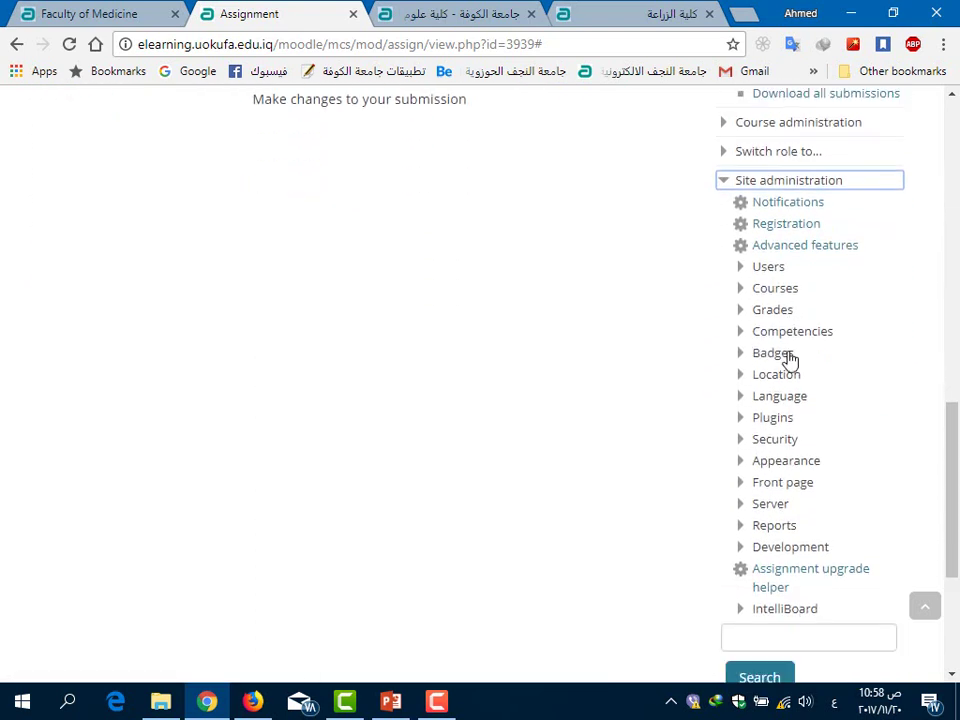
click(742, 418)
scroll(748, 425, down, 2)
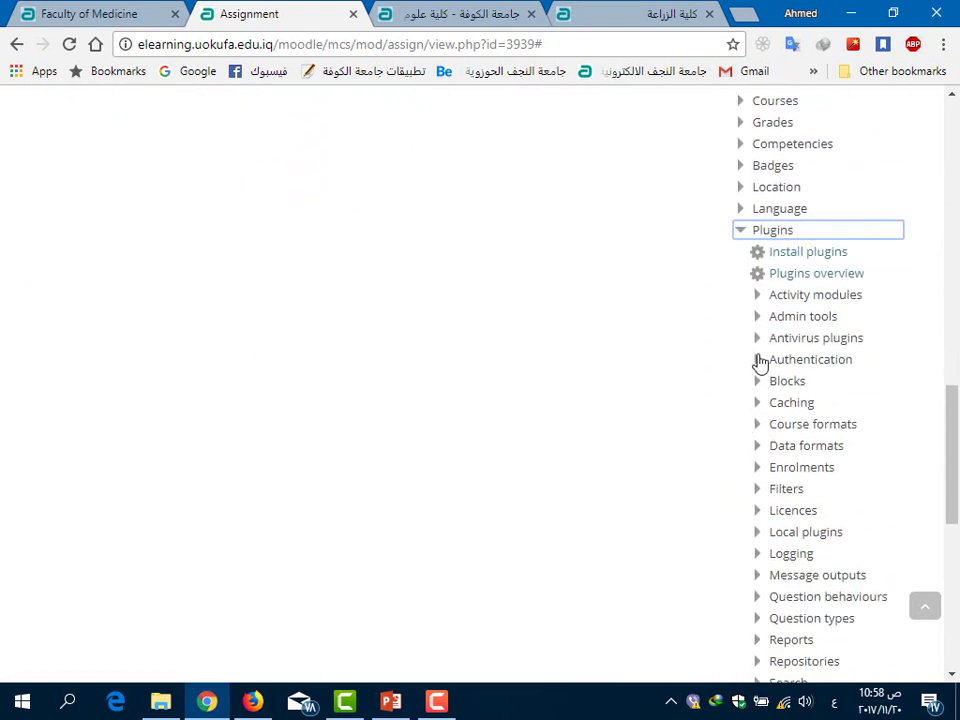
click(758, 296)
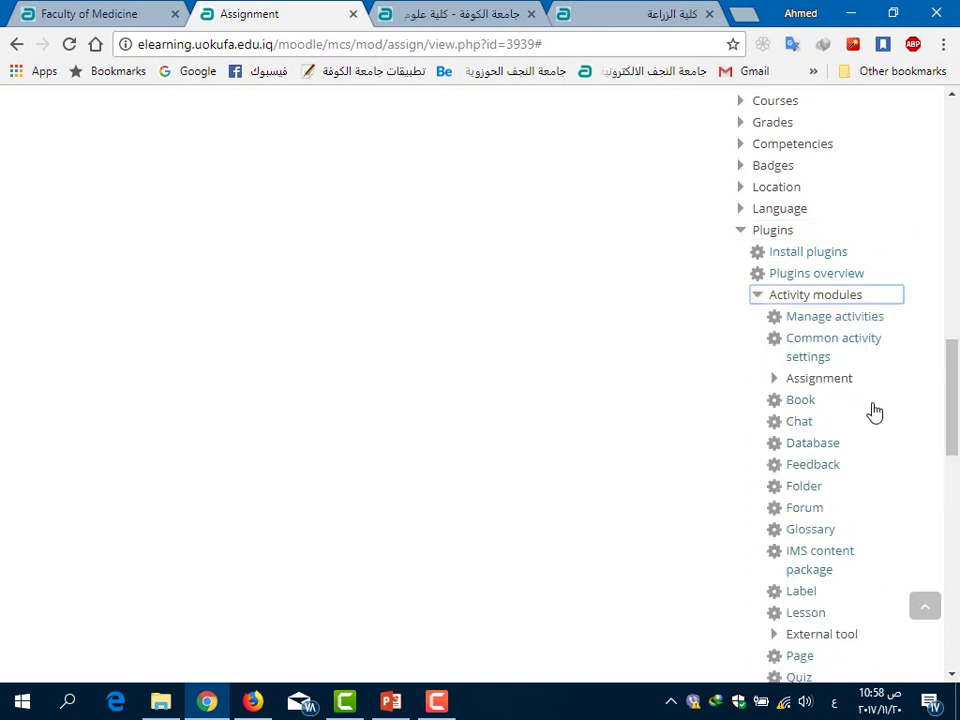
click(776, 380)
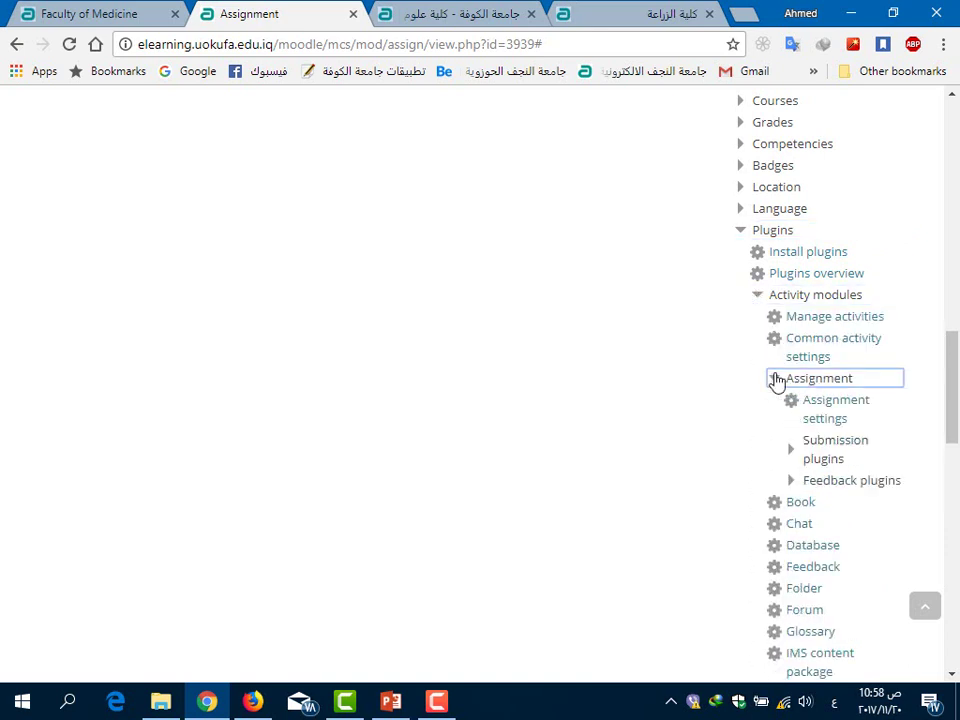
middle_click(834, 407)
click(407, 10)
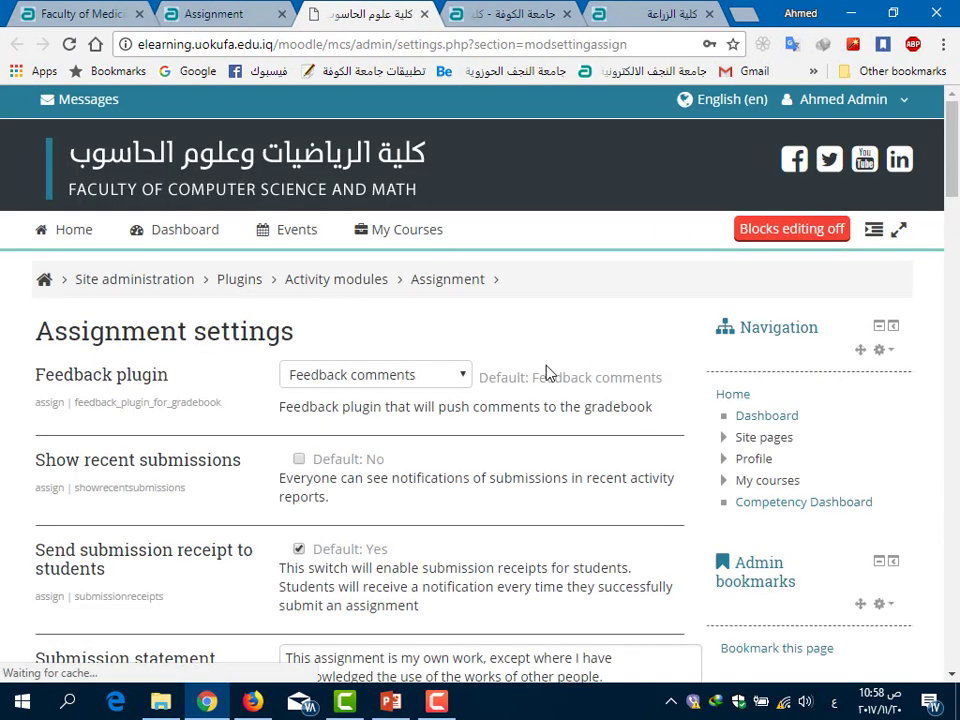
Examine the site-wide assignment settings, including the submission dates, attempts, group submission and marking defaults.
scroll(542, 364, down, 5)
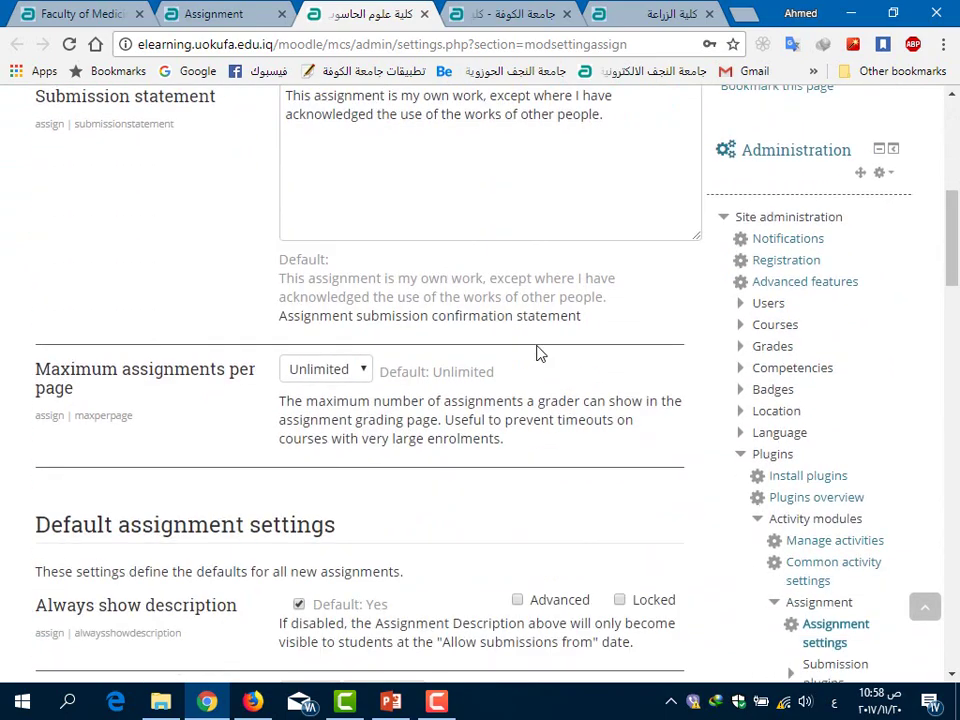
scroll(536, 352, down, 6)
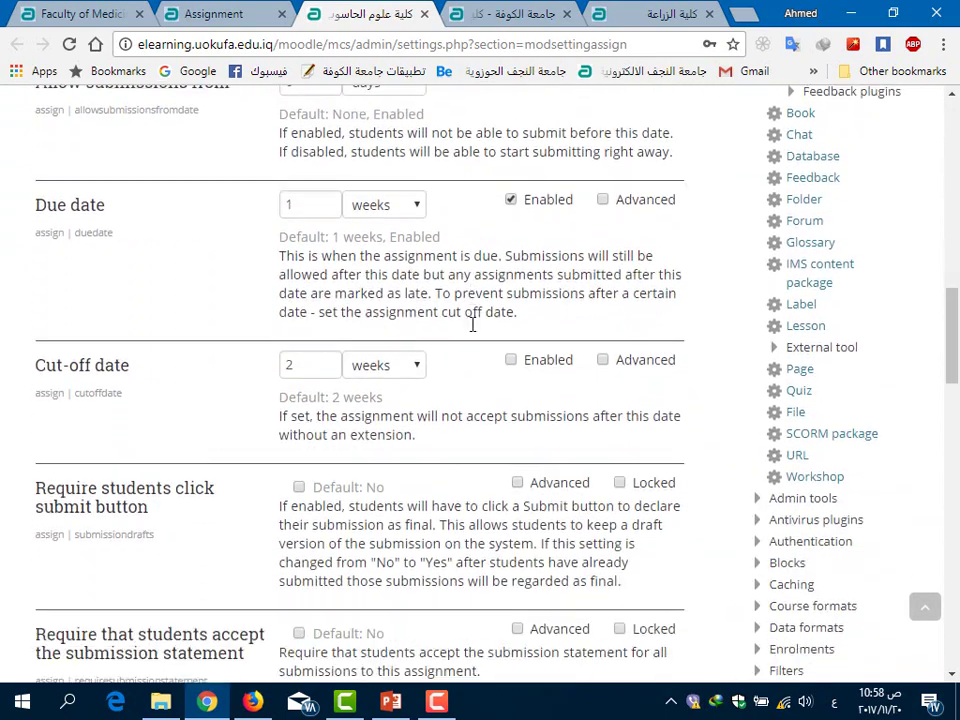
scroll(473, 325, down, 4)
scroll(478, 330, down, 2)
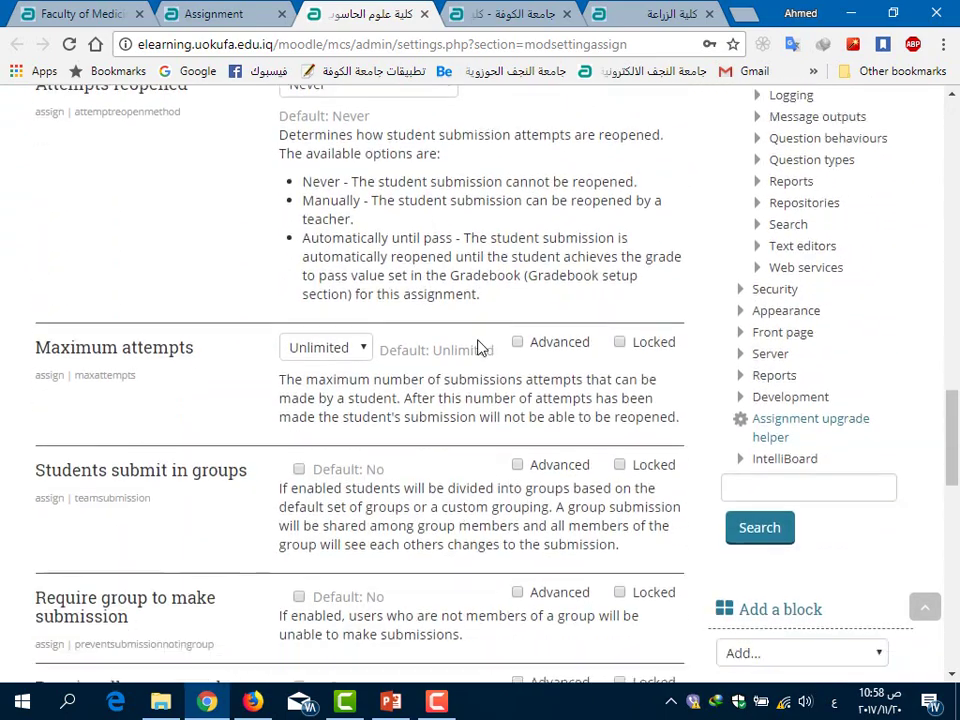
scroll(480, 340, down, 10)
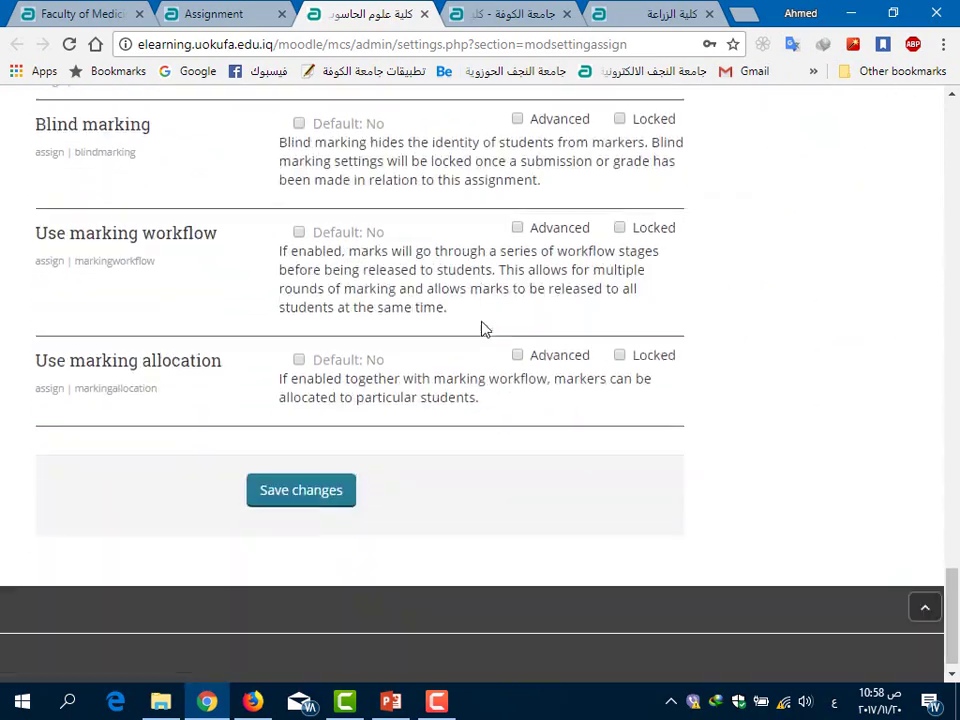
scroll(482, 328, up, 15)
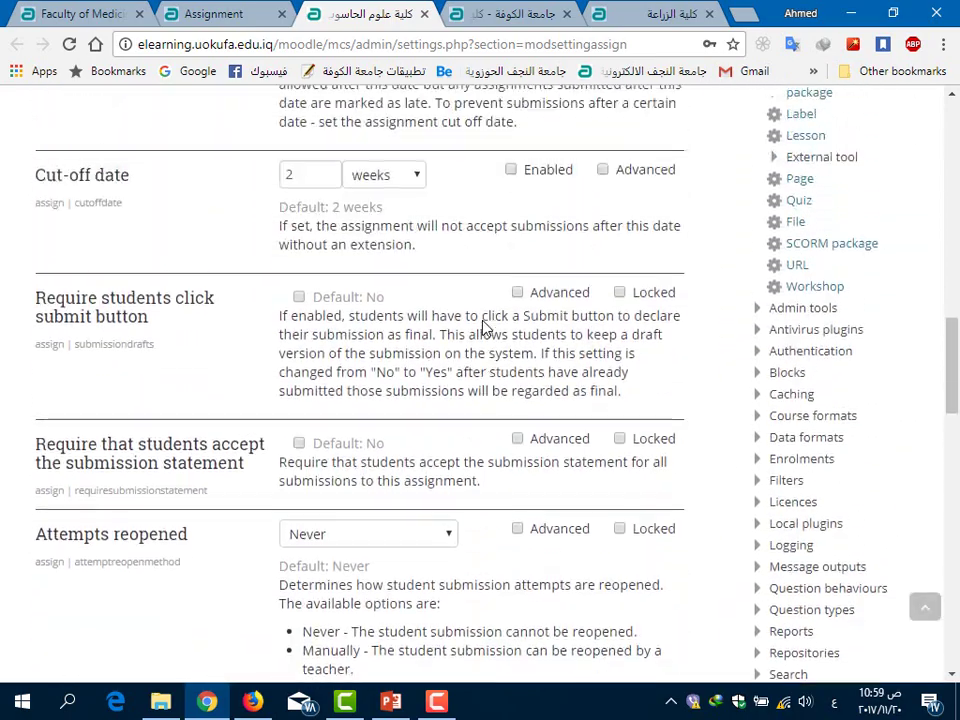
scroll(482, 328, up, 8)
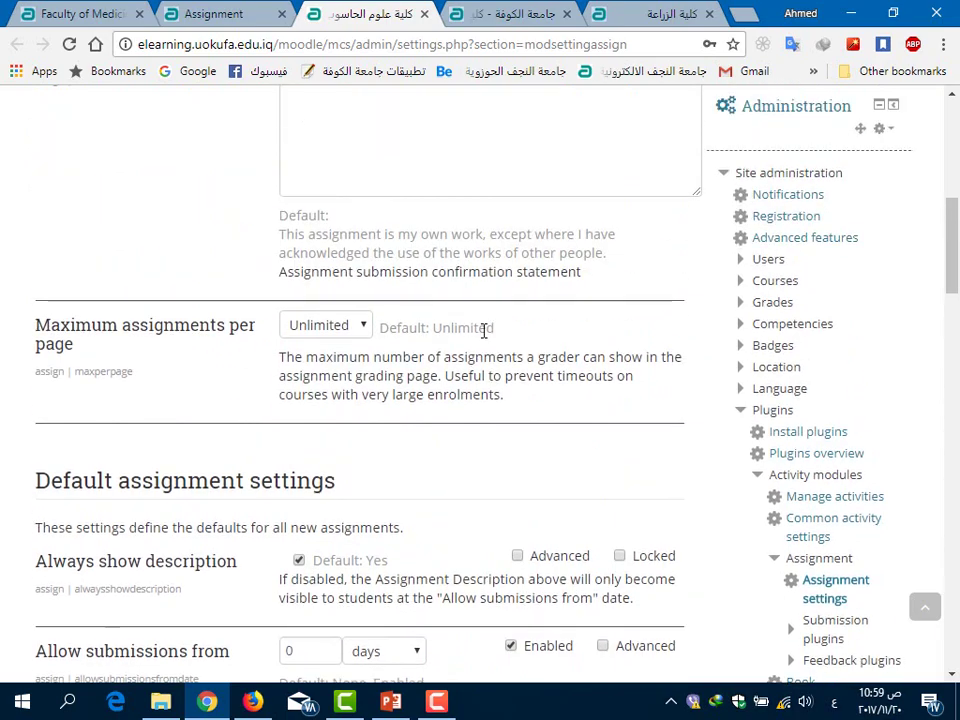
scroll(253, 360, up, 5)
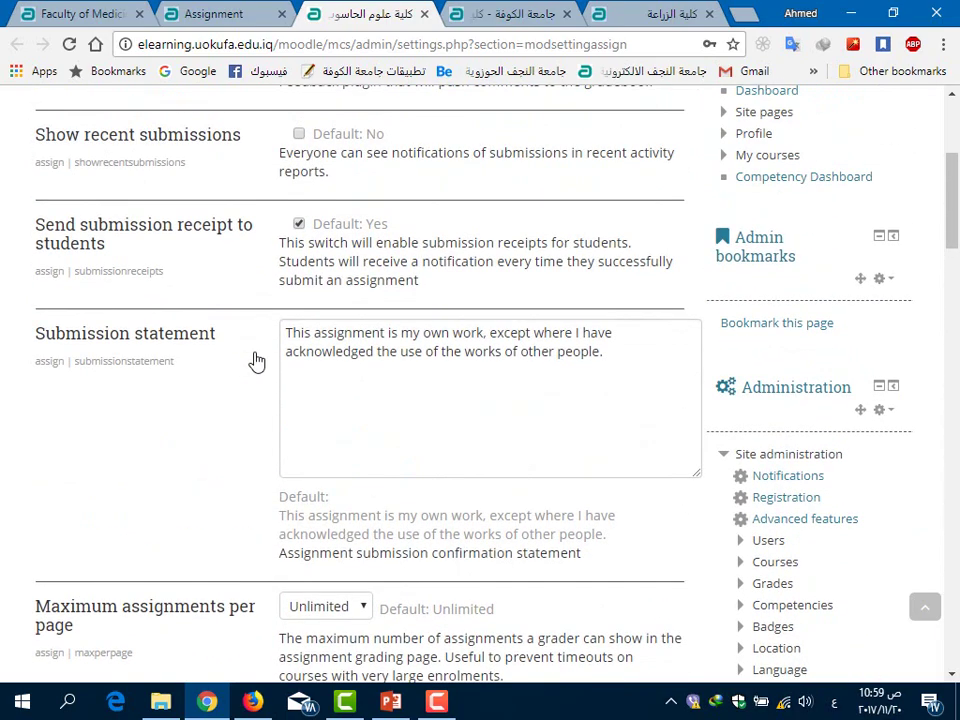
Expand the assignment submission plugins in the site administration and open the page for managing them.
scroll(737, 414, down, 5)
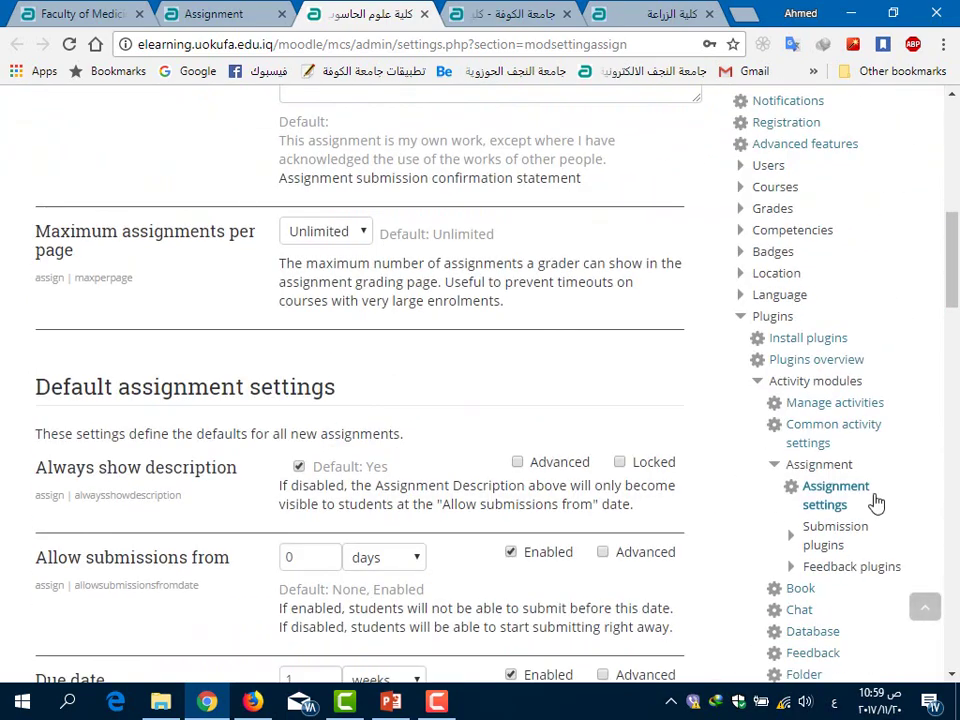
click(840, 537)
scroll(825, 525, down, 1)
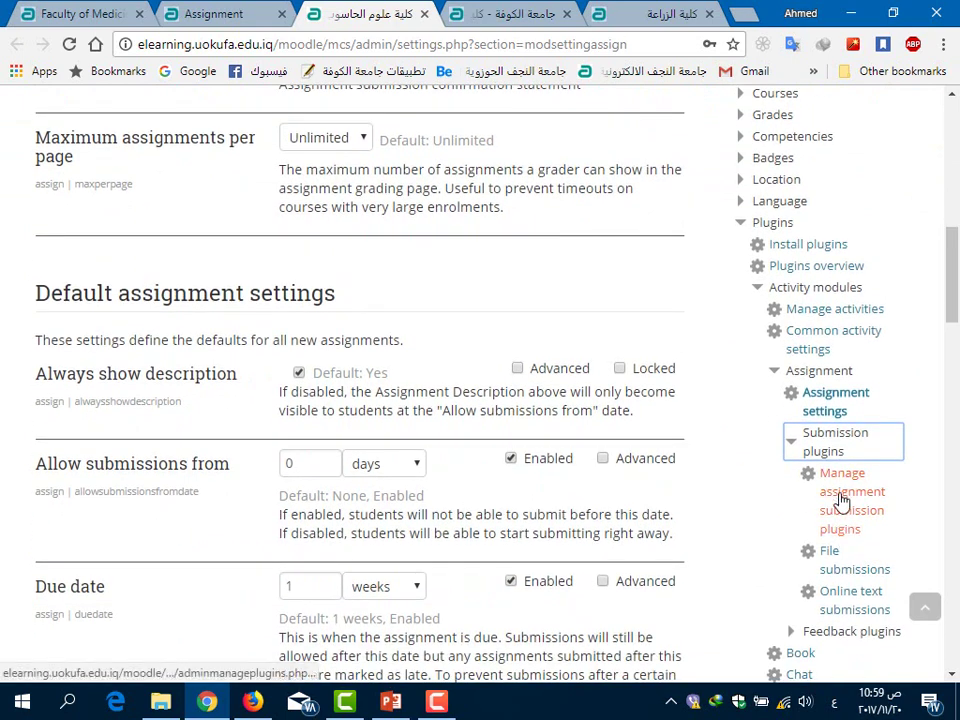
click(837, 497)
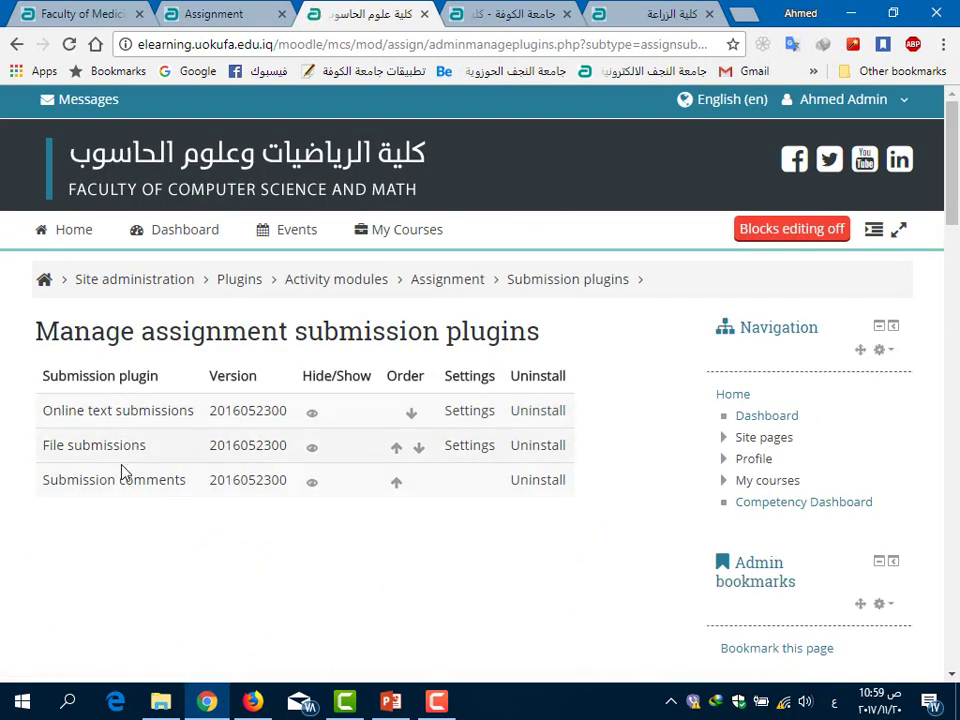
Open the settings of the File submissions plugin and view the available maximum submission sizes.
click(465, 446)
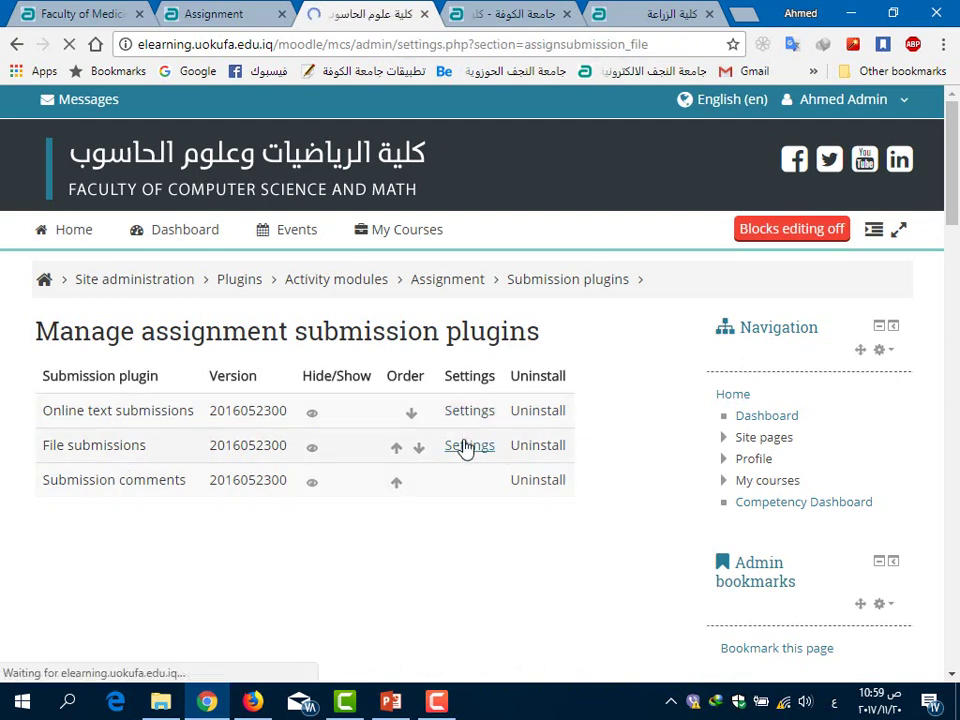
scroll(472, 417, down, 2)
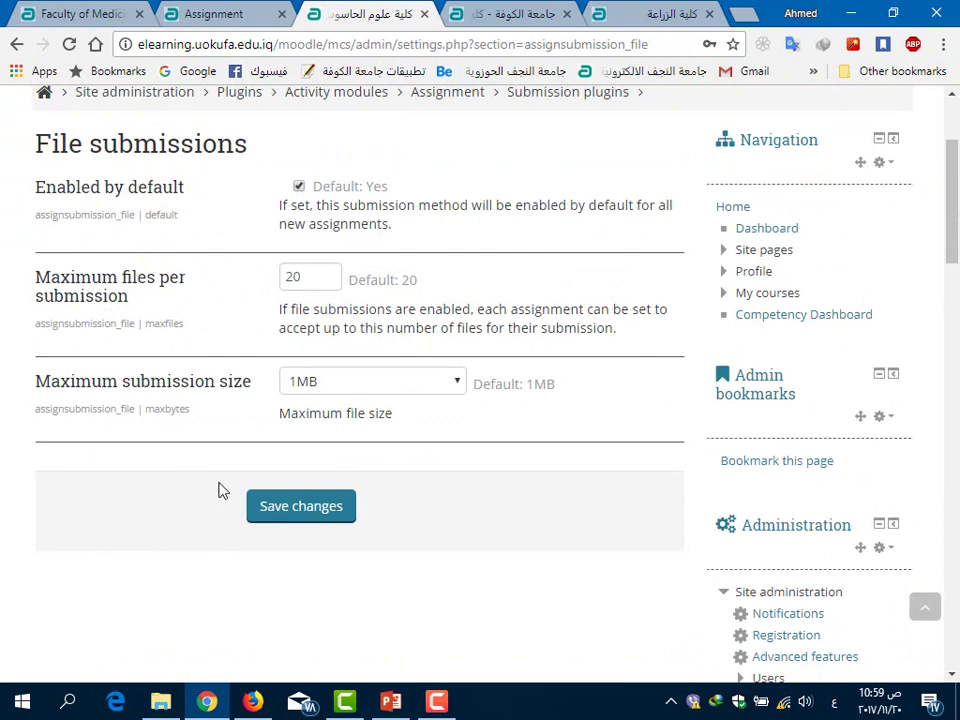
click(450, 381)
click(451, 381)
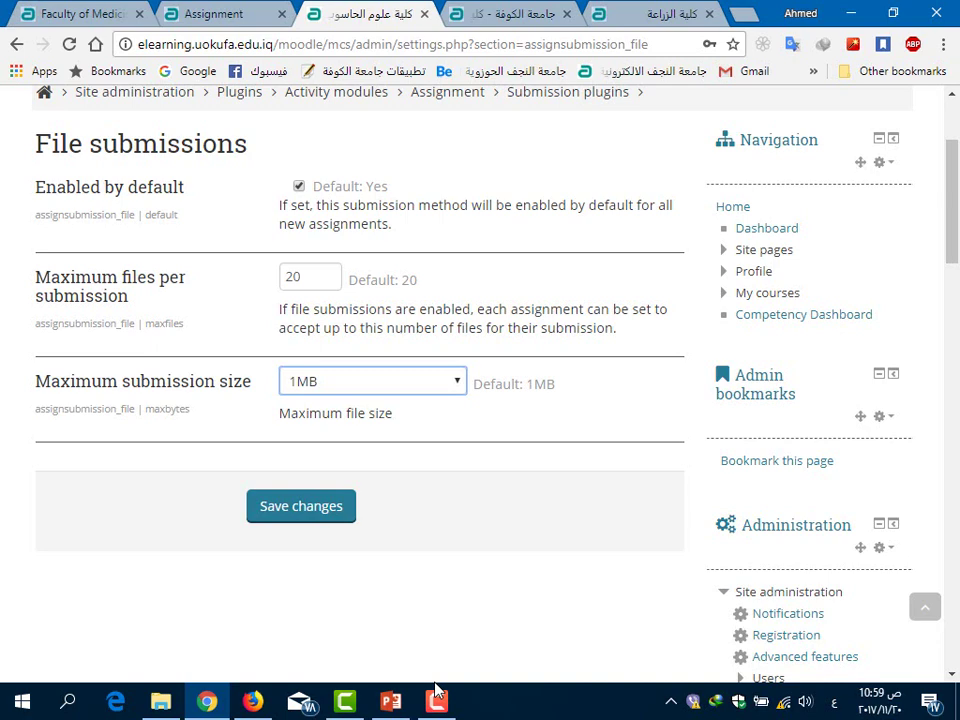
Retrace the path to the plugin settings by collapsing and re-expanding Site administration, Plugins and Activity modules.
scroll(769, 332, down, 4)
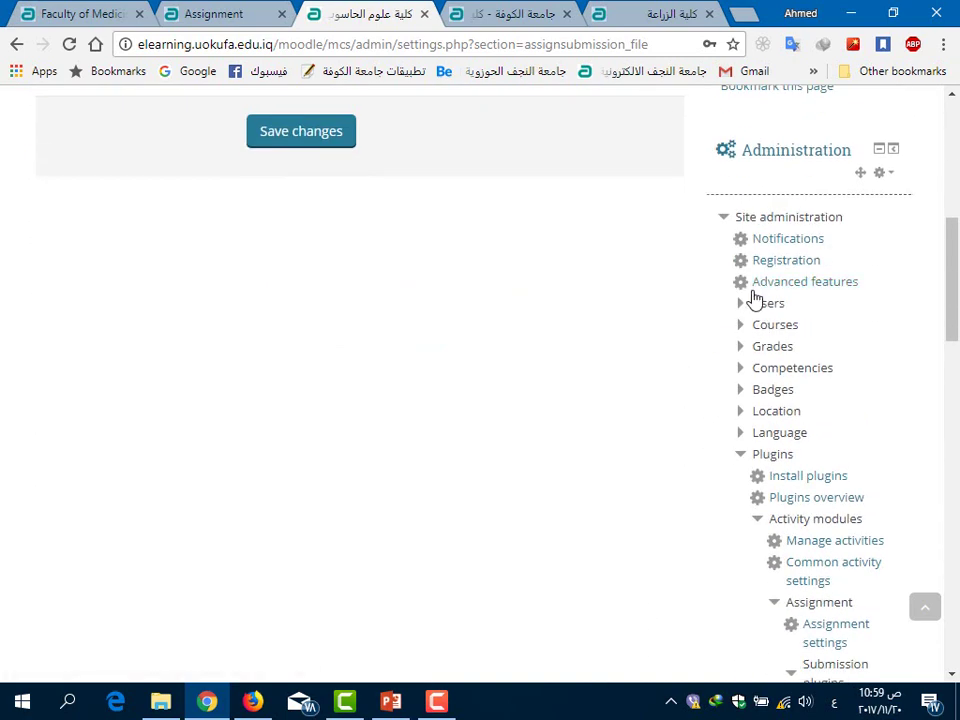
click(724, 222)
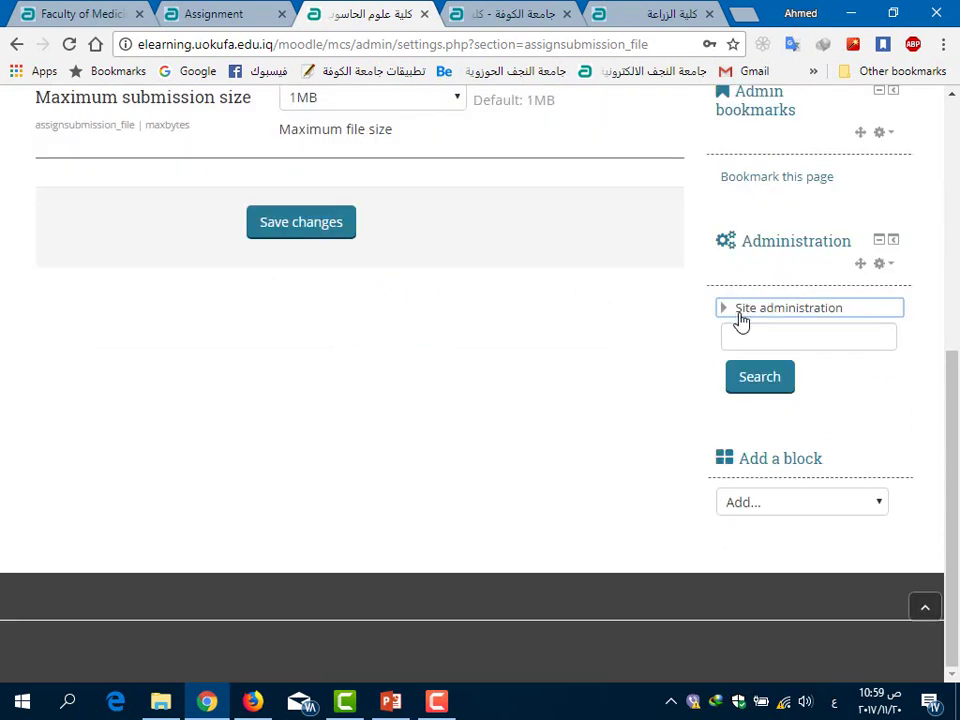
click(727, 310)
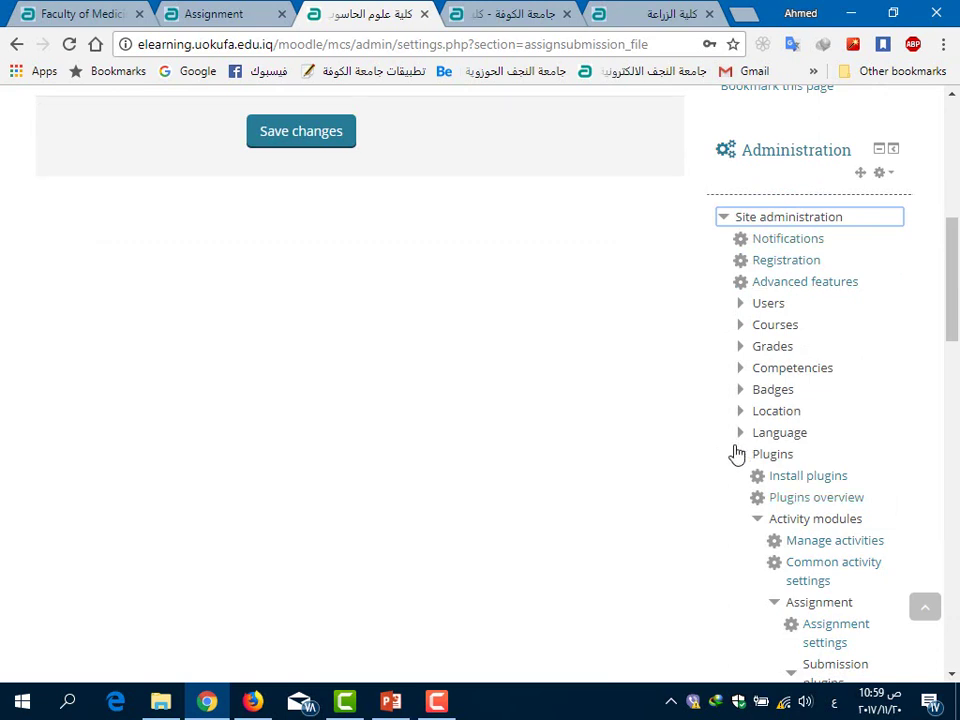
click(743, 456)
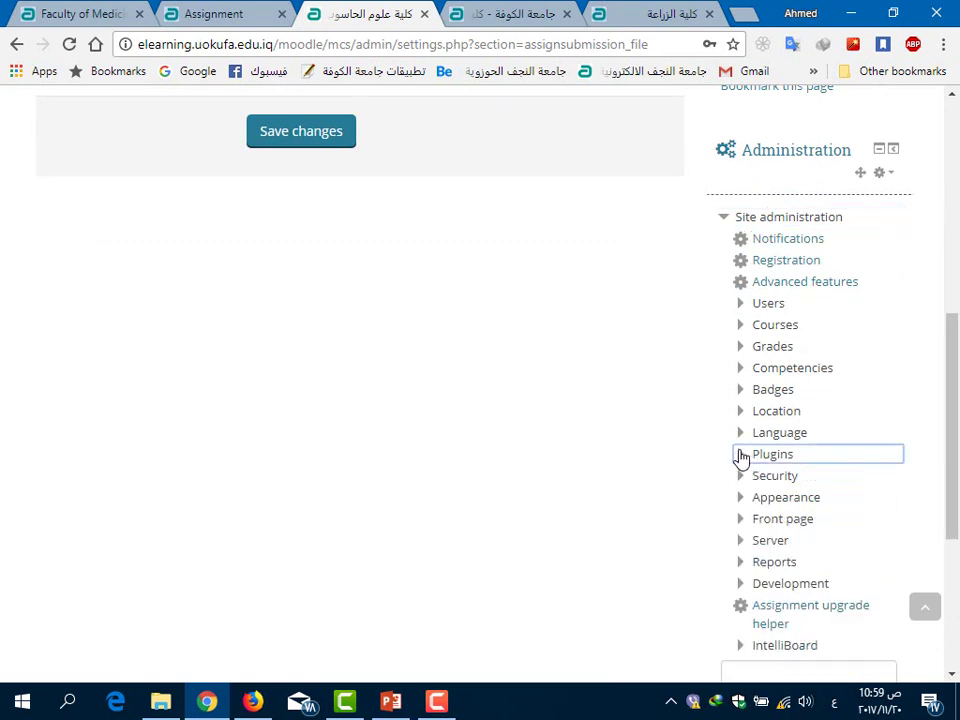
click(740, 455)
scroll(748, 450, down, 2)
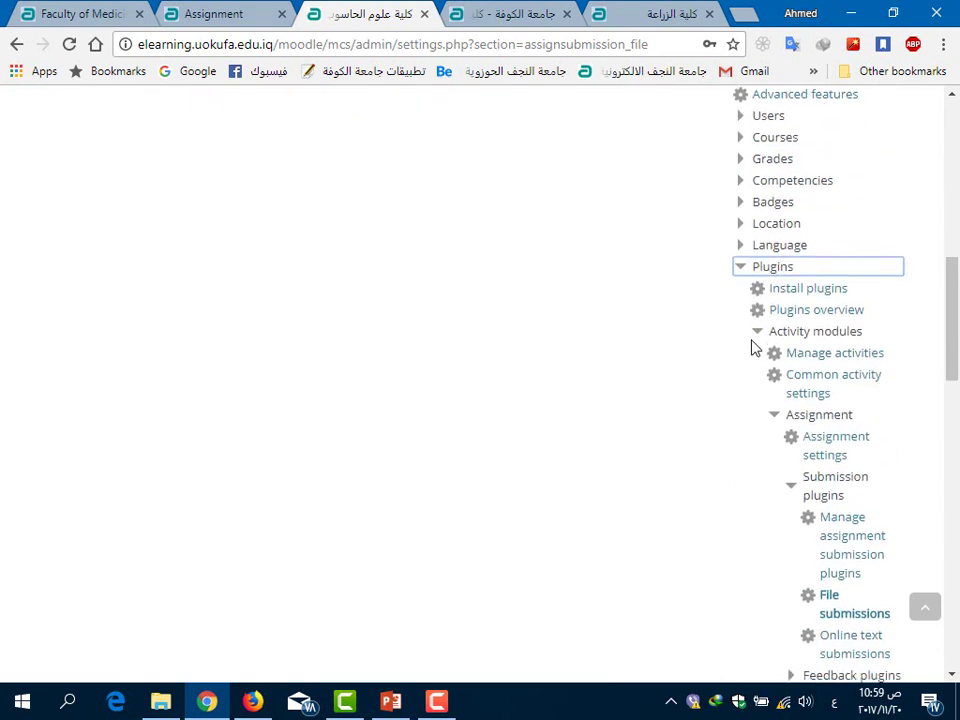
click(755, 335)
click(756, 336)
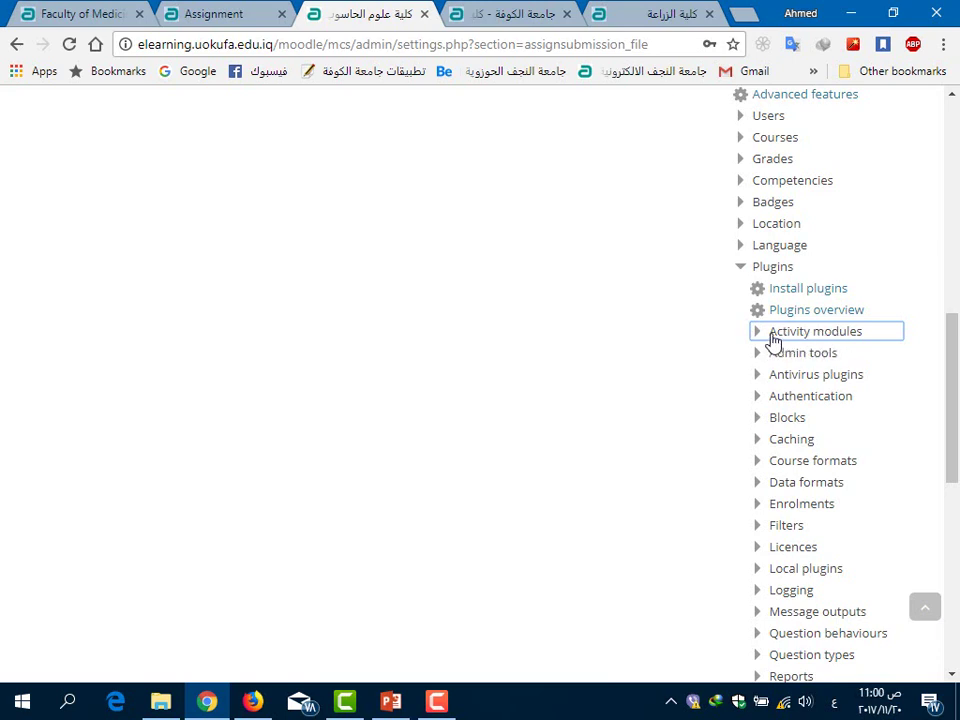
click(757, 334)
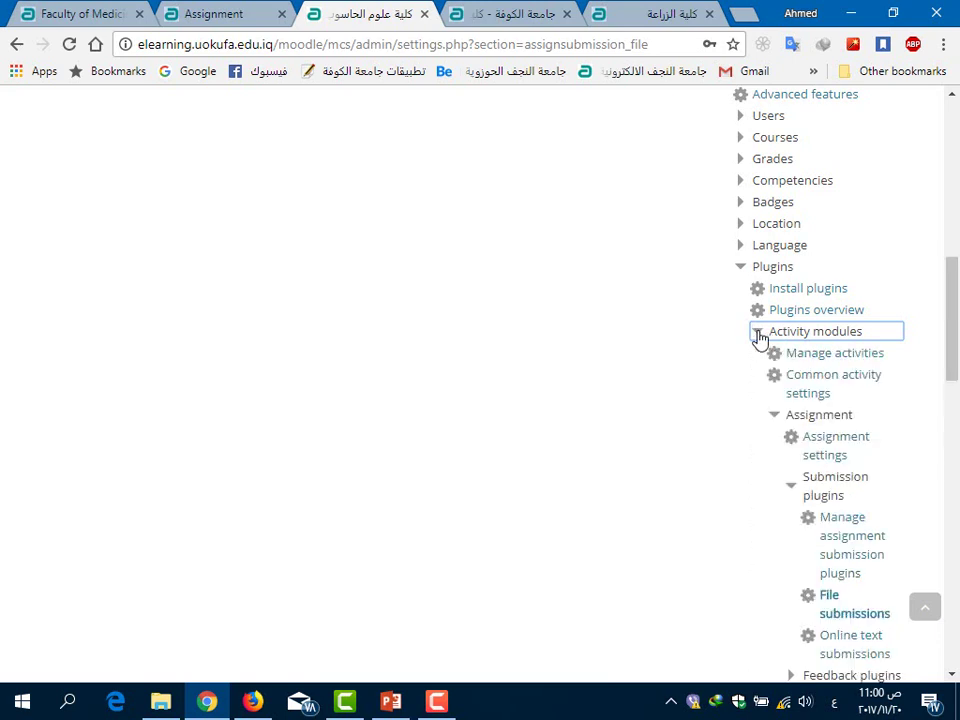
Collapse and re-expand Assignment and its Submission plugins in Site administration, and reopen the File submissions settings.
click(776, 419)
click(776, 419)
scroll(800, 415, down, 1)
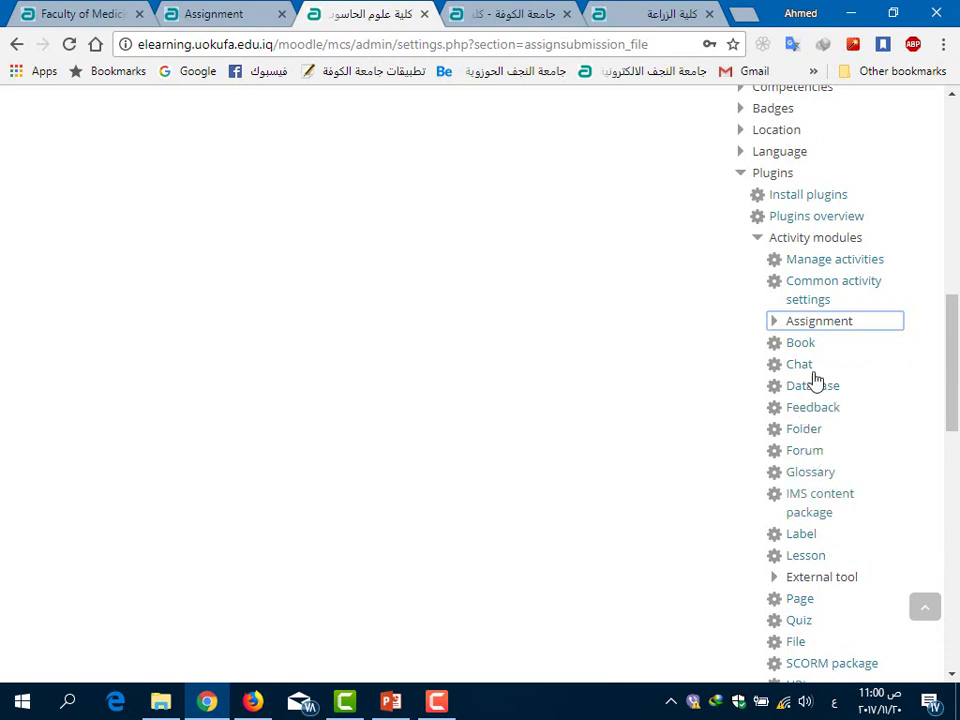
click(775, 323)
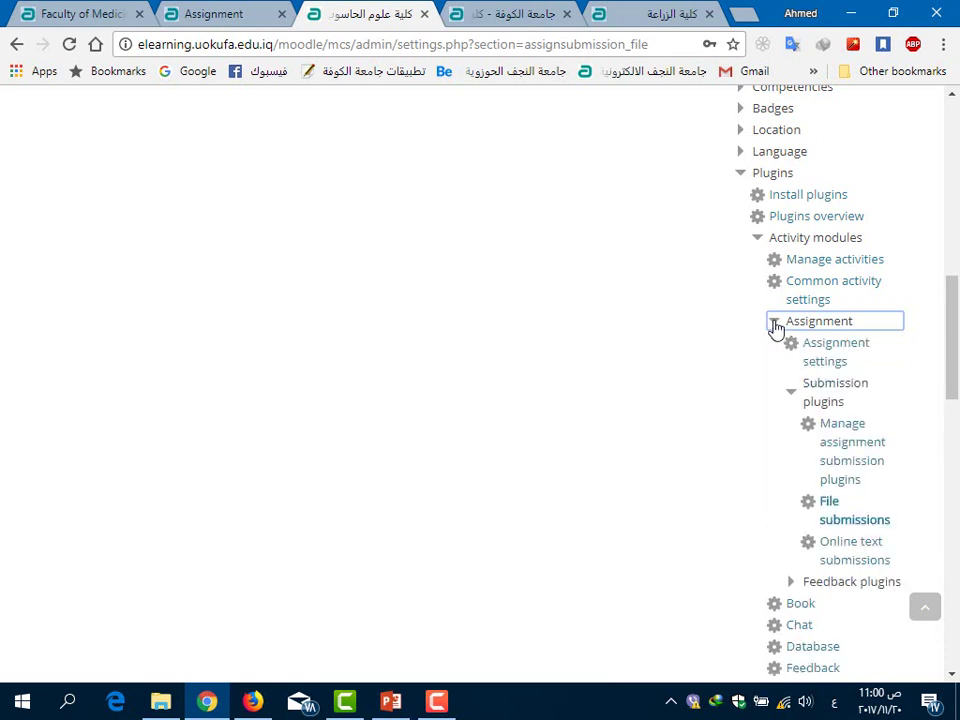
click(792, 397)
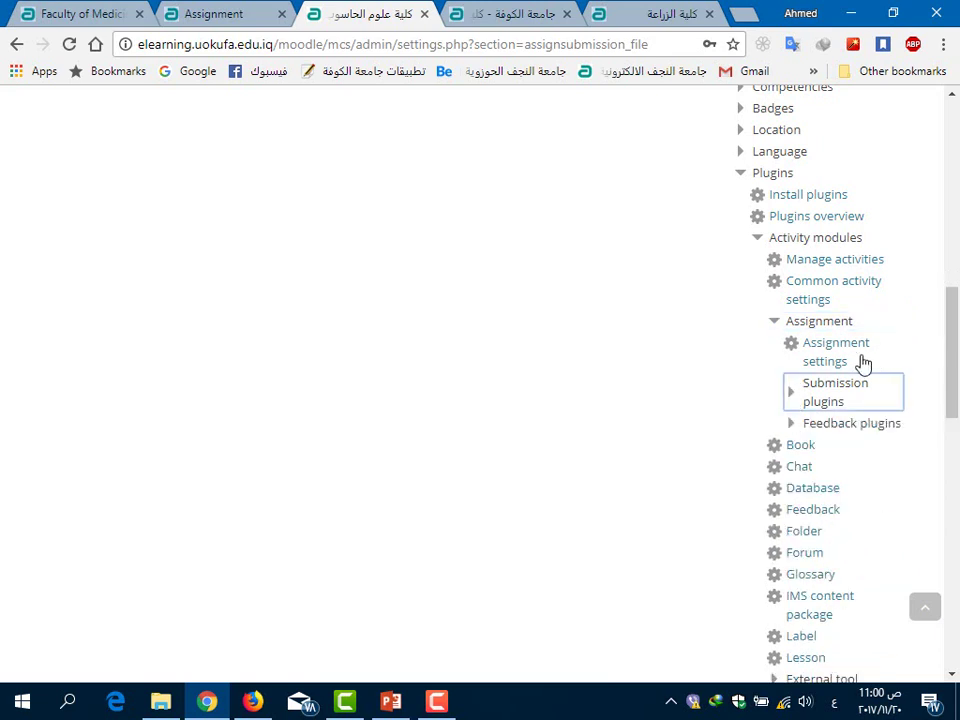
click(795, 398)
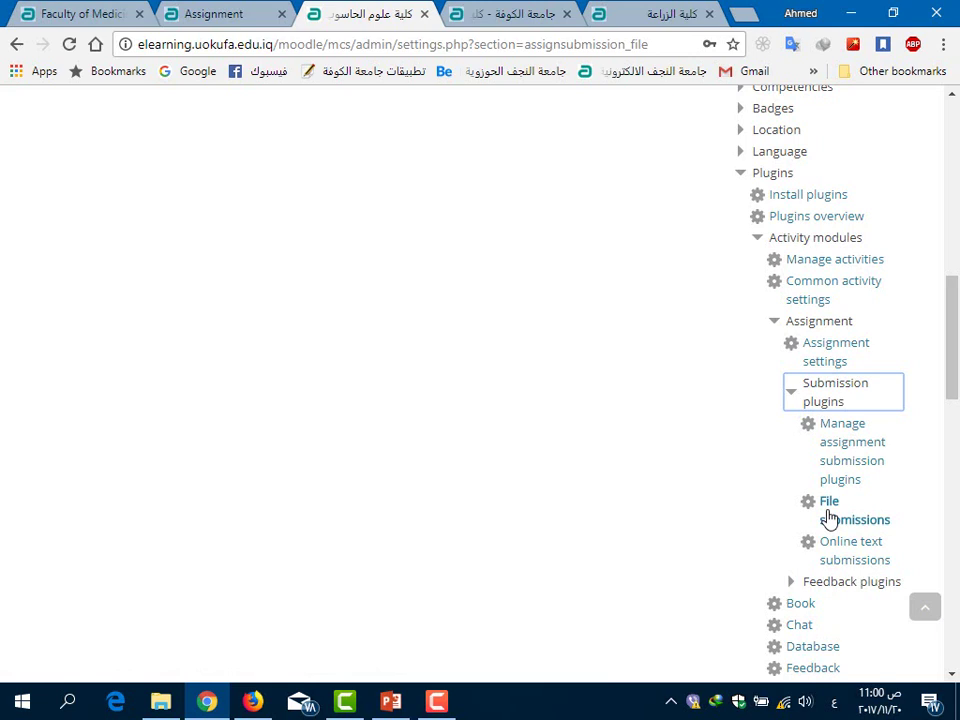
click(828, 515)
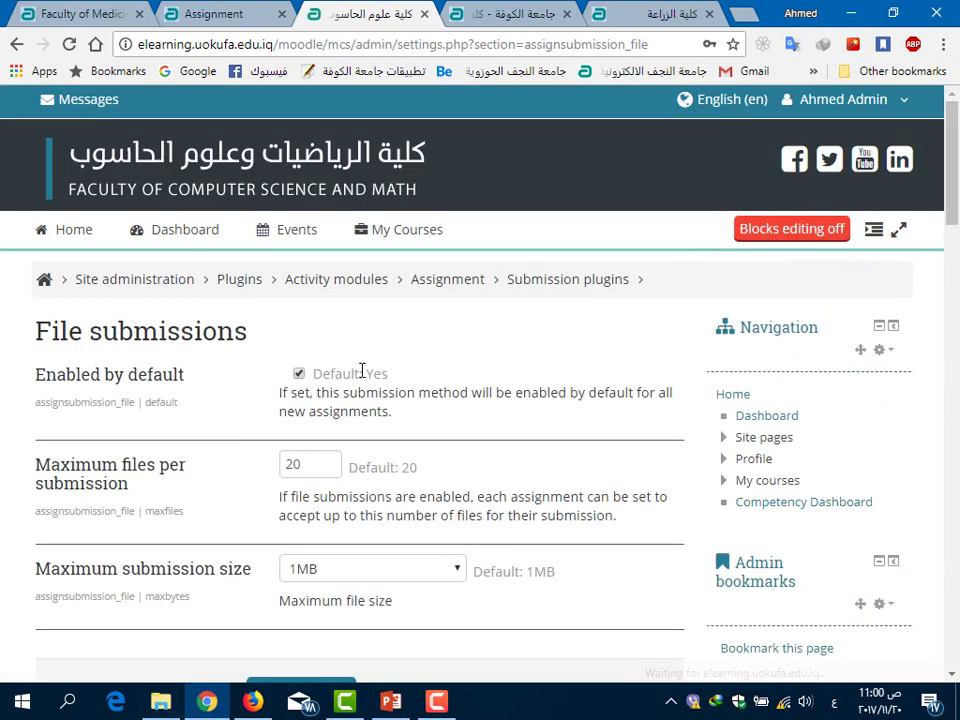
Set the maximum submission size for file submissions to 10MB and save the changes.
scroll(400, 355, down, 1)
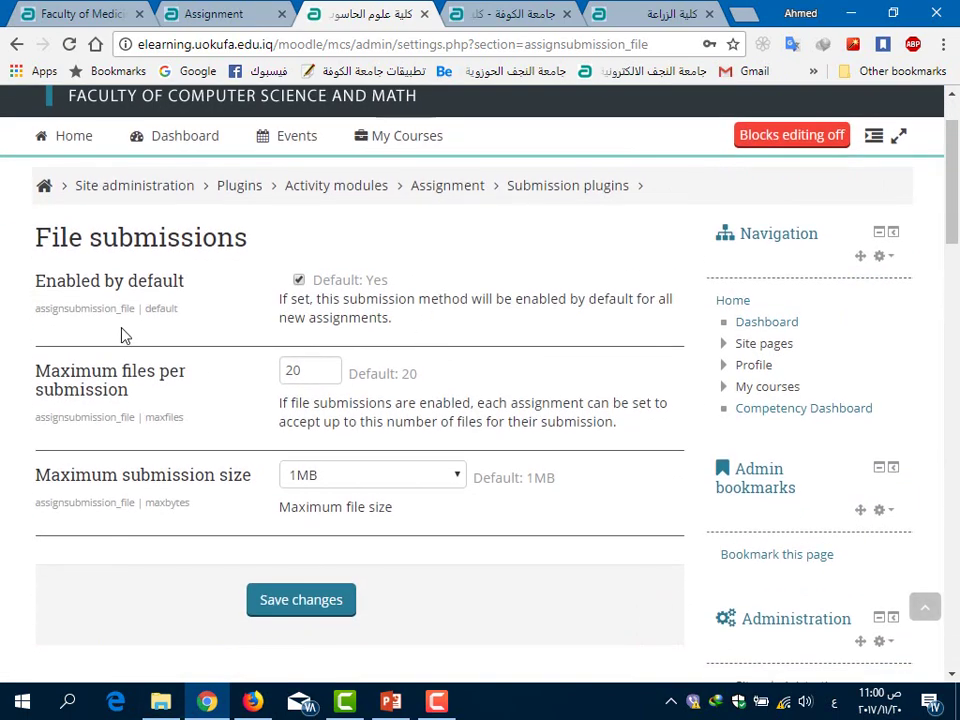
scroll(226, 316, down, 1)
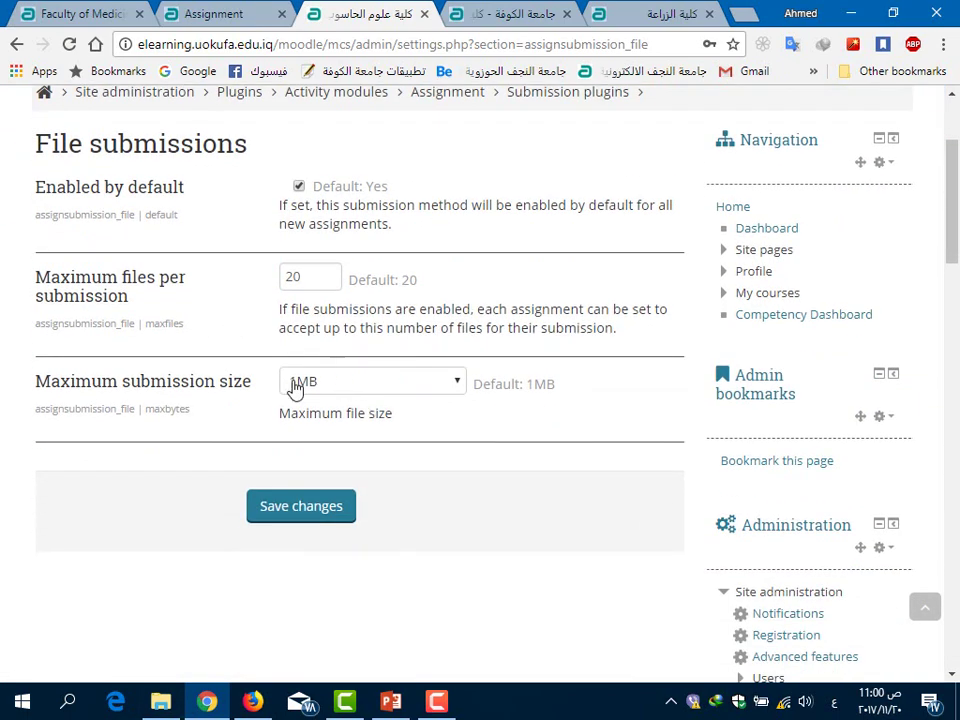
click(440, 390)
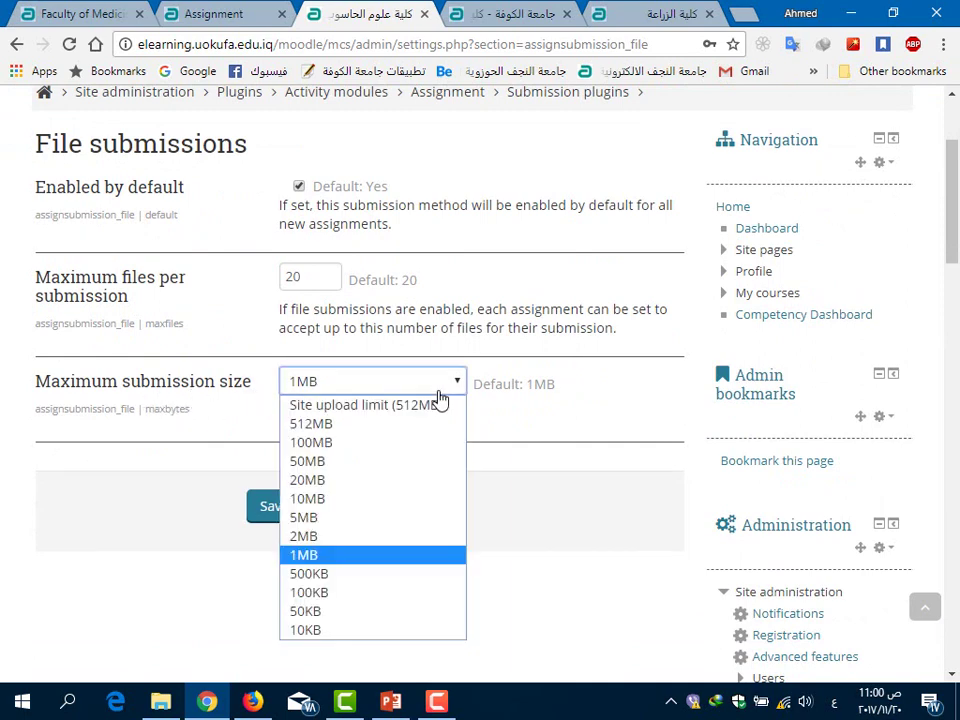
click(440, 407)
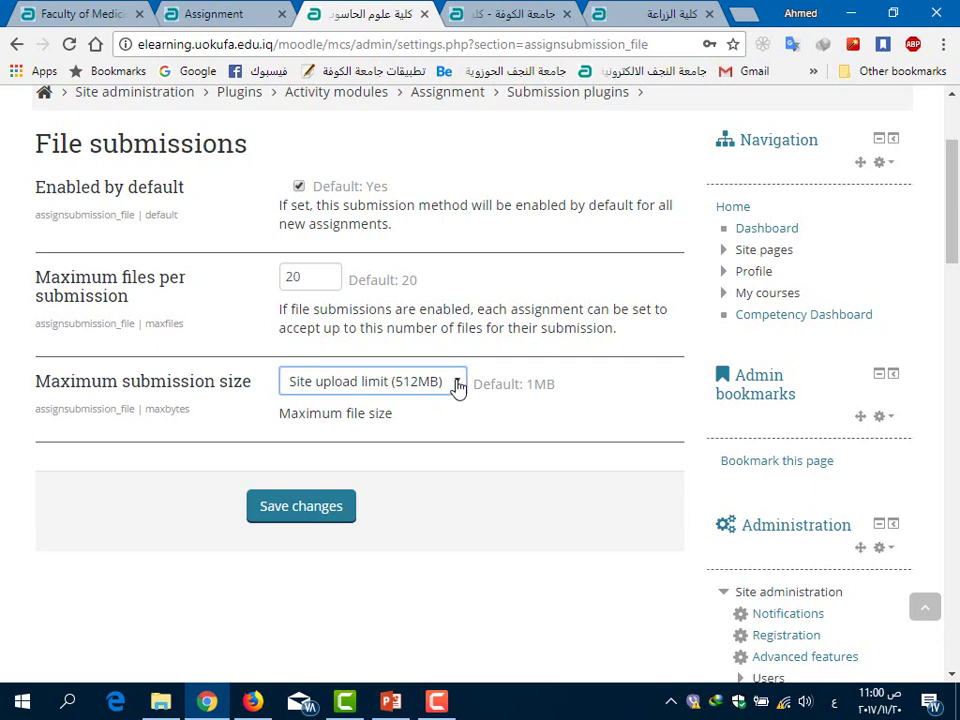
click(435, 381)
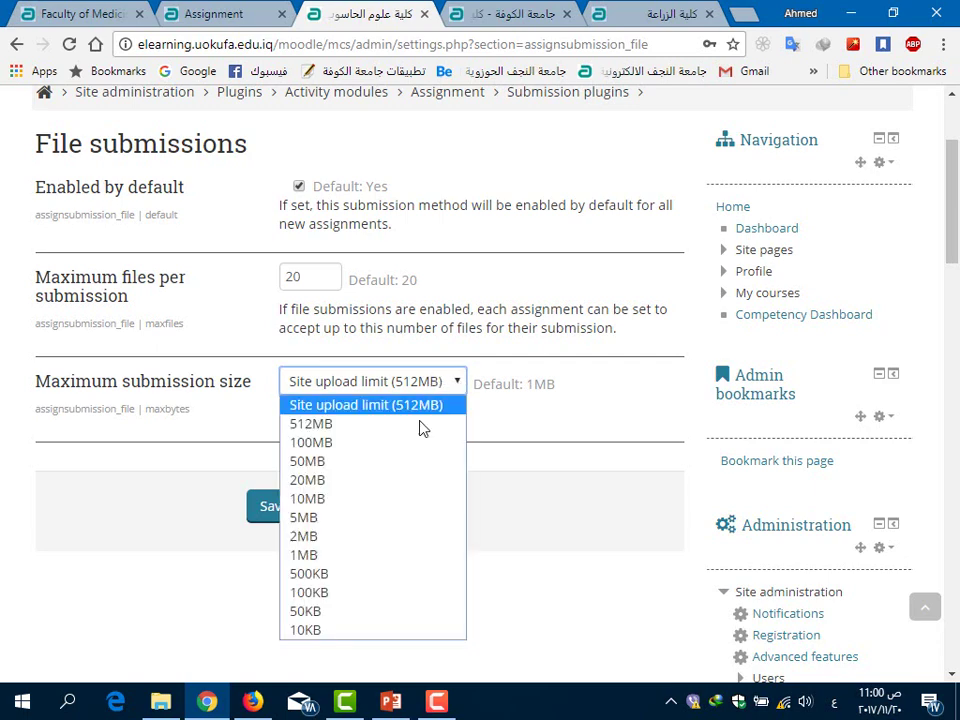
click(430, 498)
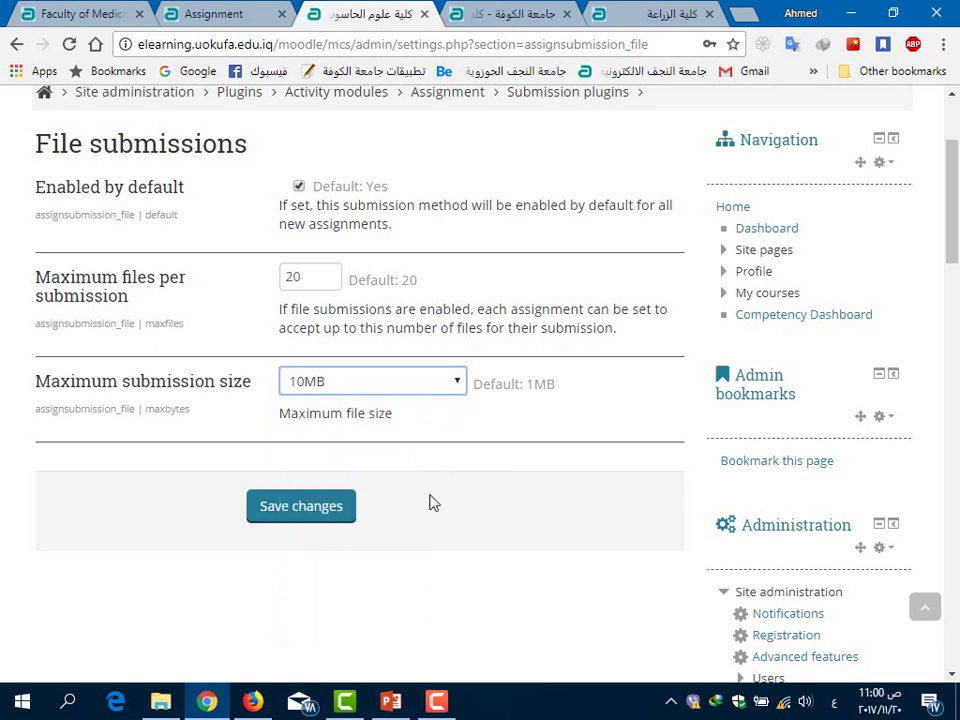
click(307, 522)
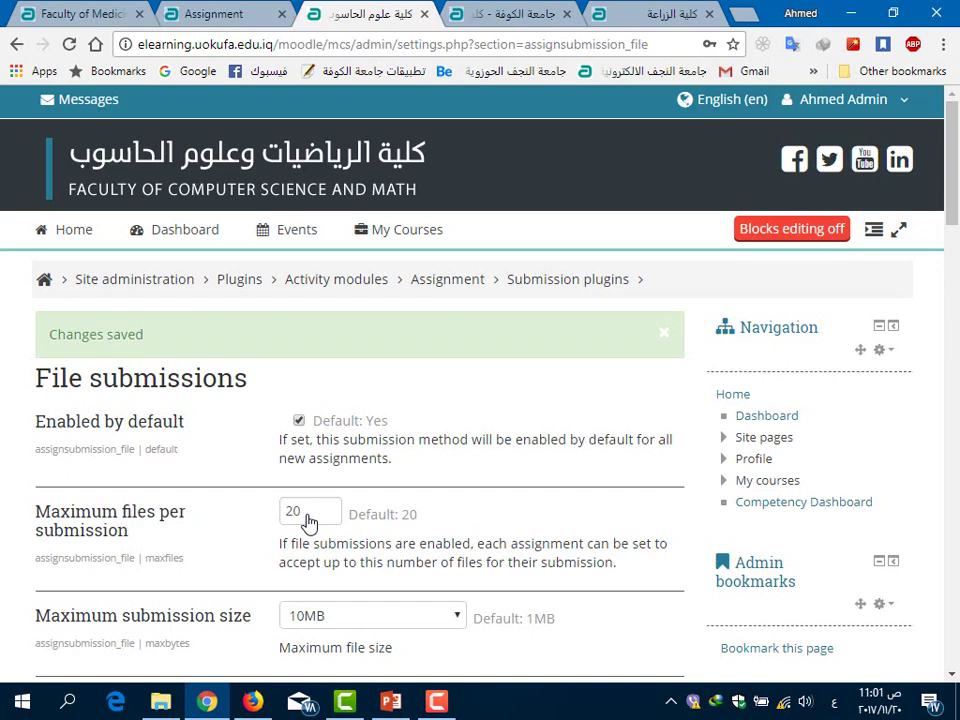
Collapse Site administration on the File submissions page and open Test Course from the enrolled courses.
scroll(722, 260, down, 3)
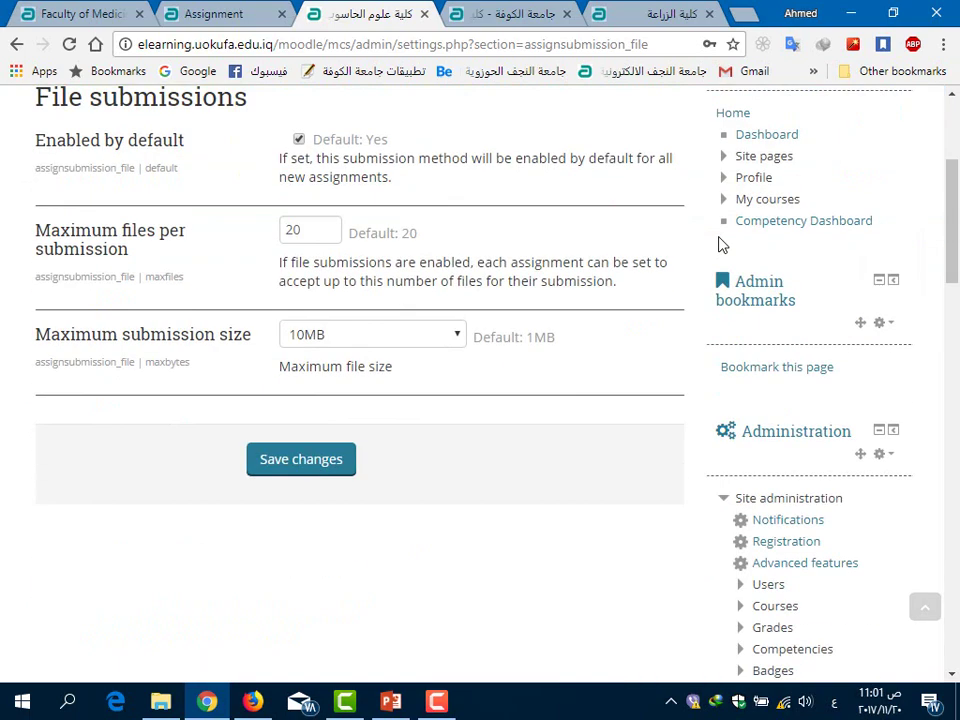
scroll(760, 300, down, 2)
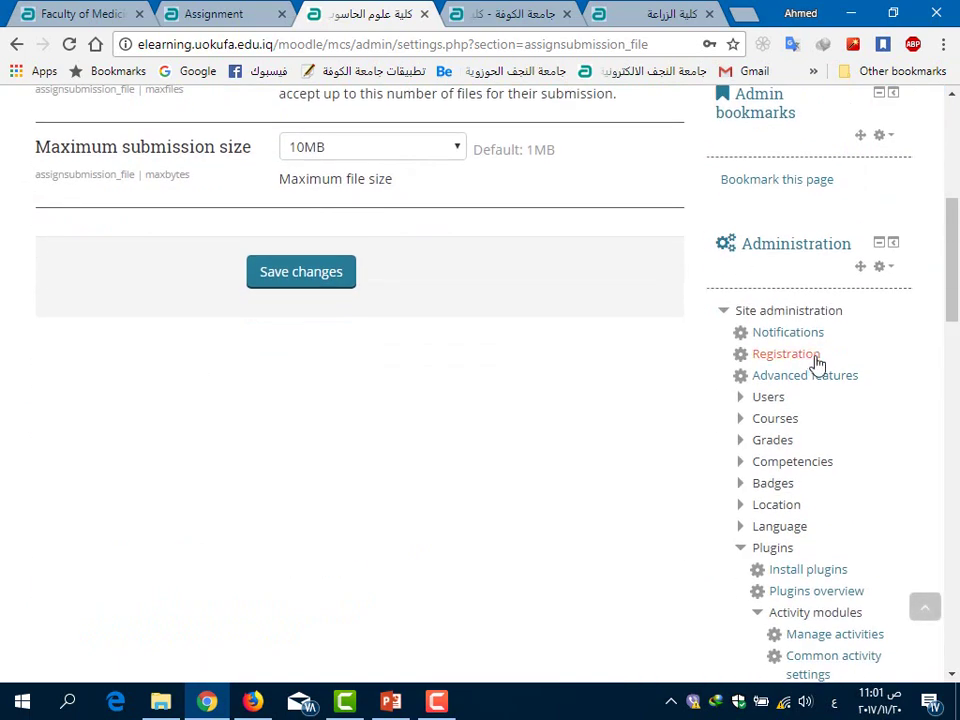
click(724, 311)
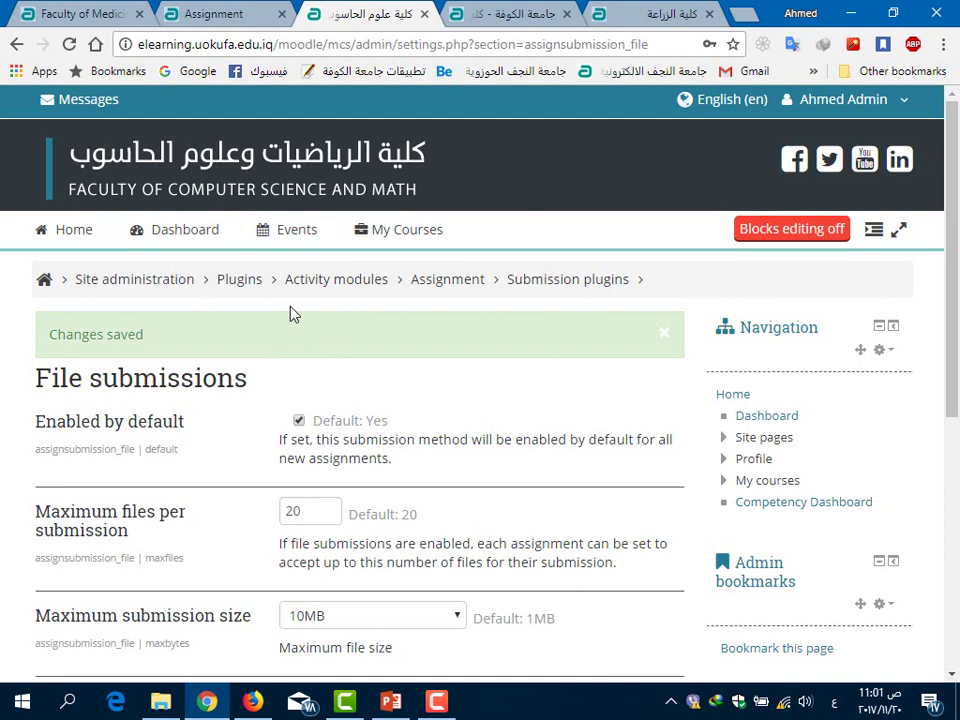
mouse_move(400, 229)
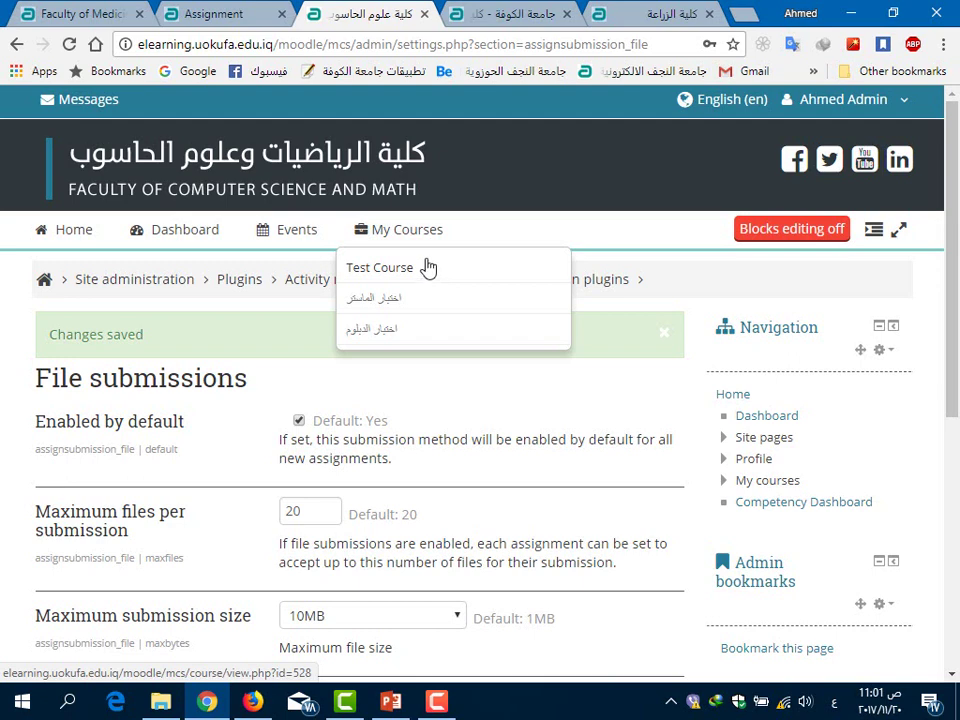
click(429, 267)
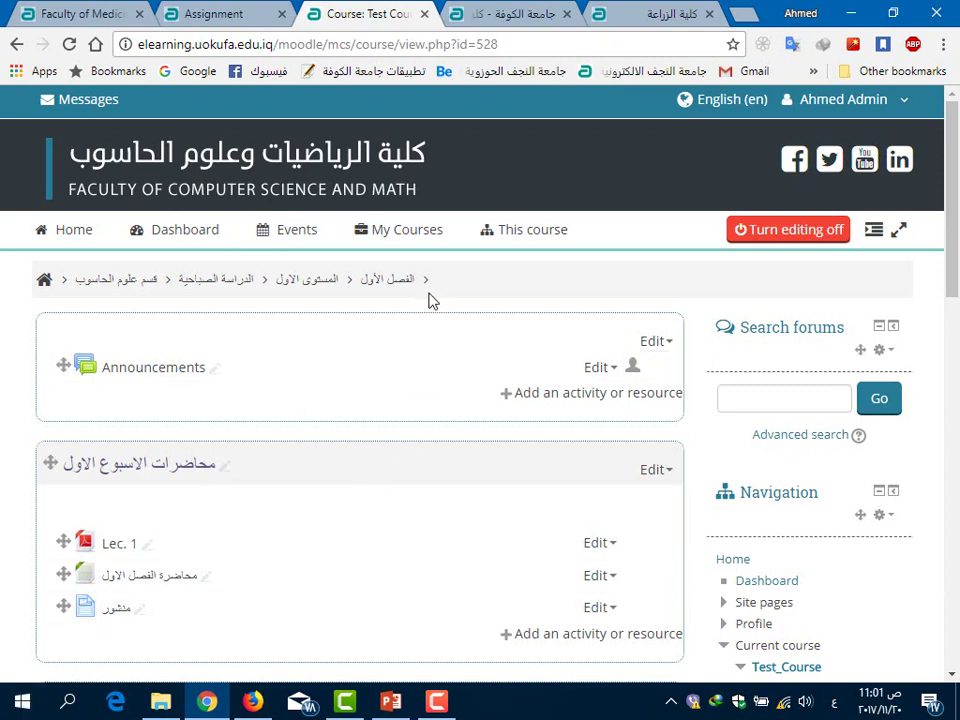
Collapse the Current course and Course administration branches on the course page.
scroll(622, 276, down, 1)
scroll(660, 282, down, 3)
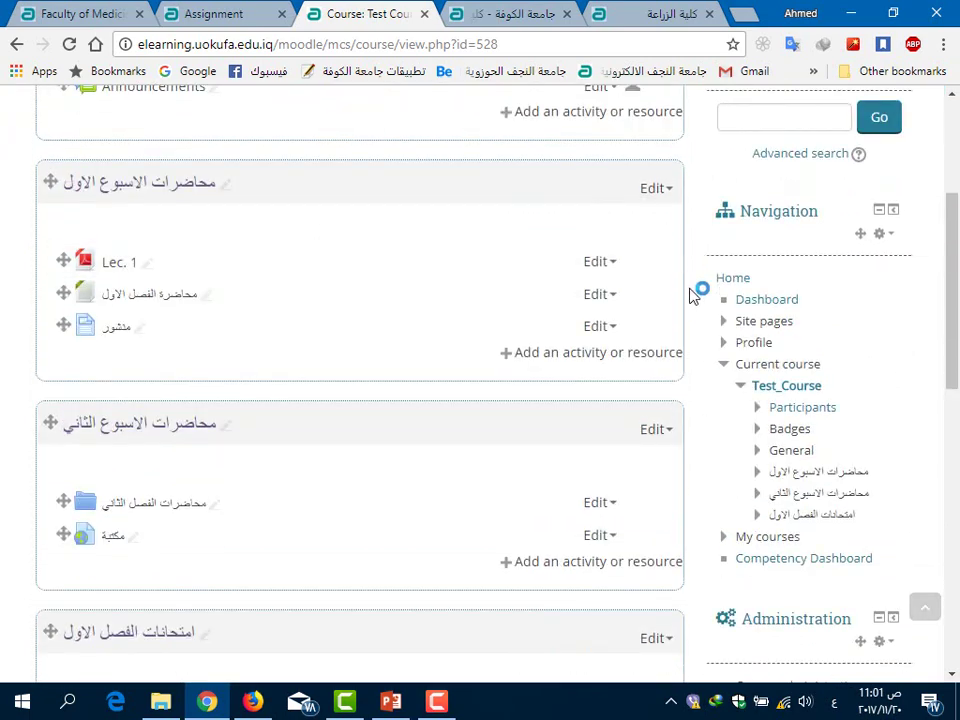
click(723, 366)
scroll(750, 380, down, 4)
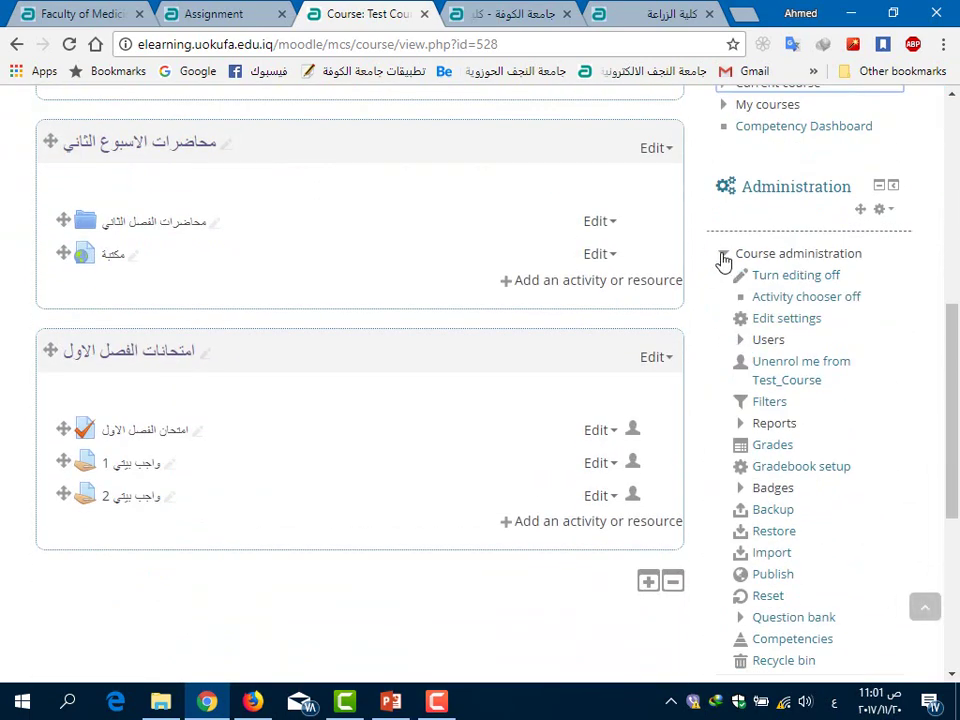
click(724, 256)
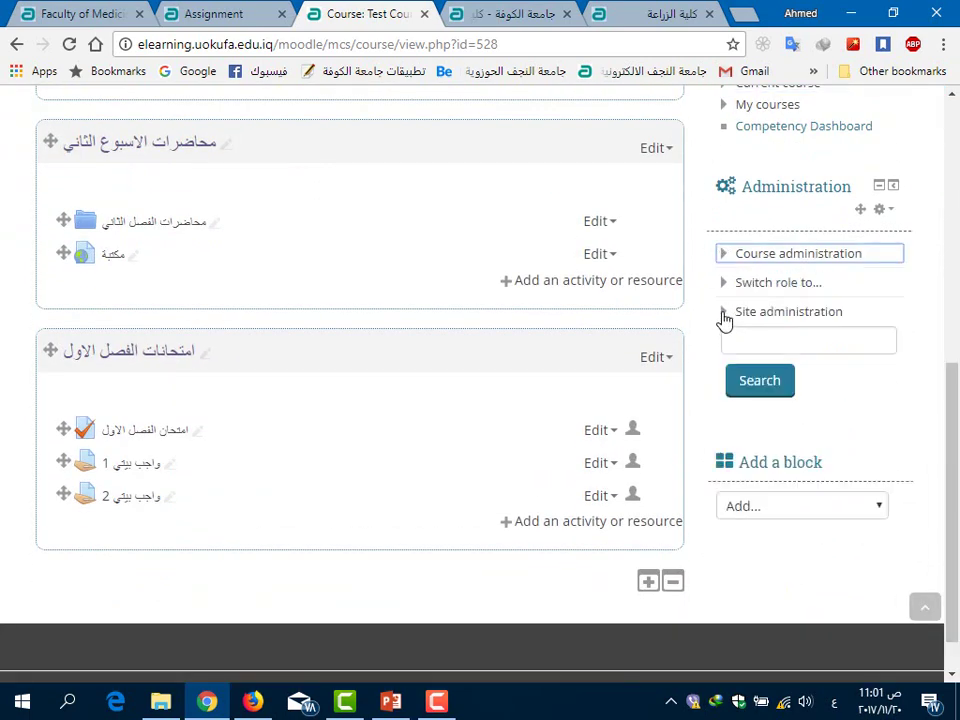
Open the File submissions settings from the Assignment submission plugins in Site administration.
click(725, 314)
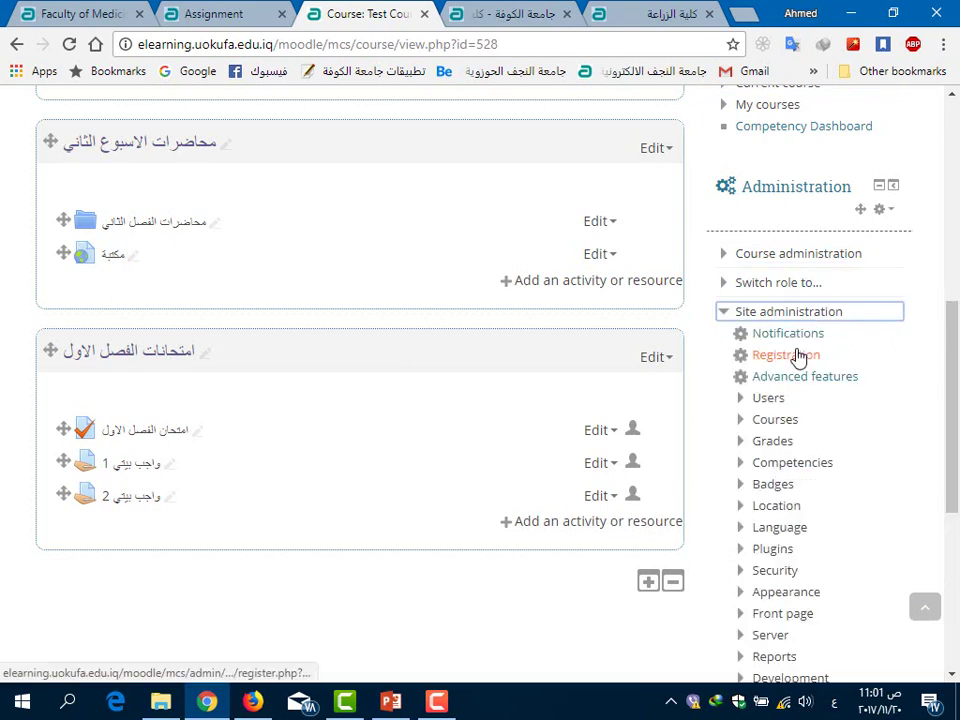
scroll(800, 360, down, 2)
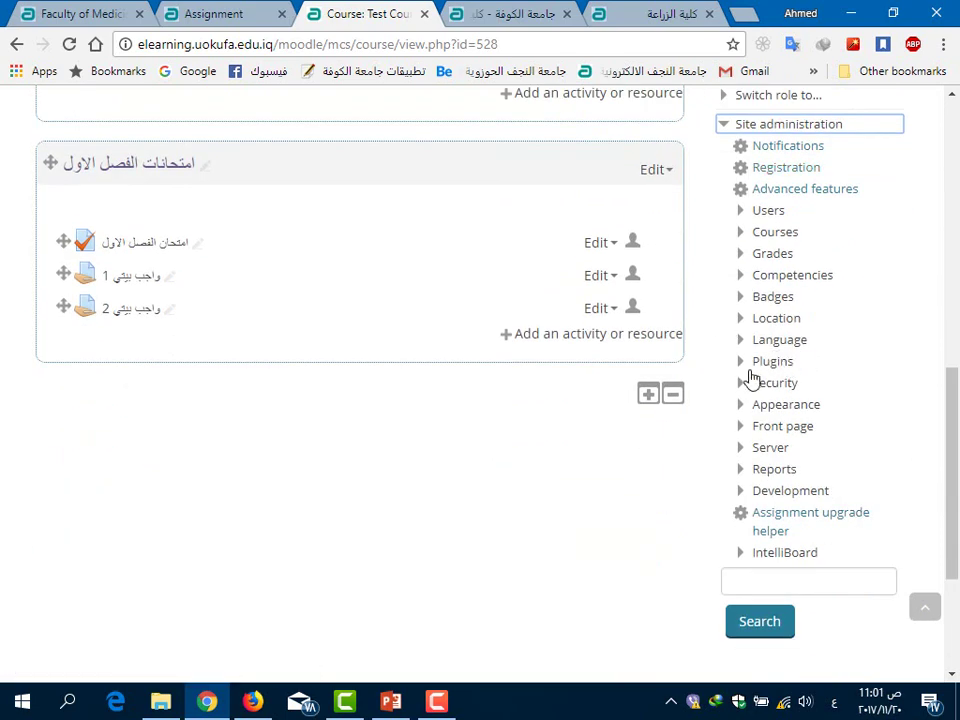
click(743, 366)
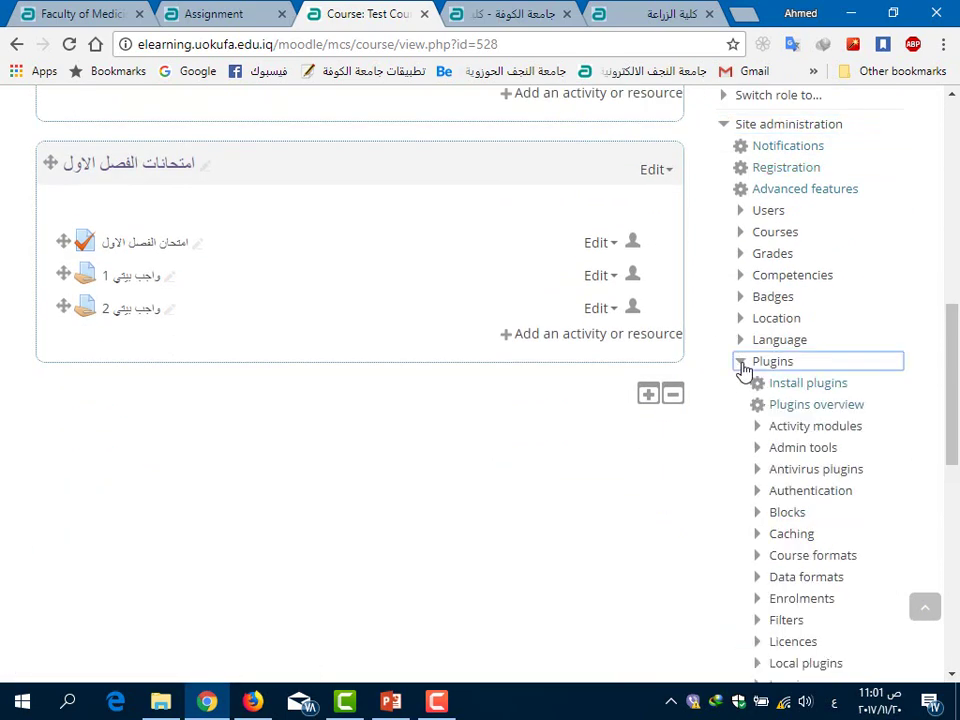
click(758, 430)
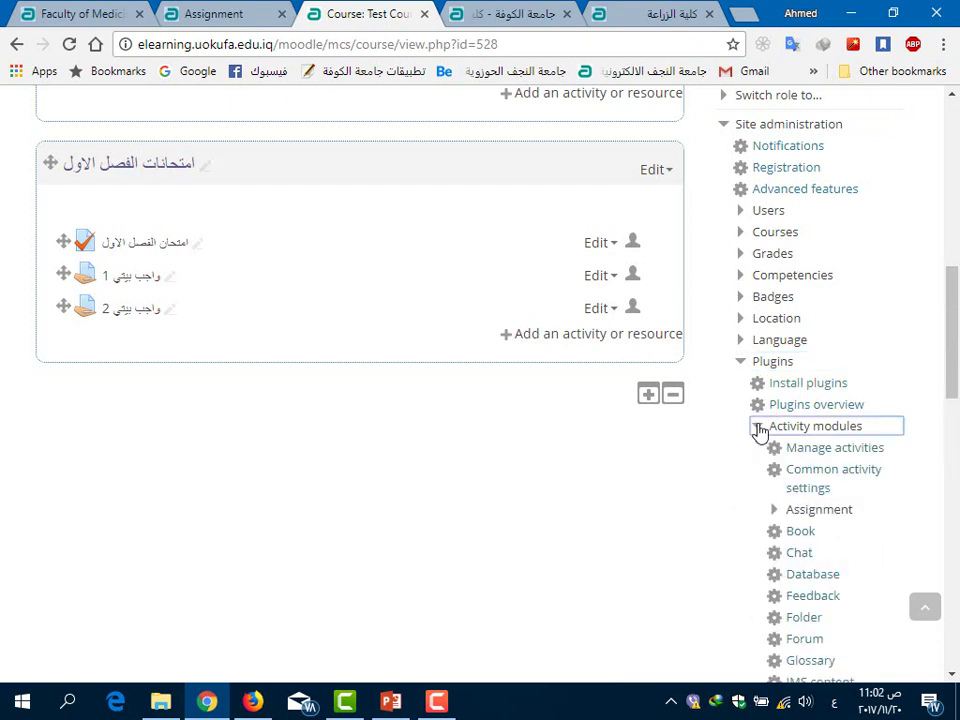
scroll(760, 450, down, 1)
click(774, 418)
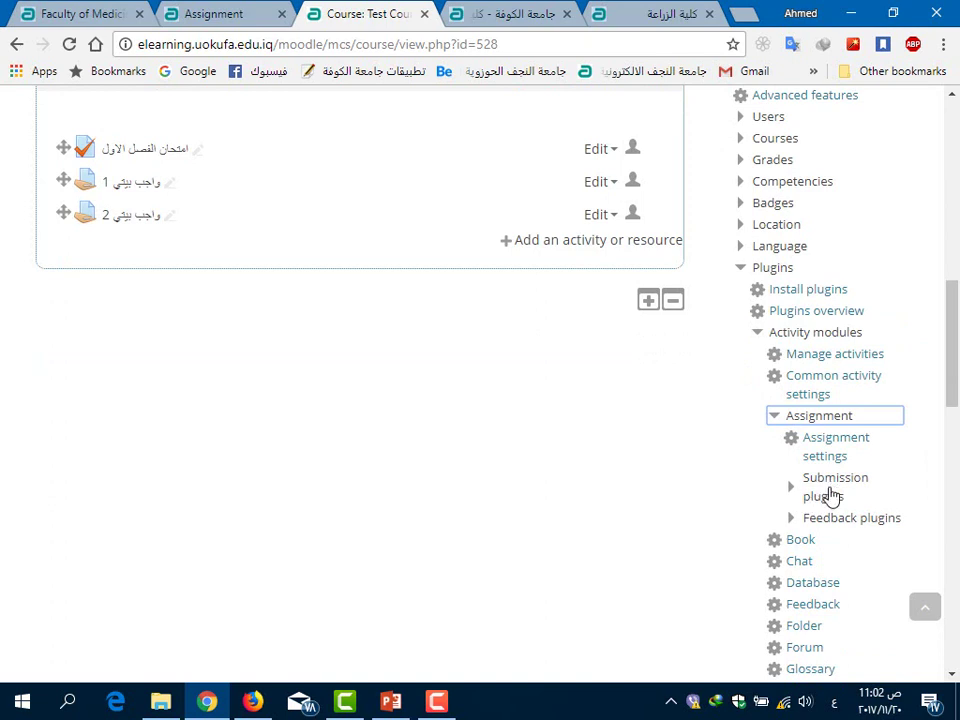
click(790, 492)
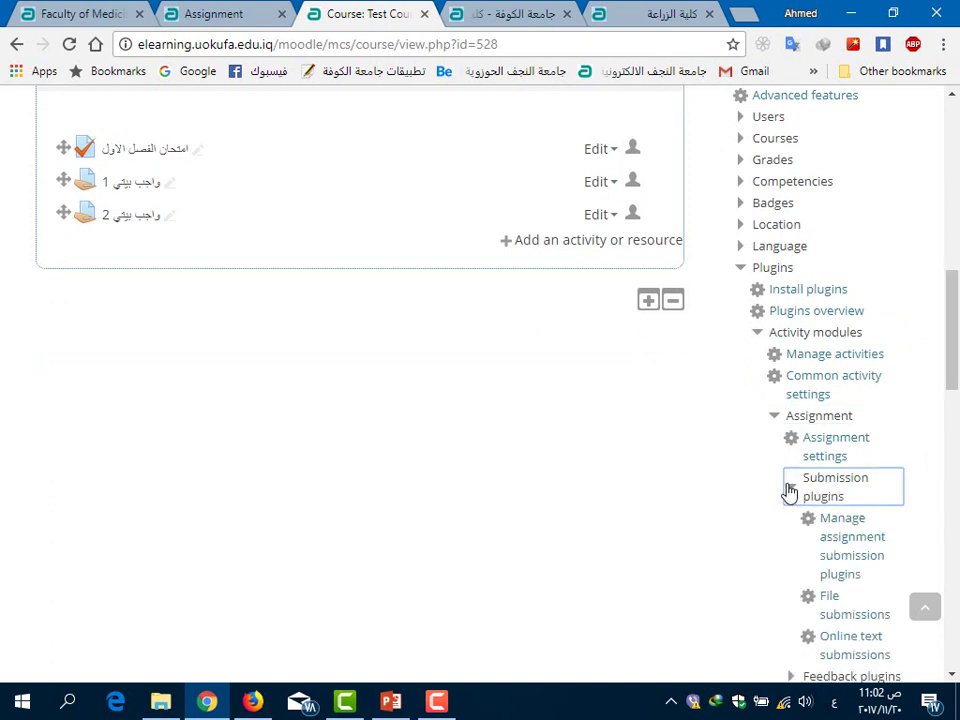
scroll(806, 520, down, 1)
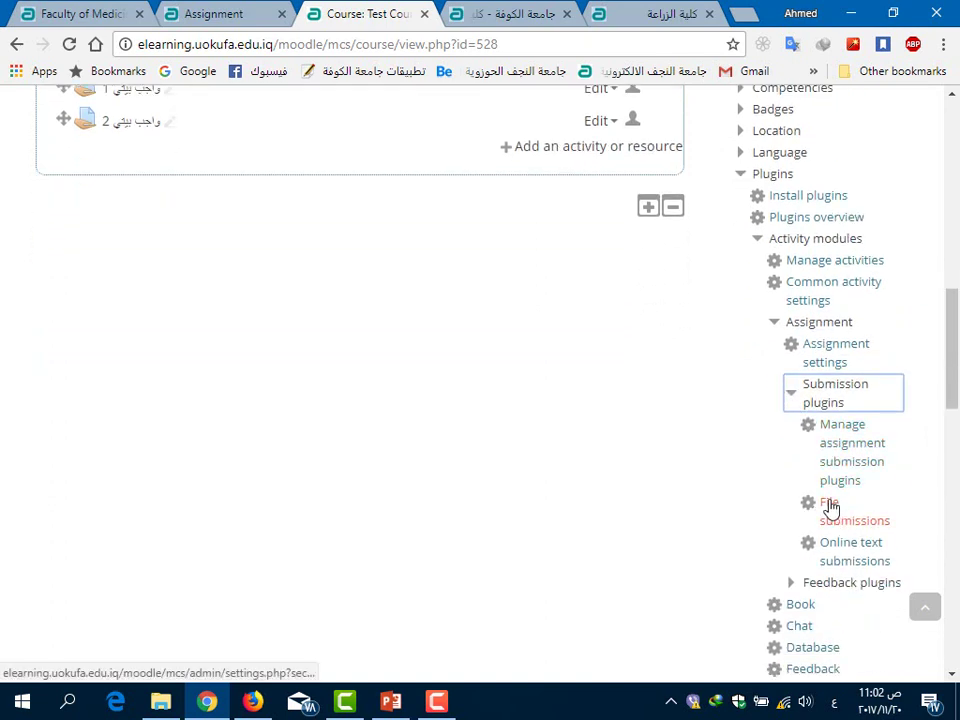
click(827, 506)
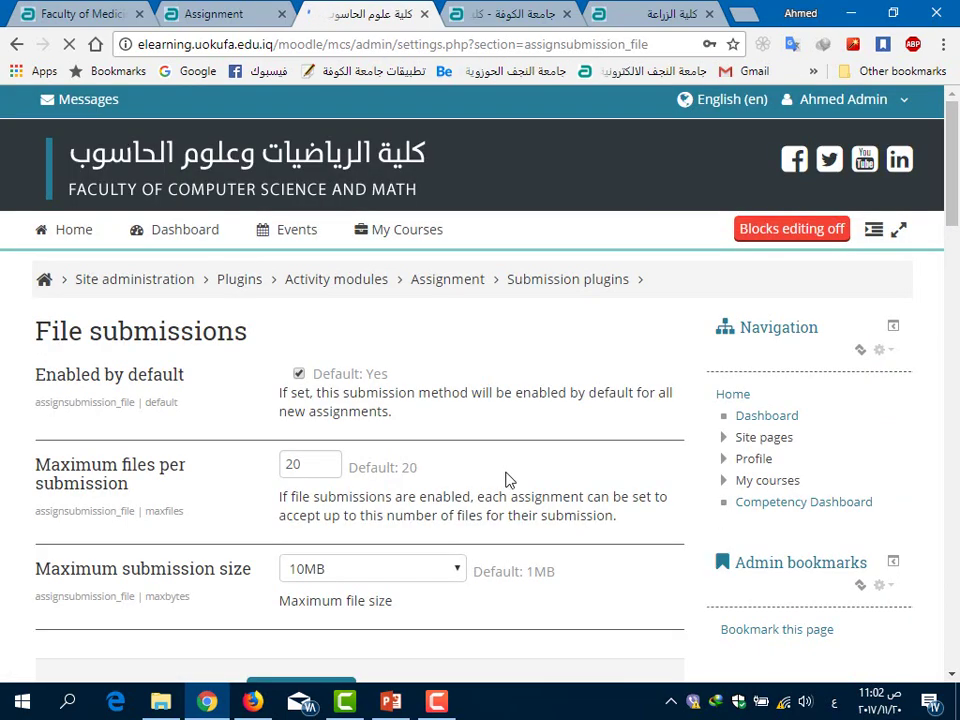
Set the maximum submission size for file submissions to 20MB and save the changes.
scroll(480, 450, down, 2)
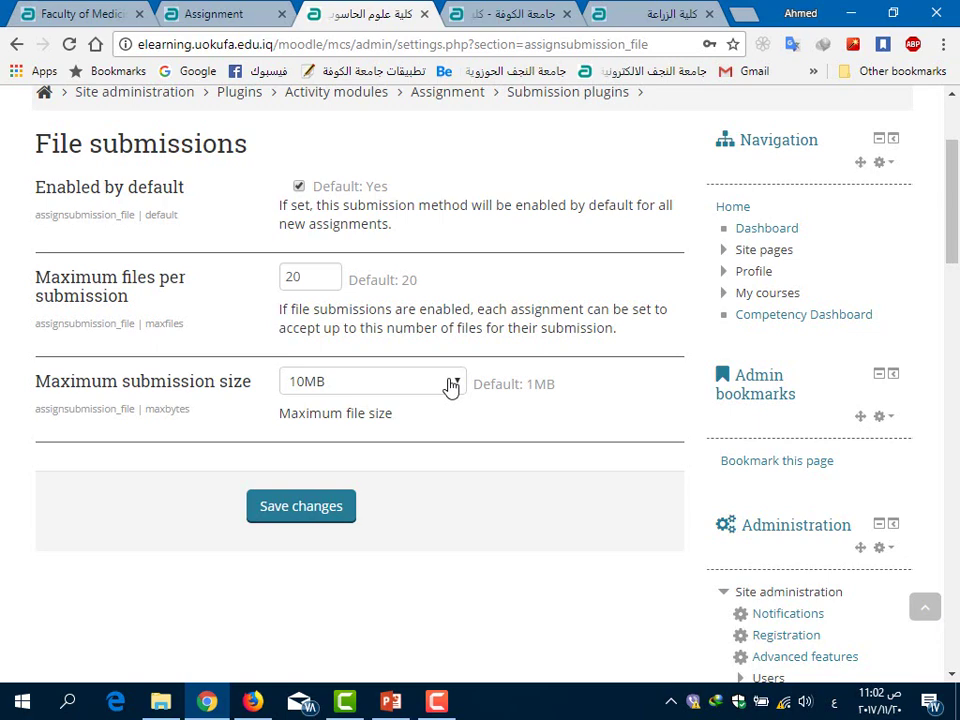
click(451, 386)
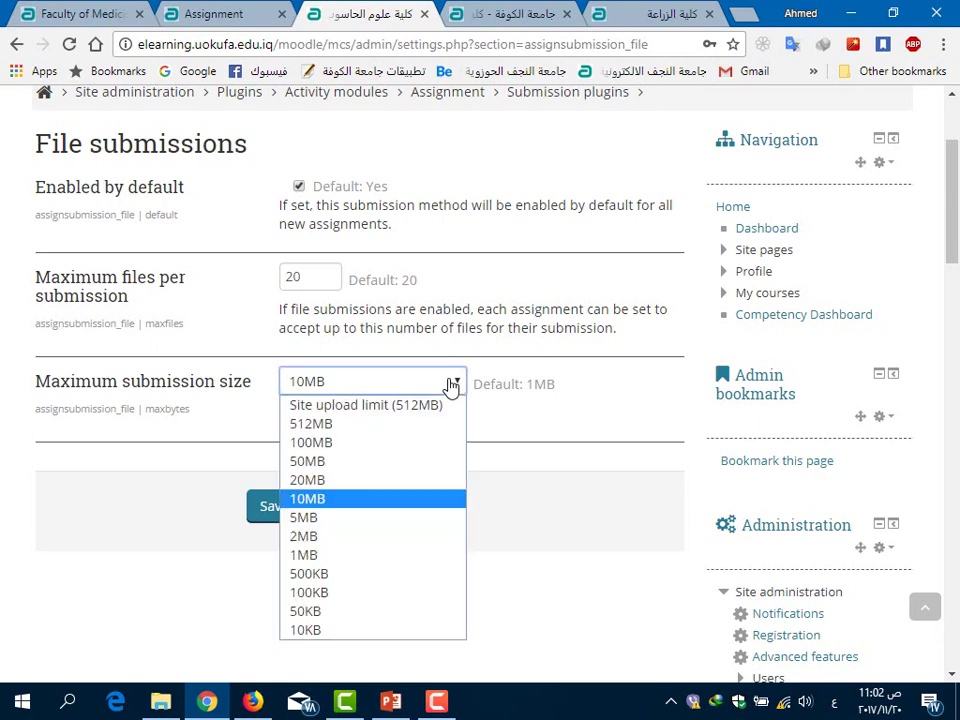
click(415, 482)
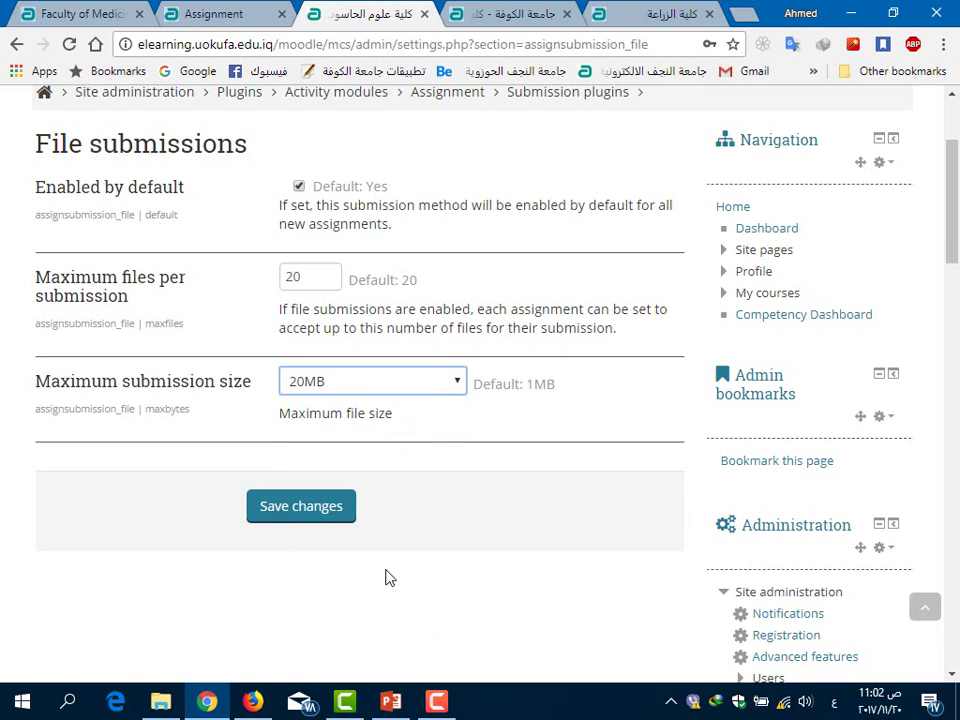
click(317, 519)
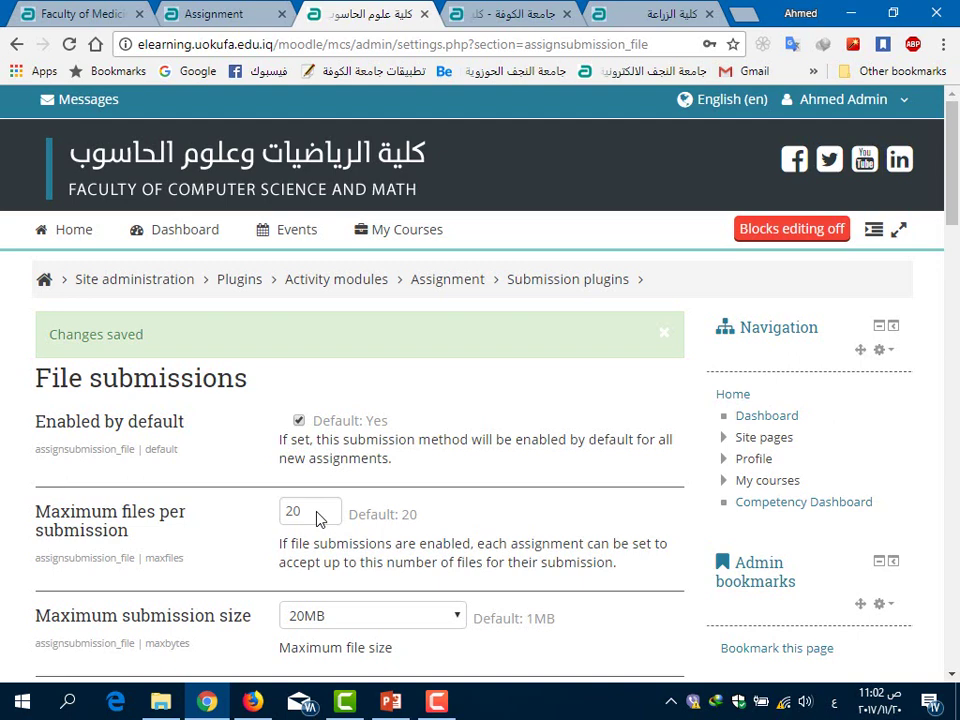
scroll(311, 489, down, 3)
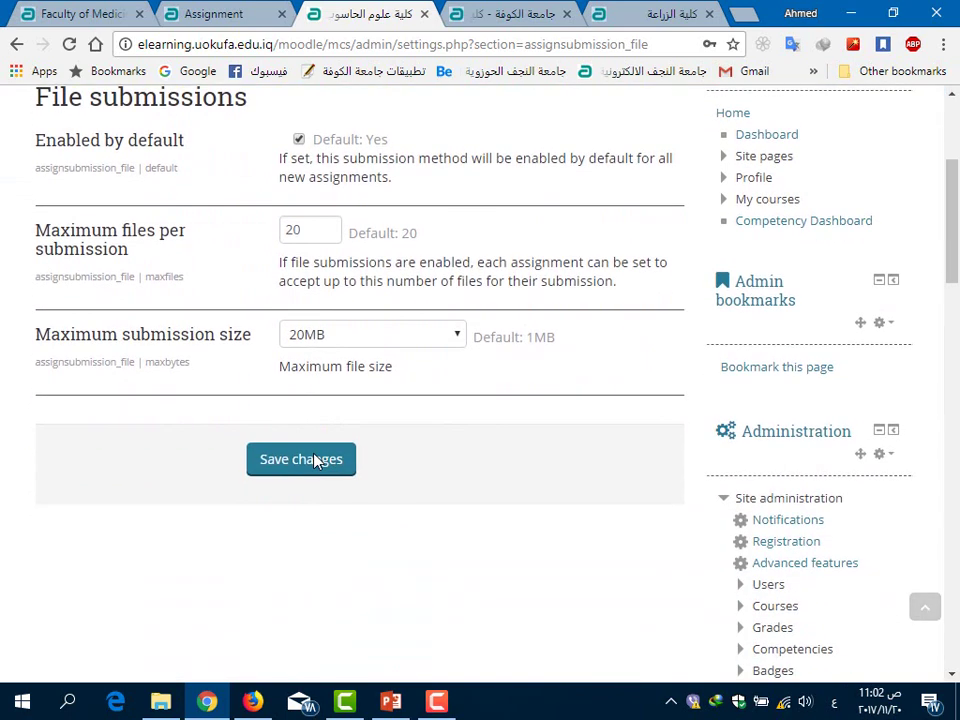
Switch to Firefox and reload the Edit submission page to check the maximum file size and number of attachments.
click(254, 703)
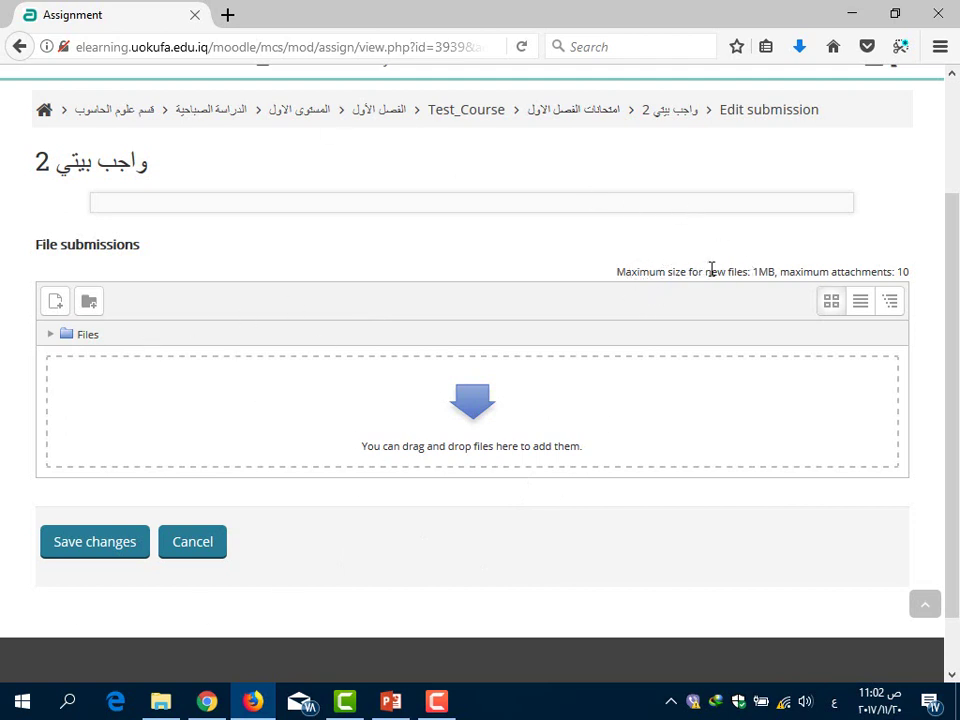
drag(755, 272, 771, 272)
drag(899, 272, 901, 272)
click(525, 46)
click(598, 333)
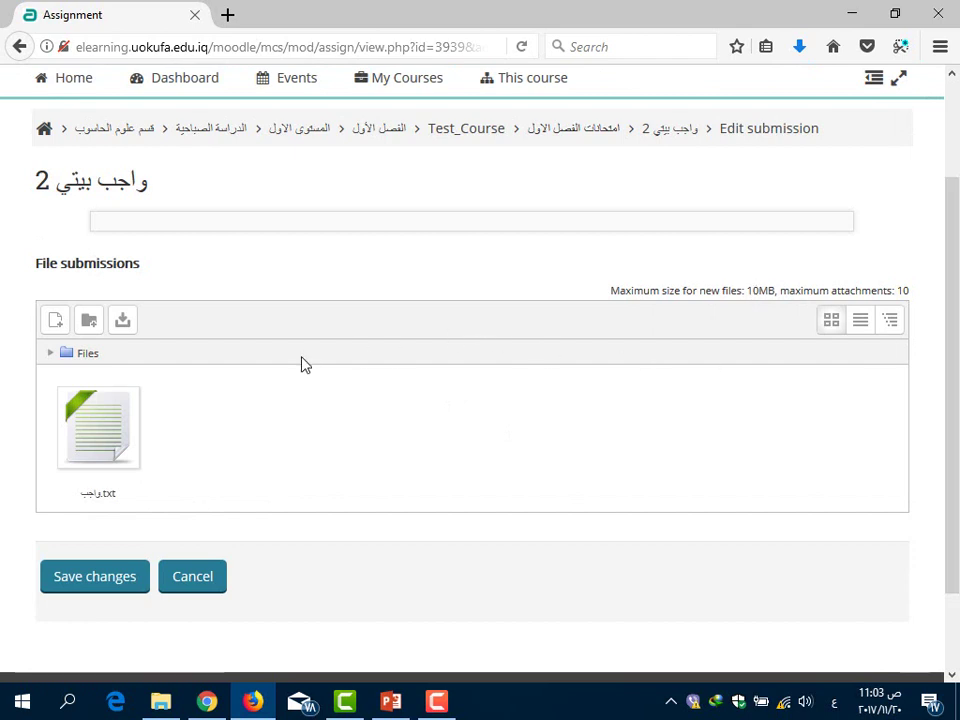
Return to Chrome, save the File submissions settings again and open Test Course.
click(206, 701)
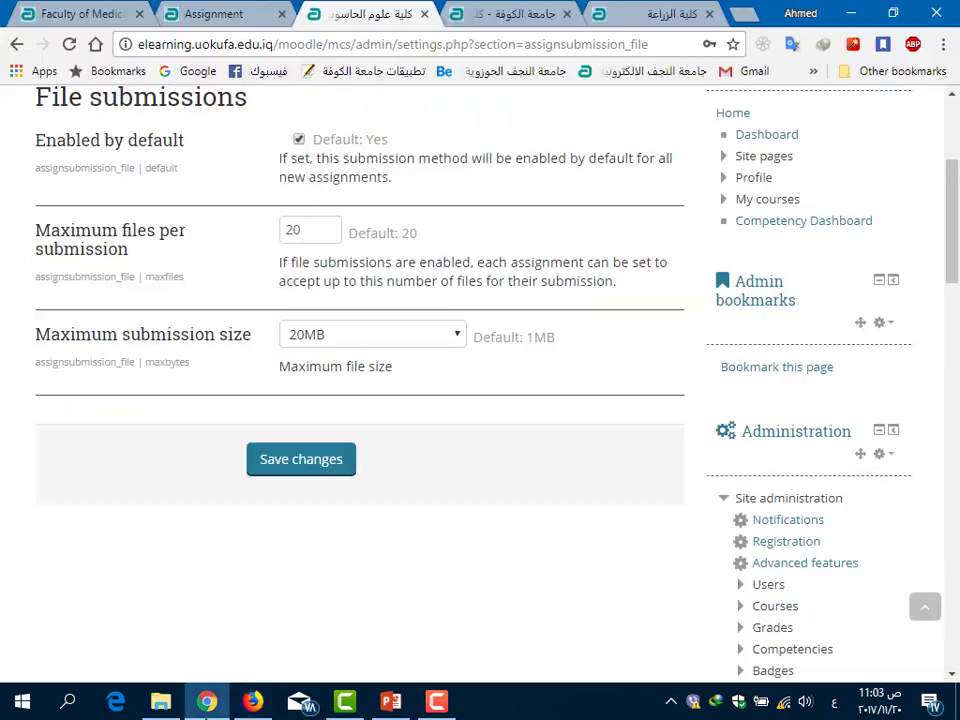
click(305, 468)
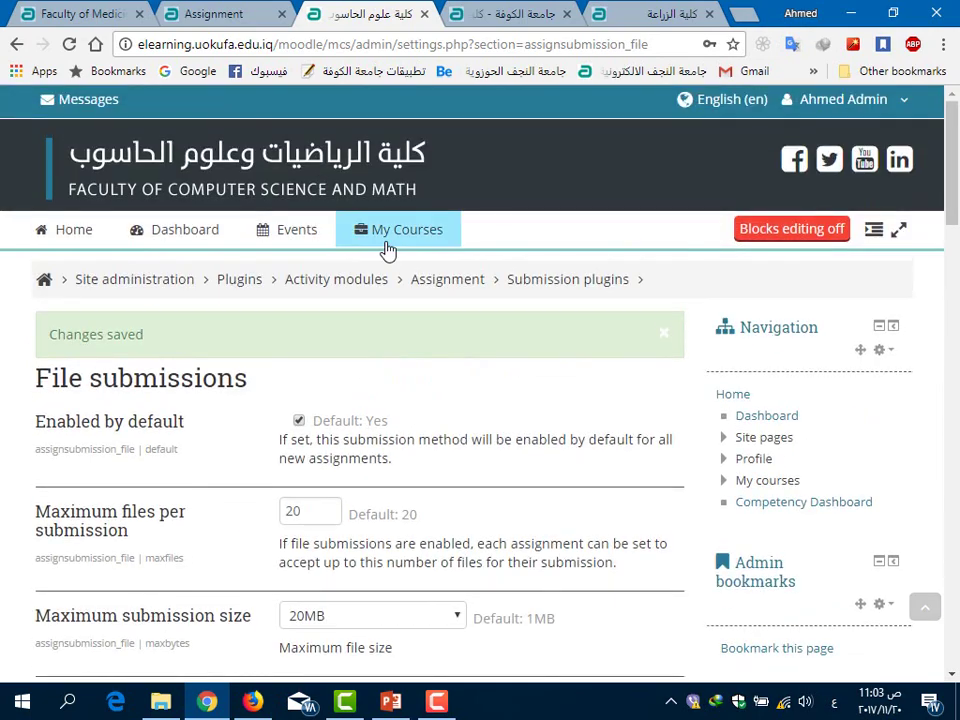
mouse_move(388, 250)
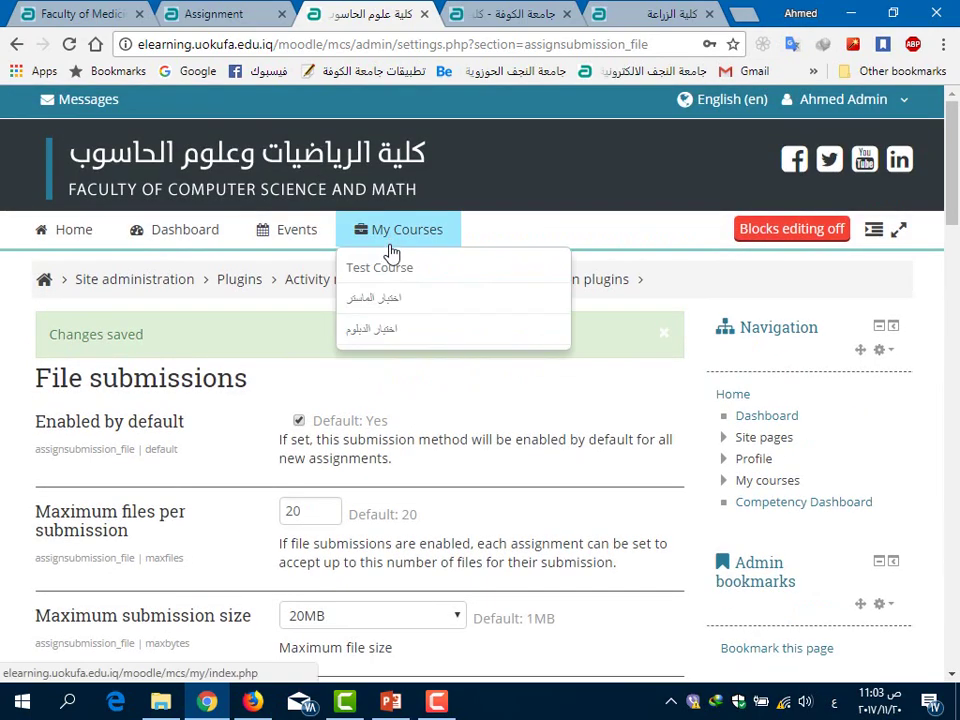
click(396, 272)
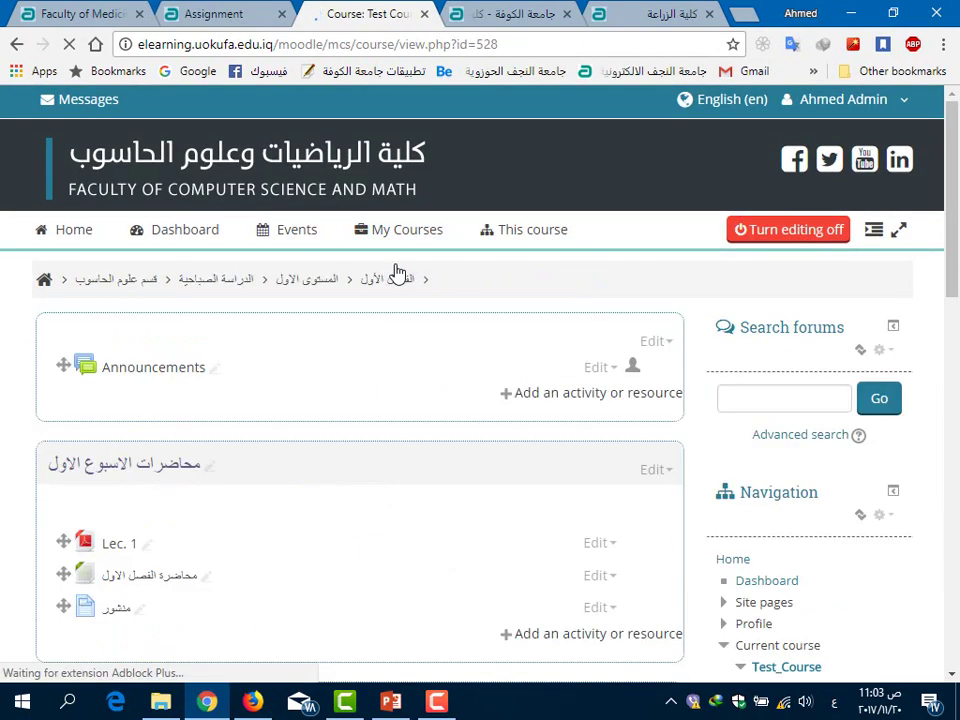
scroll(420, 320, down, 4)
scroll(420, 320, down, 5)
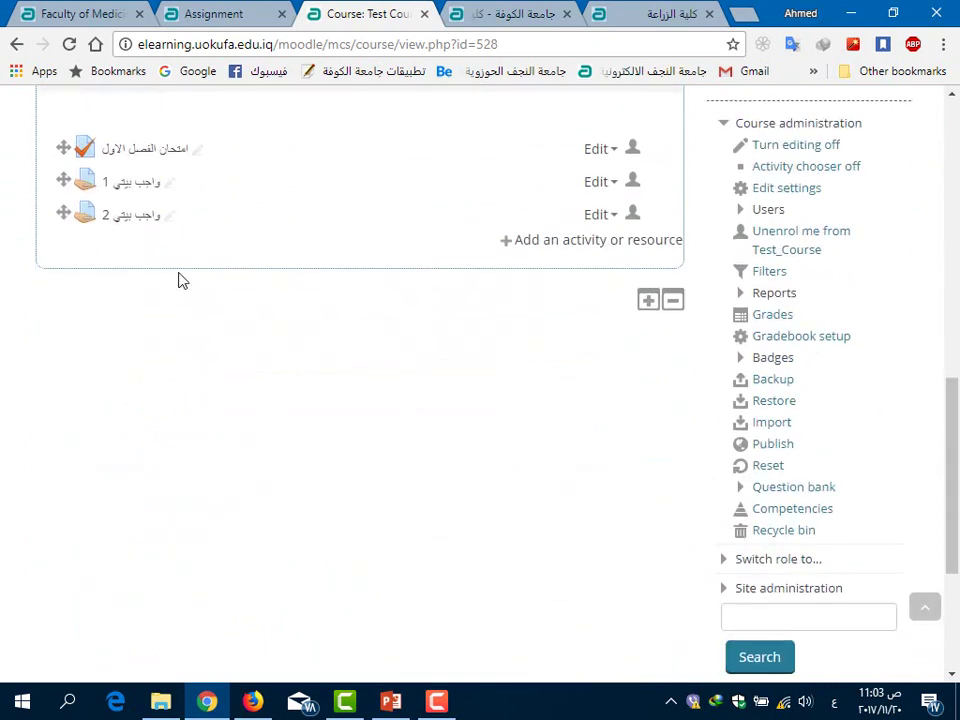
Open the settings of the assignment واجب بيتي 2 and choose 10MB as its maximum submission size.
click(598, 220)
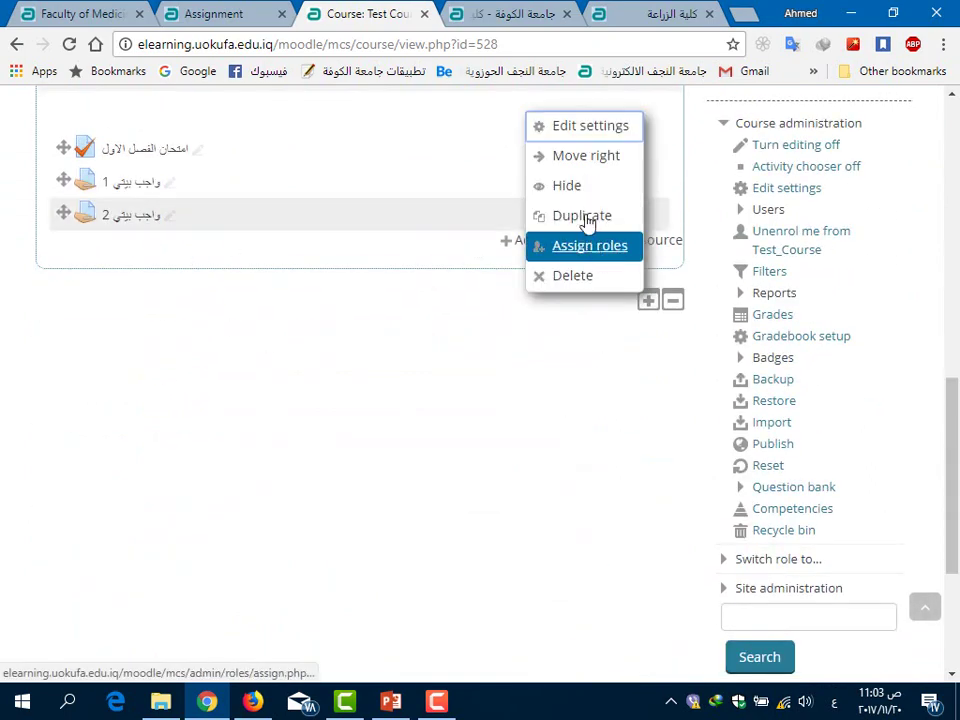
click(580, 128)
scroll(290, 300, down, 8)
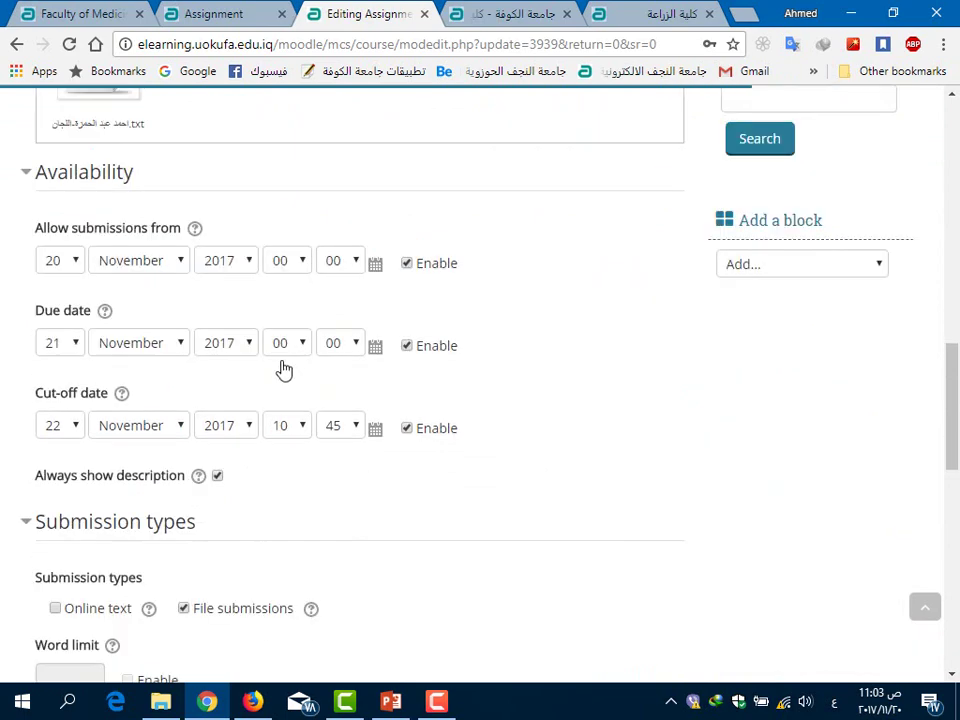
scroll(283, 369, down, 3)
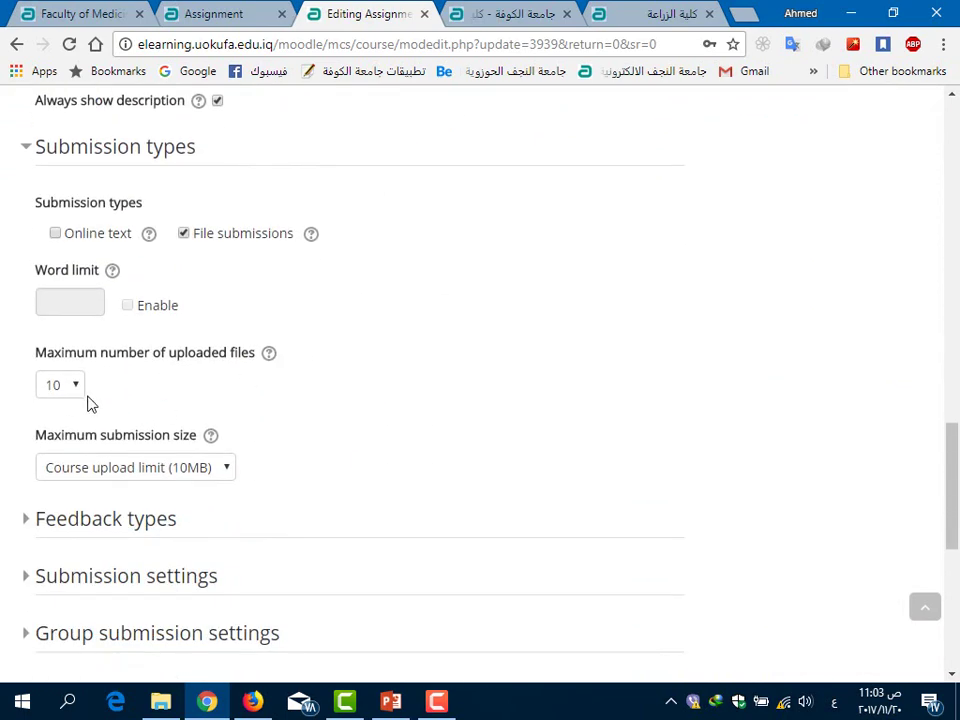
click(183, 469)
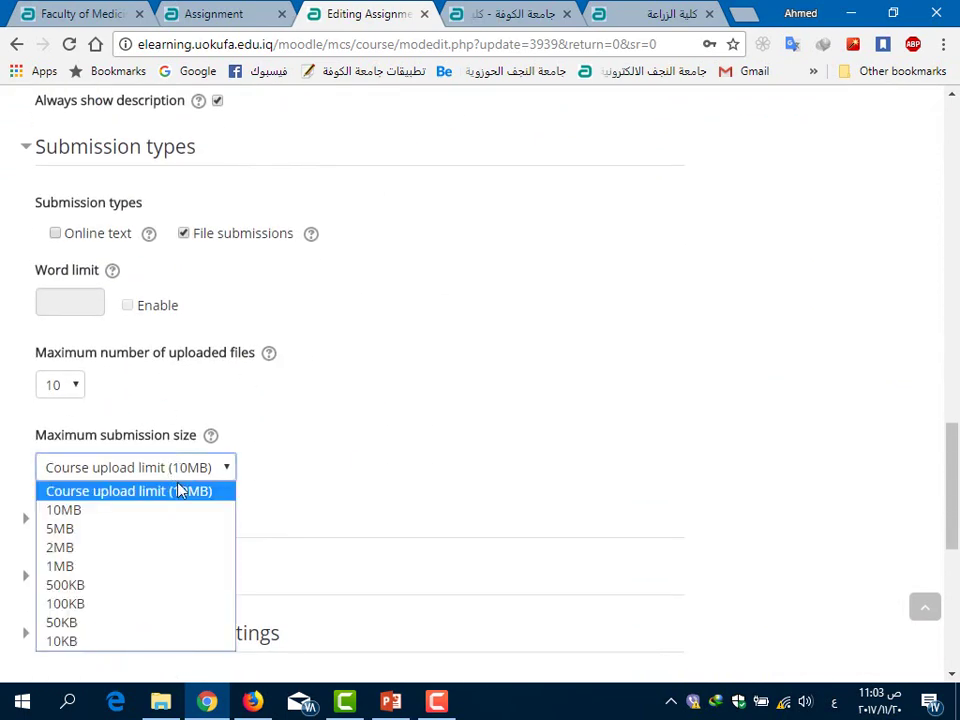
click(178, 512)
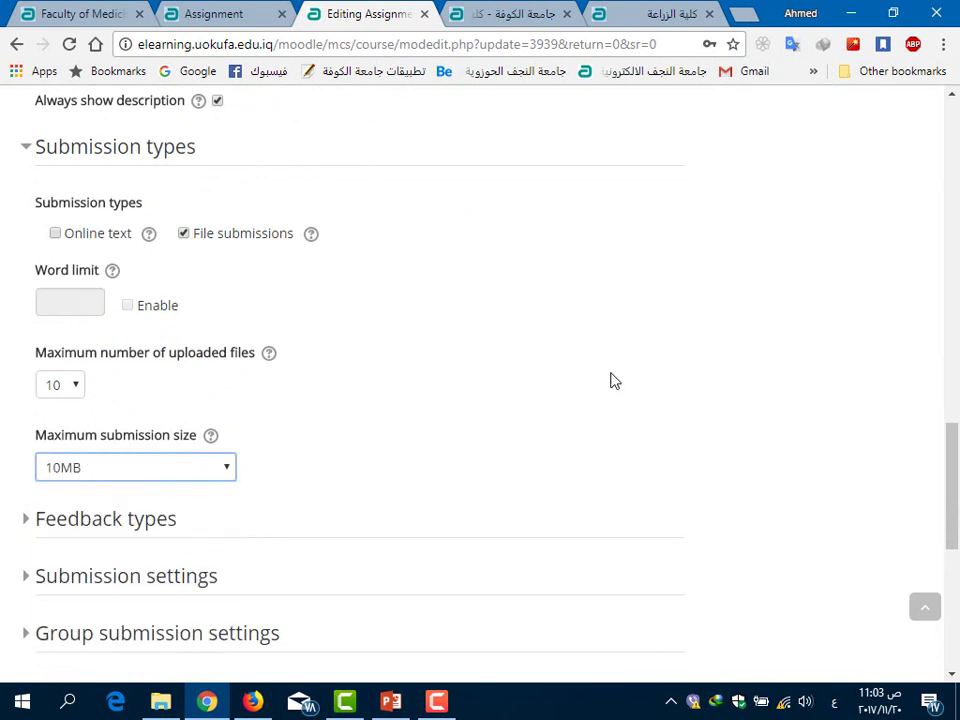
Close the extra browser tab showing the faculty home page and return to the assignment's editing page.
click(497, 25)
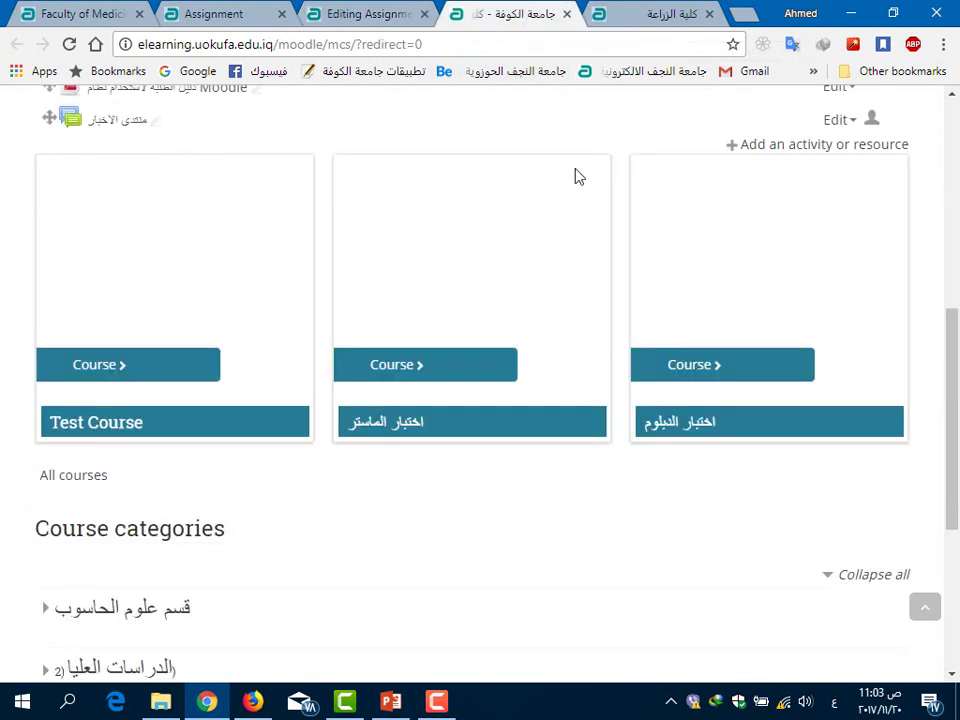
click(567, 15)
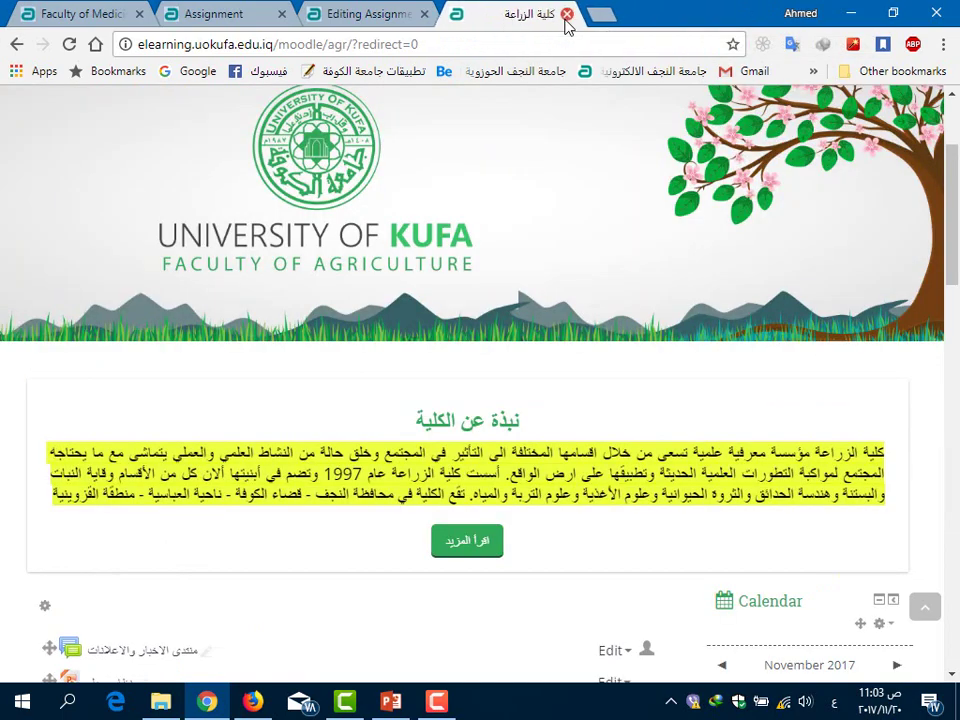
click(364, 17)
Open the File submissions plugin settings from Site administration in a new tab and show the maximum submission size.
scroll(796, 436, down, 5)
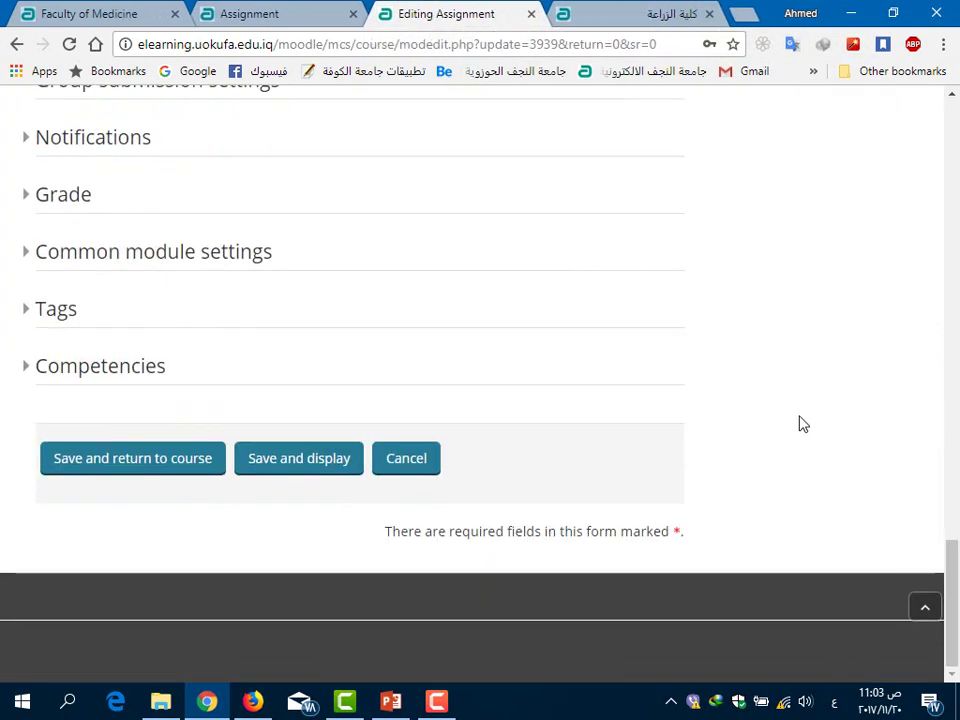
scroll(799, 422, up, 13)
scroll(806, 373, down, 3)
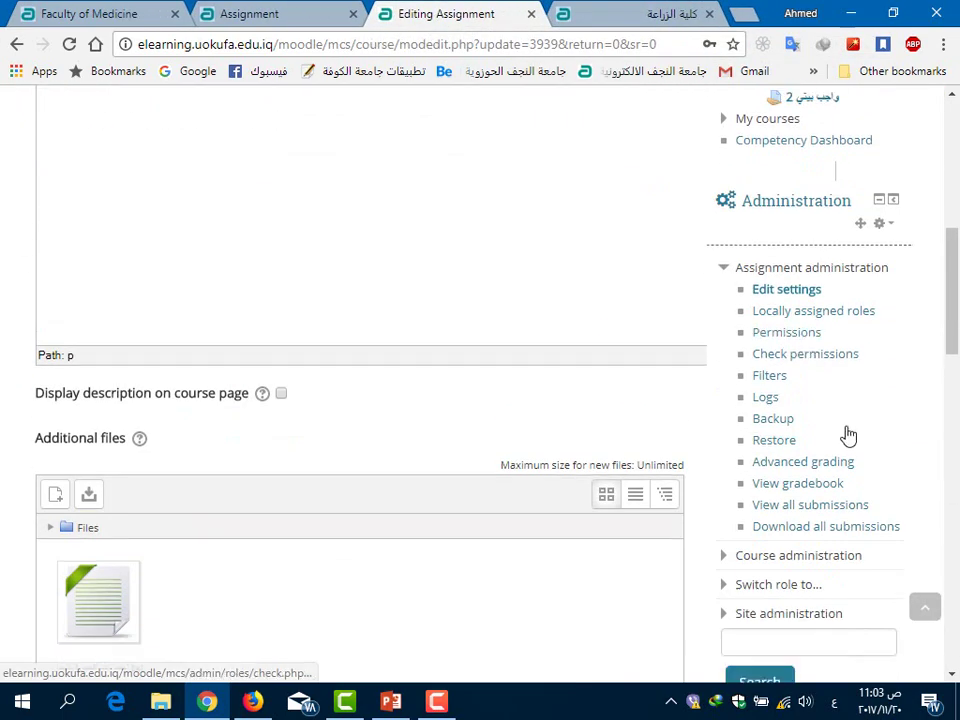
click(782, 360)
scroll(782, 360, down, 1)
scroll(776, 362, down, 1)
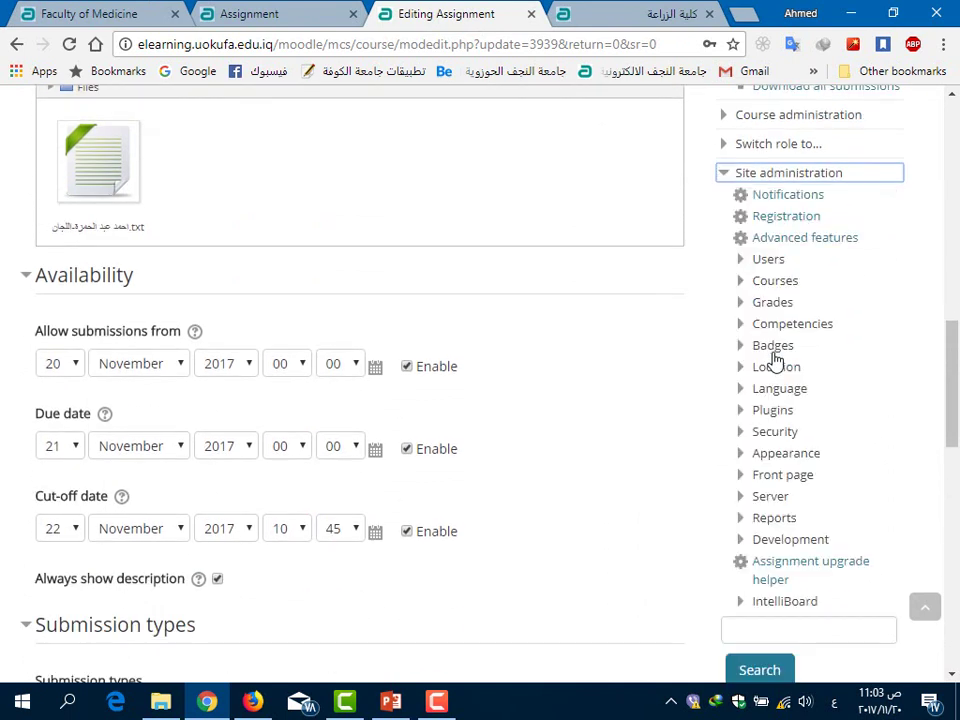
click(773, 410)
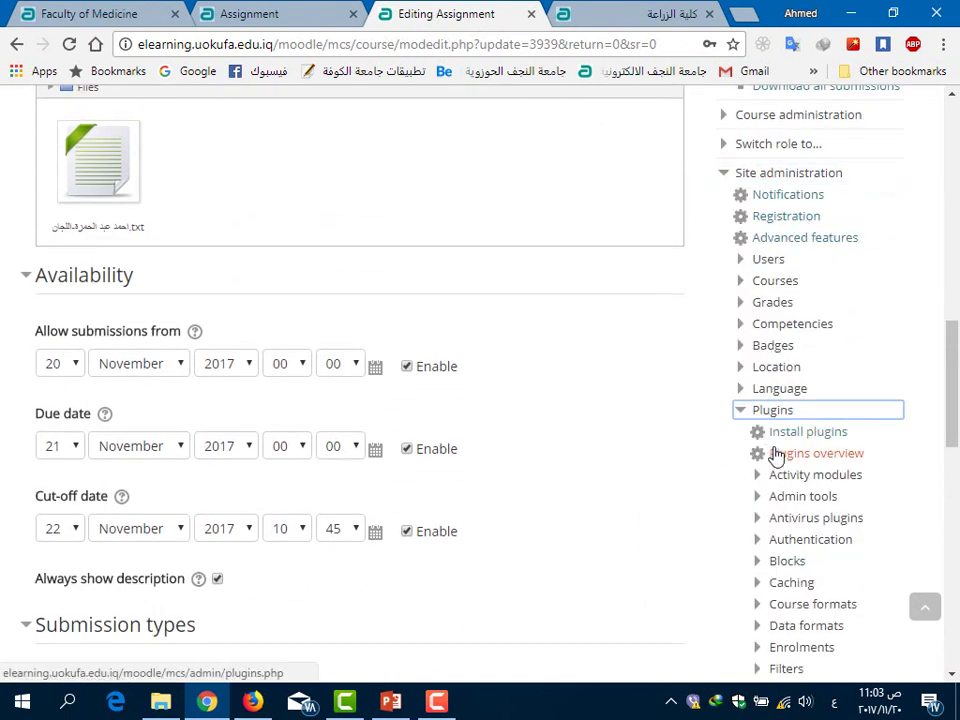
click(782, 475)
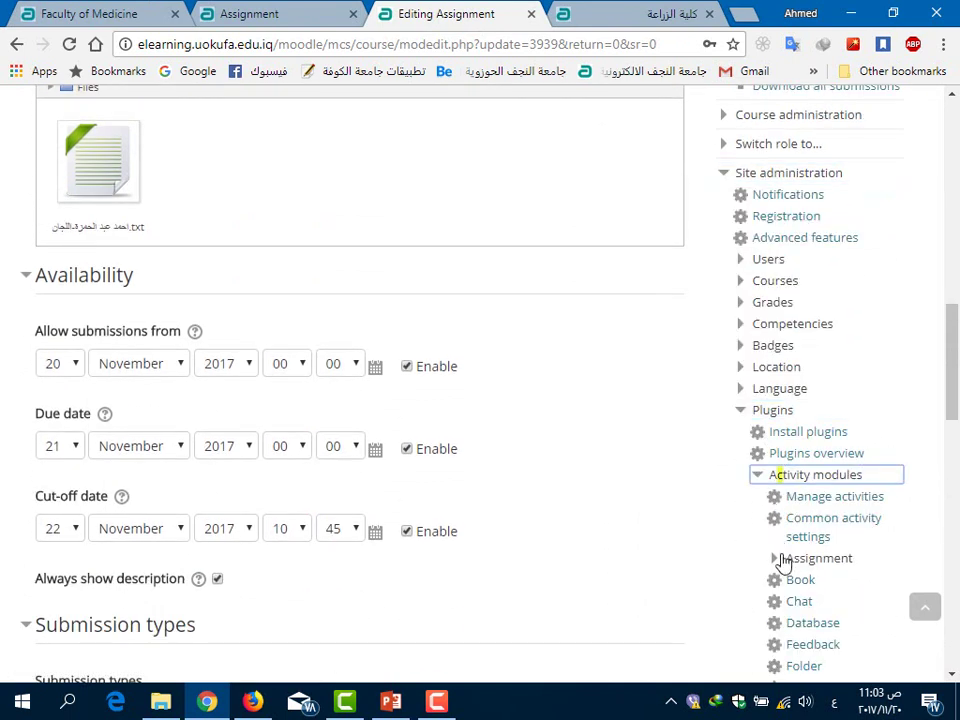
click(782, 558)
scroll(790, 450, down, 3)
click(794, 355)
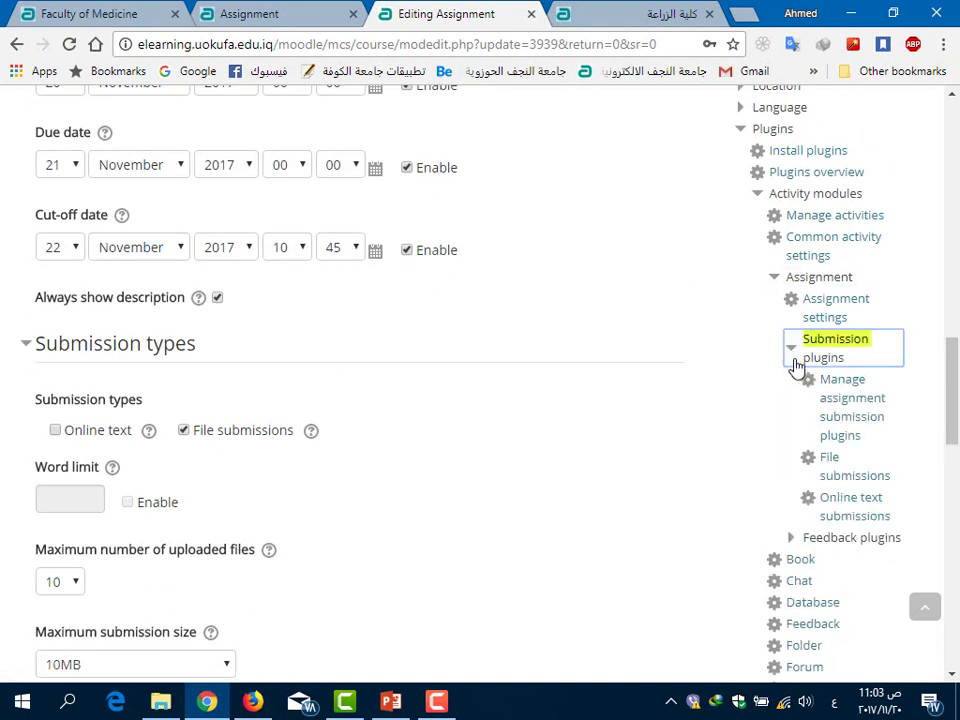
middle_click(865, 478)
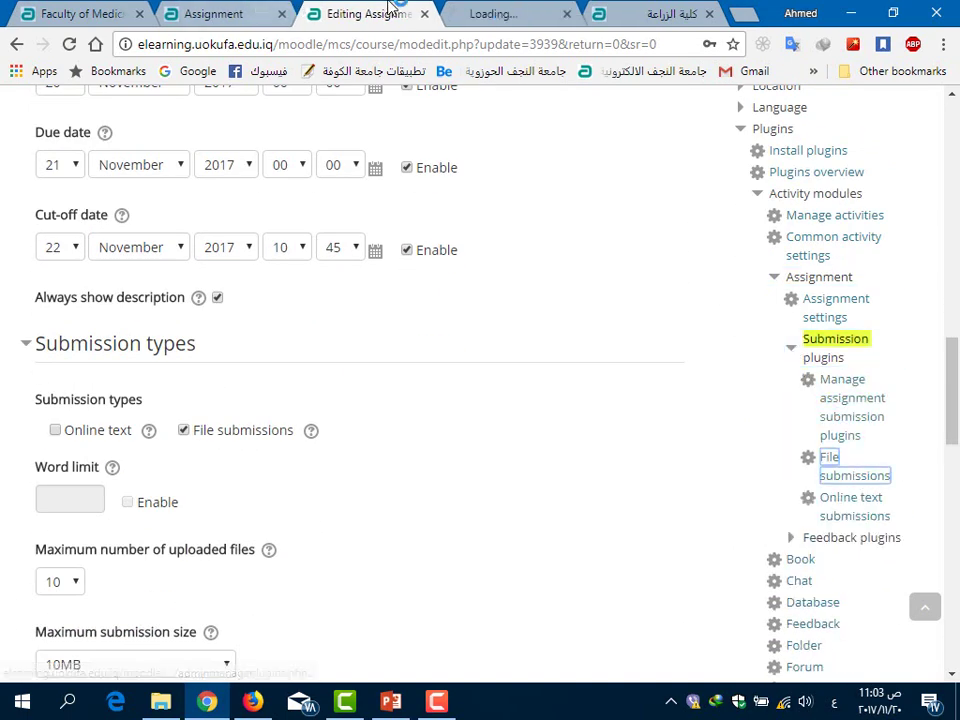
key(ctrl+Tab)
scroll(492, 430, down, 3)
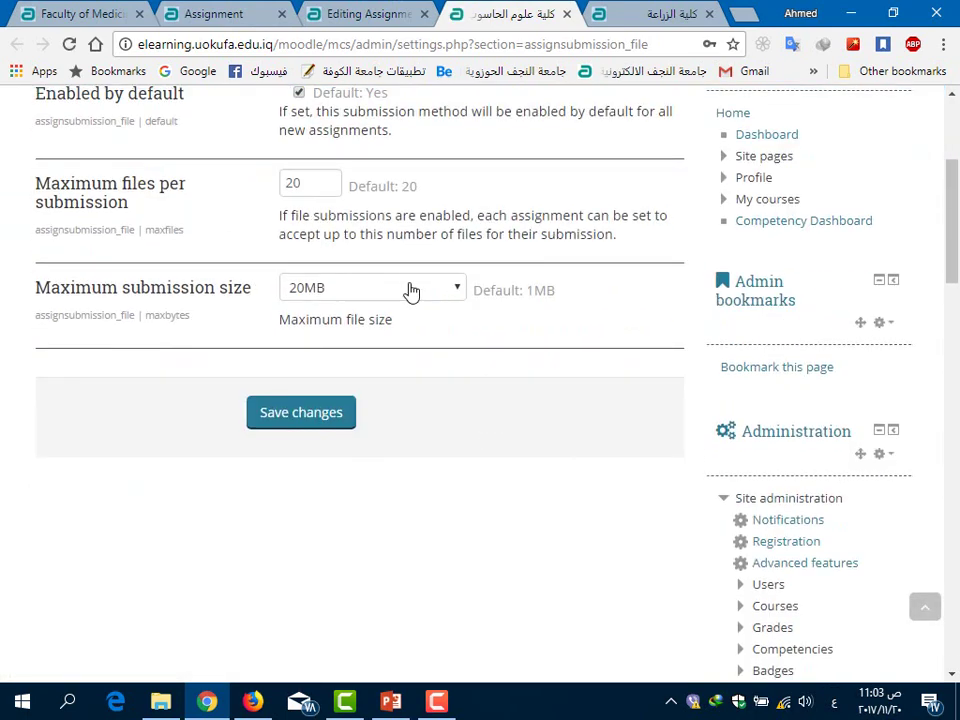
Save the site-wide File submissions settings with the maximum submission size at 20MB.
click(332, 419)
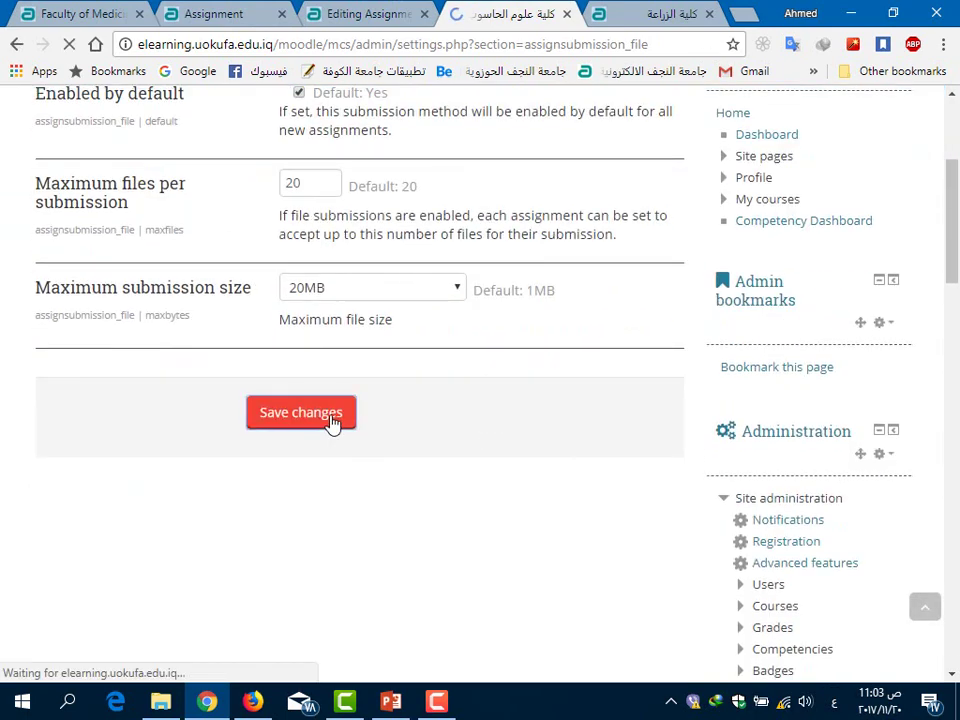
scroll(452, 279, down, 4)
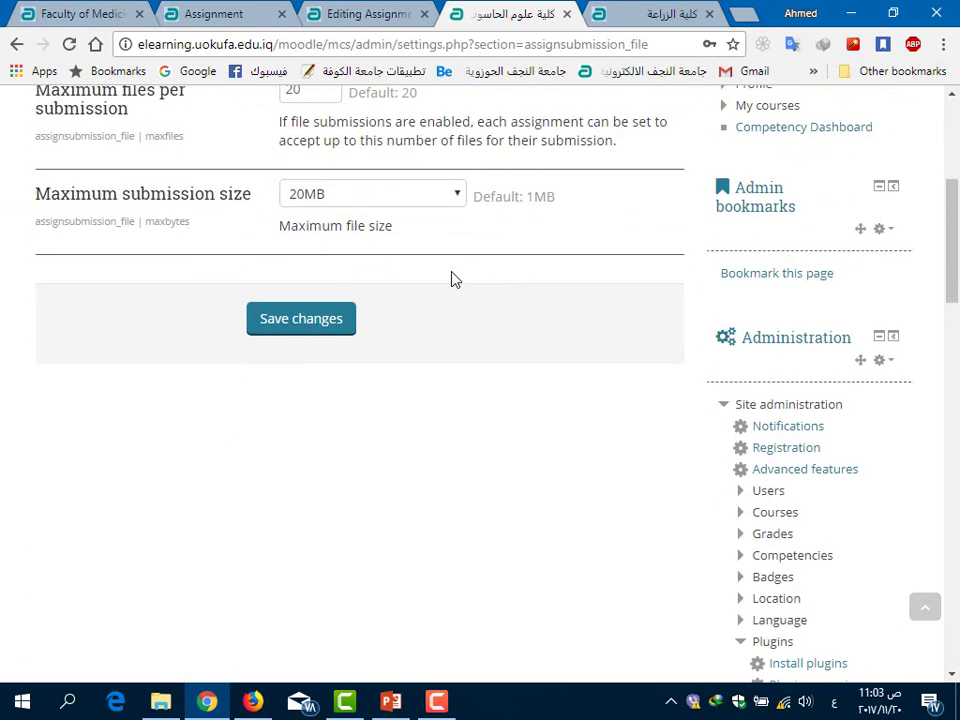
scroll(452, 279, up, 2)
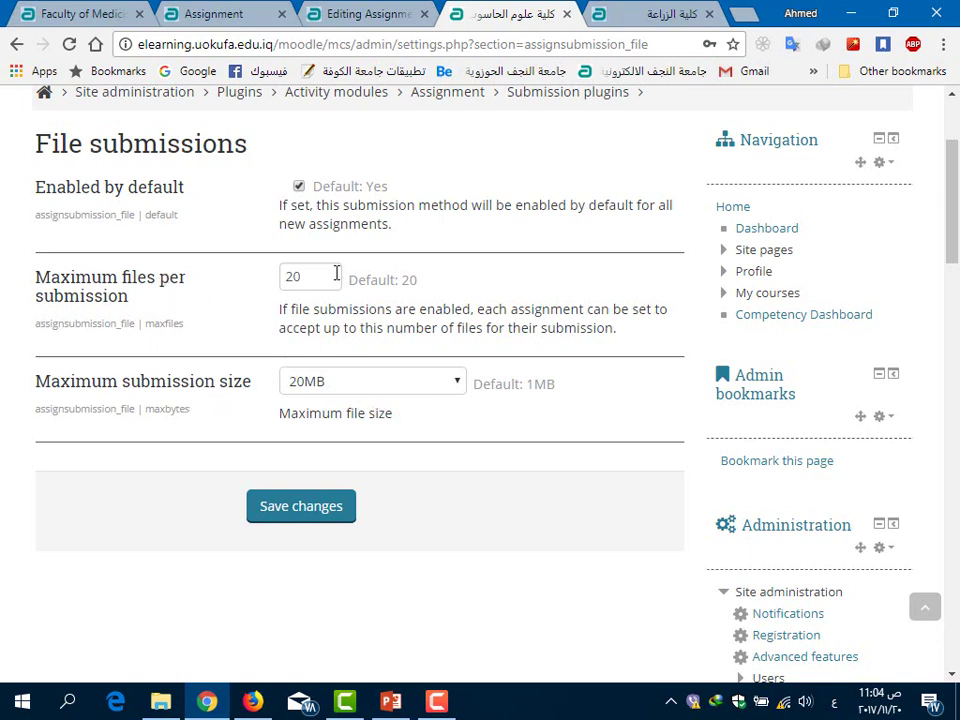
Reload the assignment's editing page and compare its maximum submission size options with the site-wide File submissions limit.
click(388, 8)
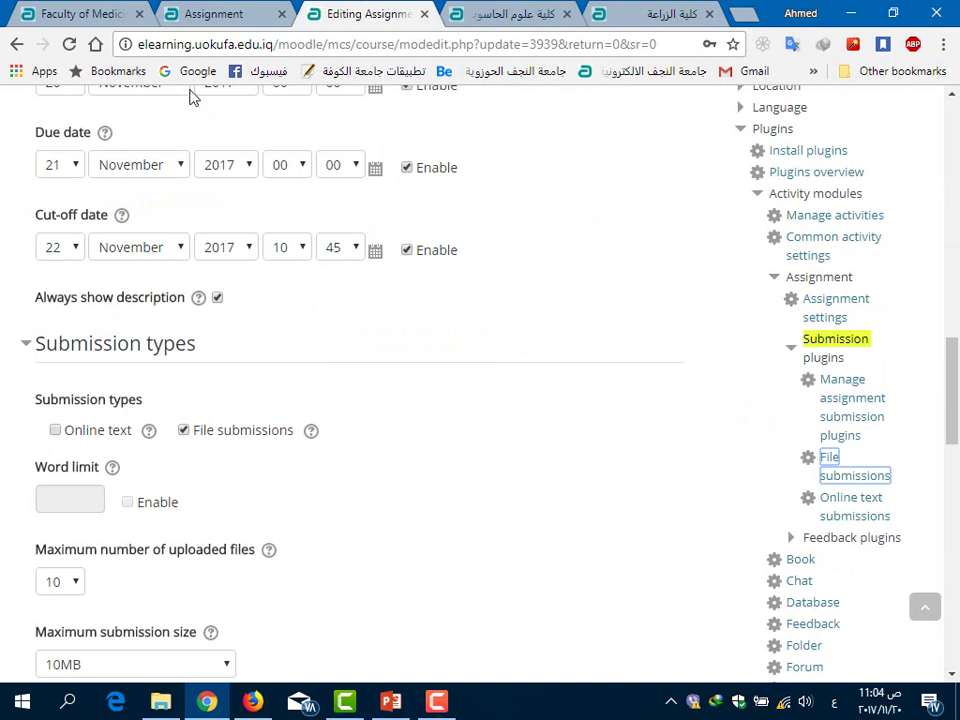
click(70, 44)
click(522, 147)
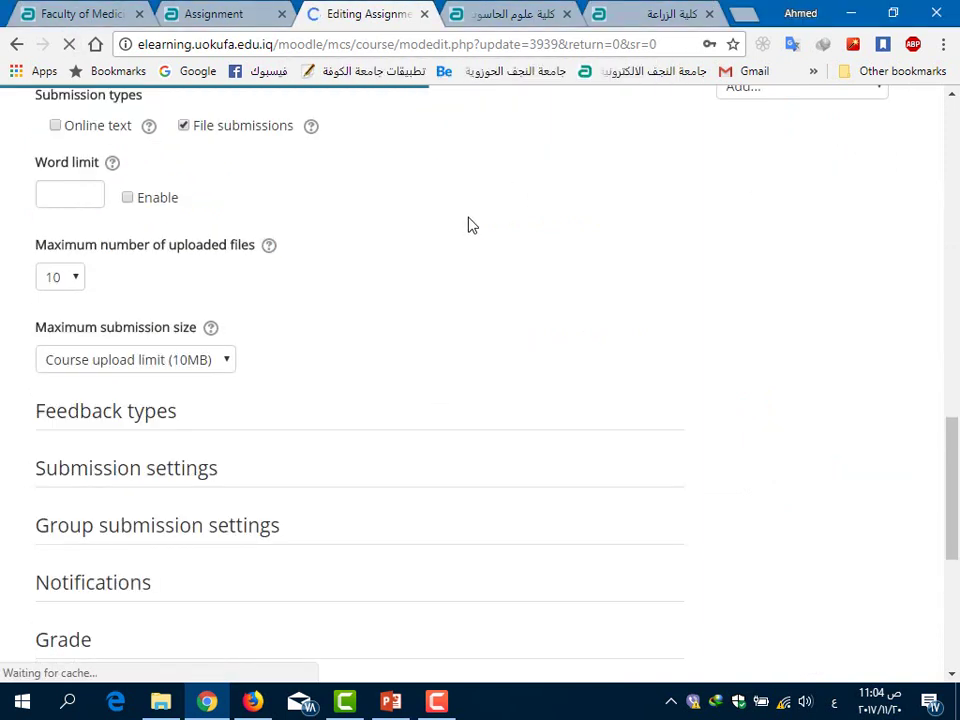
click(224, 368)
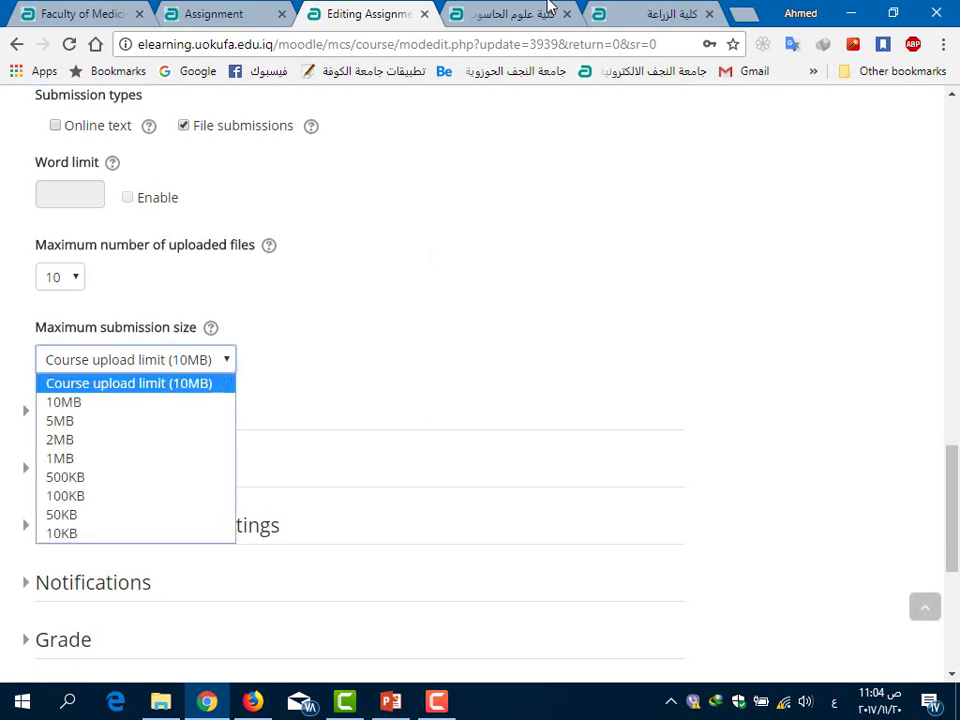
click(438, 10)
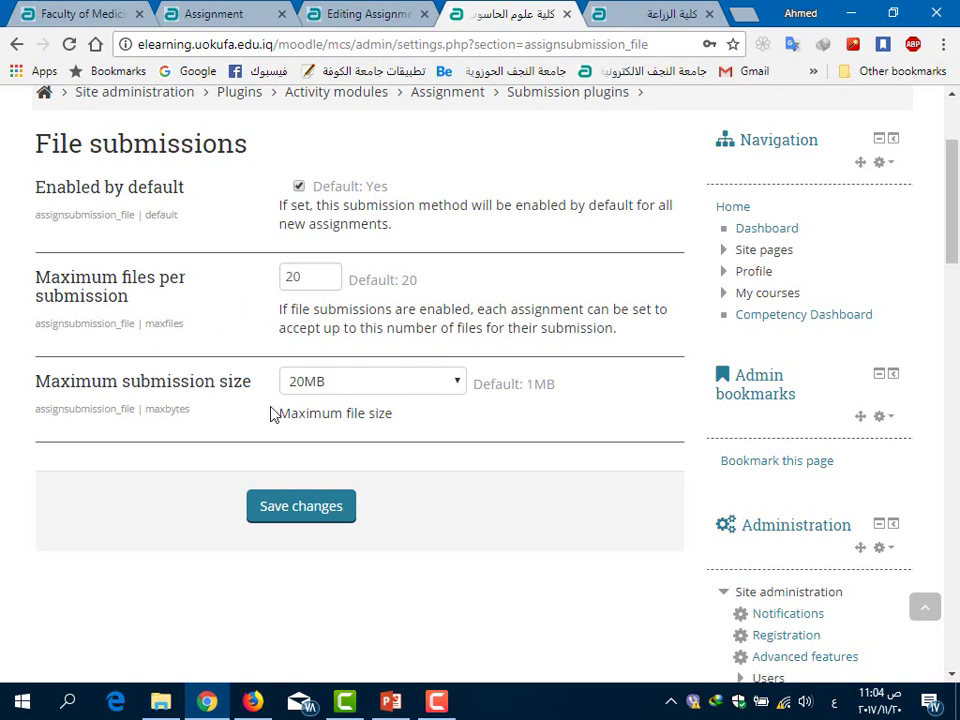
click(305, 10)
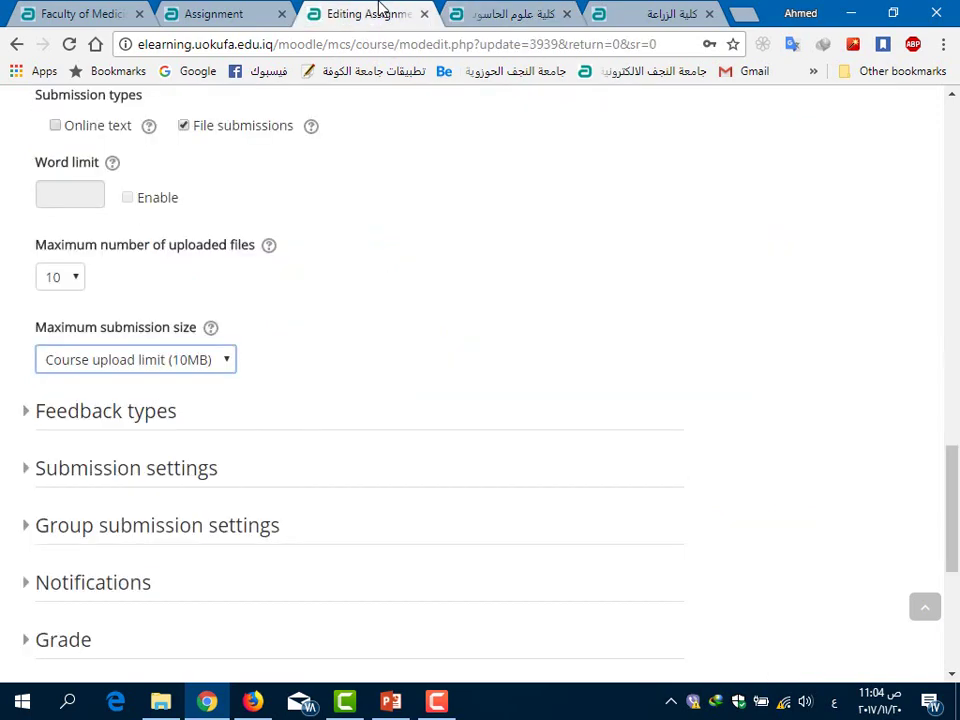
Go from the assignment back to Test_Course and open the course's settings for editing.
scroll(700, 349, up, 5)
scroll(700, 349, up, 10)
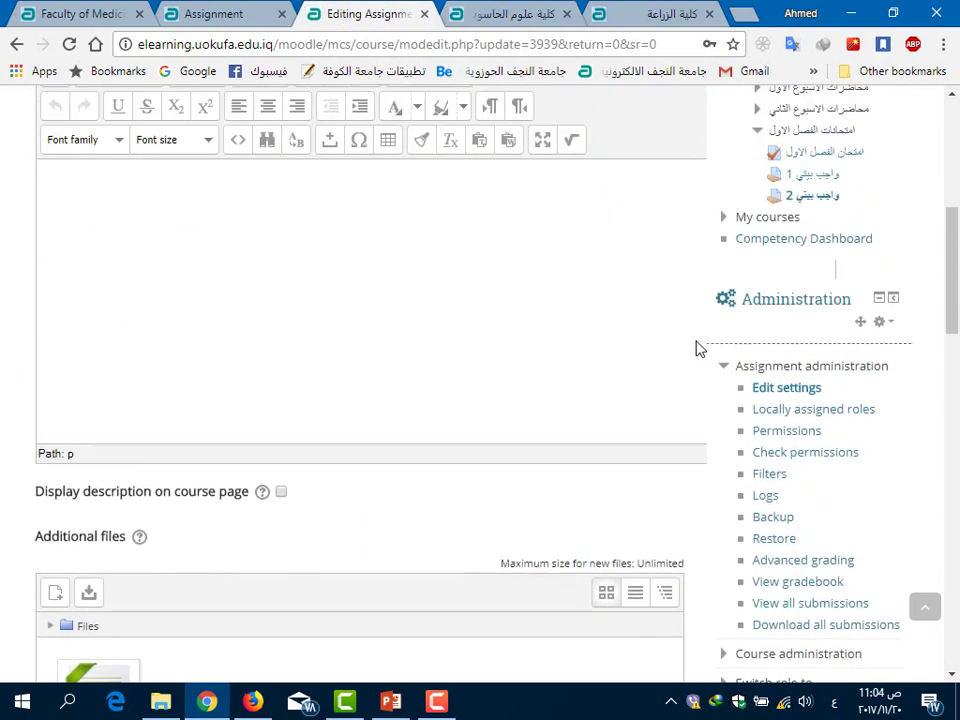
click(772, 390)
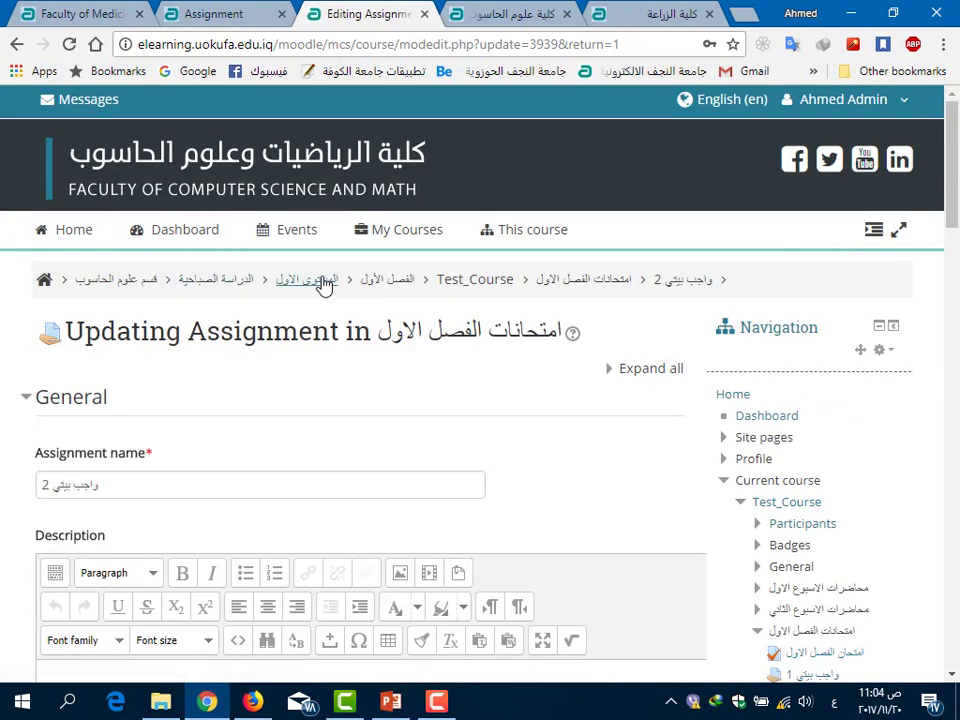
click(454, 281)
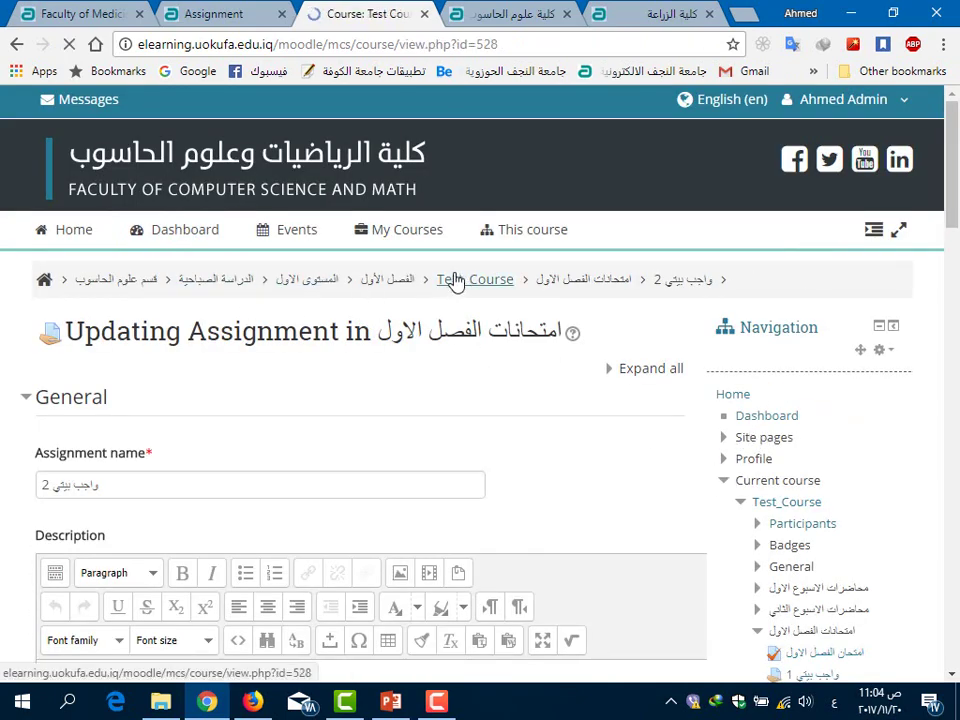
scroll(521, 261, down, 3)
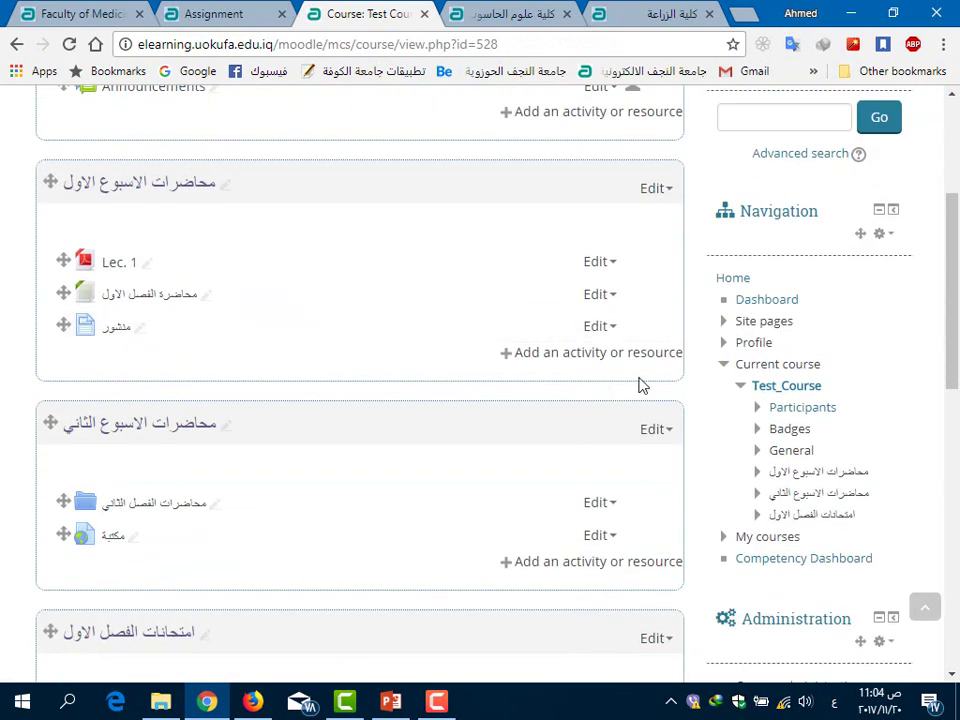
click(723, 365)
scroll(724, 405, down, 2)
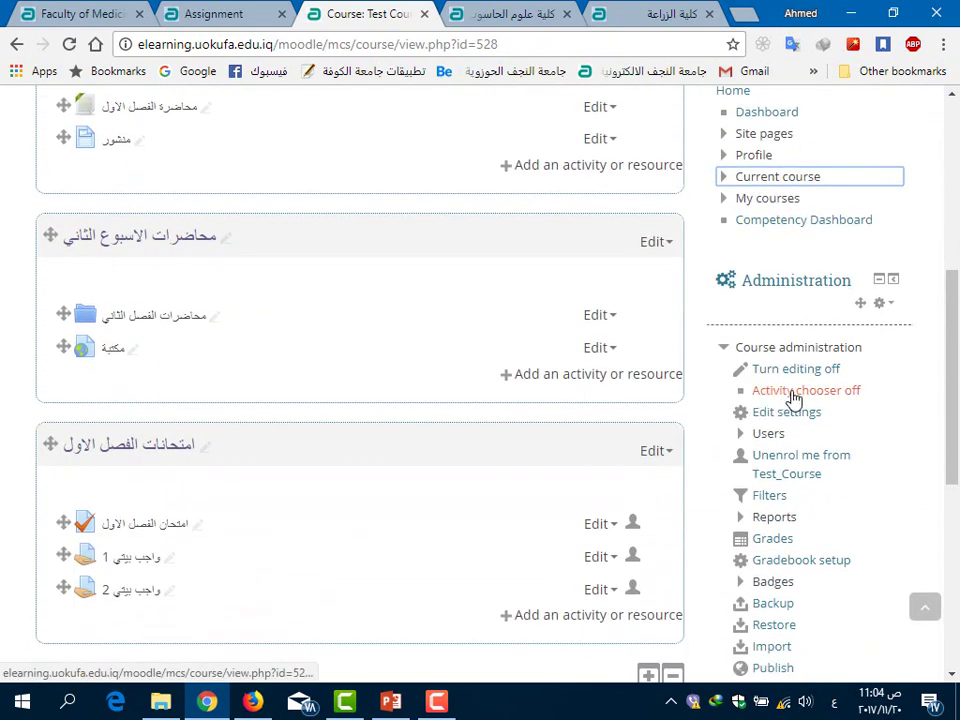
click(800, 412)
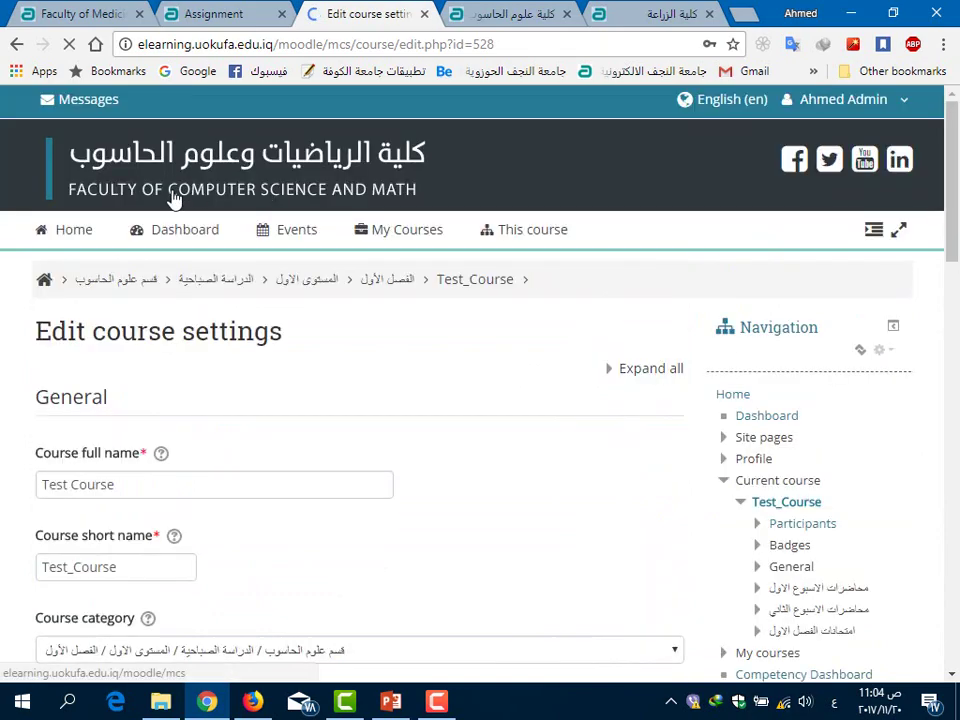
Set the course's maximum upload size under Files and uploads to 20MB and save the course settings.
scroll(435, 186, down, 8)
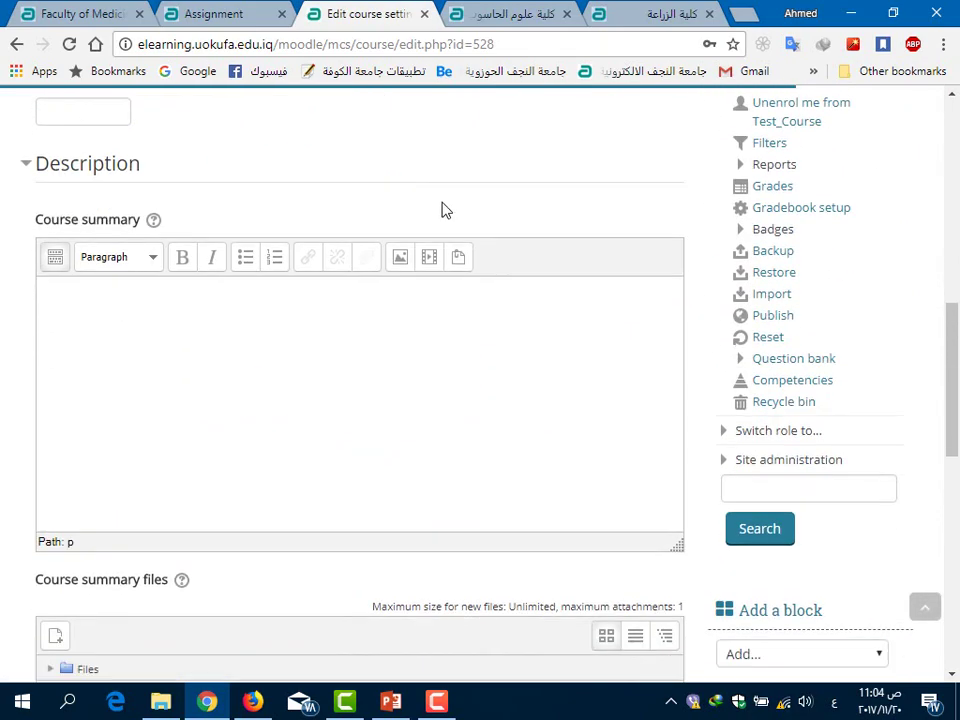
scroll(446, 208, down, 6)
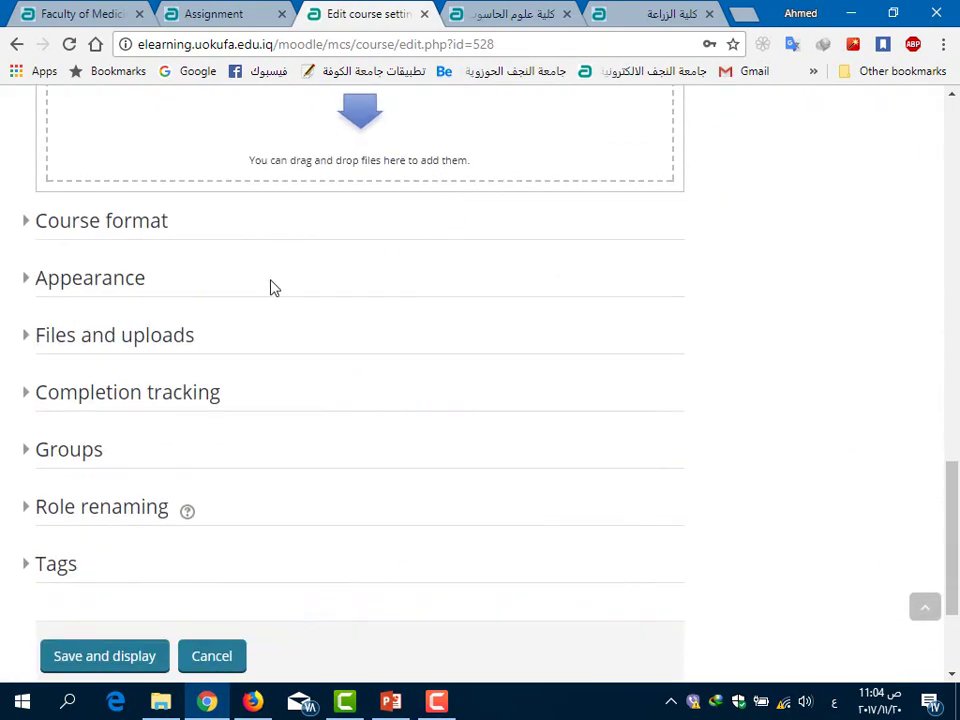
click(170, 340)
scroll(456, 388, down, 1)
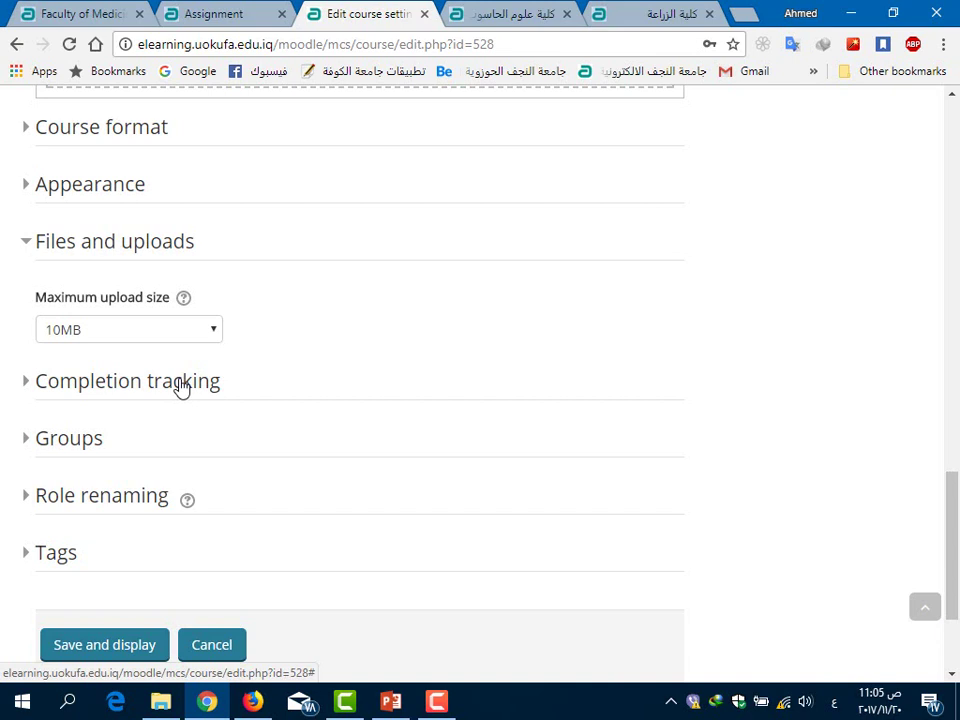
click(164, 336)
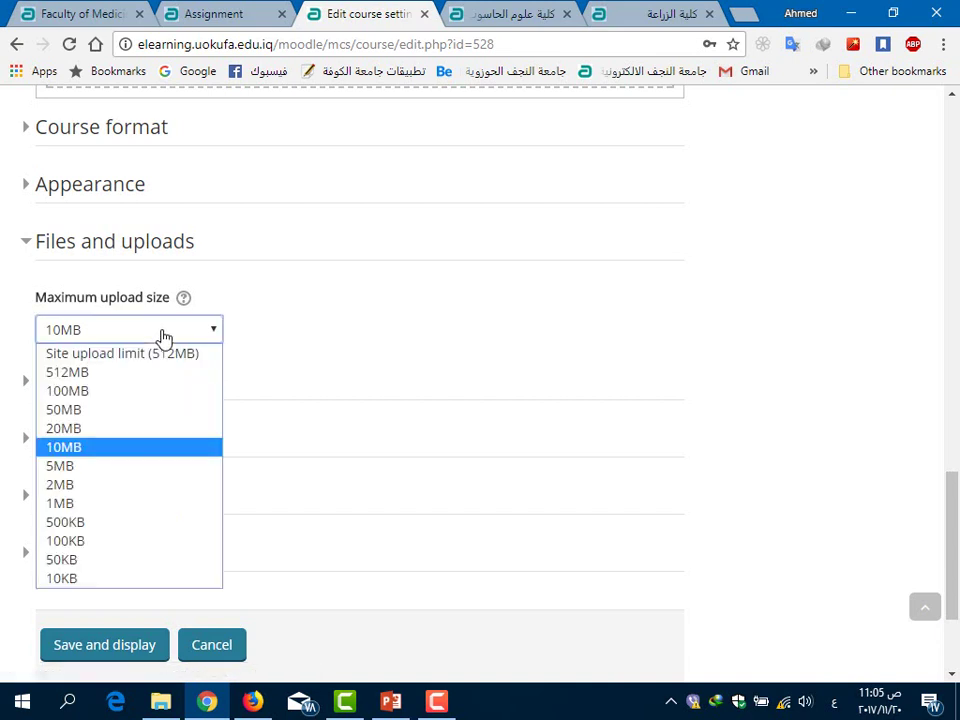
click(162, 434)
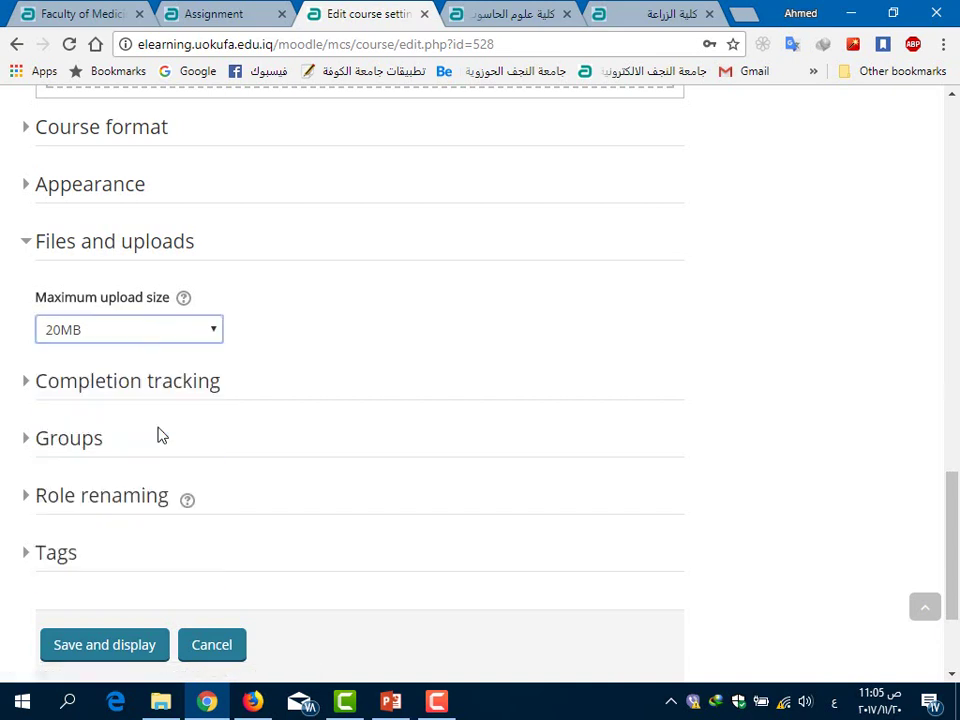
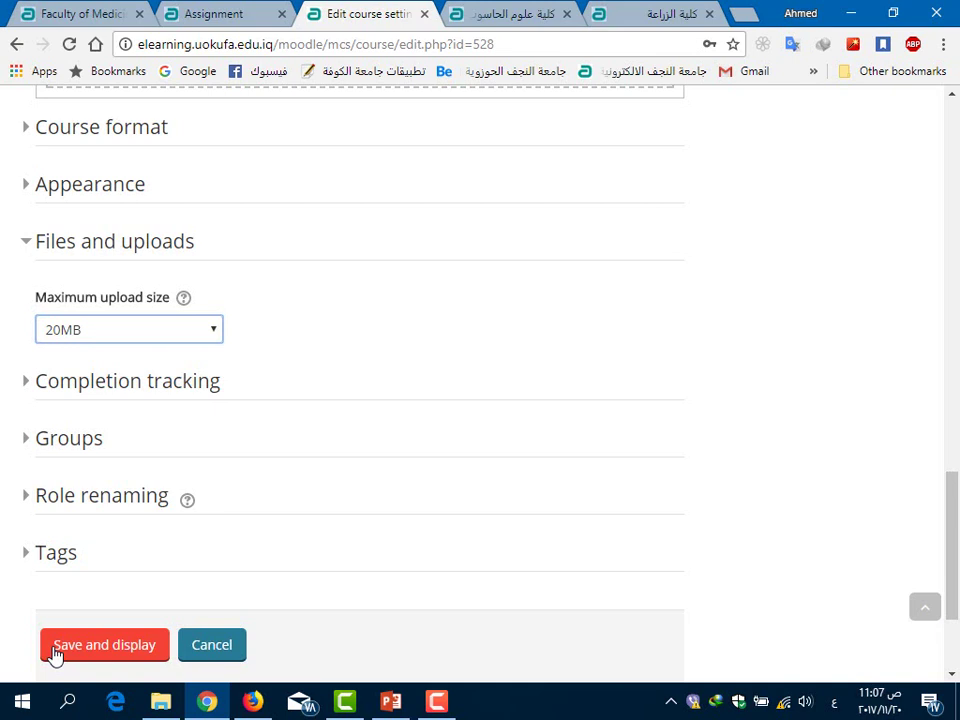
mouse_move(448, 707)
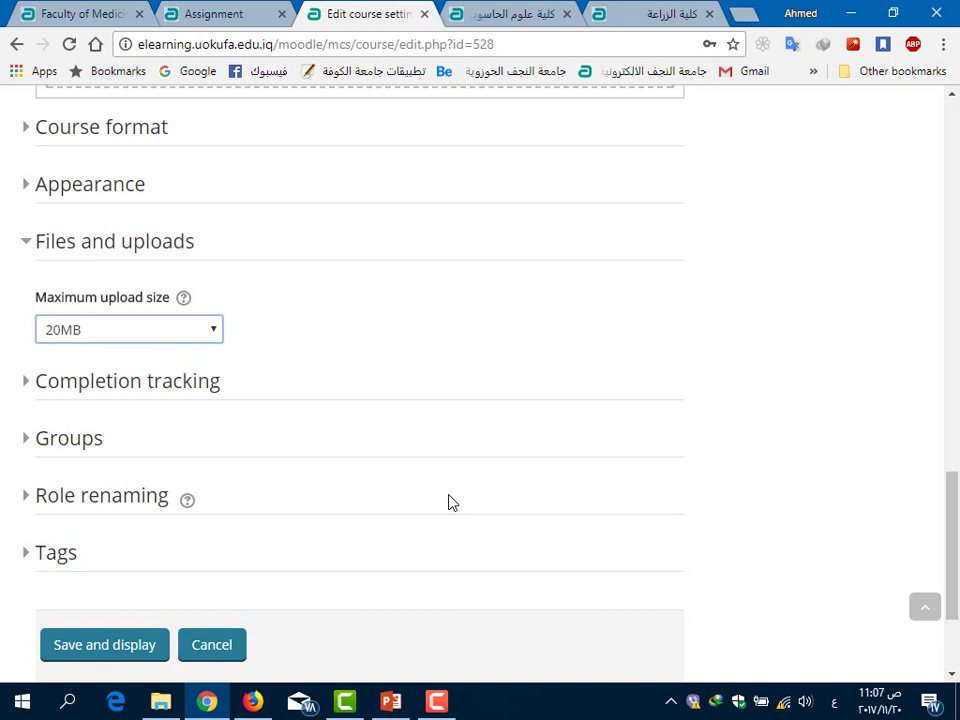
click(101, 655)
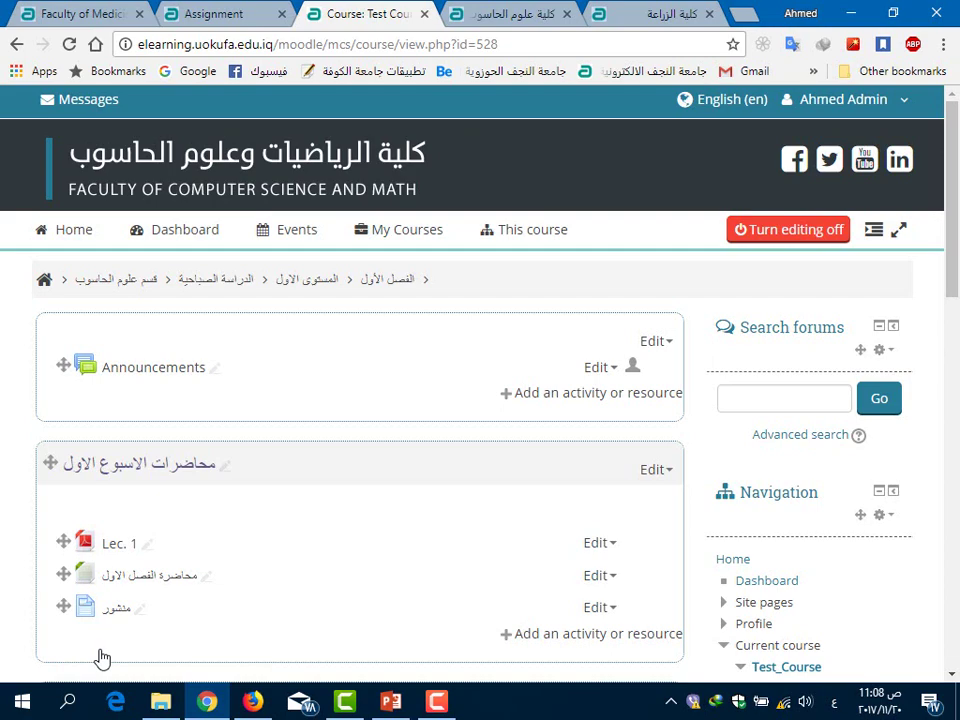
Open the settings of the assignment واجب بيتي 2 and check its maximum number of uploaded files and maximum submission size.
scroll(229, 396, down, 15)
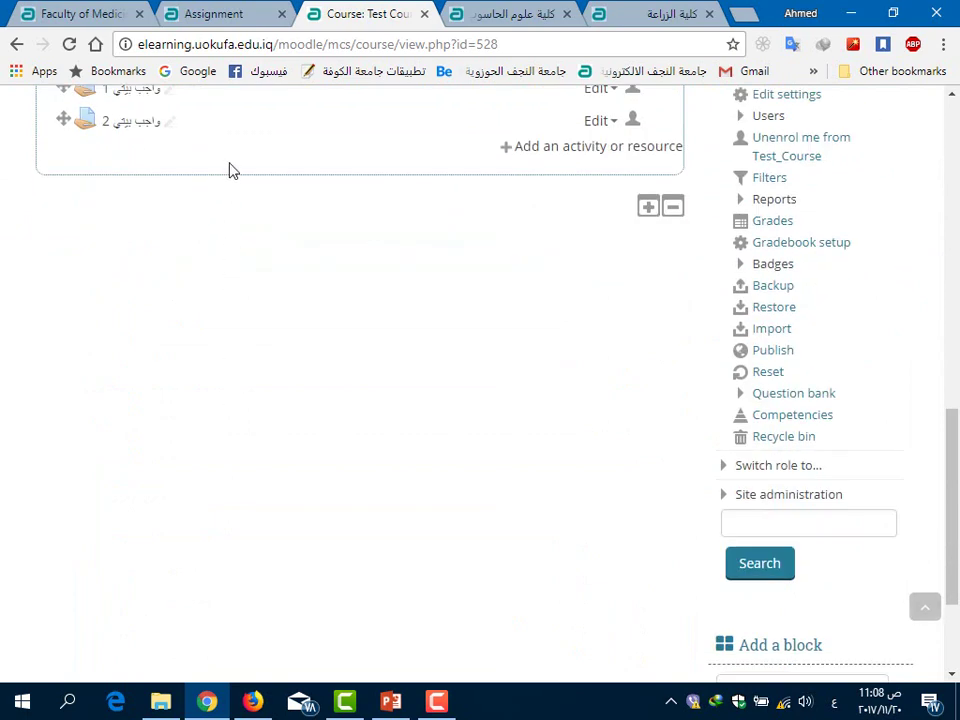
click(593, 121)
click(574, 382)
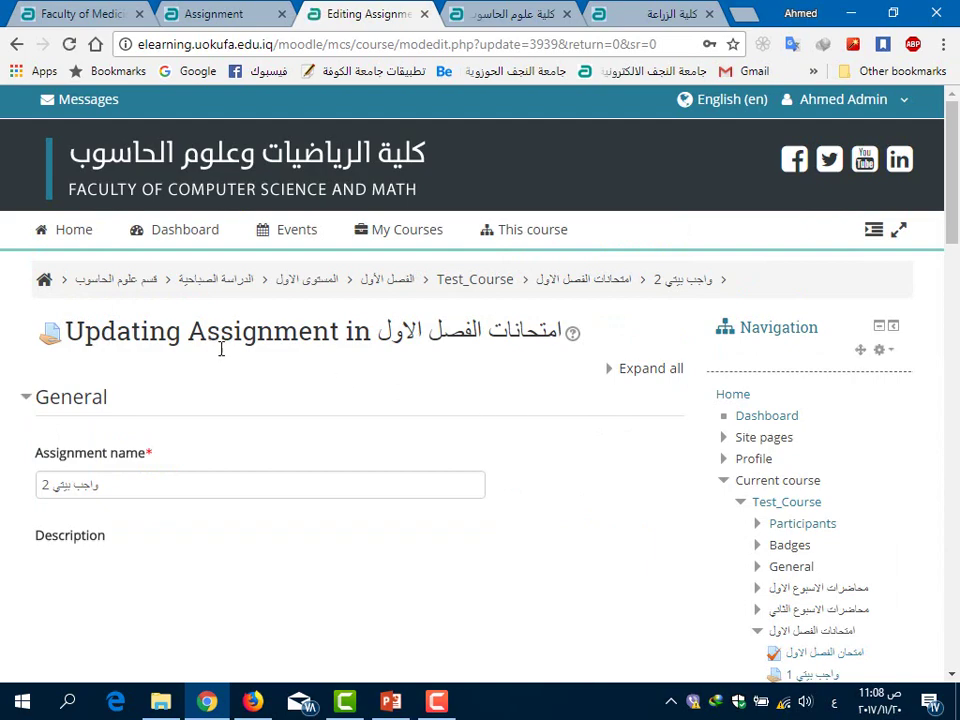
scroll(311, 379, down, 2)
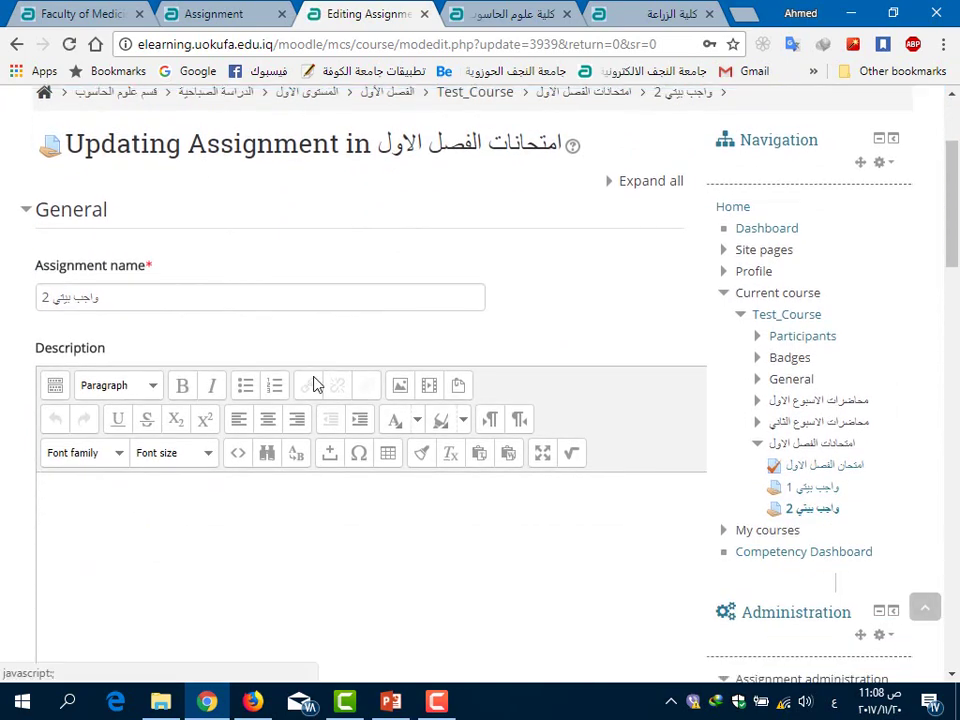
scroll(313, 385, down, 10)
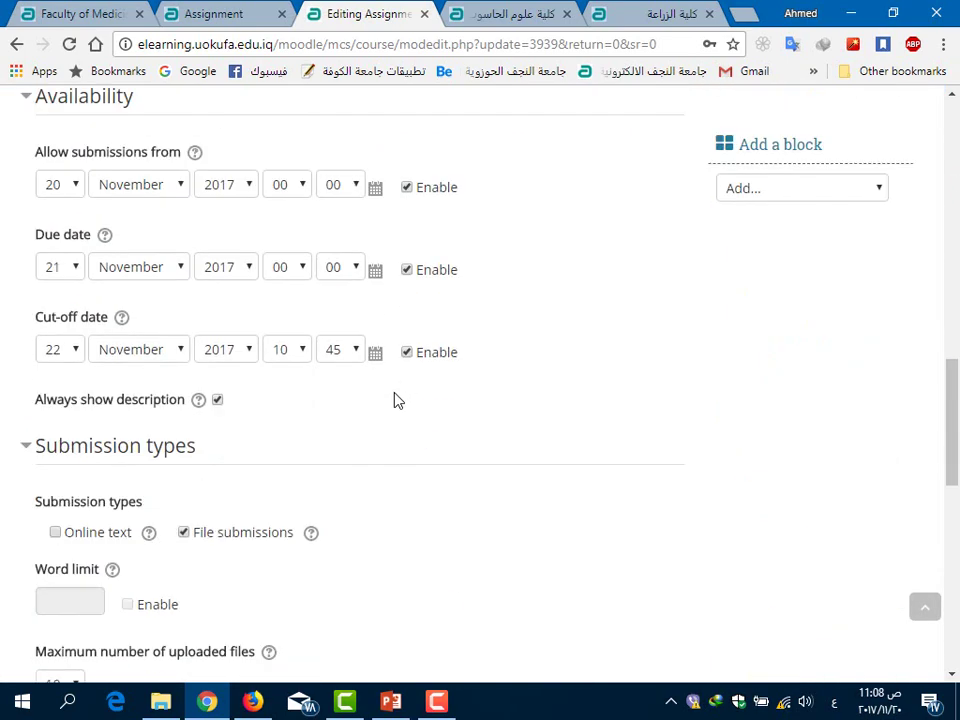
scroll(394, 405, down, 4)
click(75, 316)
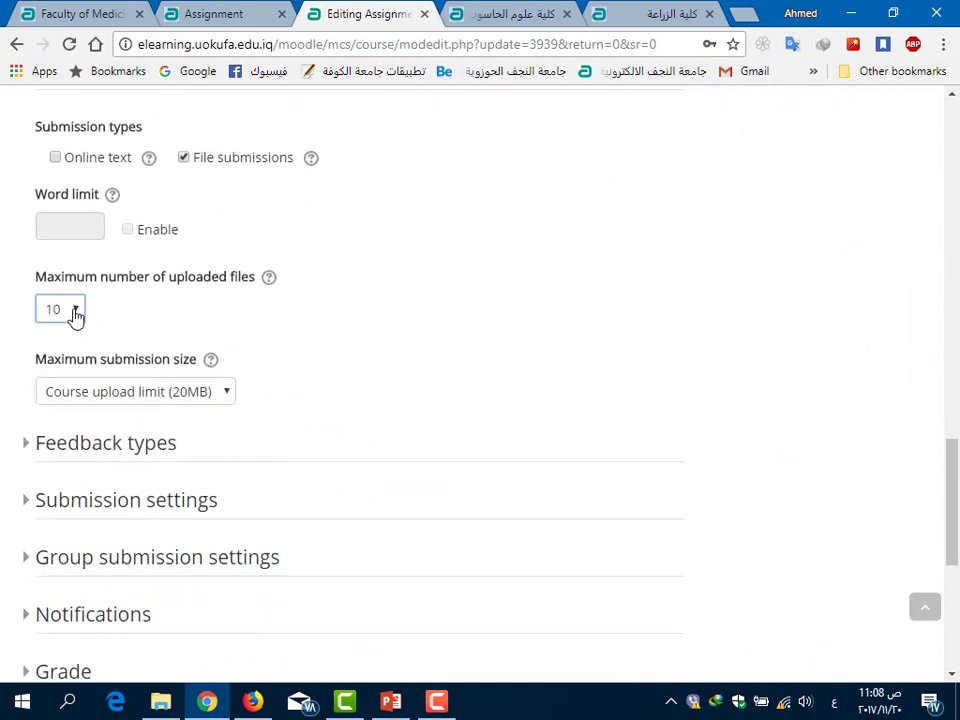
click(120, 398)
click(122, 412)
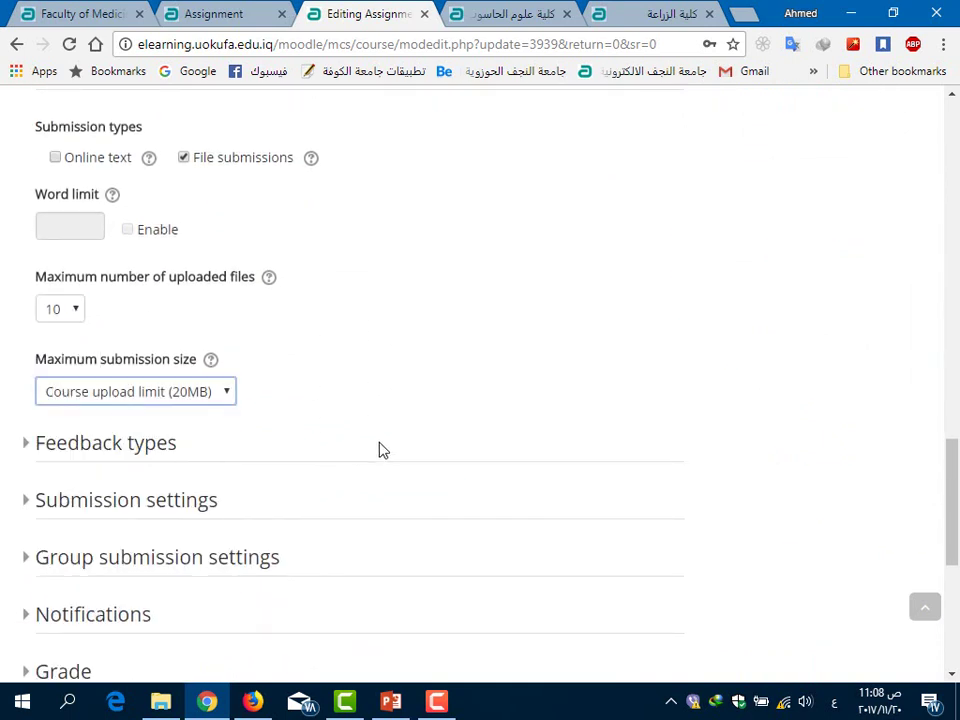
click(210, 435)
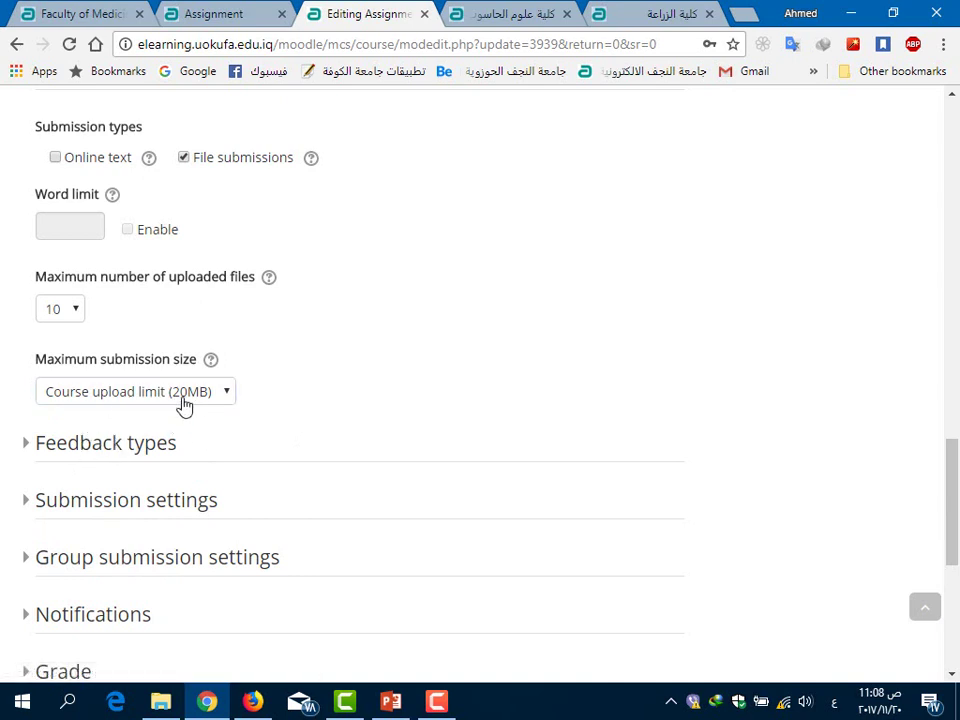
Switch to Firefox, reload the student's edit submission page and check the maximum file size and attachment limits.
click(267, 712)
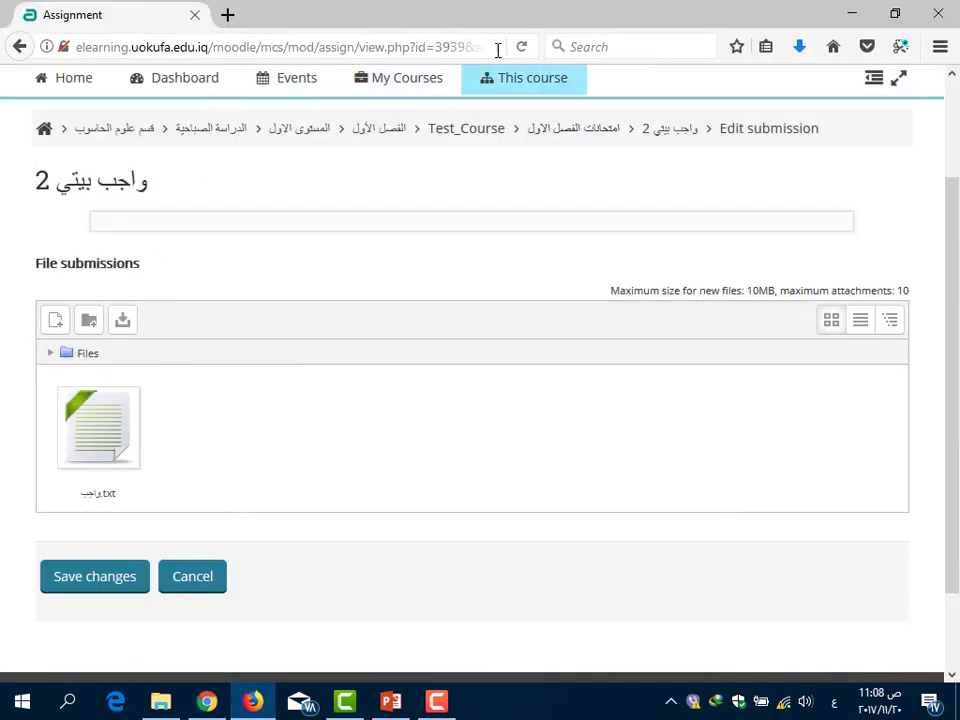
click(522, 47)
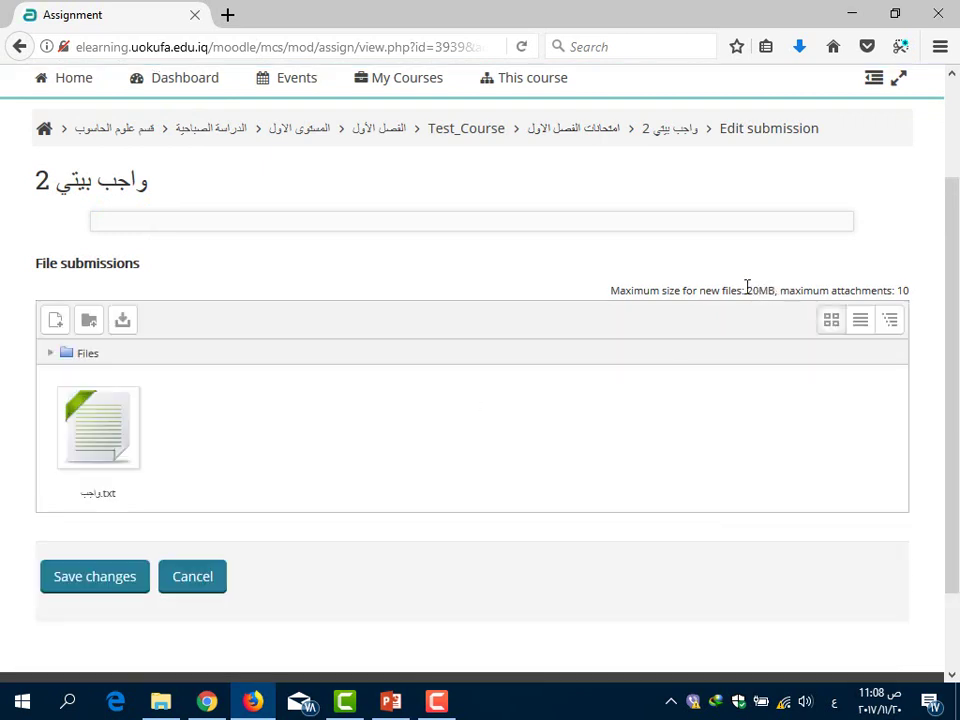
drag(747, 289, 773, 289)
double_click(901, 290)
Delete the file واجب.txt from the student's submission for واجب بيتي 2.
click(116, 403)
click(408, 198)
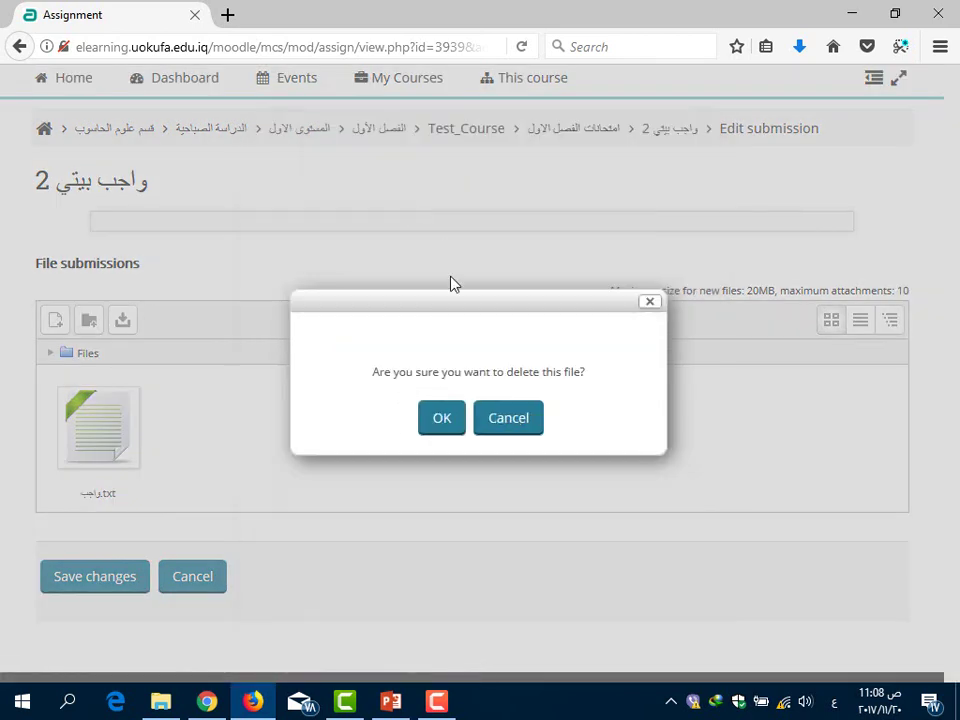
click(432, 422)
Add the file المحاضرة الاولى.pdf from the desktop to the student's submission in Firefox.
click(207, 703)
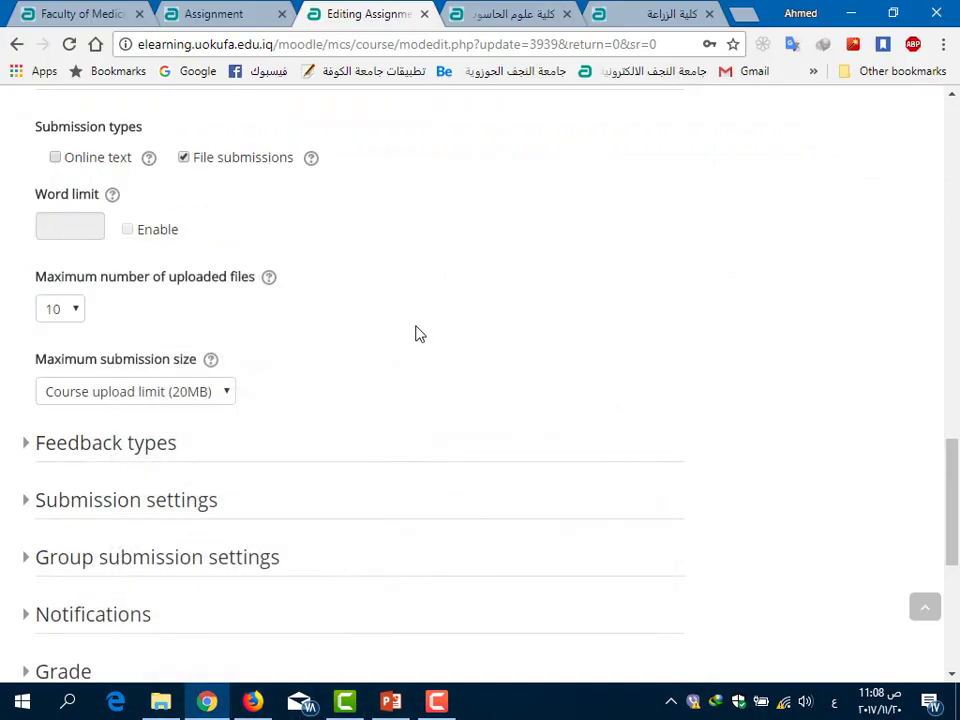
click(207, 703)
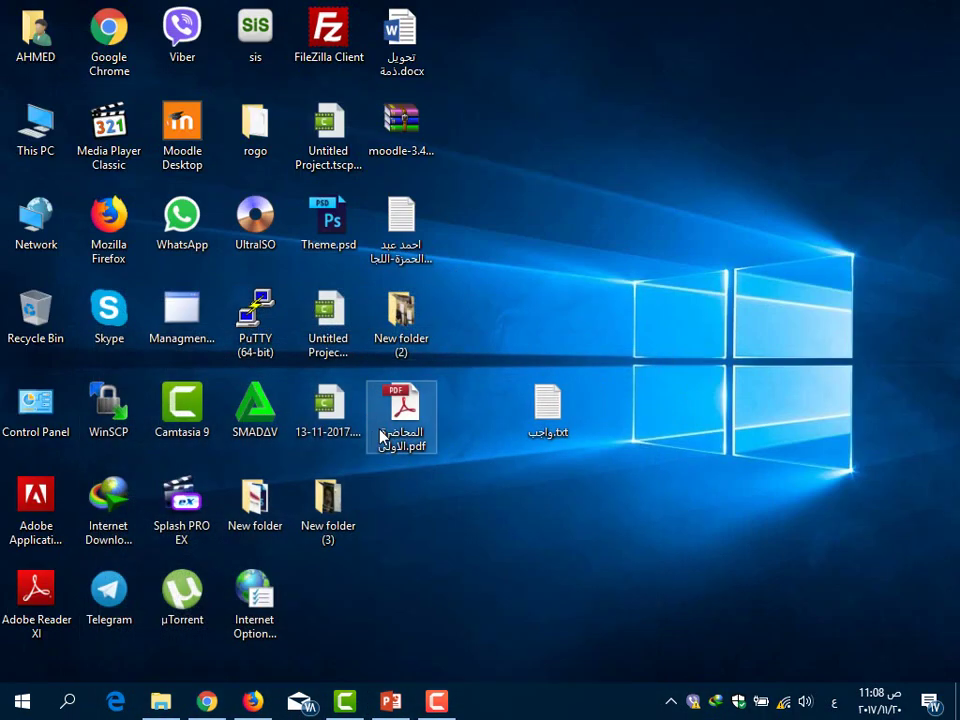
drag(381, 435, 441, 459)
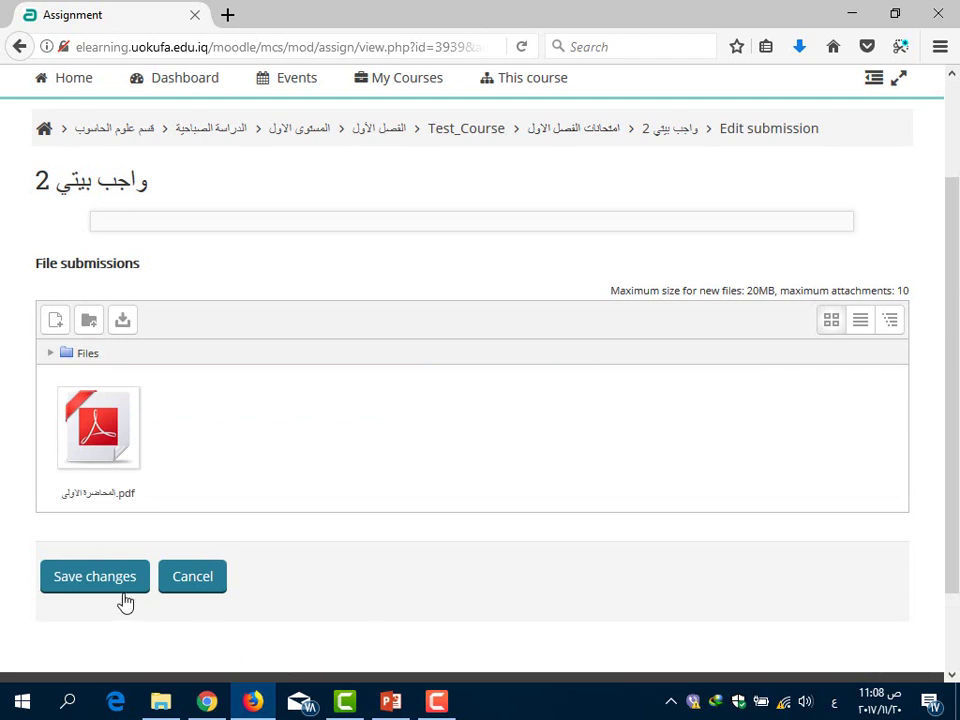
Save the student's edited submission with المحاضرة الاولى.pdf and review its submission status.
click(67, 575)
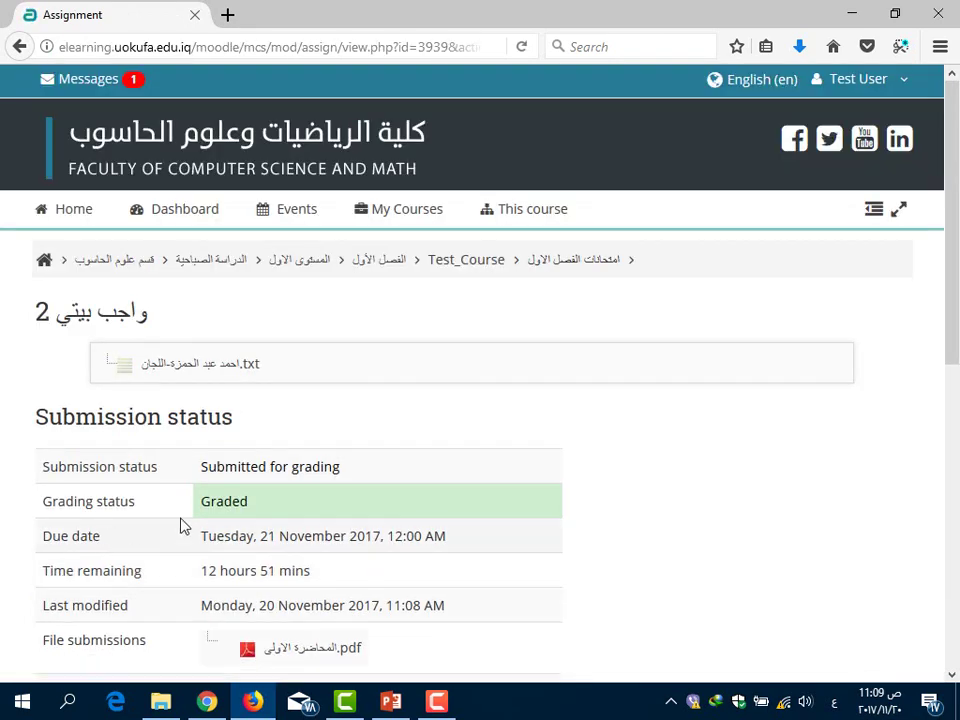
scroll(330, 415, down, 5)
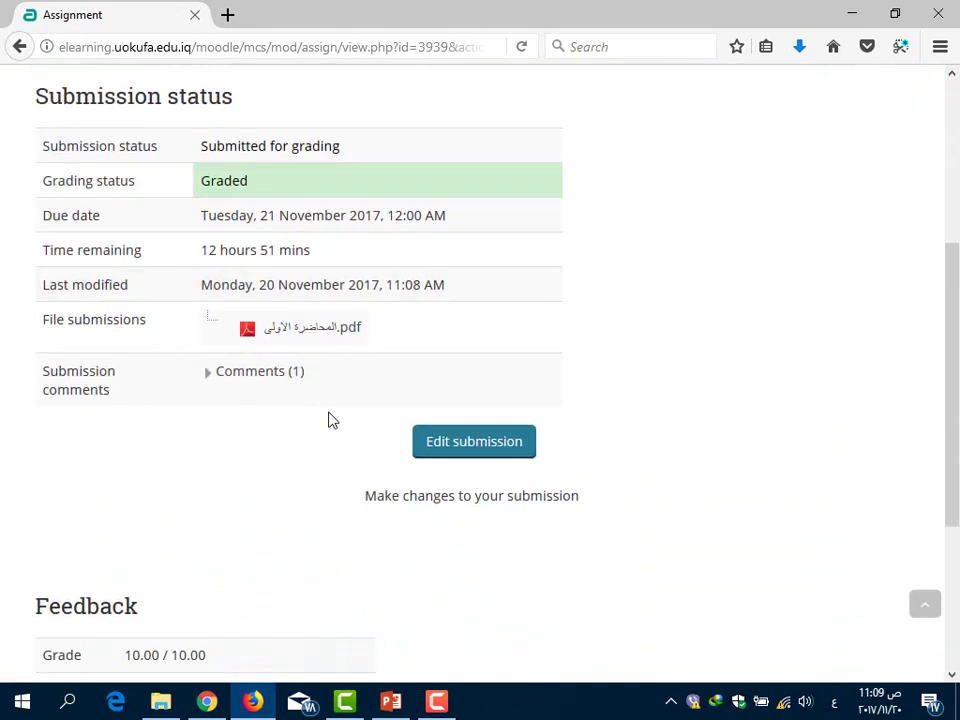
Switch to Chrome and open the list of all submissions for واجب بيتي 2 from Test_Course.
click(206, 702)
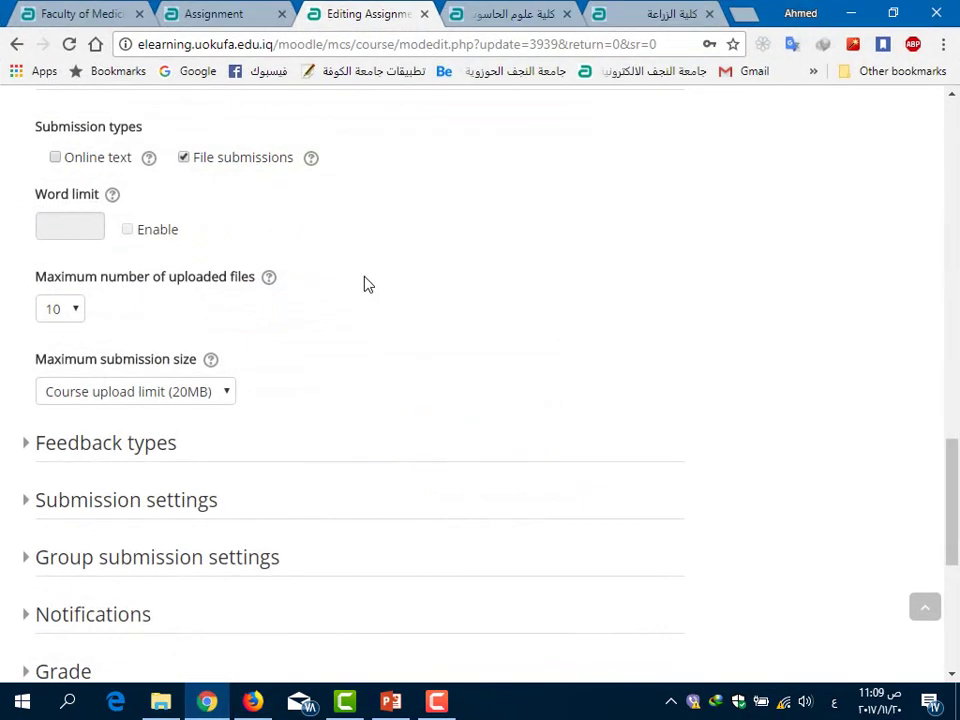
scroll(368, 284, up, 15)
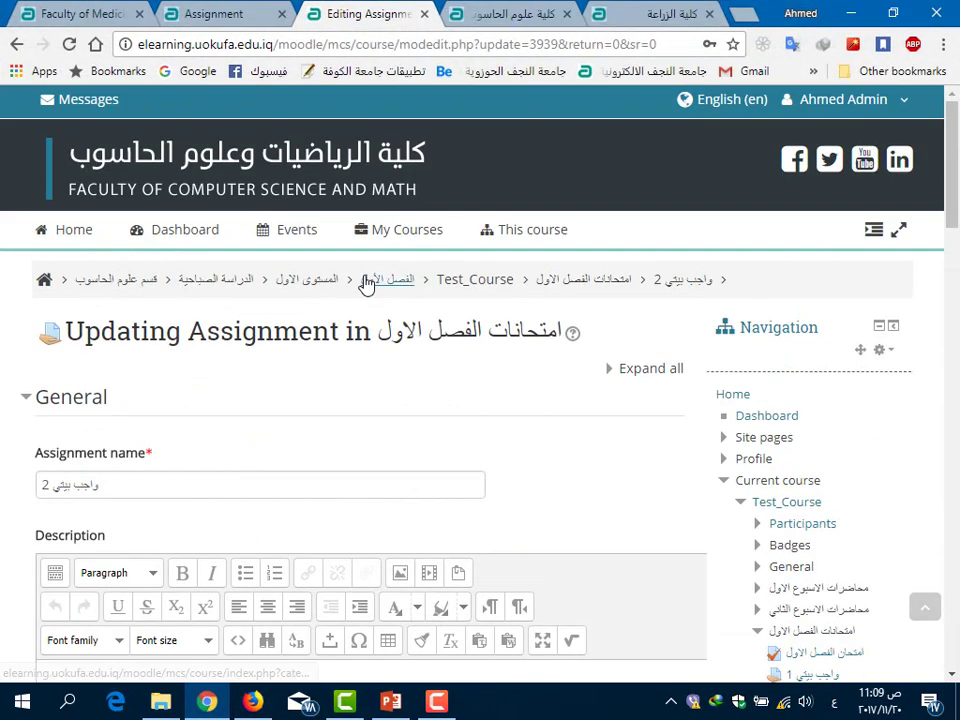
click(472, 284)
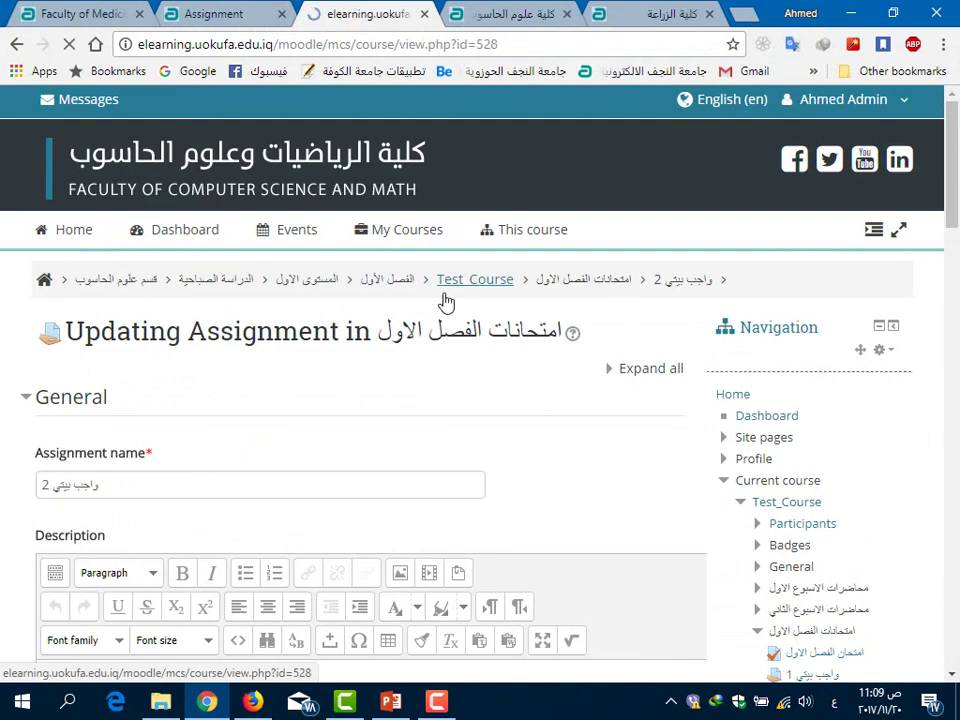
scroll(300, 364, down, 3)
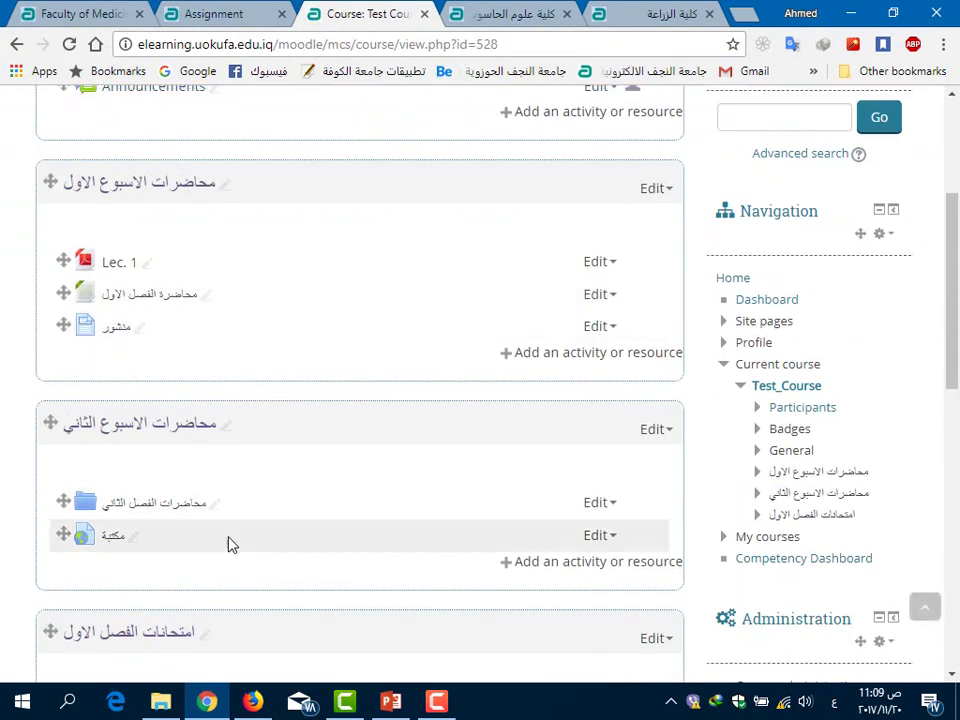
scroll(229, 544, down, 5)
click(141, 319)
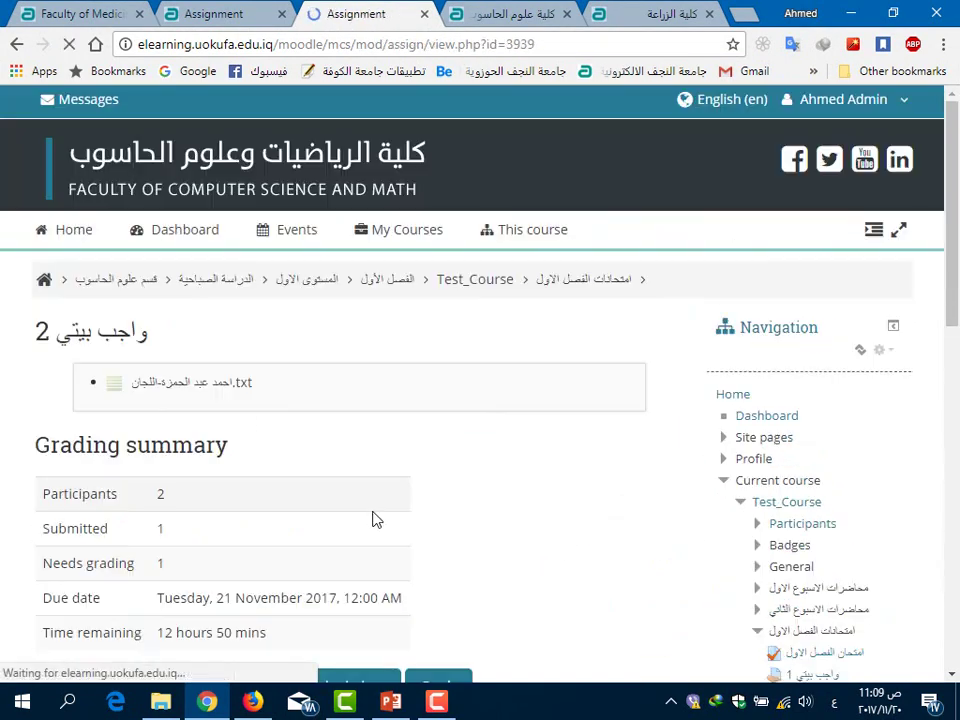
scroll(300, 470, down, 3)
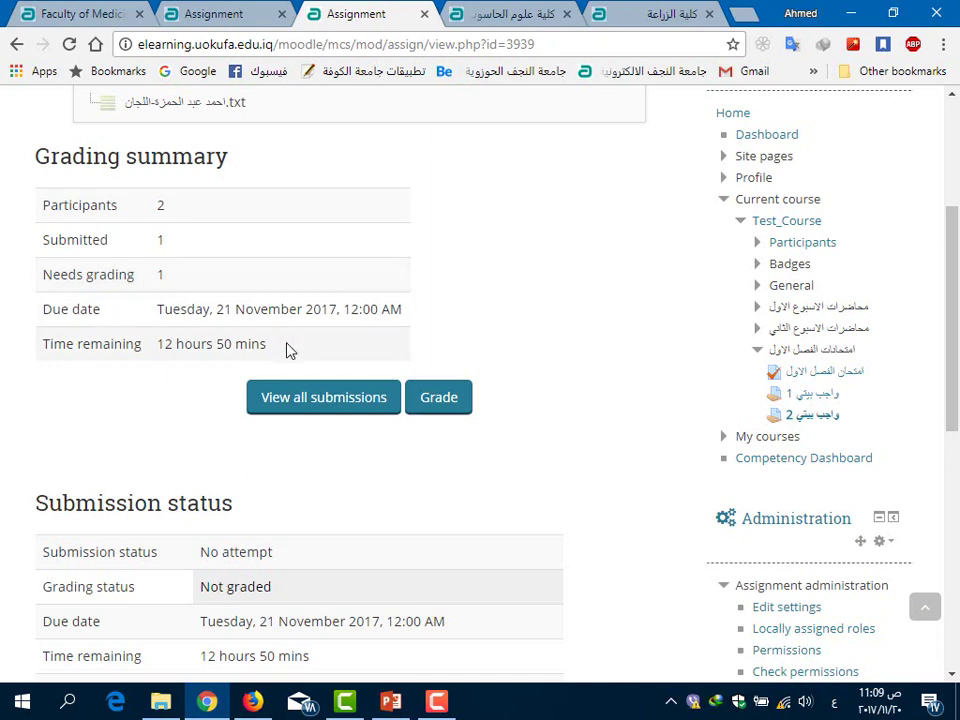
click(310, 408)
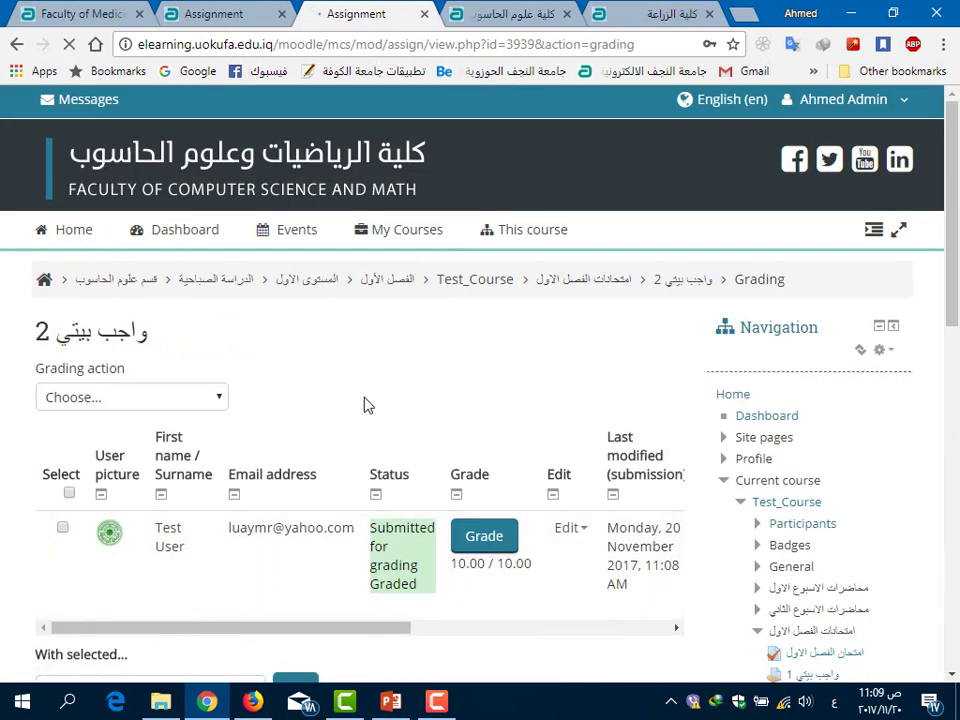
Hide the side blocks to widen the grading table and check the student's submitted file and modification dates.
scroll(364, 403, down, 3)
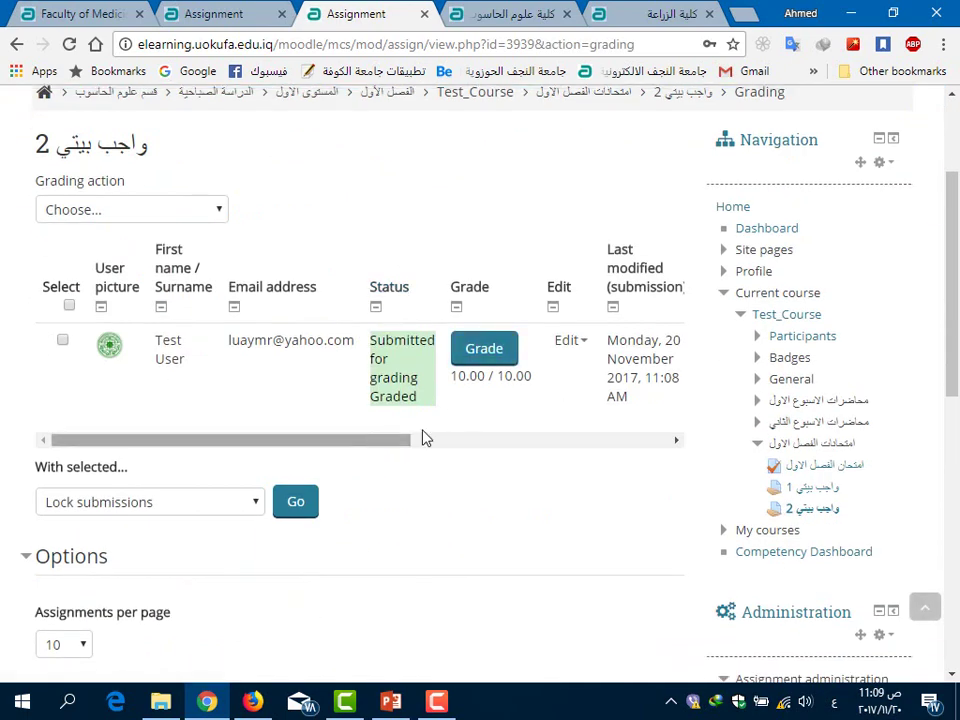
scroll(851, 161, up, 3)
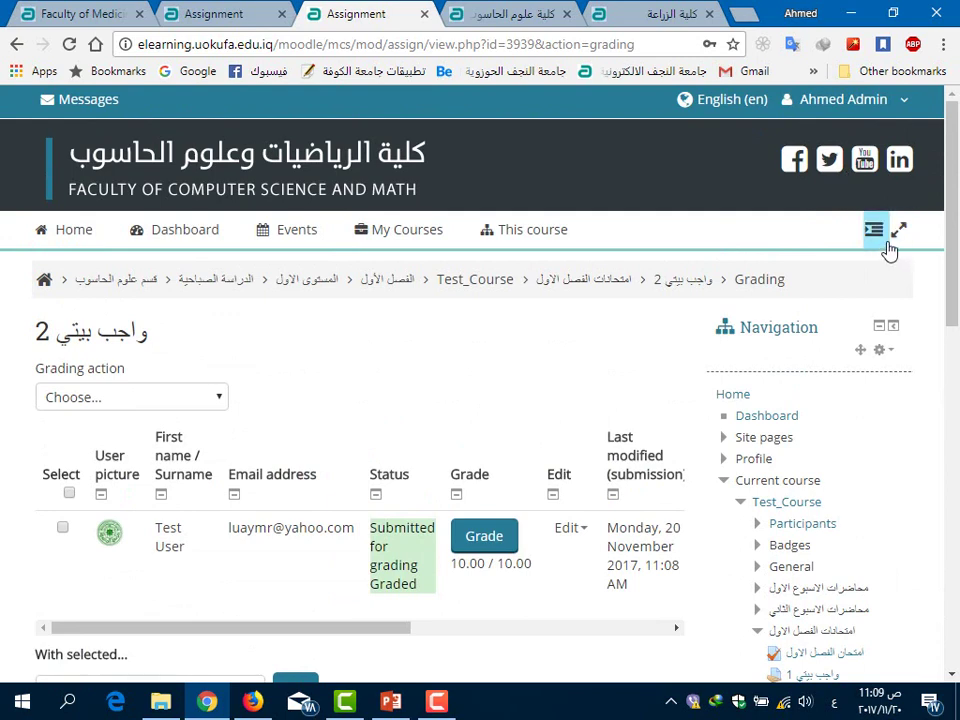
click(874, 230)
scroll(757, 259, down, 3)
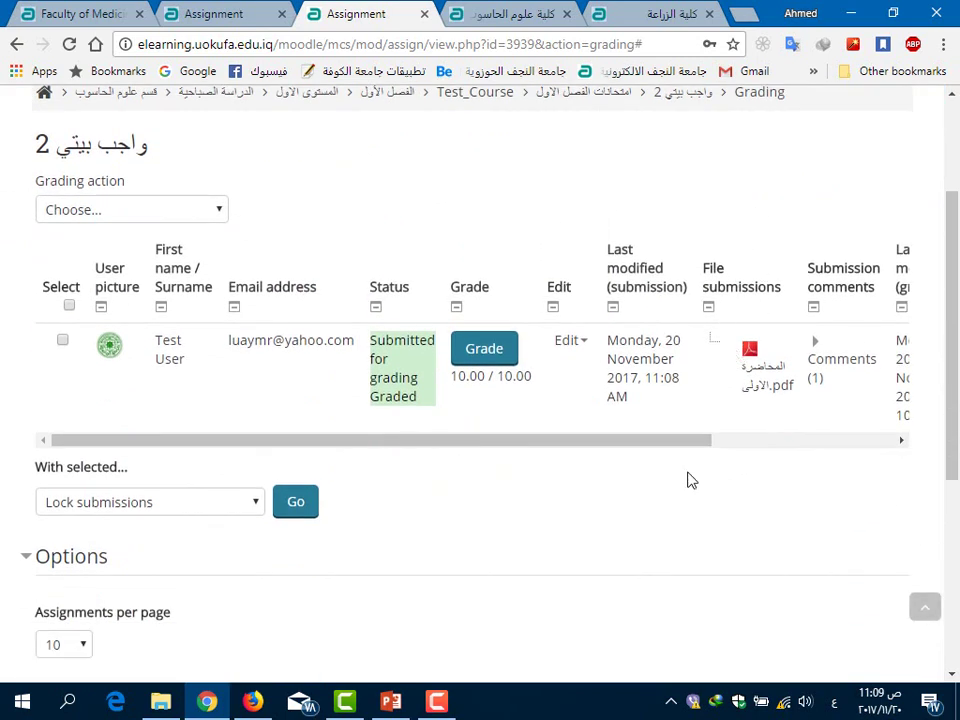
drag(690, 446, 733, 450)
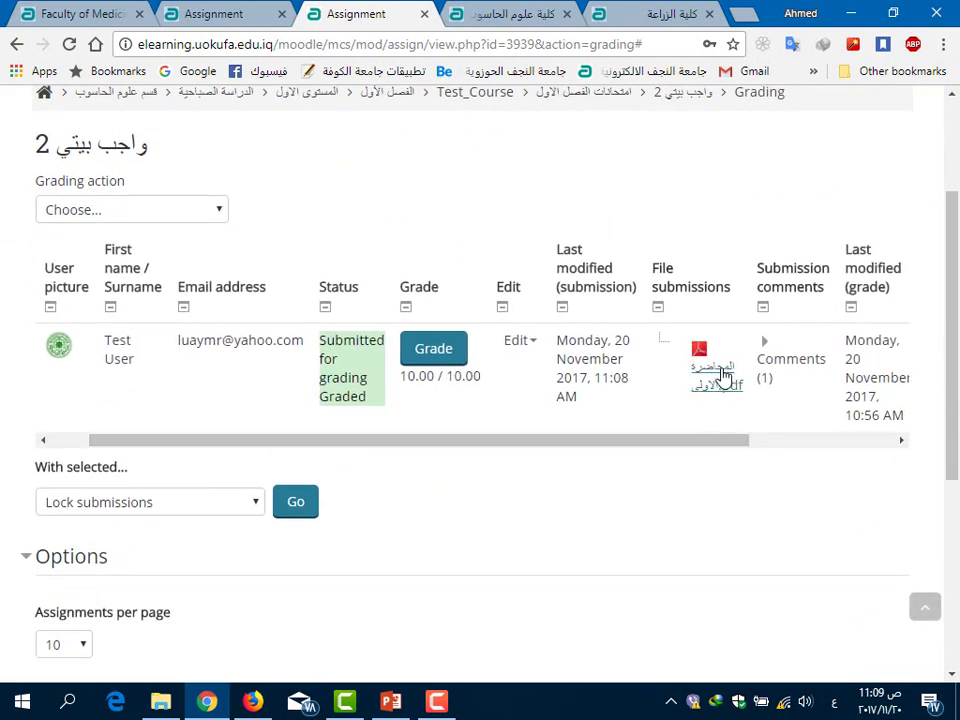
Open the student's grading page, review the submission, and start downloading the submitted المحاضرة الاولى.pdf, then cancel the download.
click(445, 368)
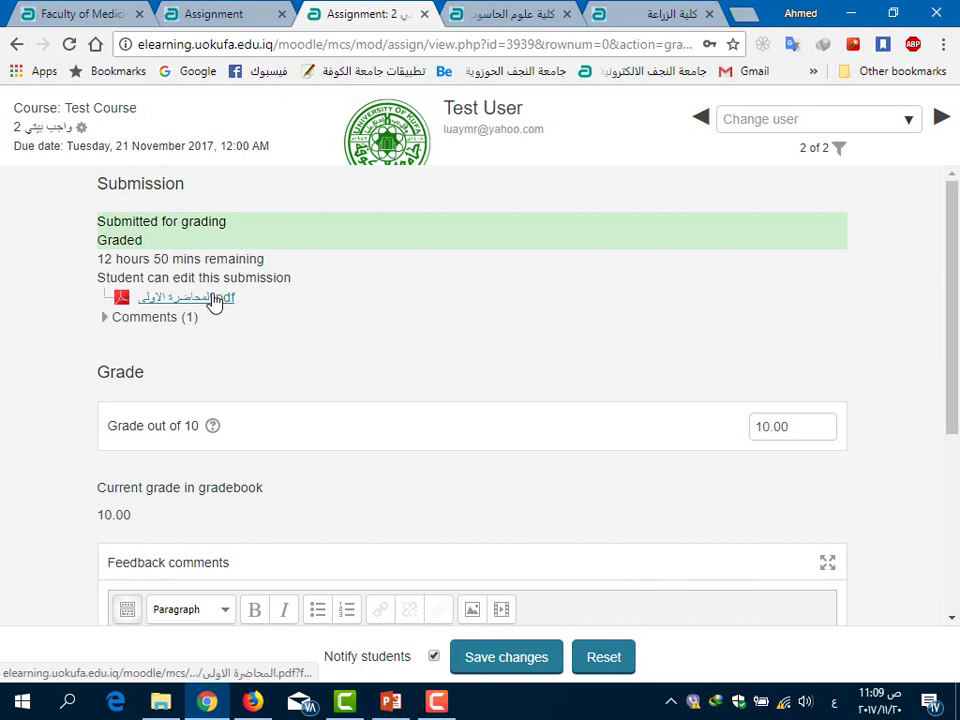
scroll(244, 332, down, 2)
scroll(242, 332, down, 3)
scroll(242, 332, up, 5)
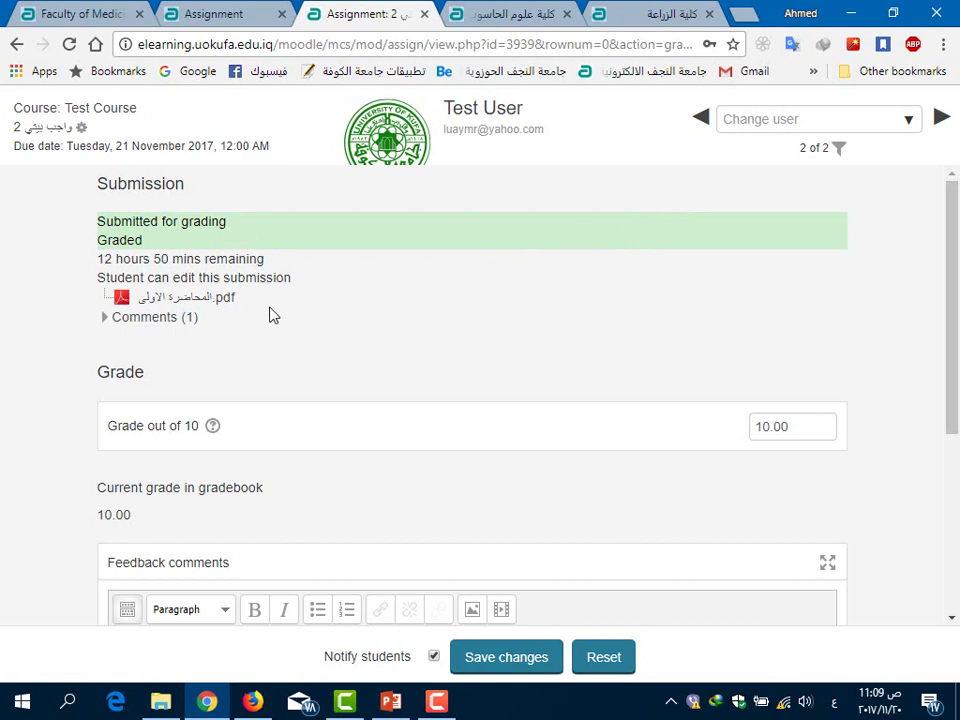
click(185, 301)
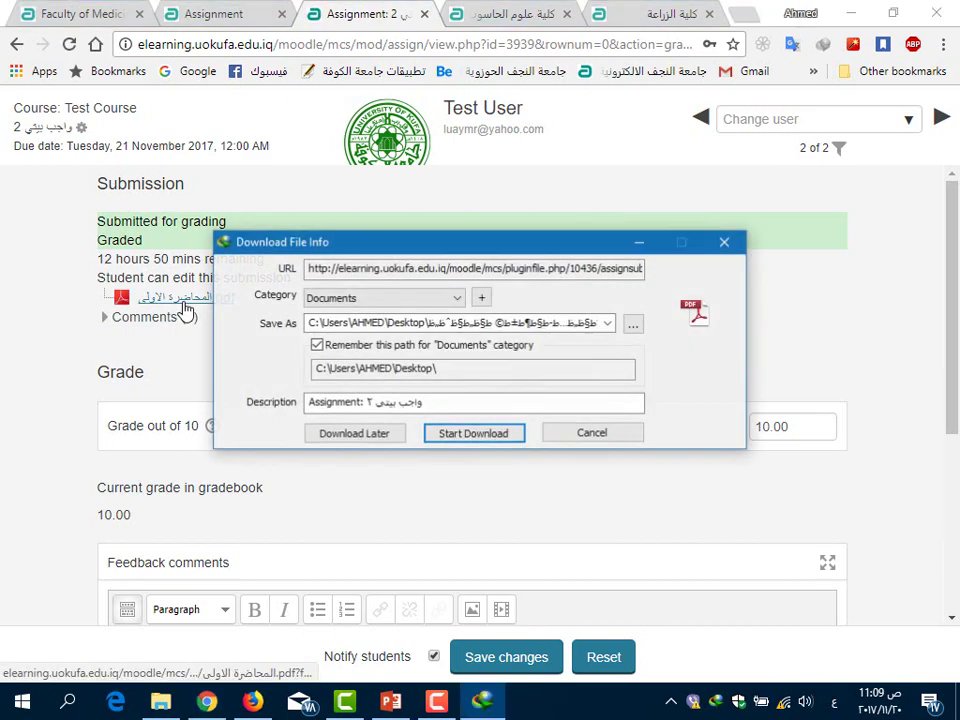
click(602, 437)
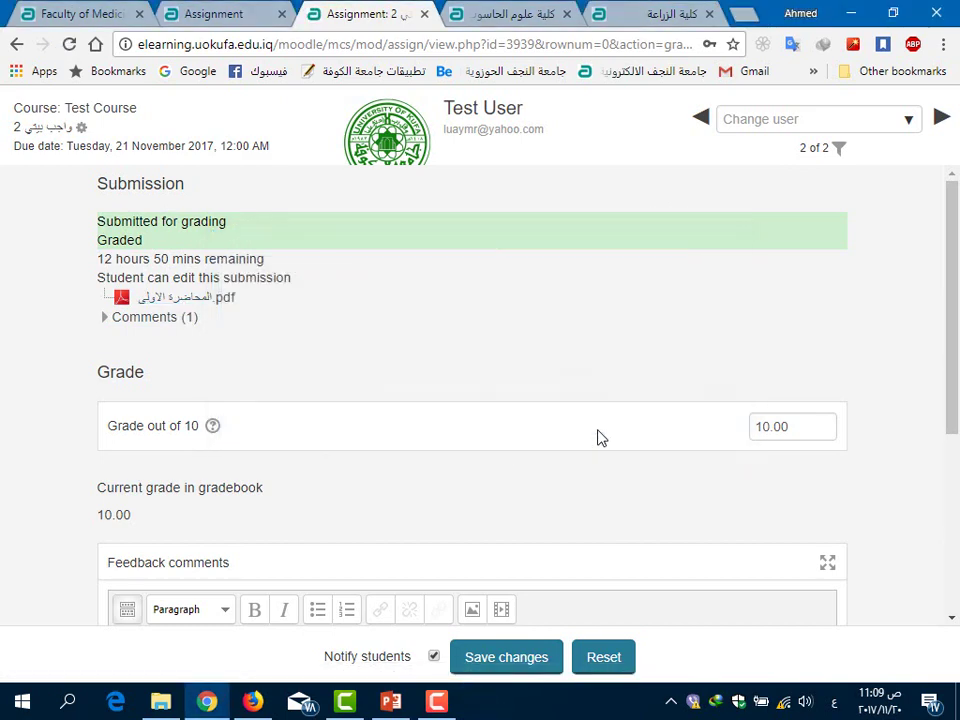